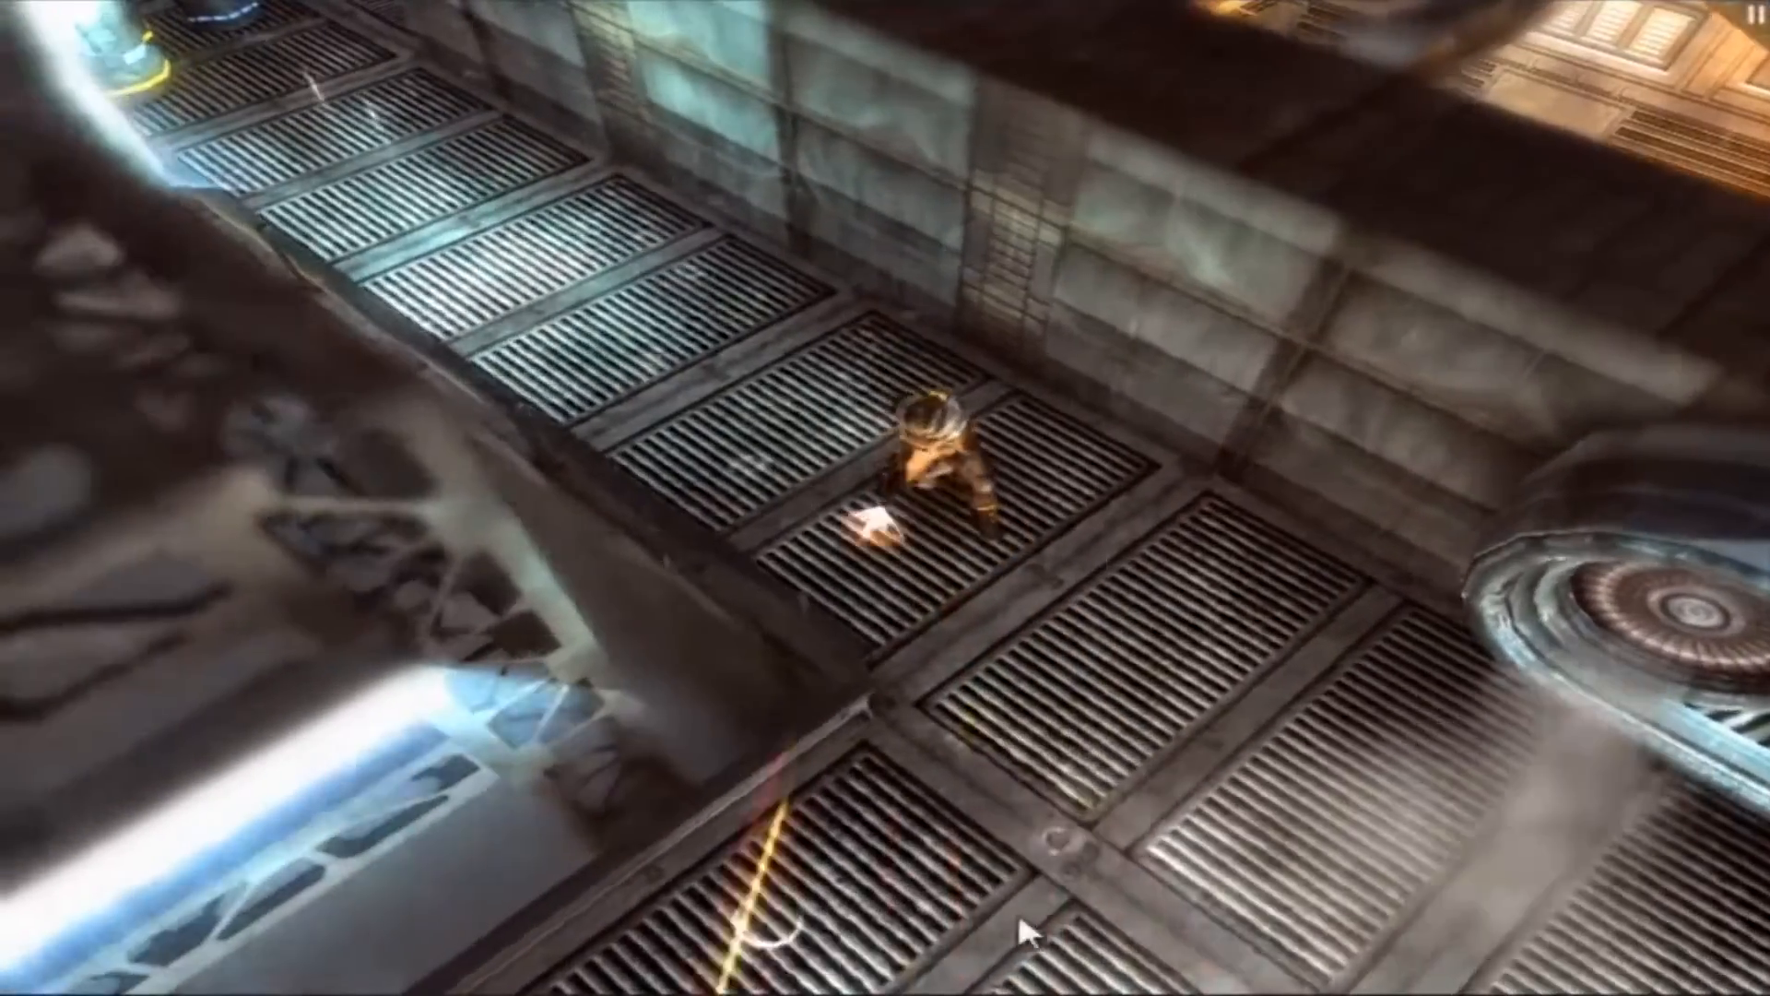
pyautogui.moveTo(1020, 920)
pyautogui.mouseDown()
pyautogui.moveTo(1400, 899)
pyautogui.moveTo(1113, 922)
pyautogui.mouseUp()
pyautogui.press('s')
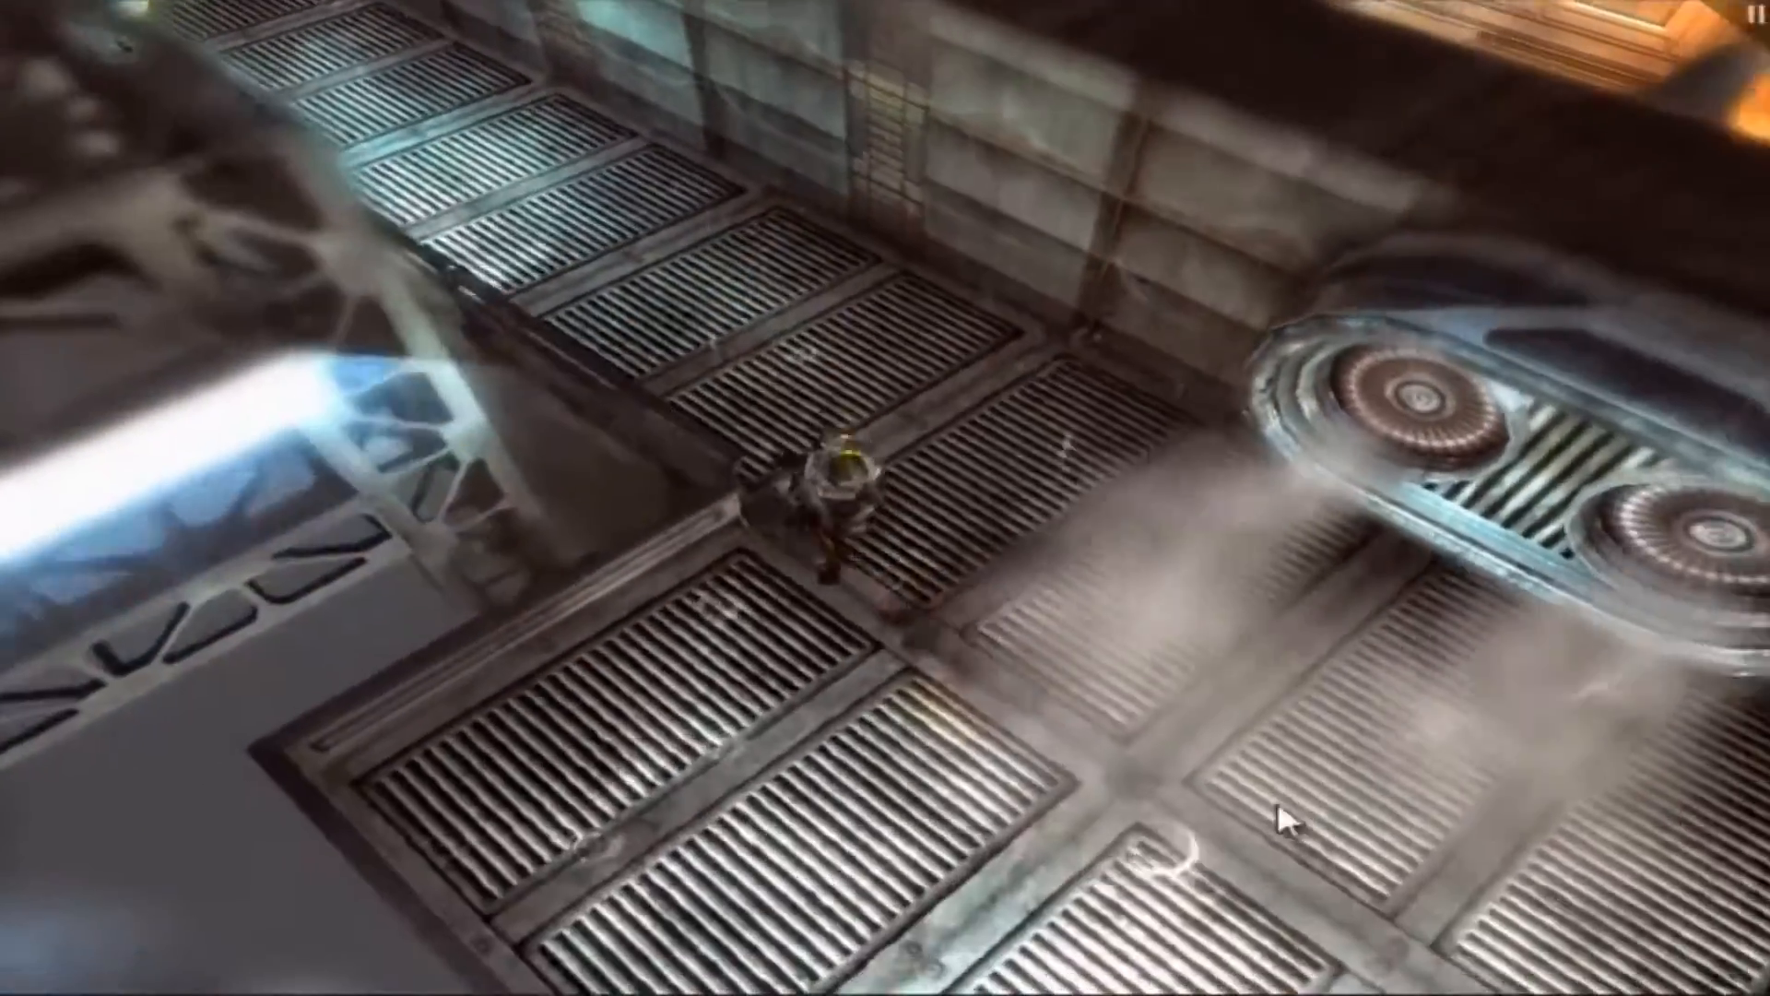
pyautogui.press('a')
pyautogui.moveTo(1281, 819)
pyautogui.mouseDown()
pyautogui.moveTo(1407, 767)
pyautogui.moveTo(1371, 714)
pyautogui.mouseUp()
pyautogui.press('d')
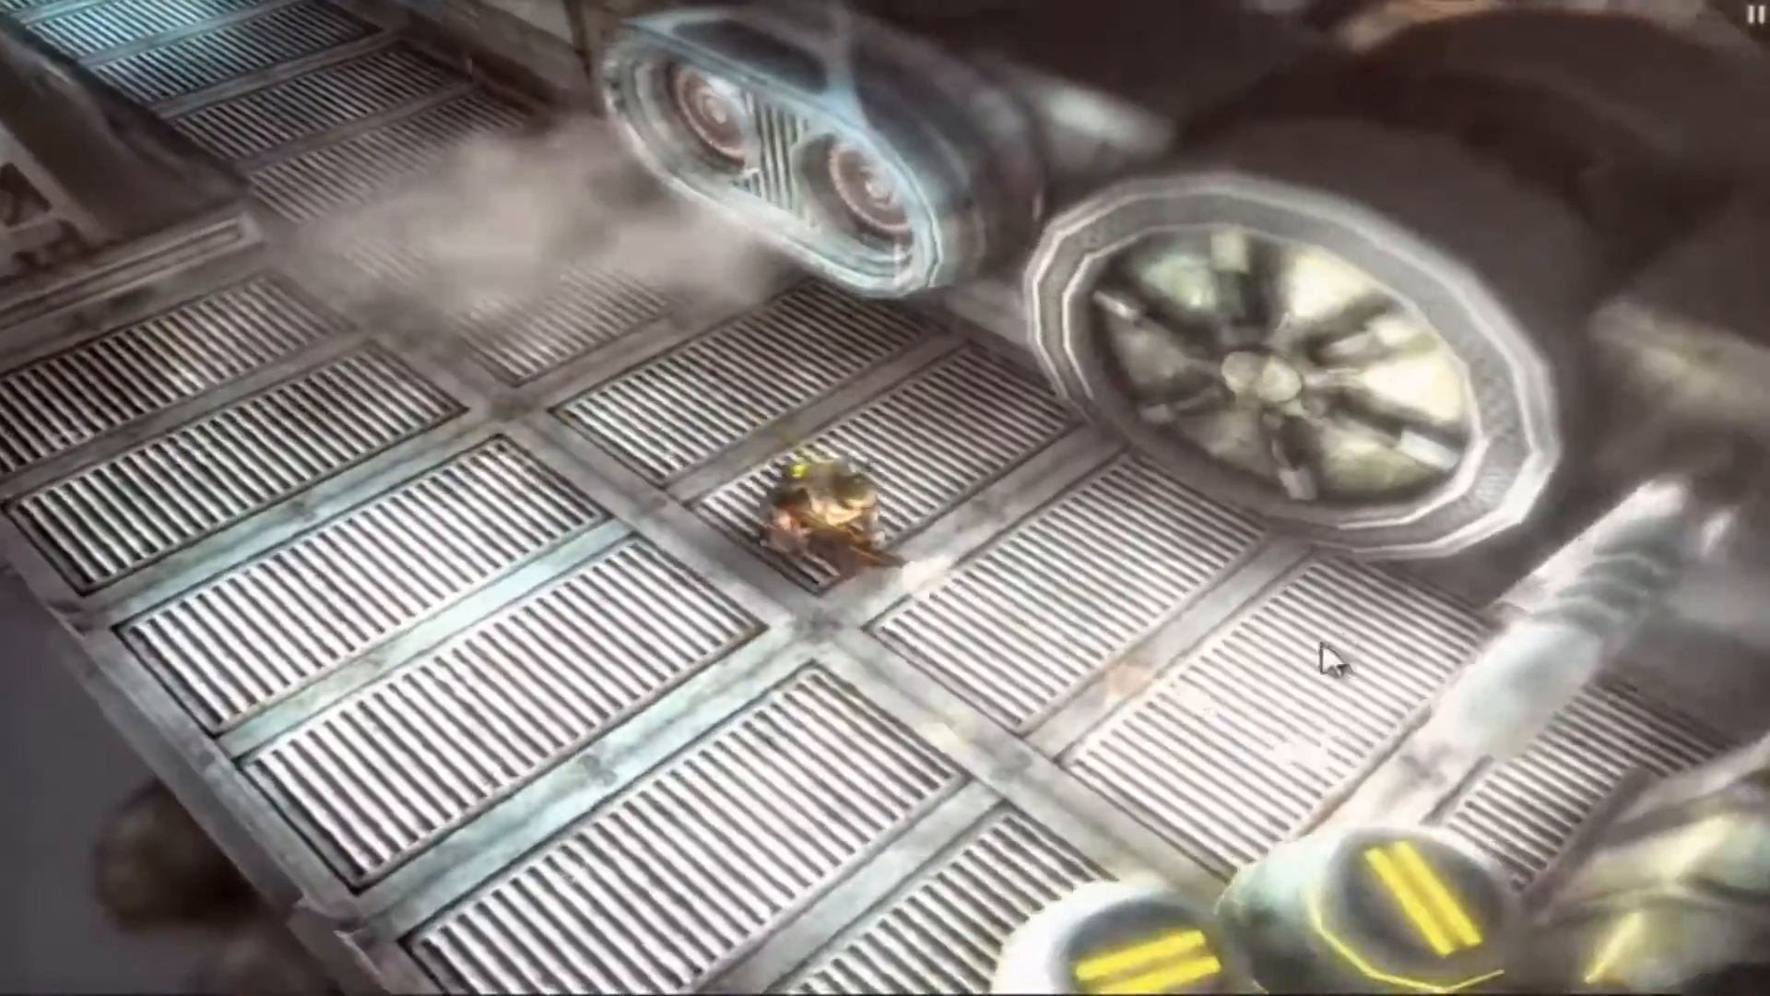
pyautogui.press('s')
pyautogui.press('a')
pyautogui.press('w')
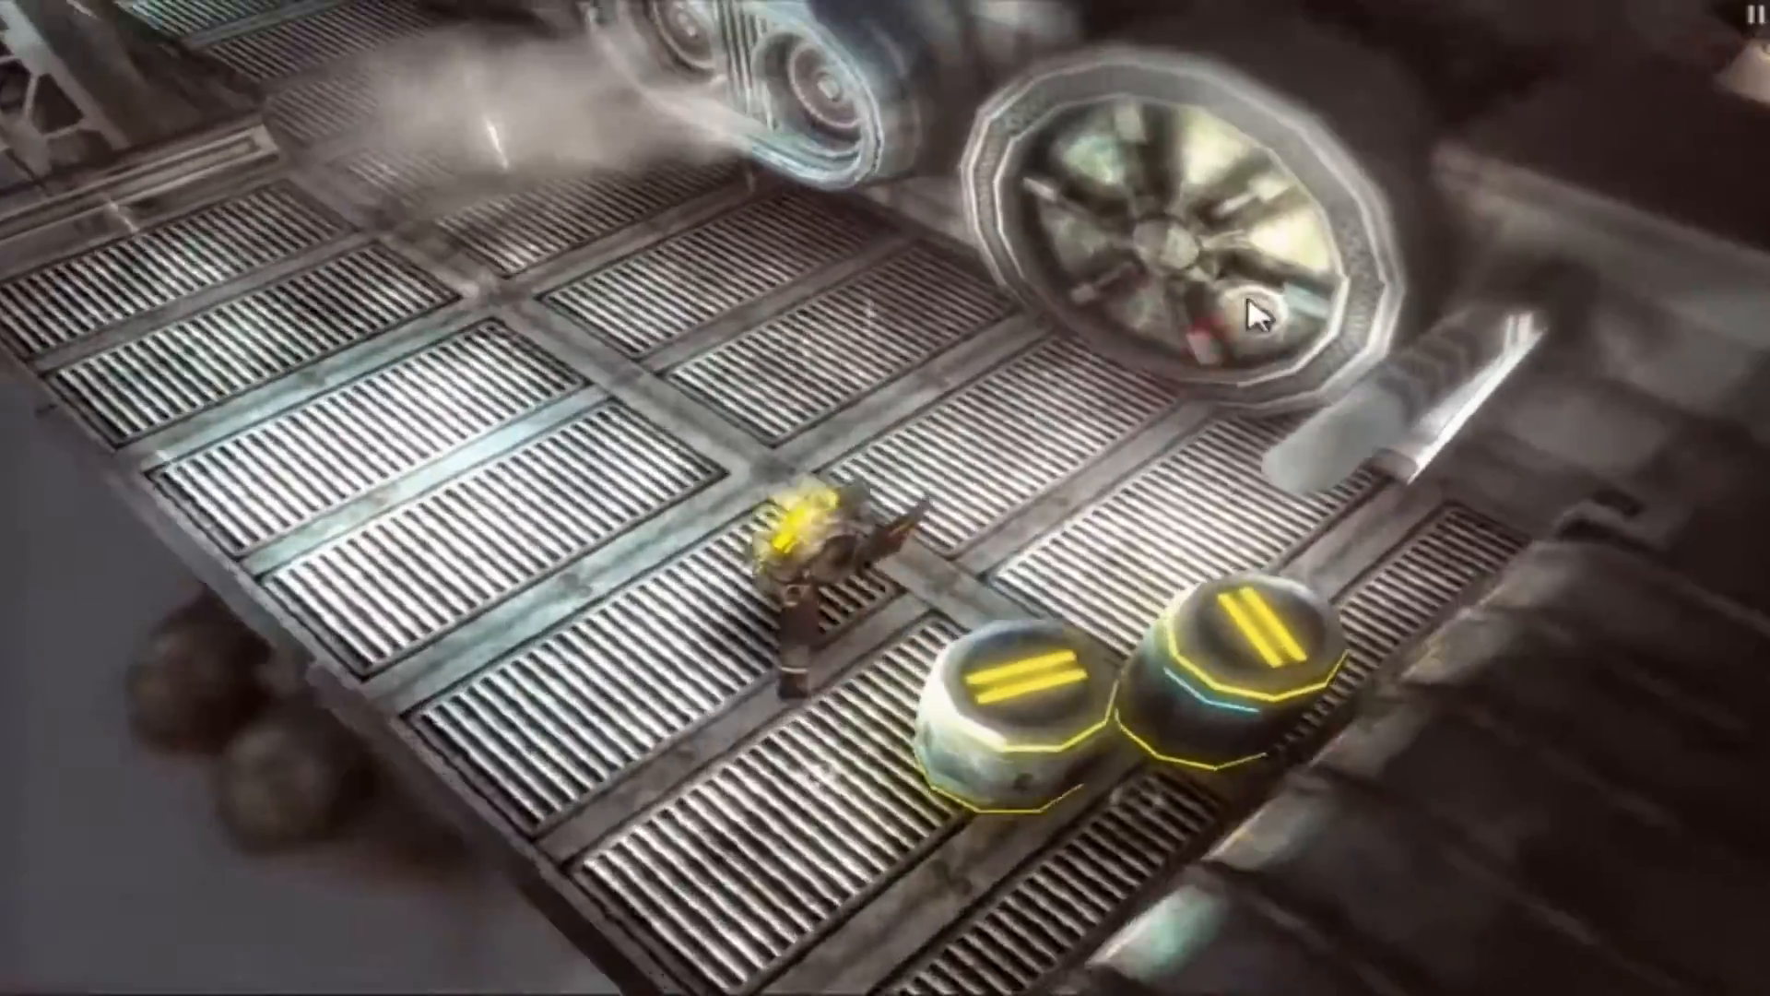
pyautogui.press('d')
pyautogui.press('a')
pyautogui.press('d')
pyautogui.press('s')
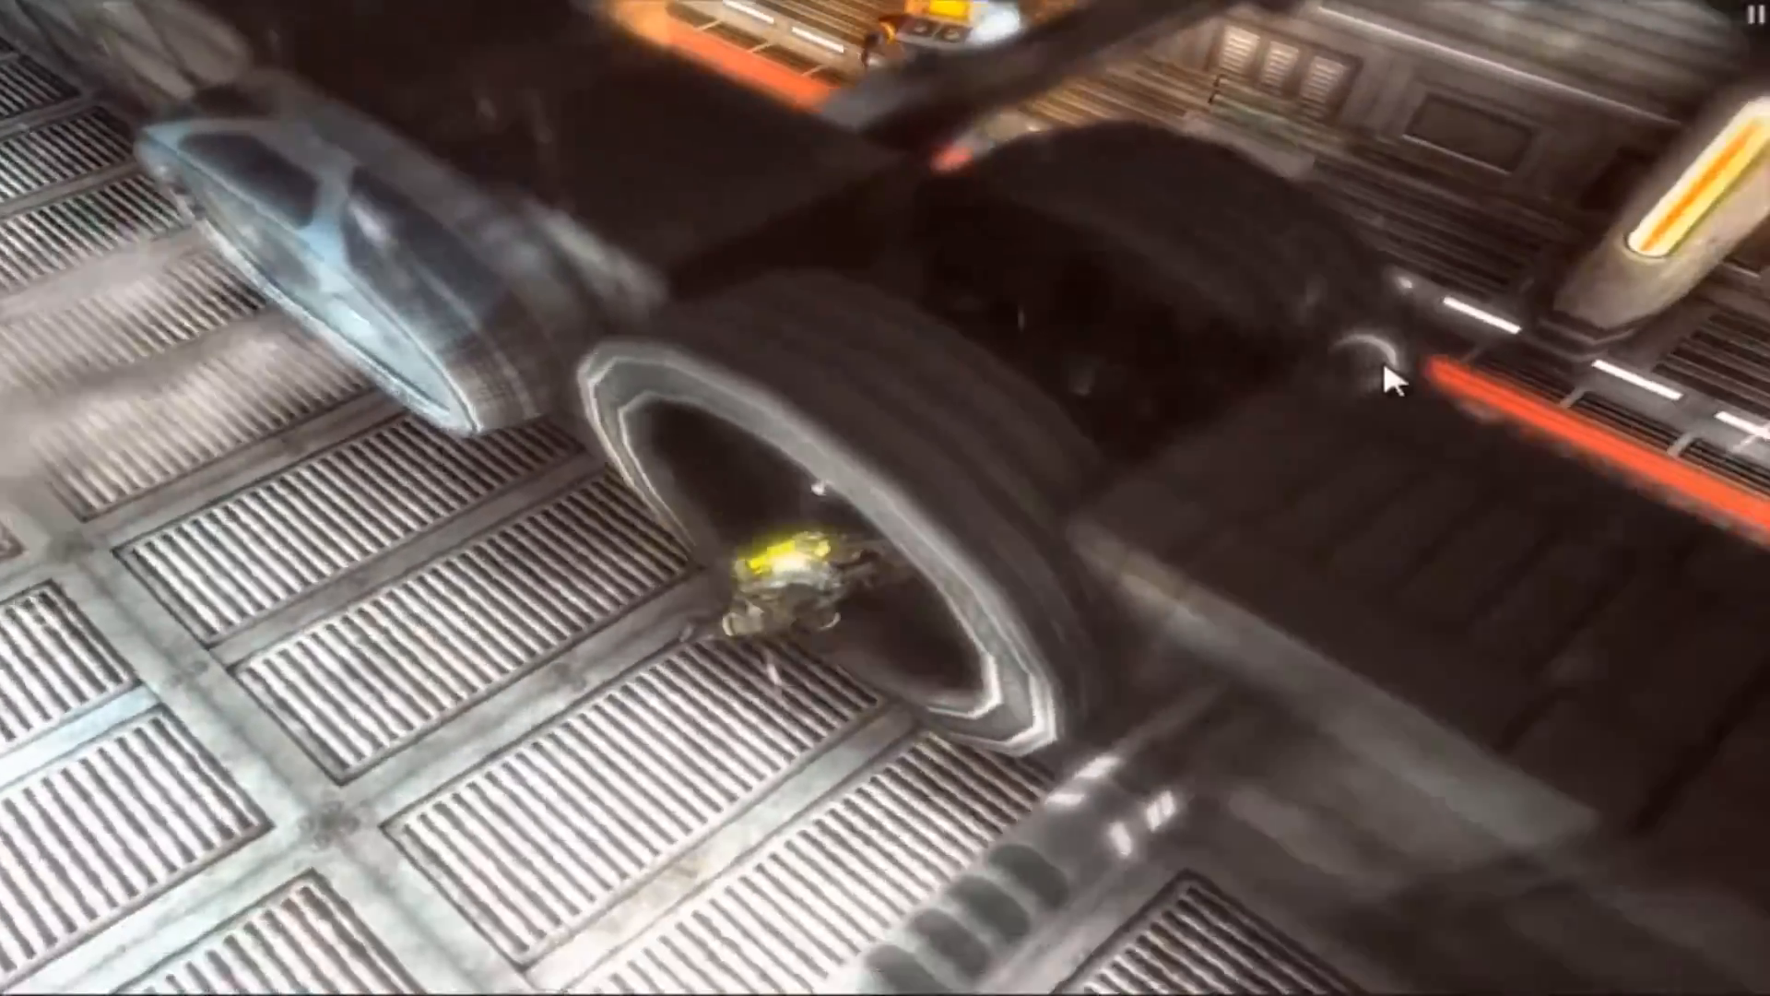
pyautogui.press('w')
pyautogui.press('a')
pyautogui.press('d')
pyautogui.press('s')
pyautogui.press('d')
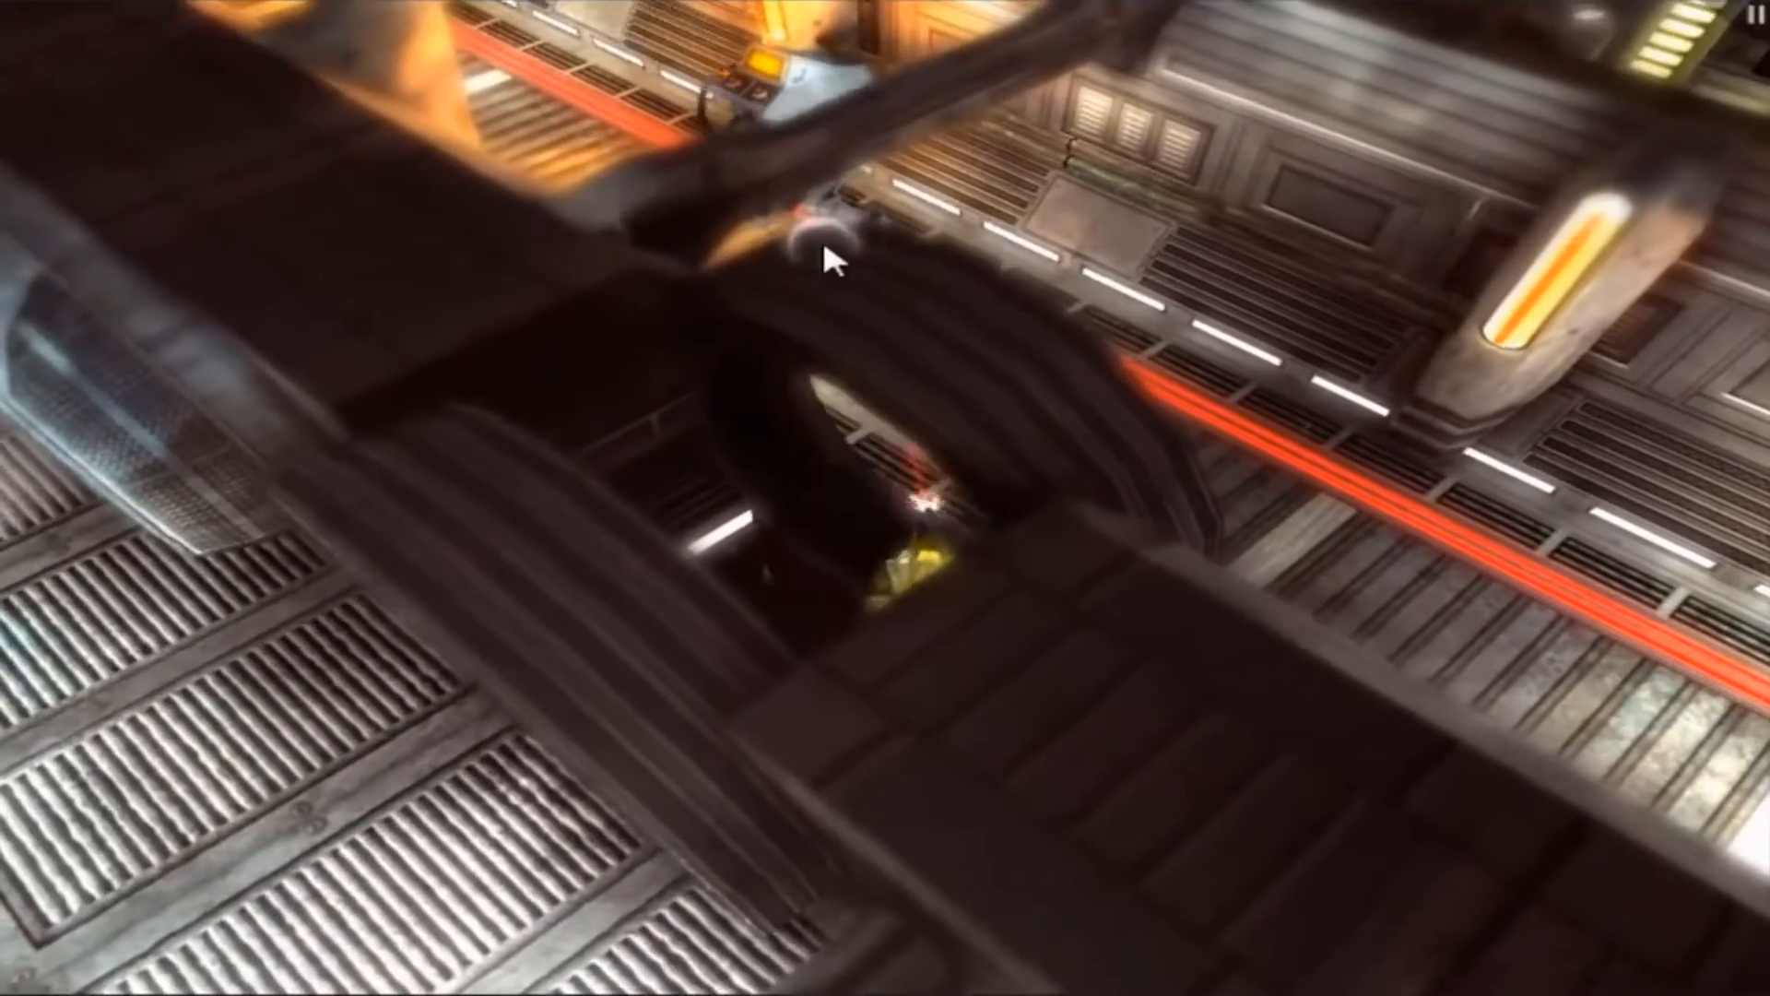
pyautogui.press('w')
pyautogui.click(686, 270)
pyautogui.press('d')
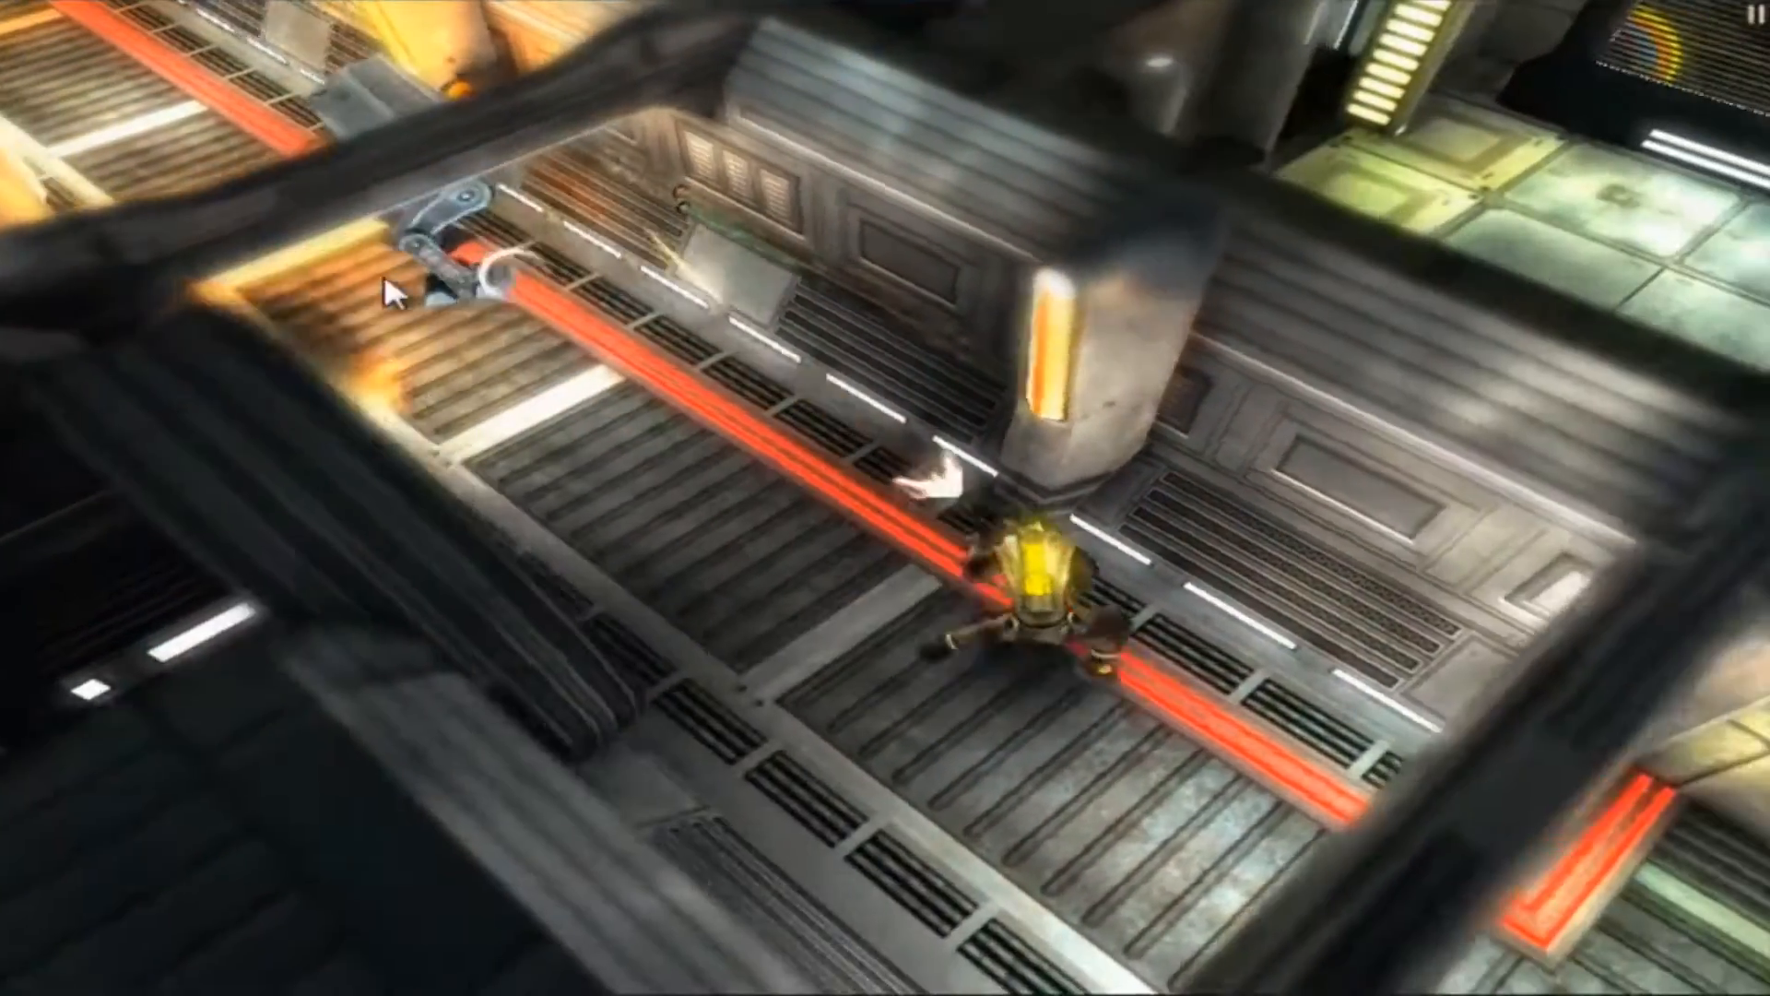
pyautogui.click(405, 284)
pyautogui.press('a')
pyautogui.click(580, 278)
pyautogui.press('a')
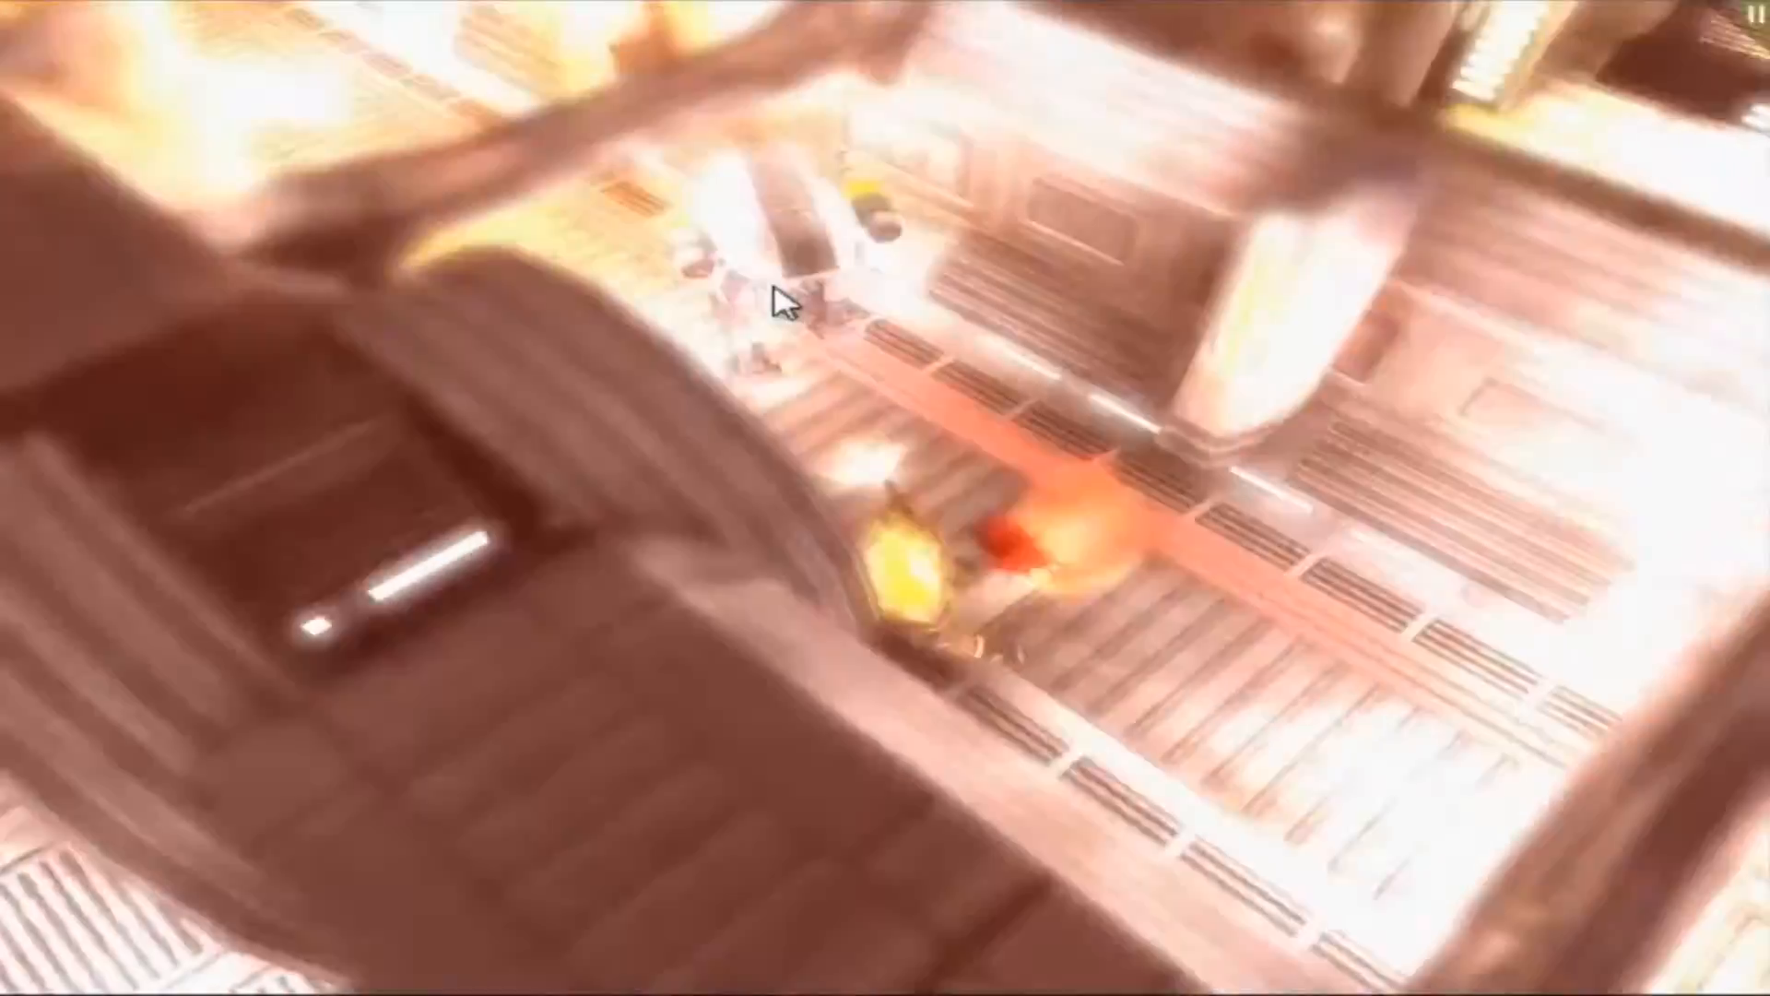
pyautogui.press('d')
pyautogui.click(498, 402)
pyautogui.click(718, 522)
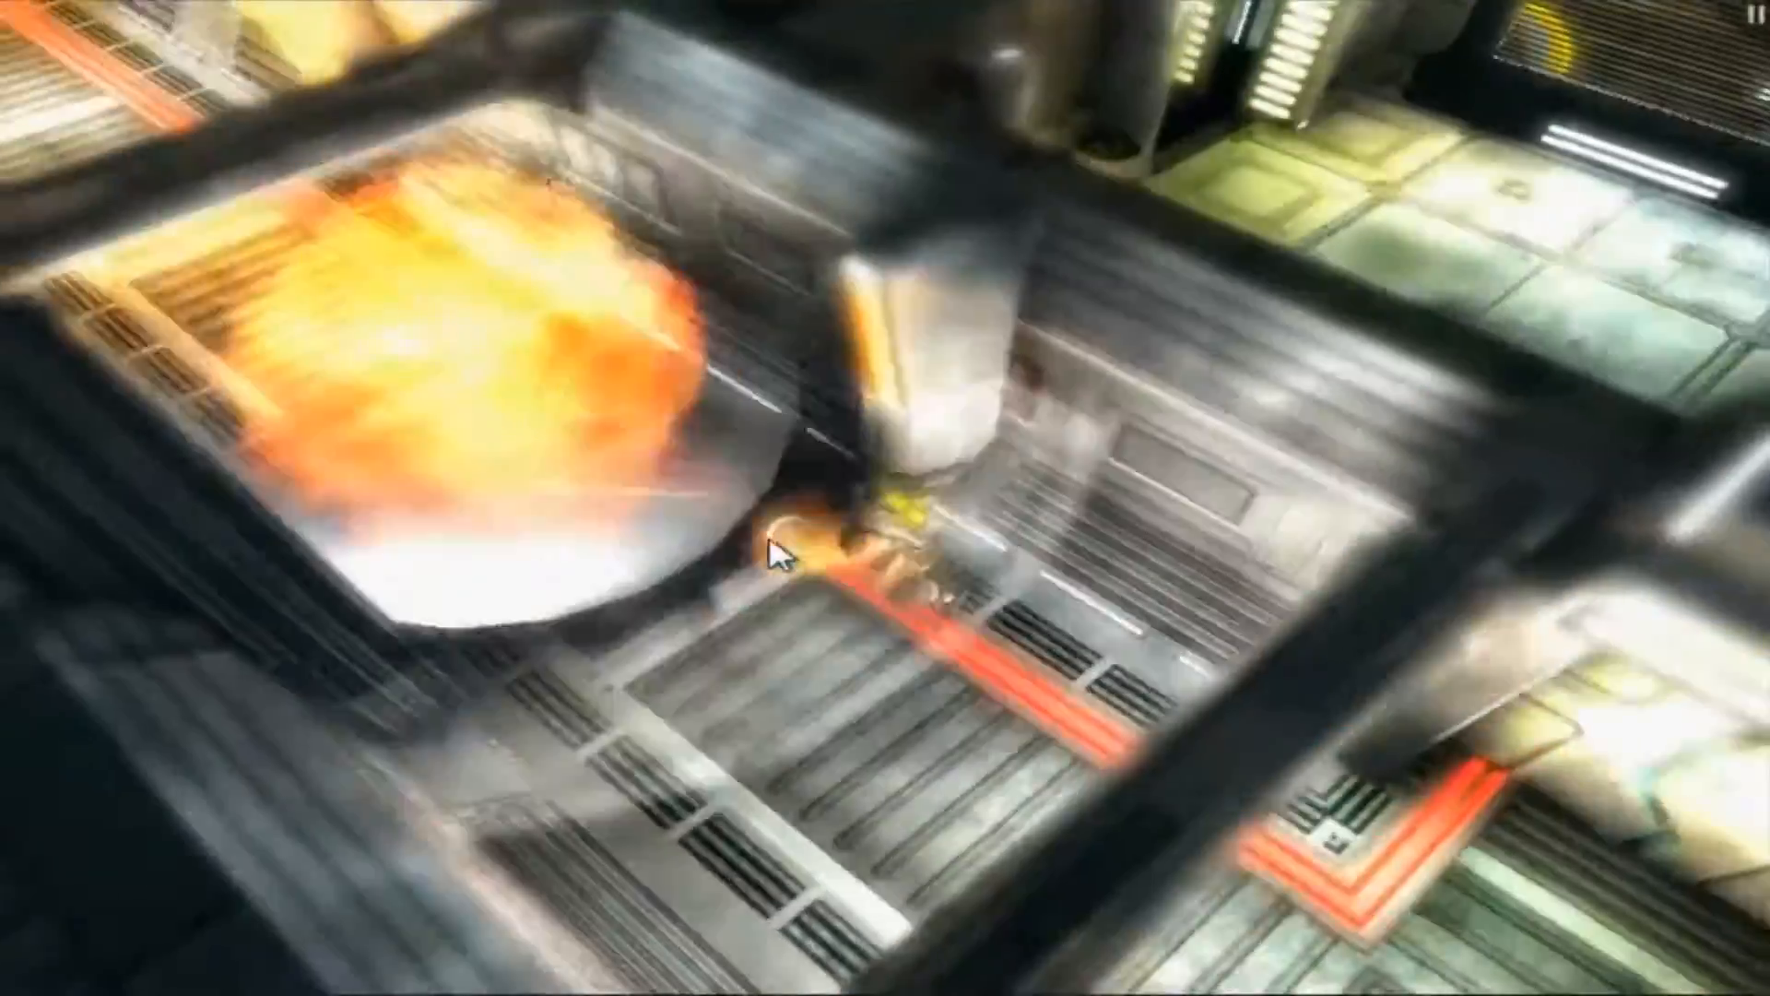
pyautogui.press('a')
pyautogui.click(1586, 894)
pyautogui.press('d')
pyautogui.click(1252, 811)
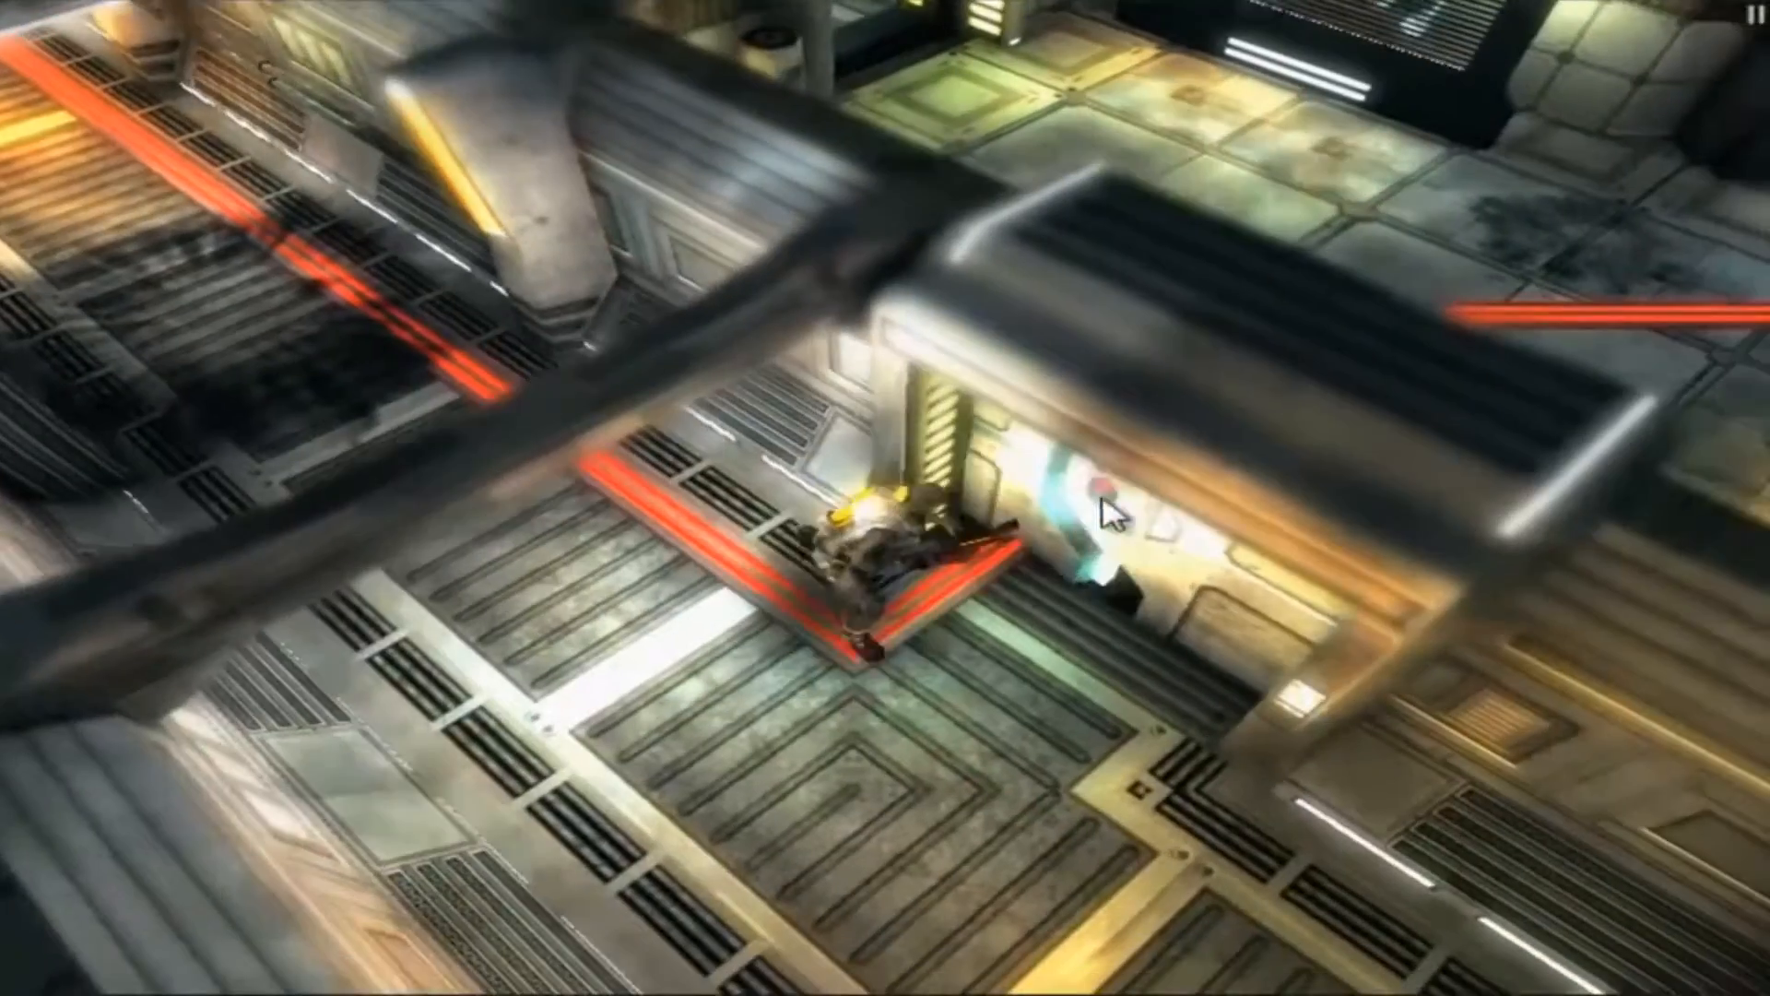
pyautogui.click(979, 437)
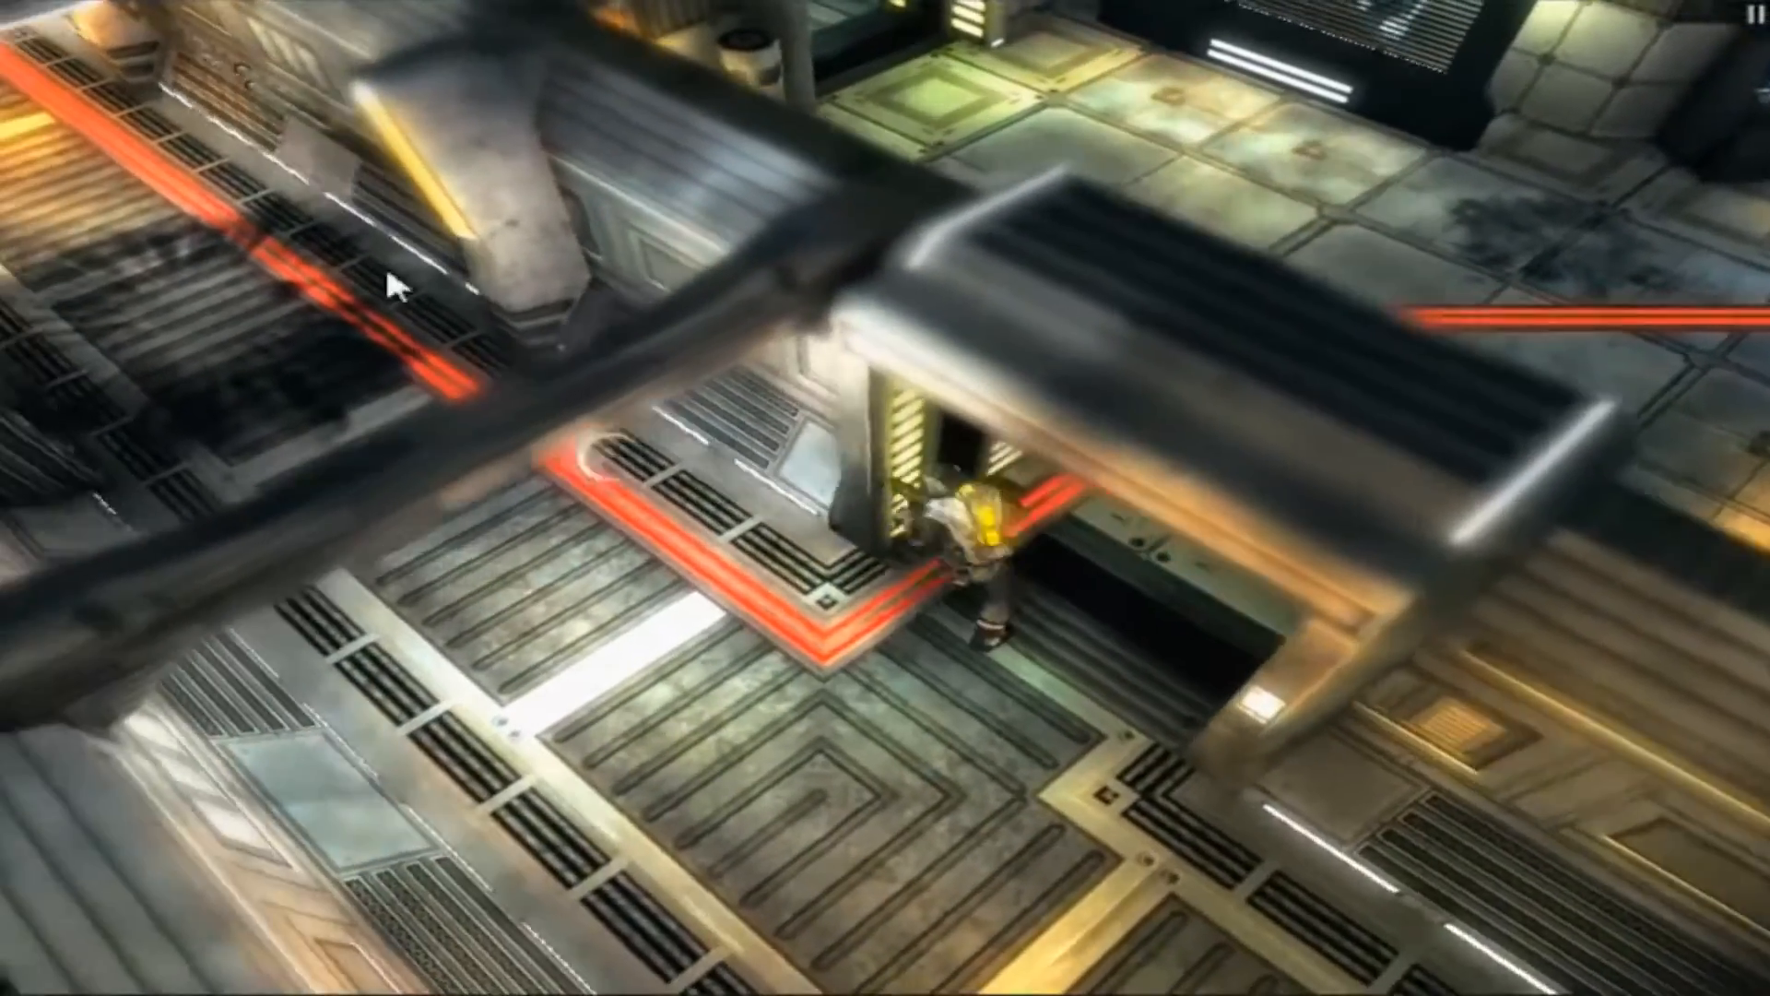
pyautogui.press('a')
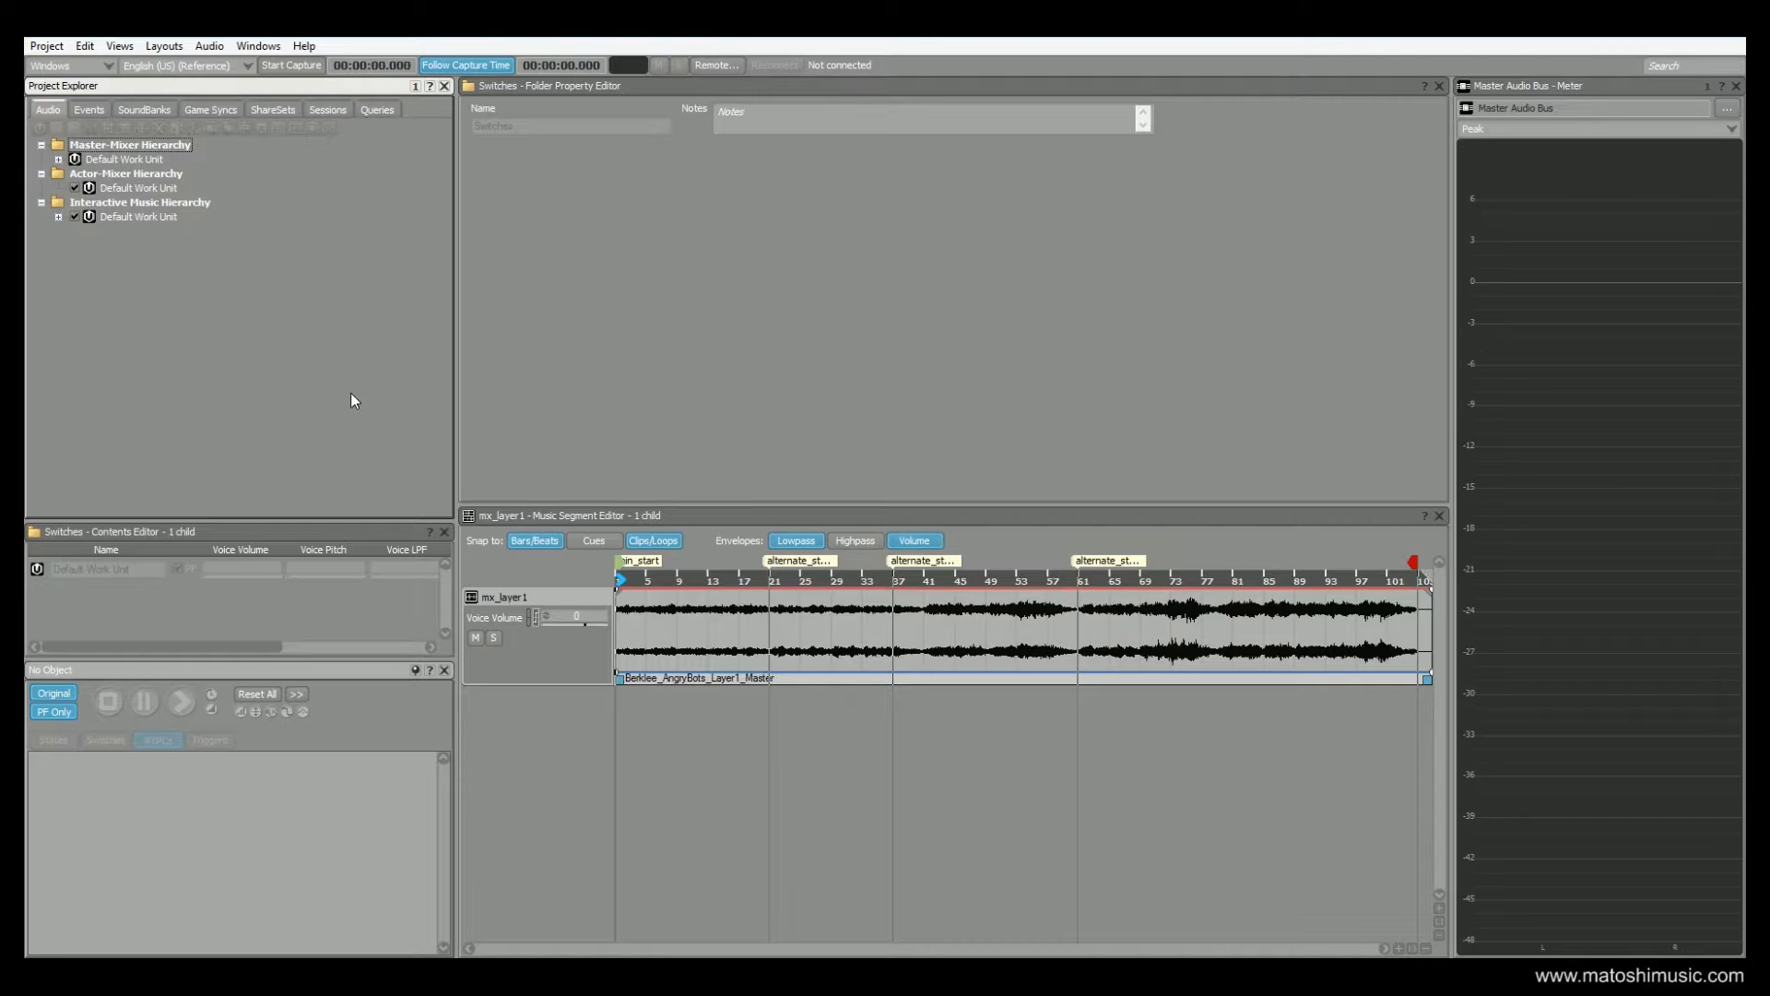
# Show the project's game syncs and expand the default work unit under States
pyautogui.click(206, 110)
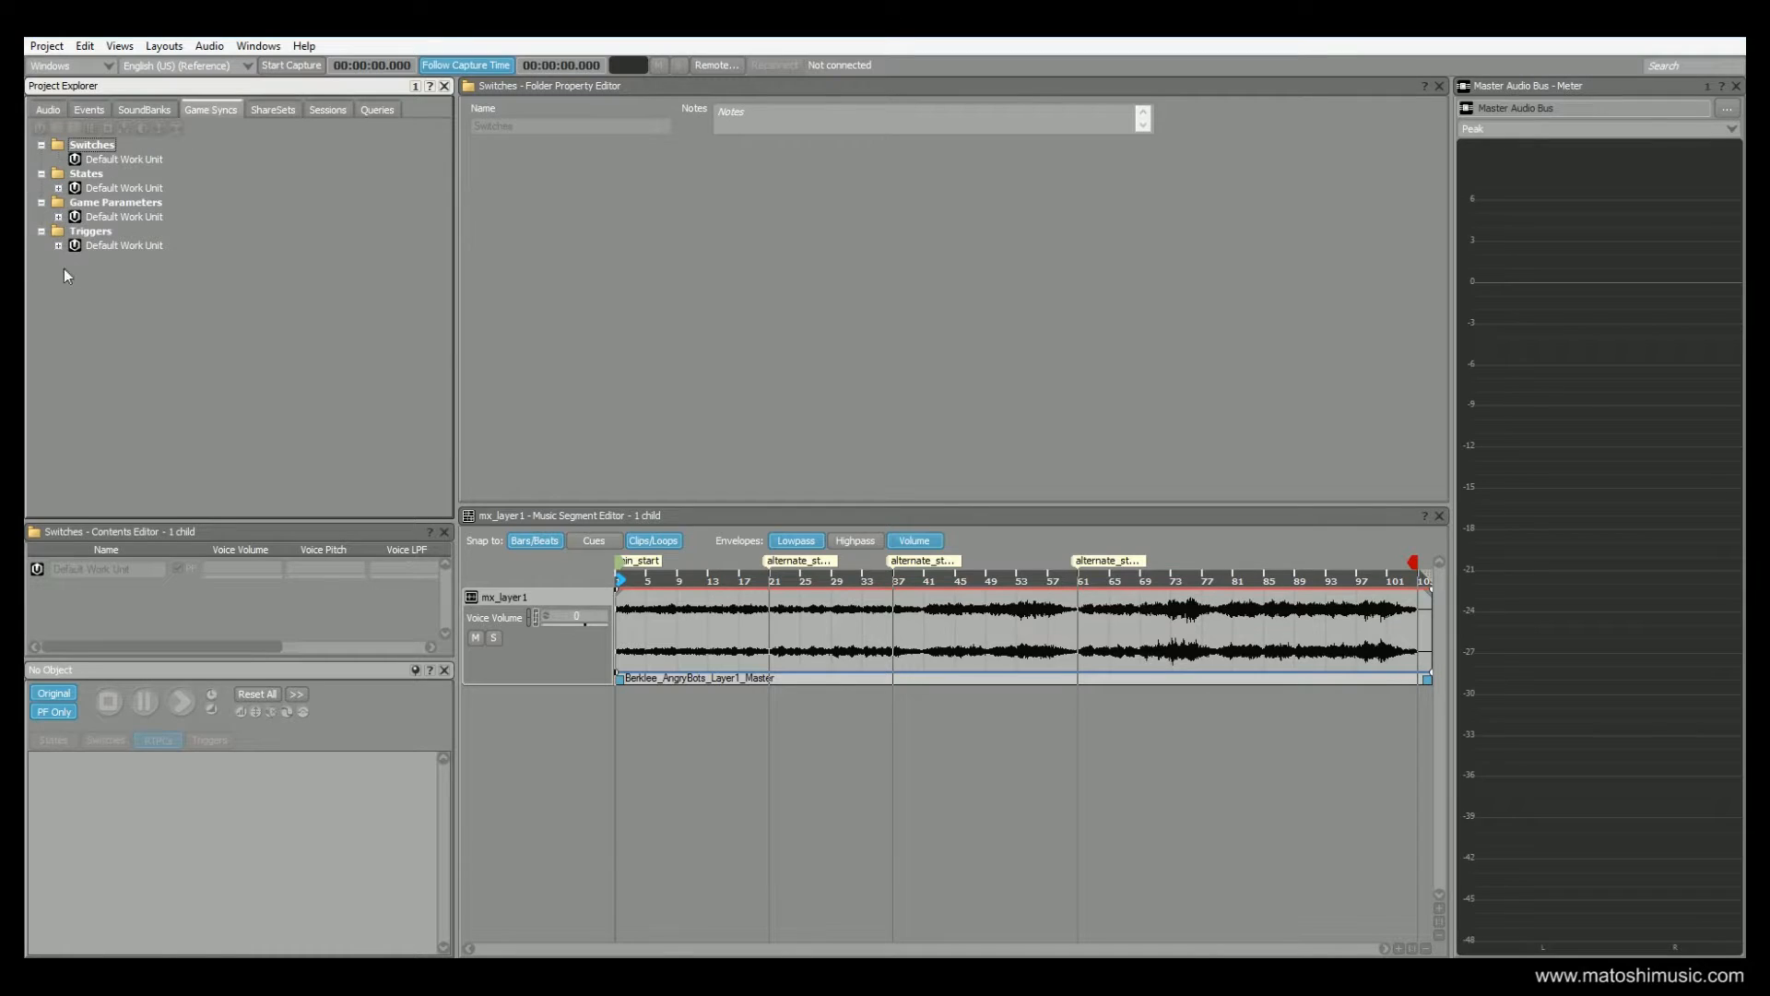
pyautogui.click(58, 188)
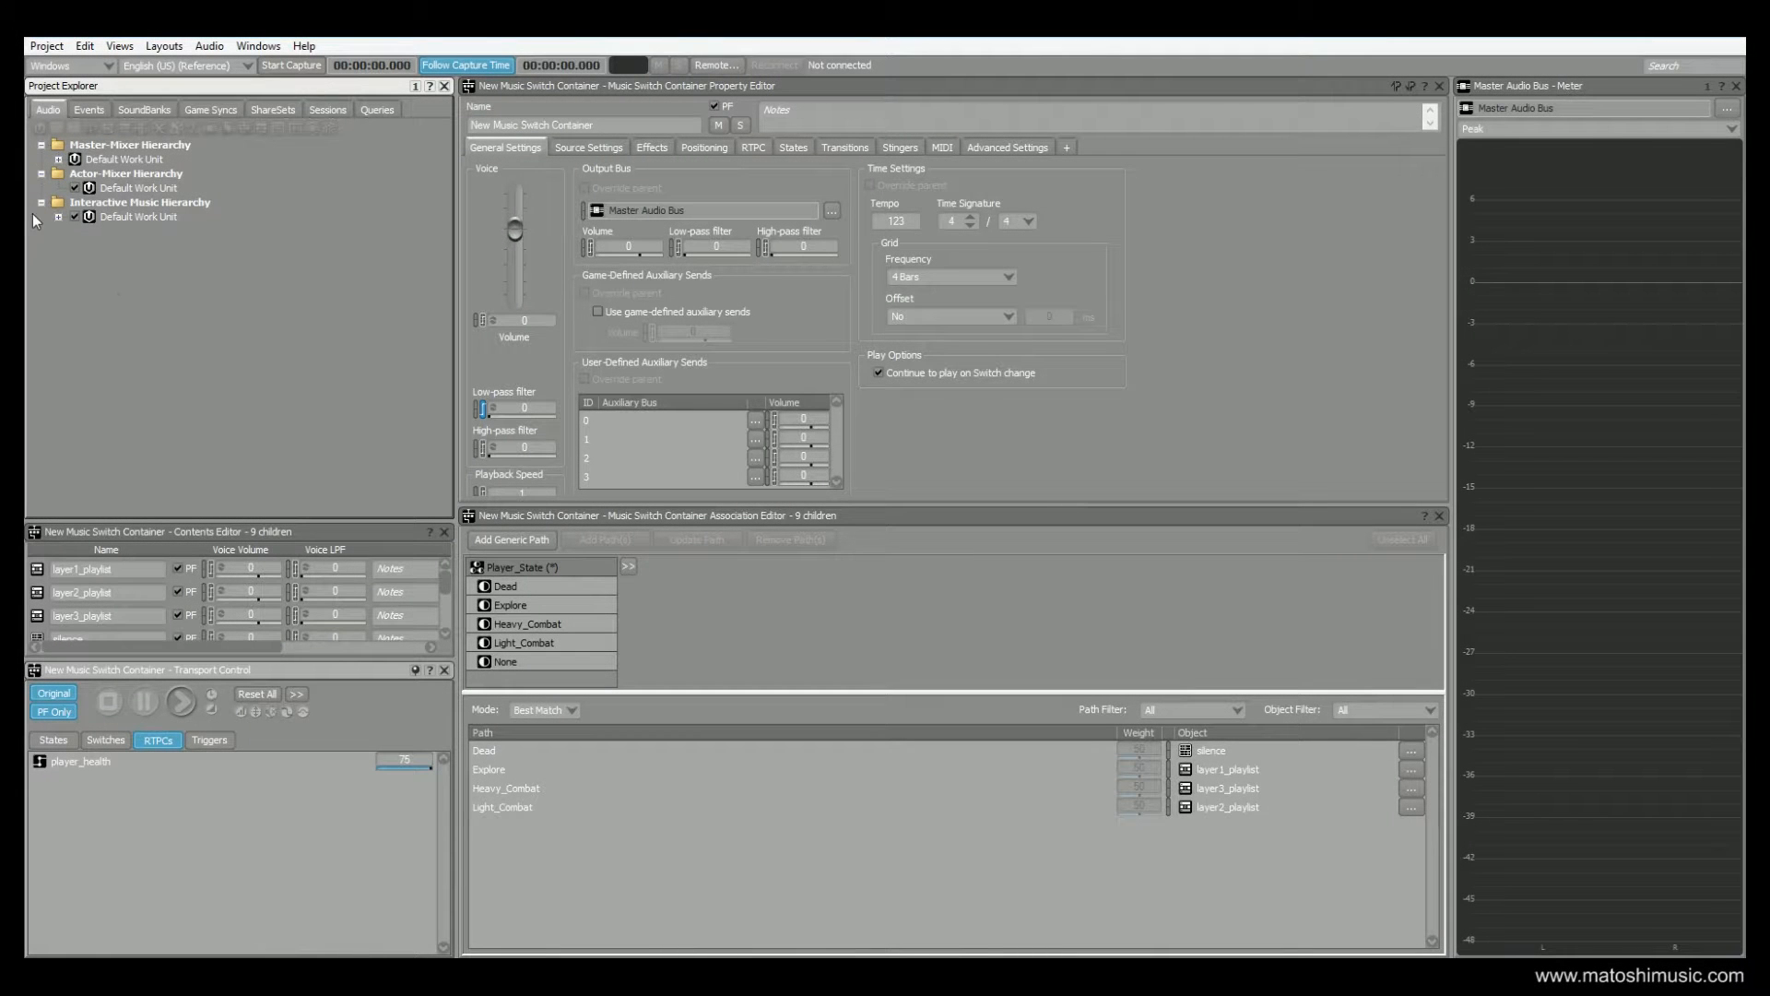
# Expand the Interactive Music Hierarchy down to New Music Switch Container and look through its three layer playlists
pyautogui.click(58, 216)
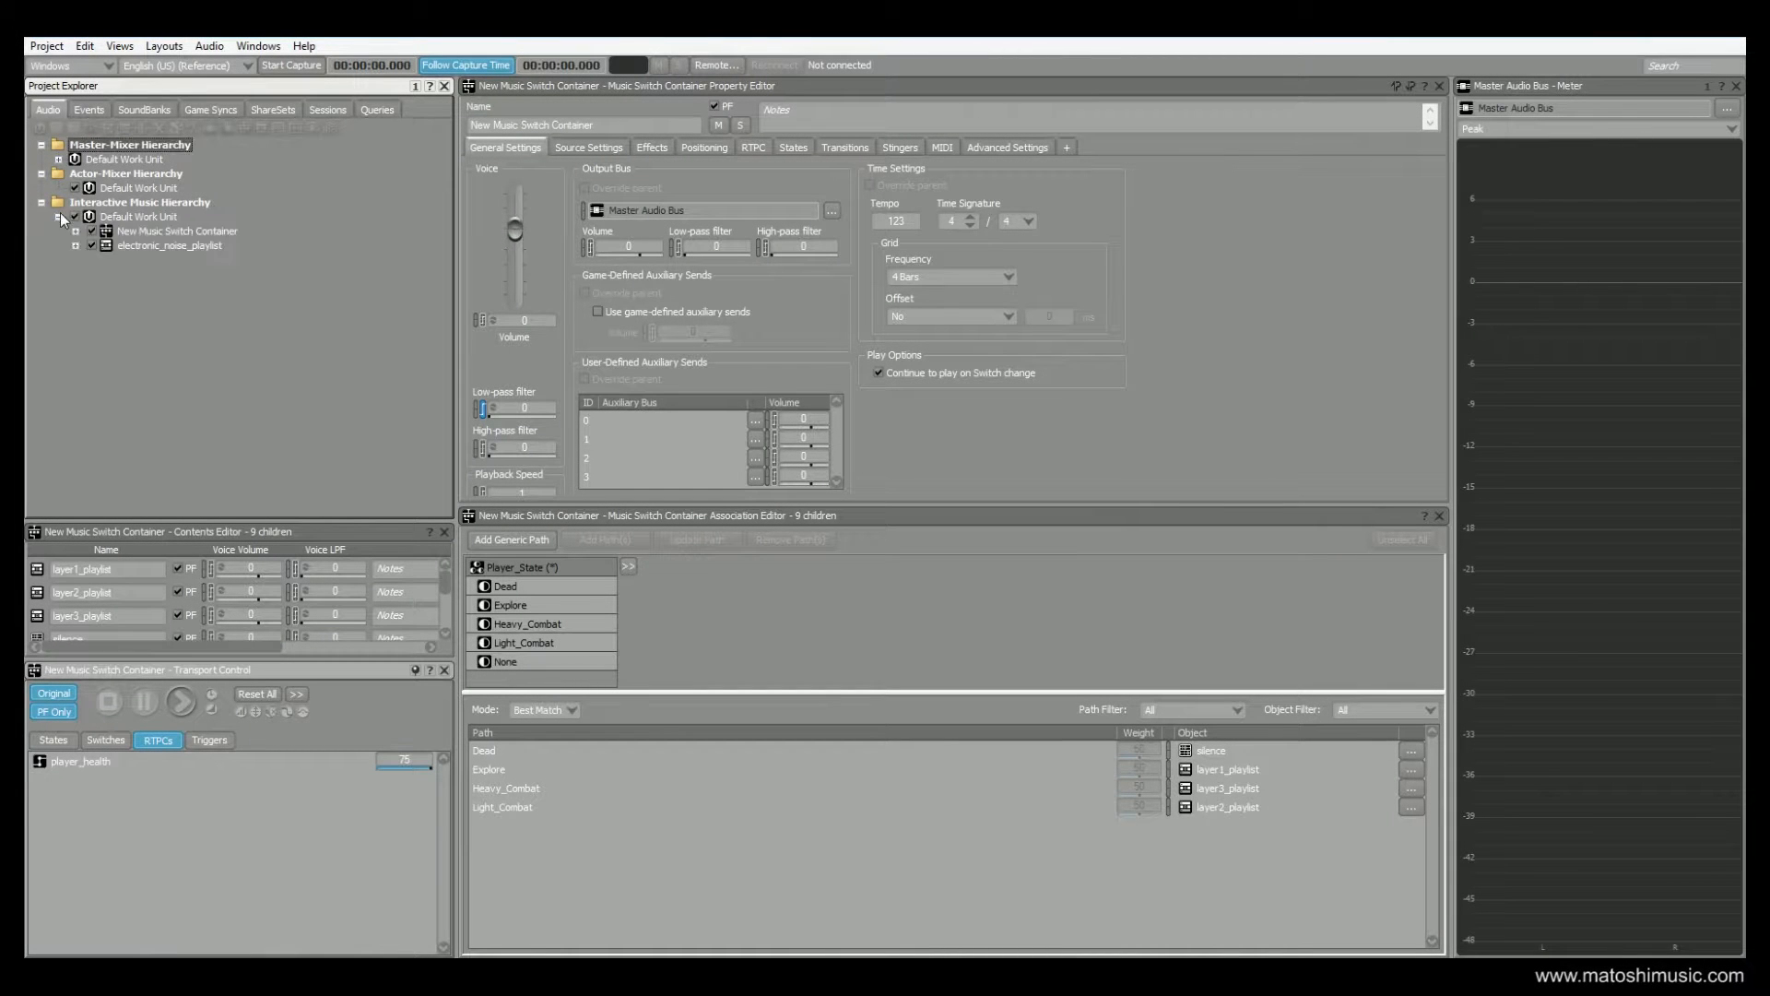
pyautogui.click(177, 231)
pyautogui.click(76, 231)
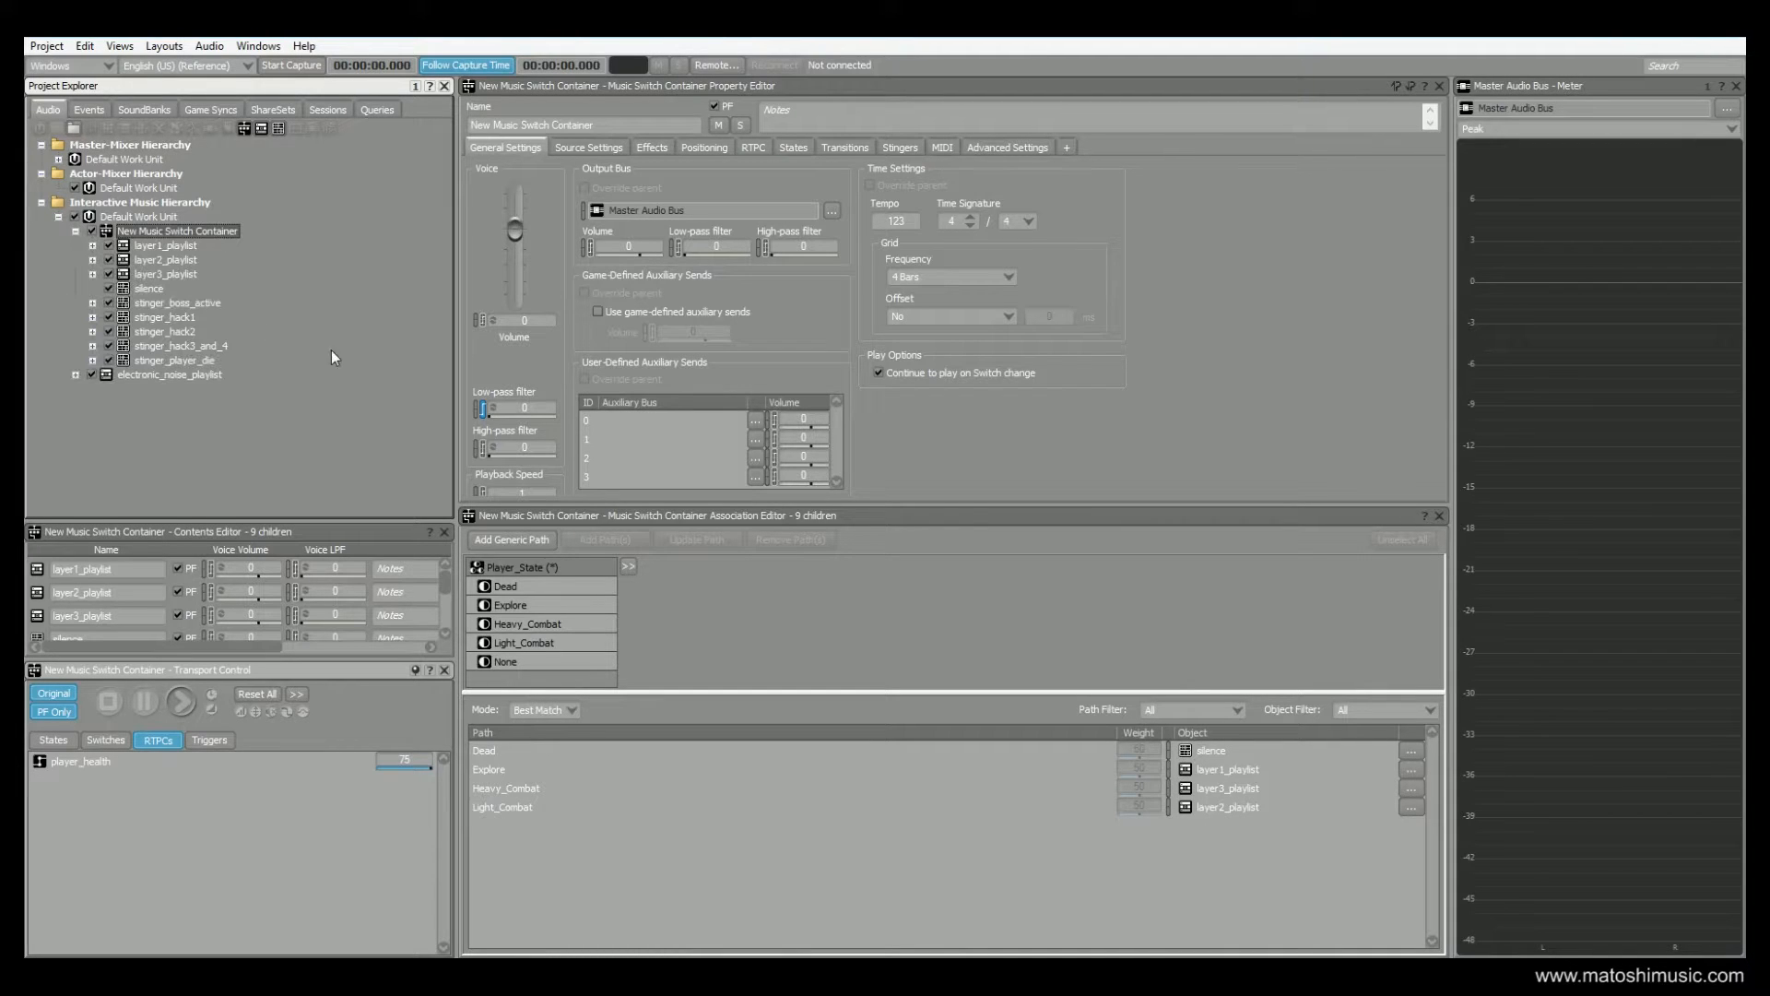
pyautogui.click(184, 245)
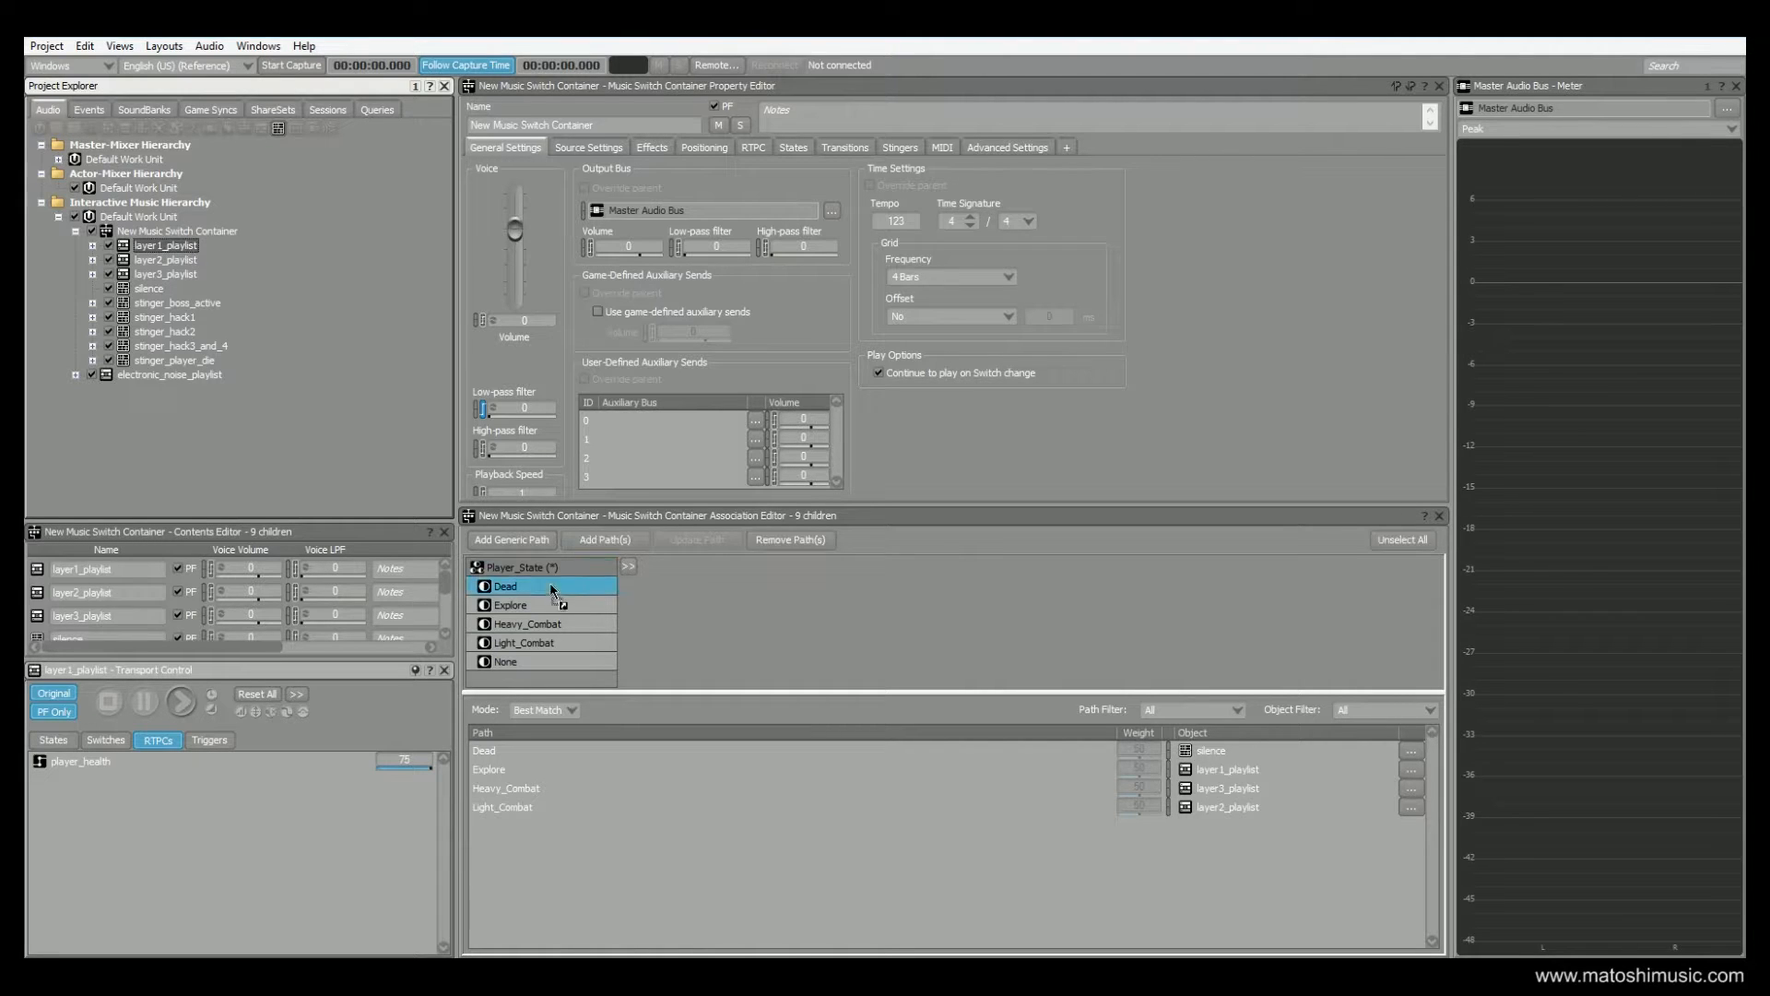
pyautogui.click(163, 261)
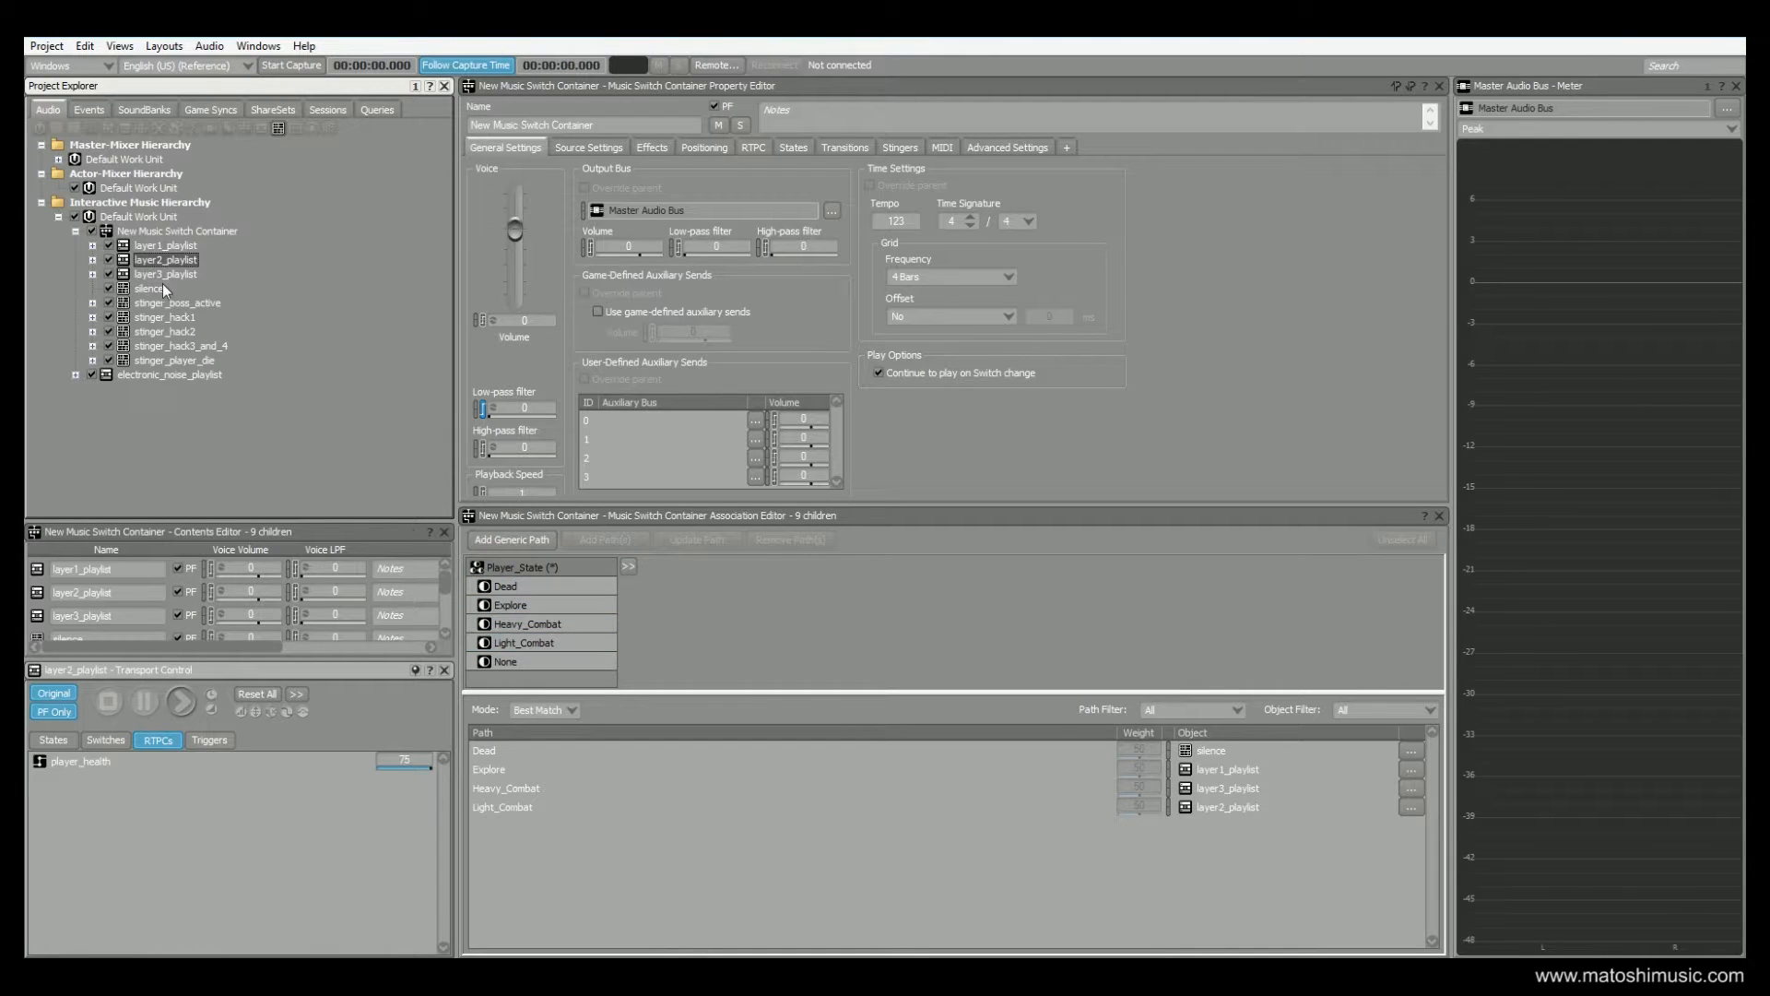
pyautogui.moveTo(163, 275); pyautogui.dragTo(555, 622)
# Open the mx_layer1 segment inside layer1_playlist, audition it, and stop playback
pyautogui.click(164, 245)
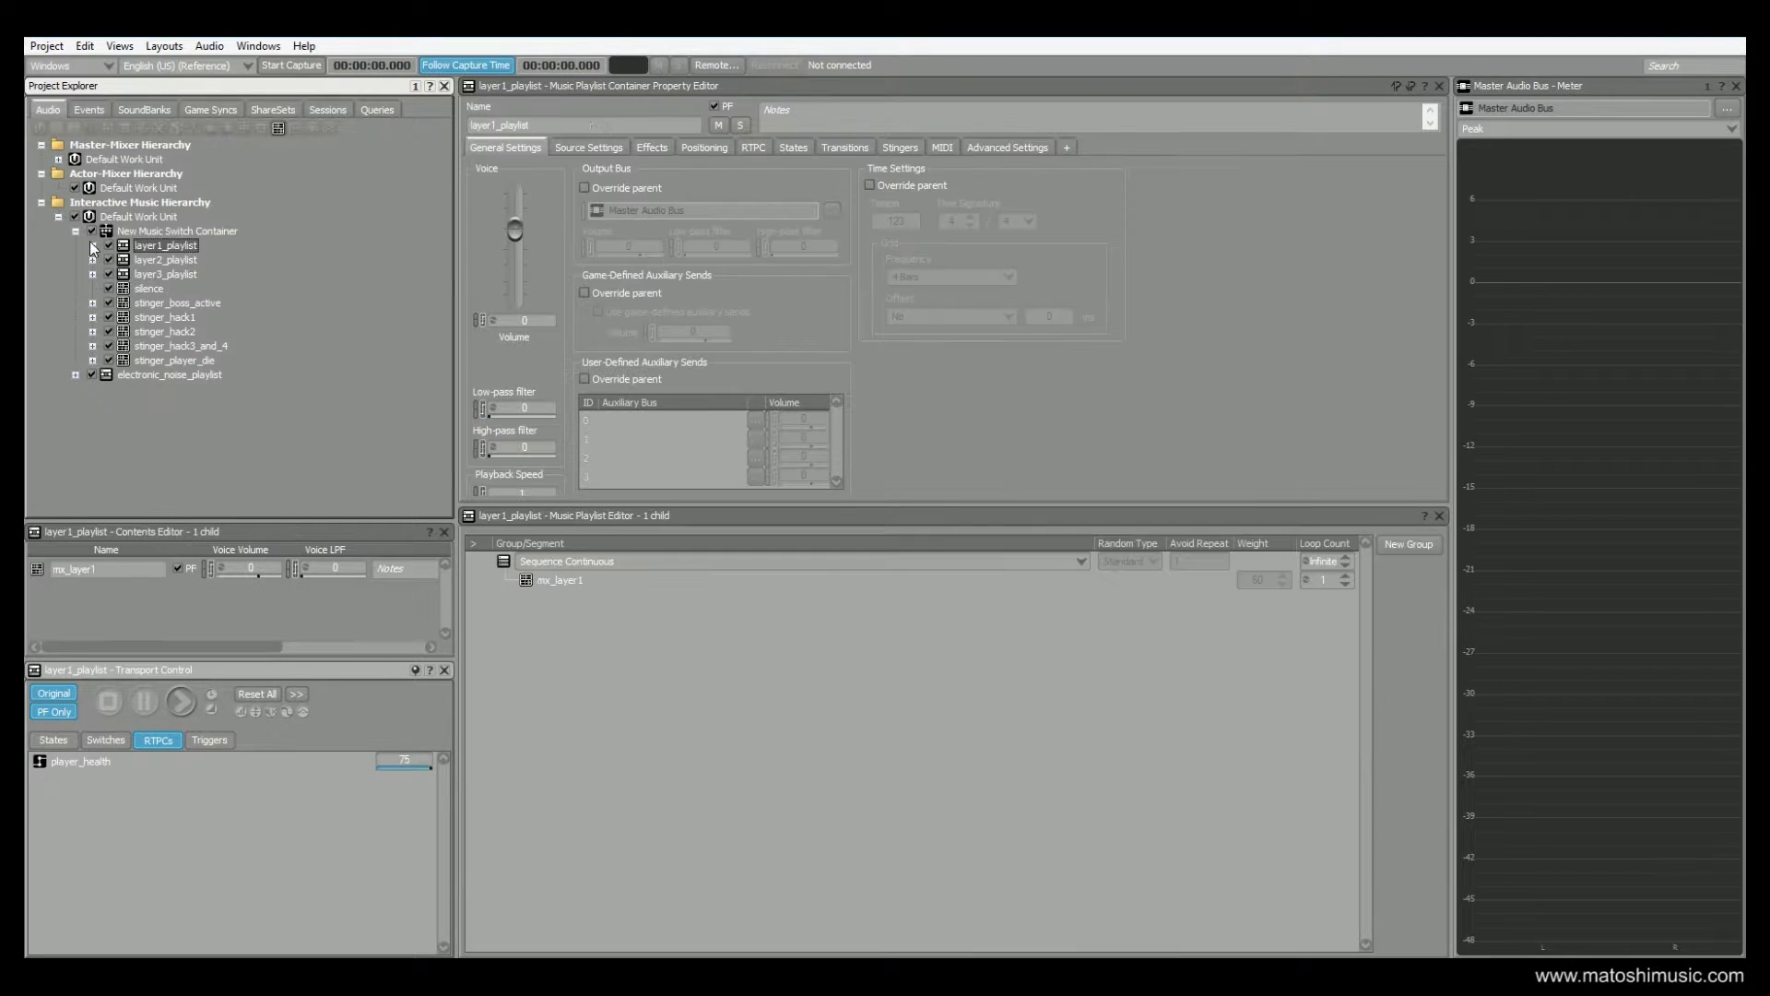
pyautogui.click(92, 246)
pyautogui.click(174, 260)
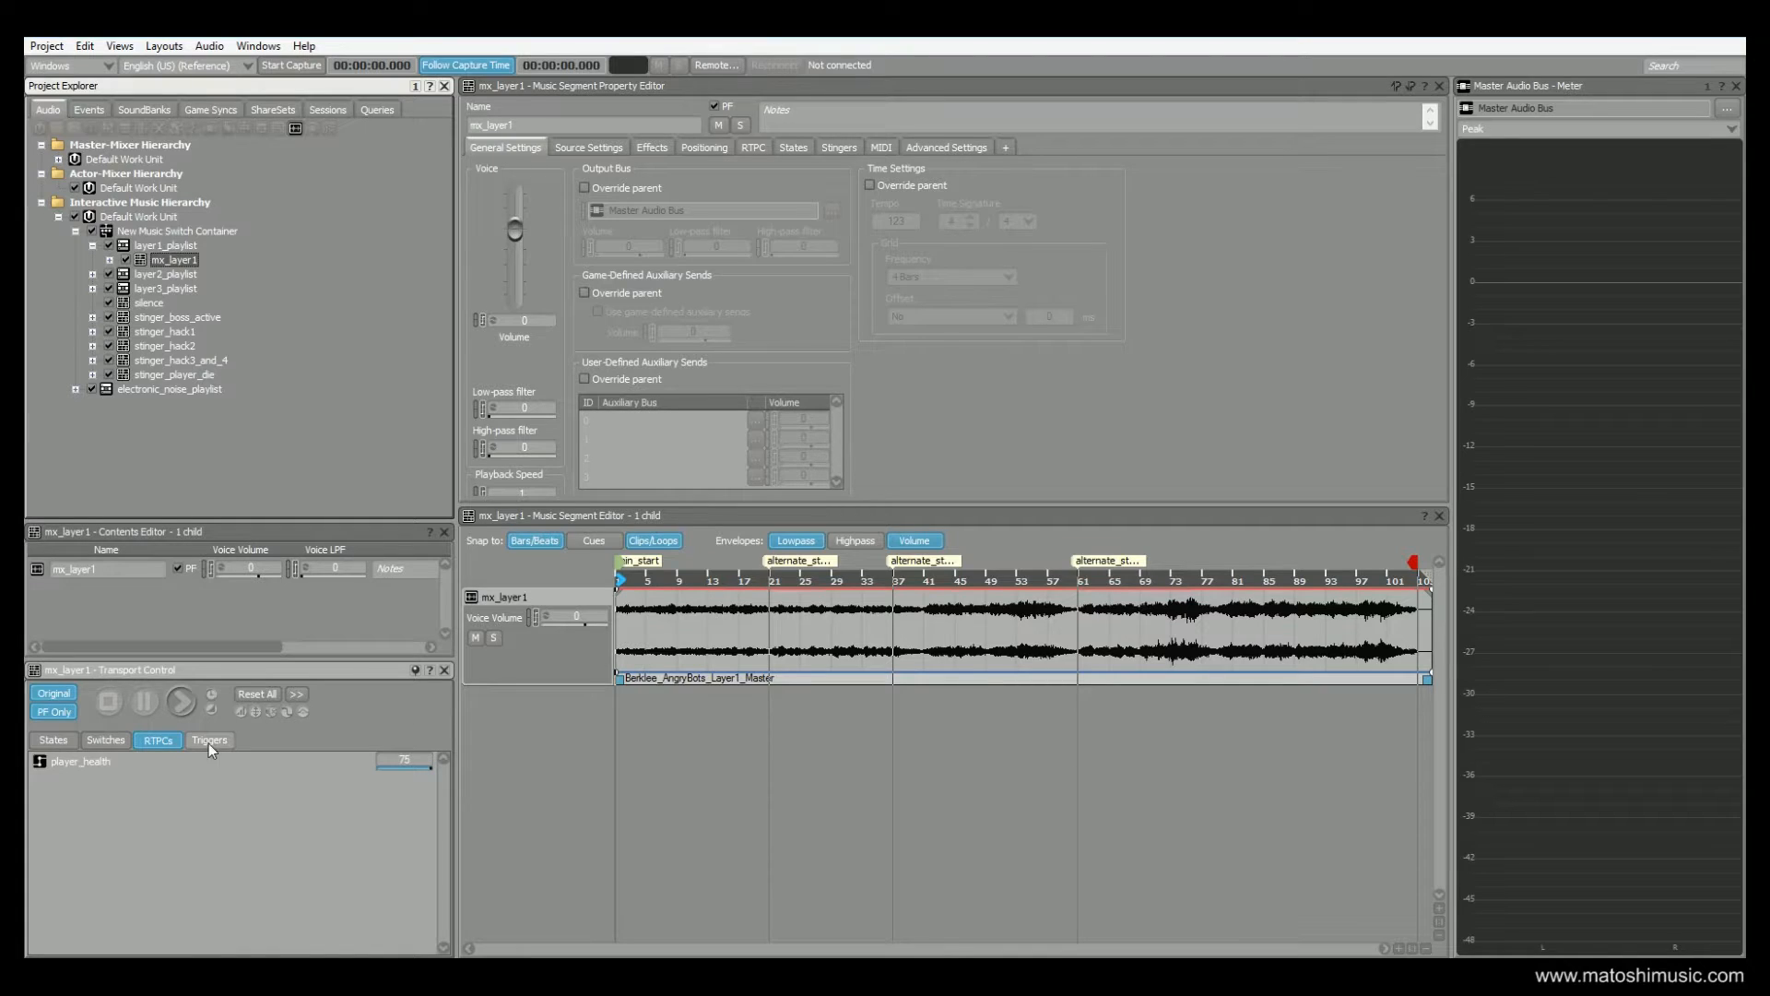
pyautogui.click(181, 703)
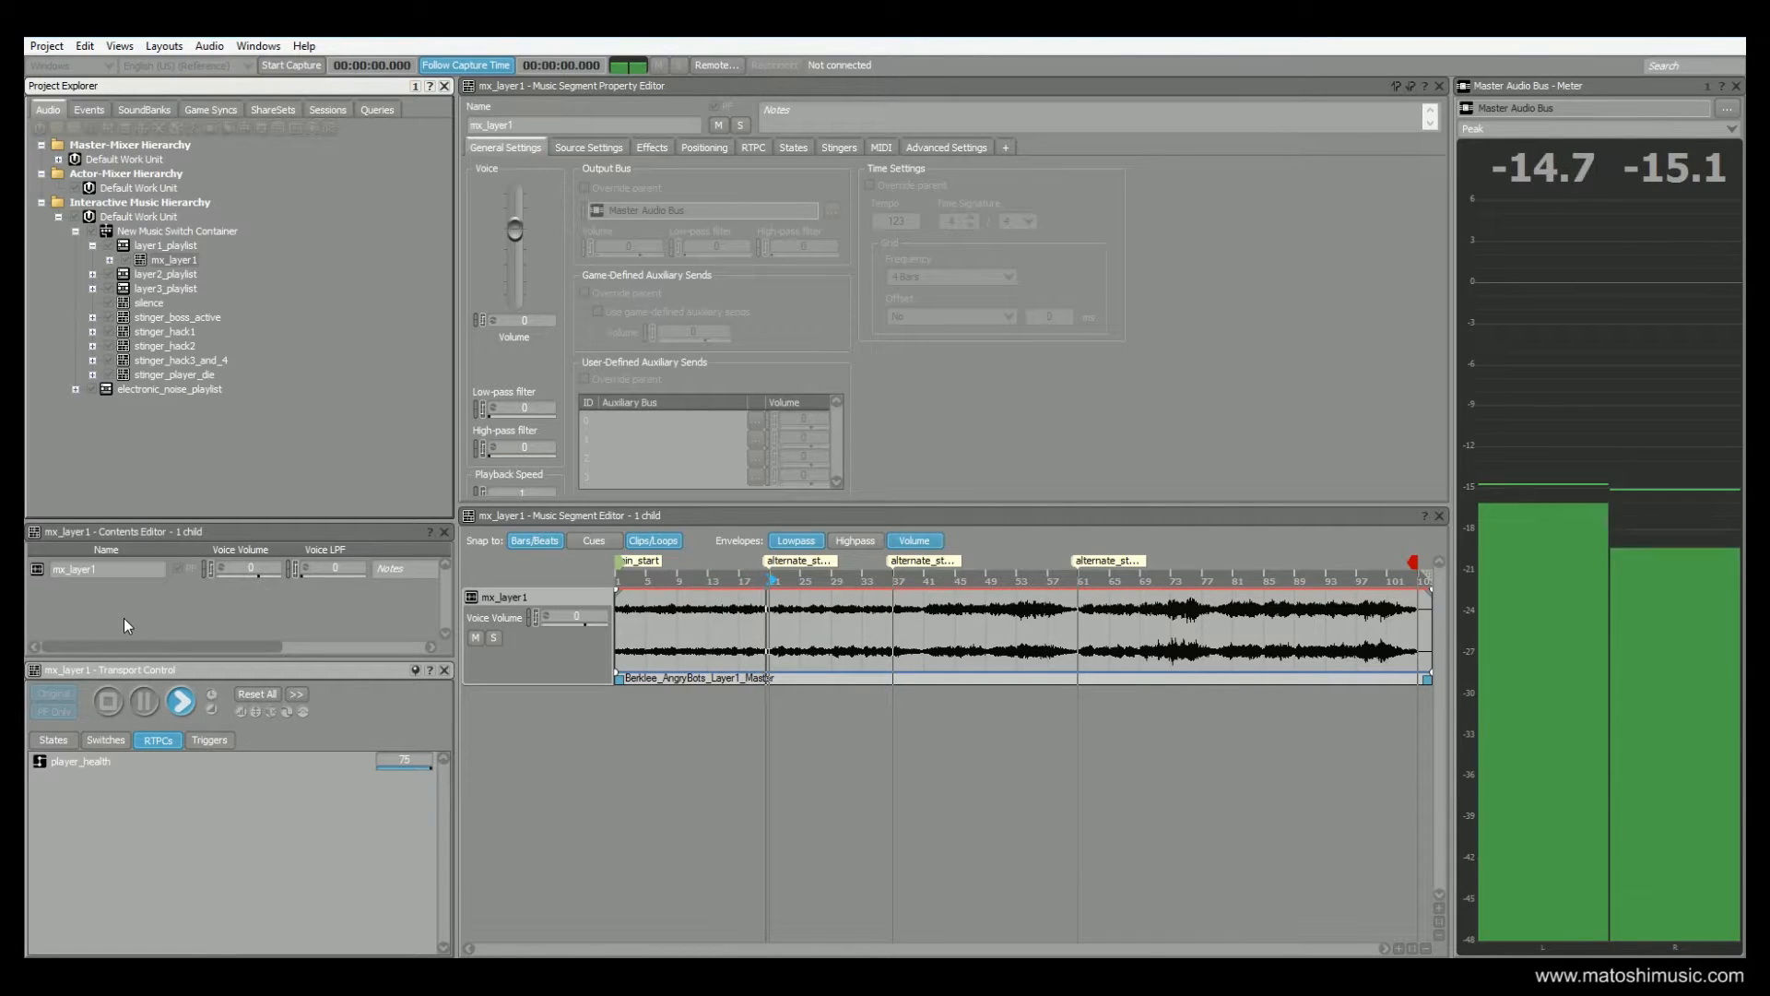
pyautogui.click(109, 703)
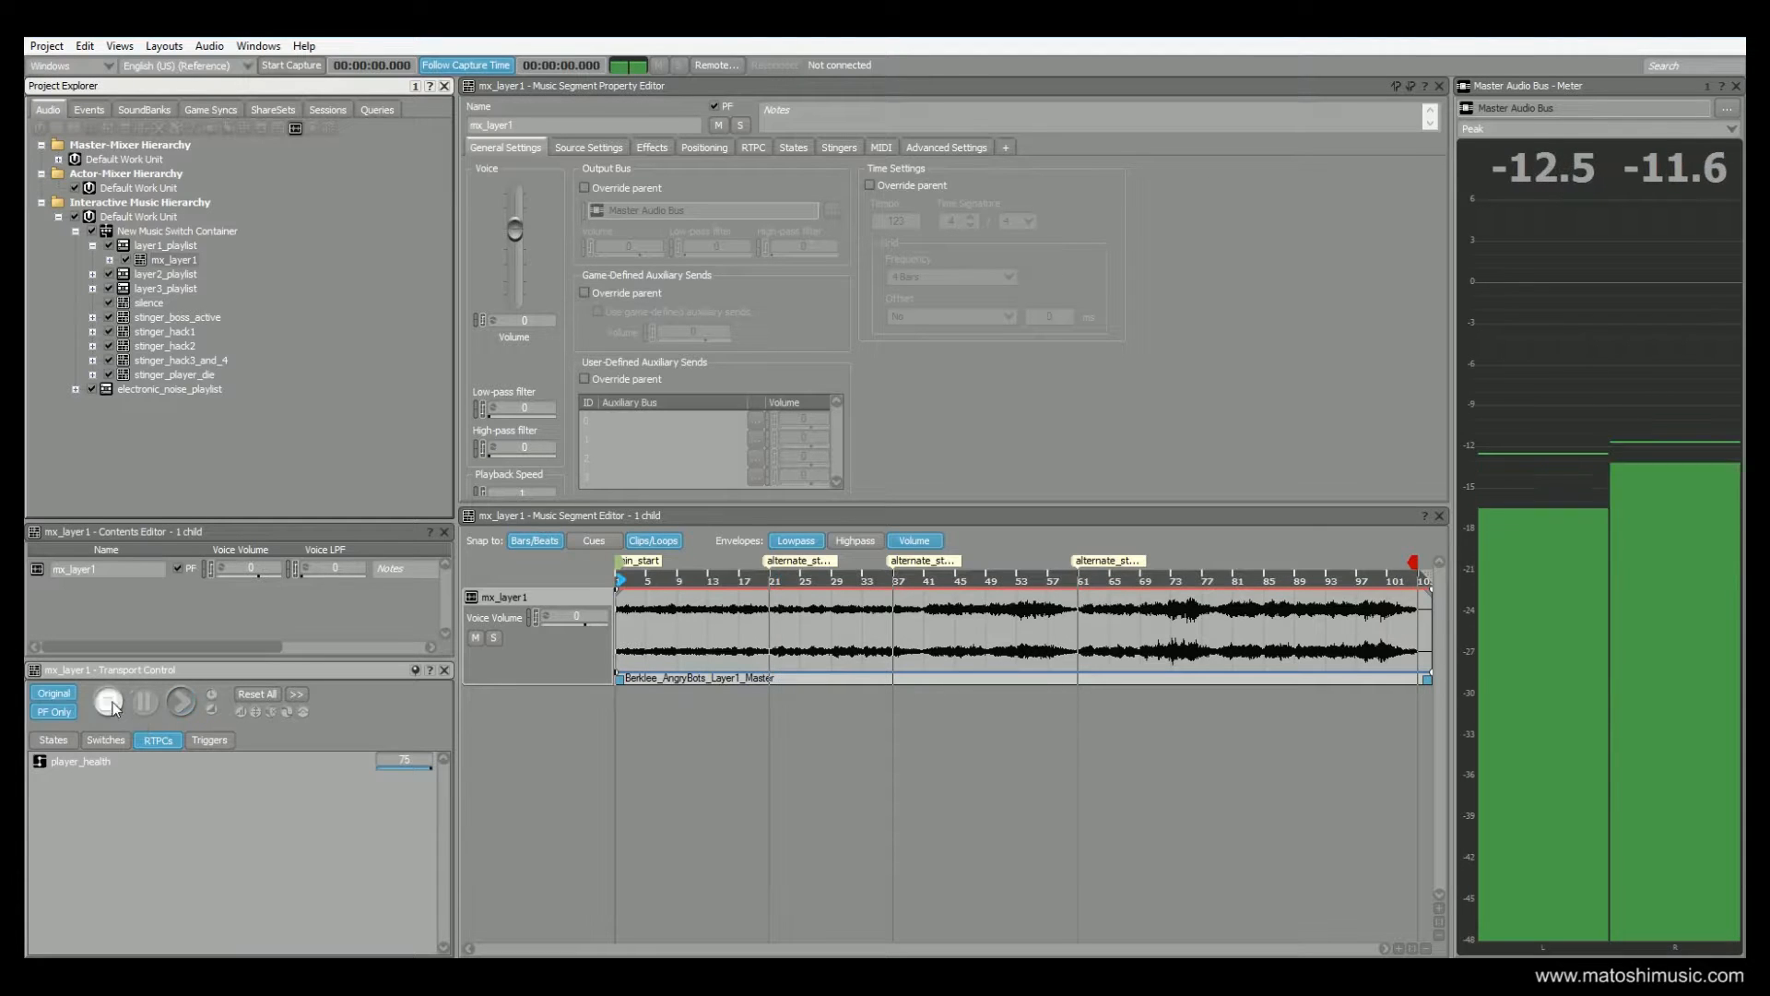
# Open the mx_layer2 segment inside layer2_playlist, audition its two tracks together, and stop playback
pyautogui.click(92, 273)
pyautogui.click(161, 276)
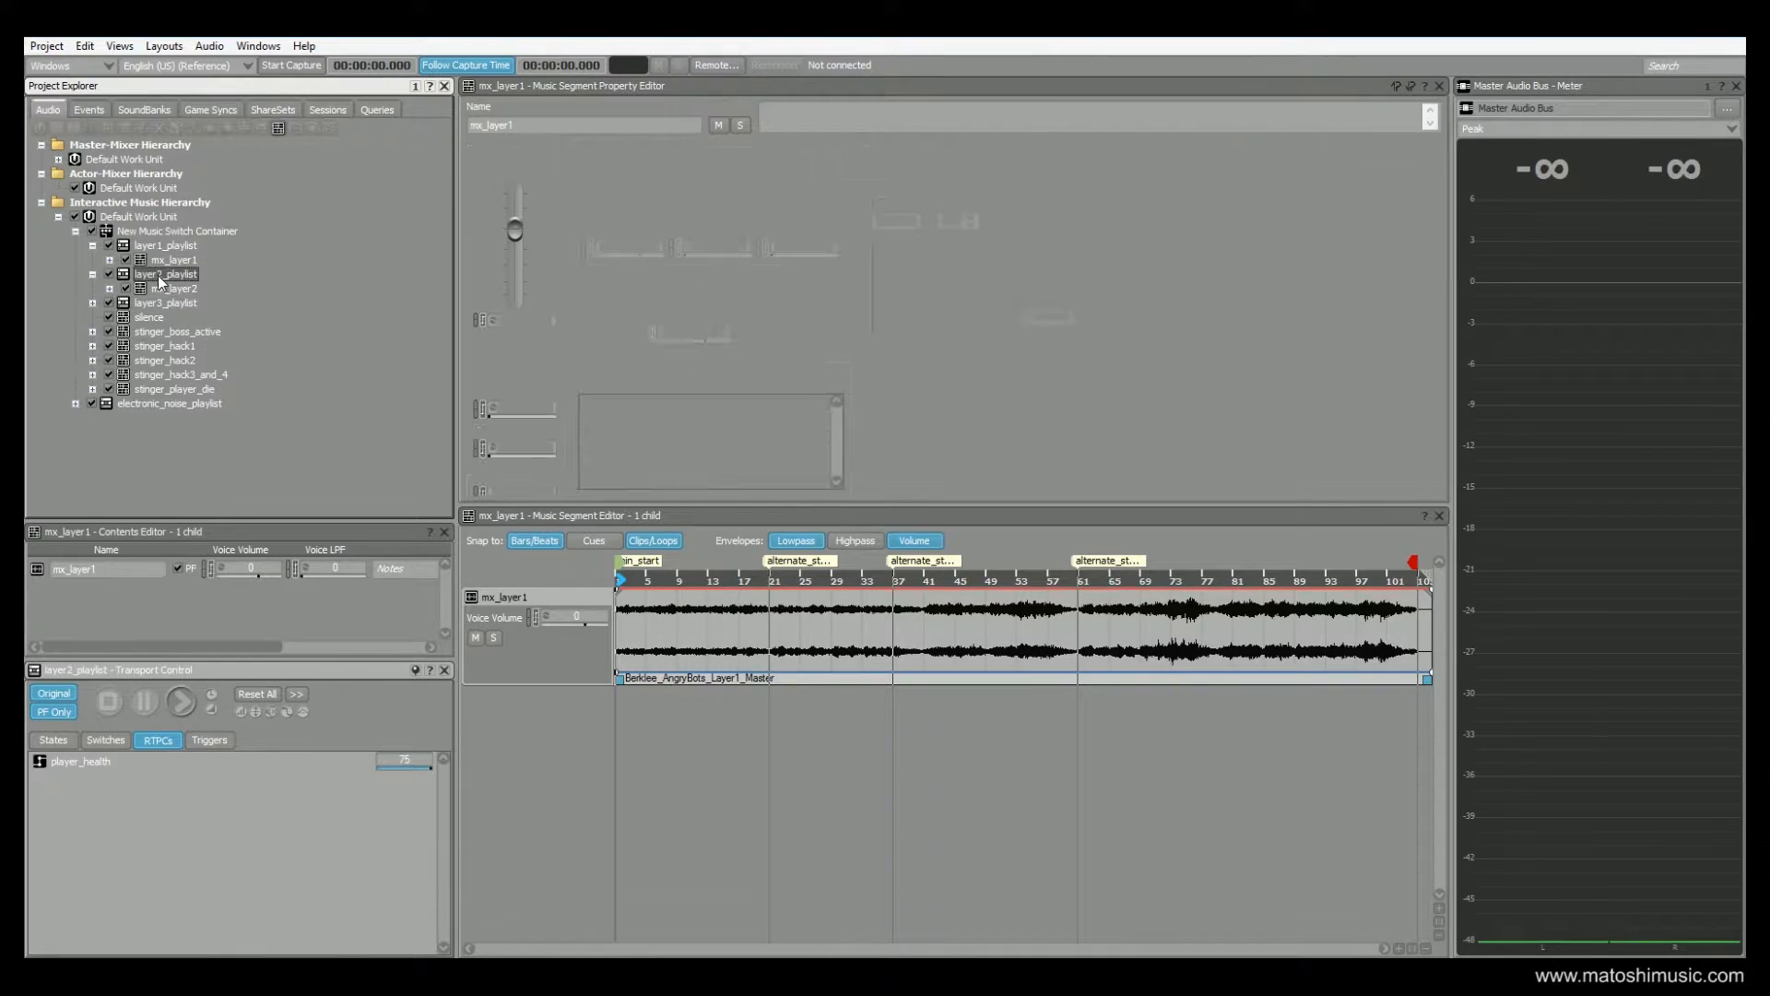
pyautogui.click(174, 288)
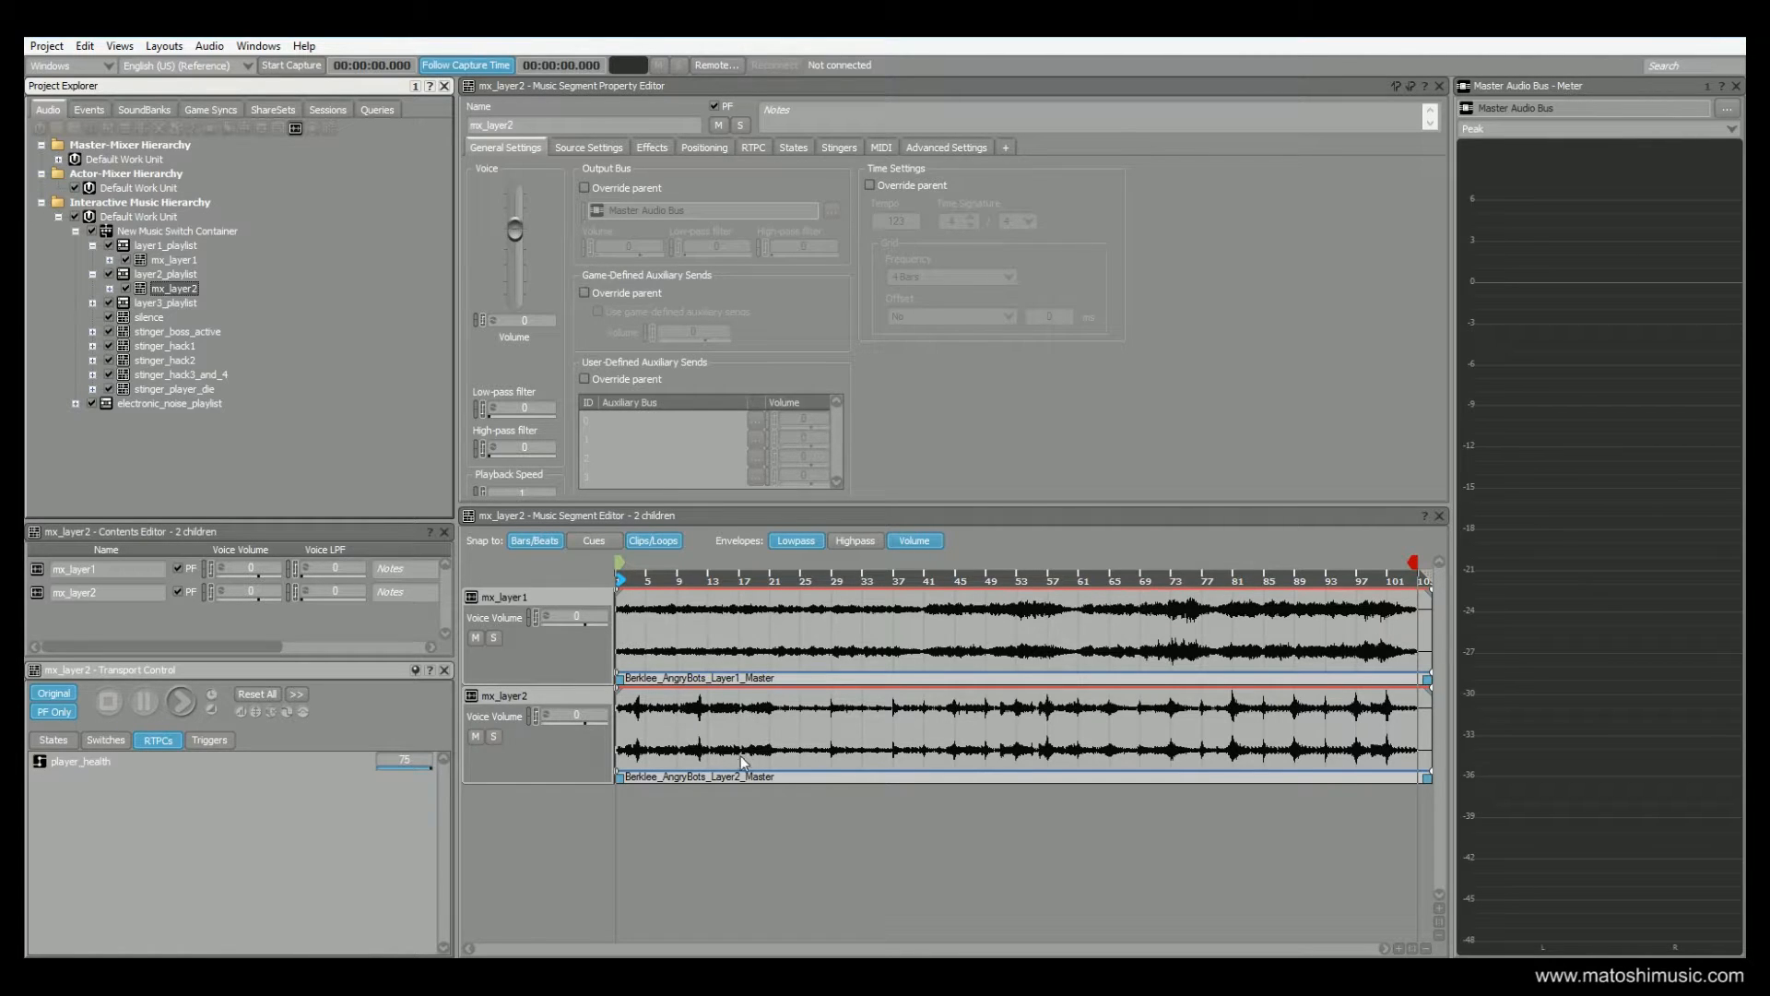
pyautogui.click(182, 701)
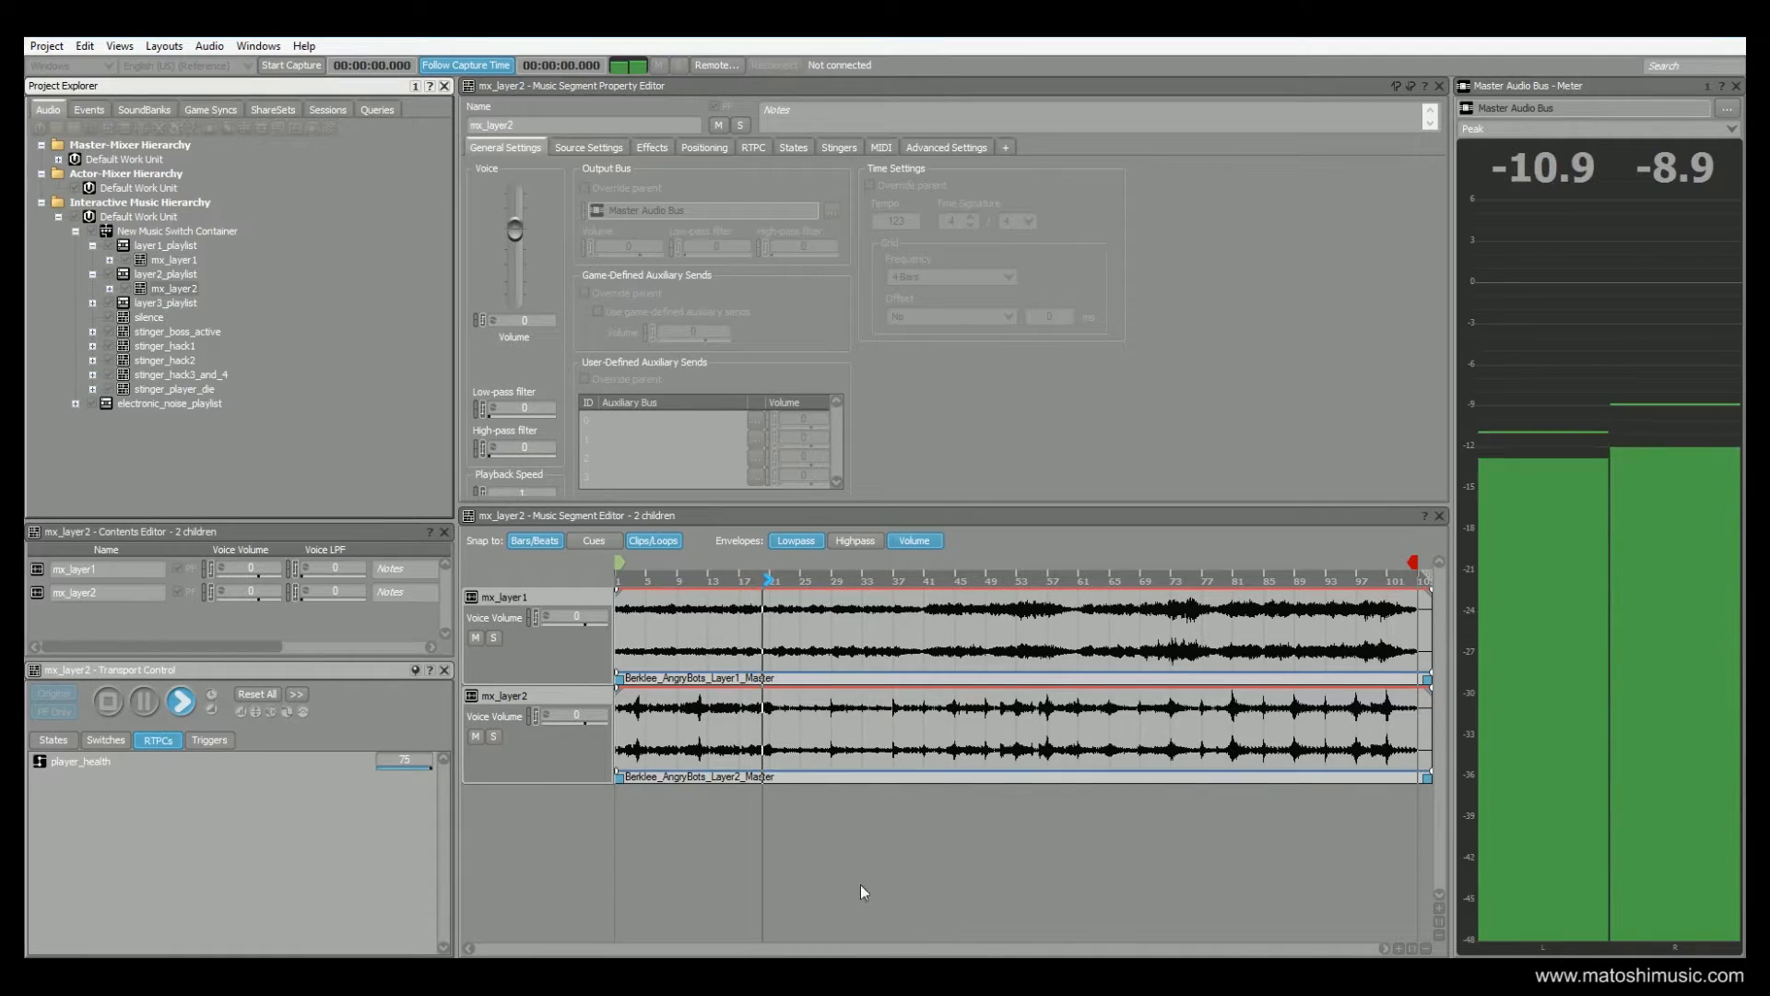
pyautogui.click(103, 704)
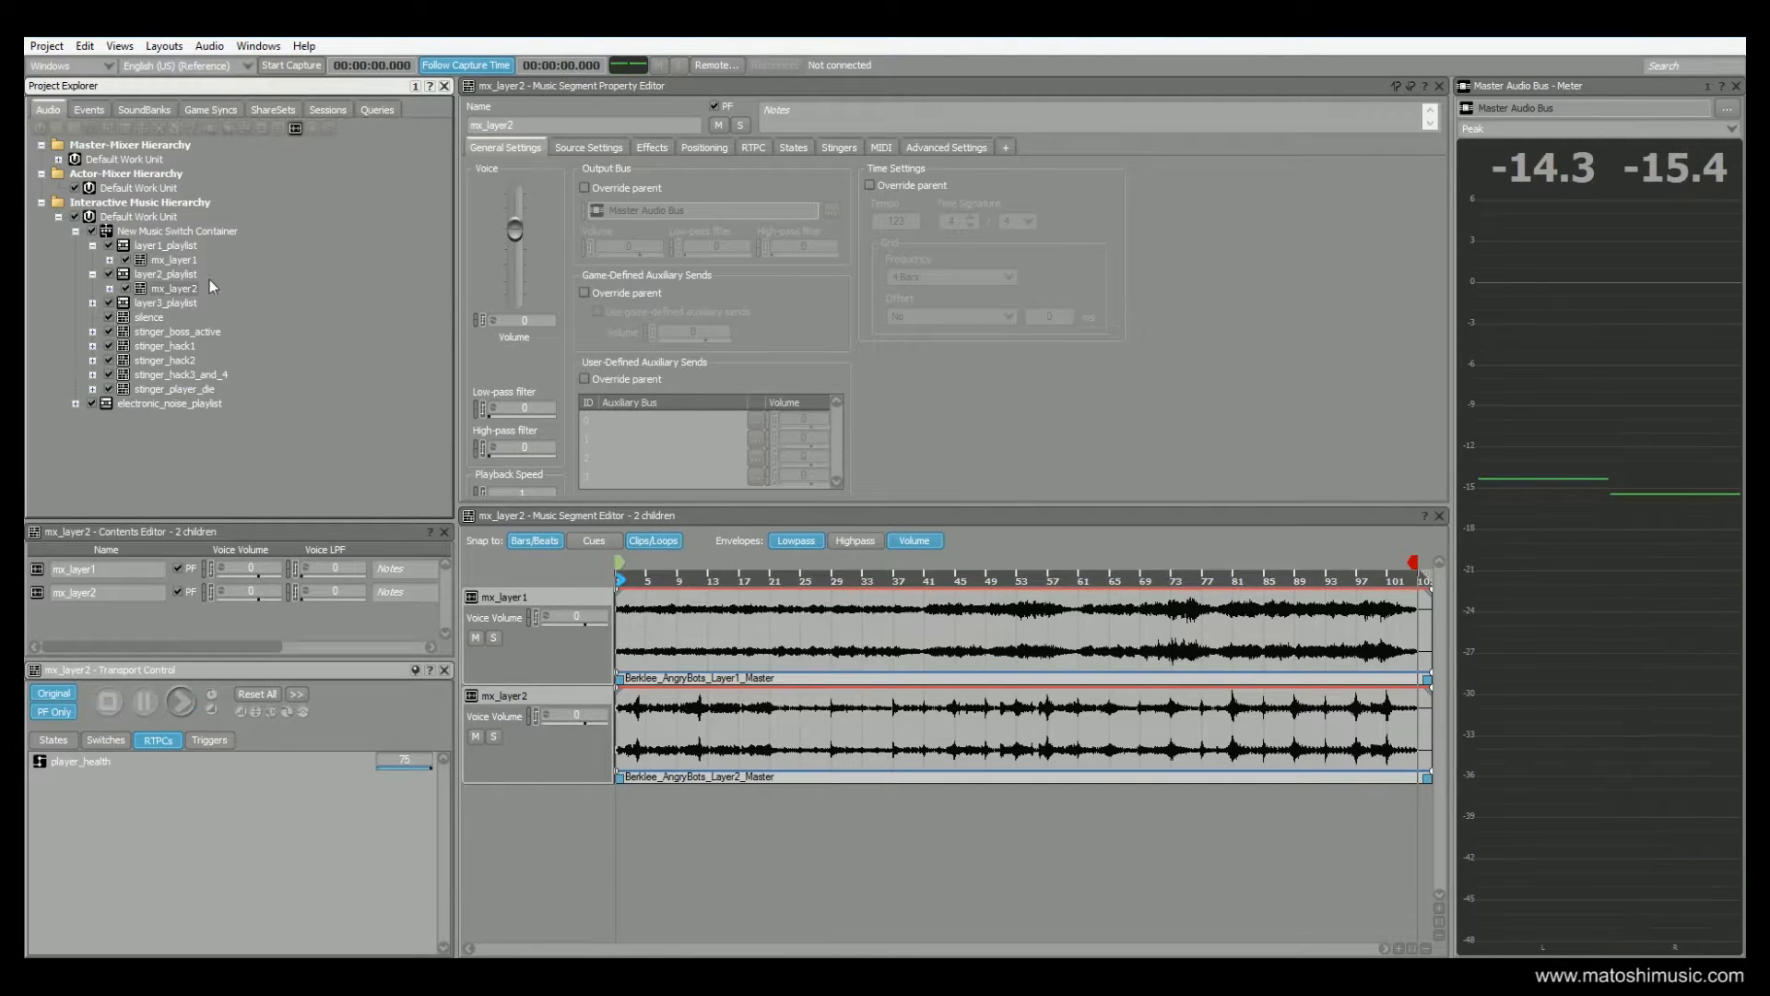
# Open the mx_layer3 segment inside layer3_playlist and start playing it from bar 21
pyautogui.click(143, 302)
pyautogui.click(91, 302)
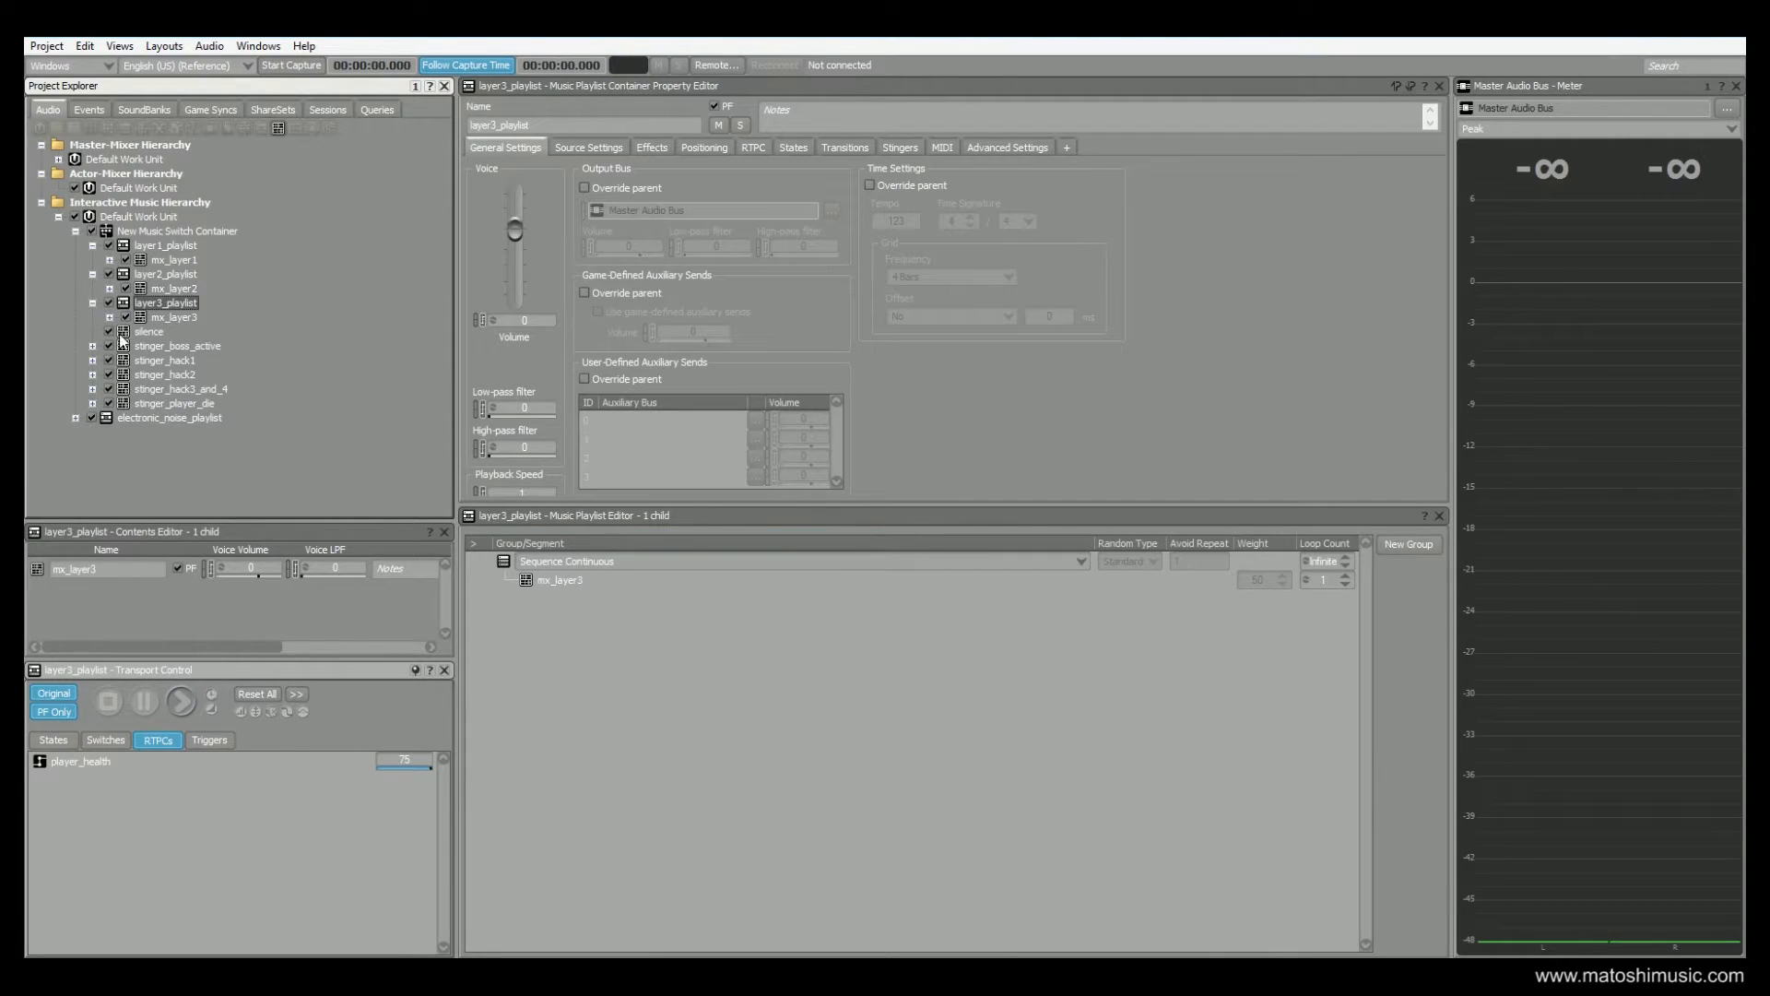
pyautogui.click(171, 317)
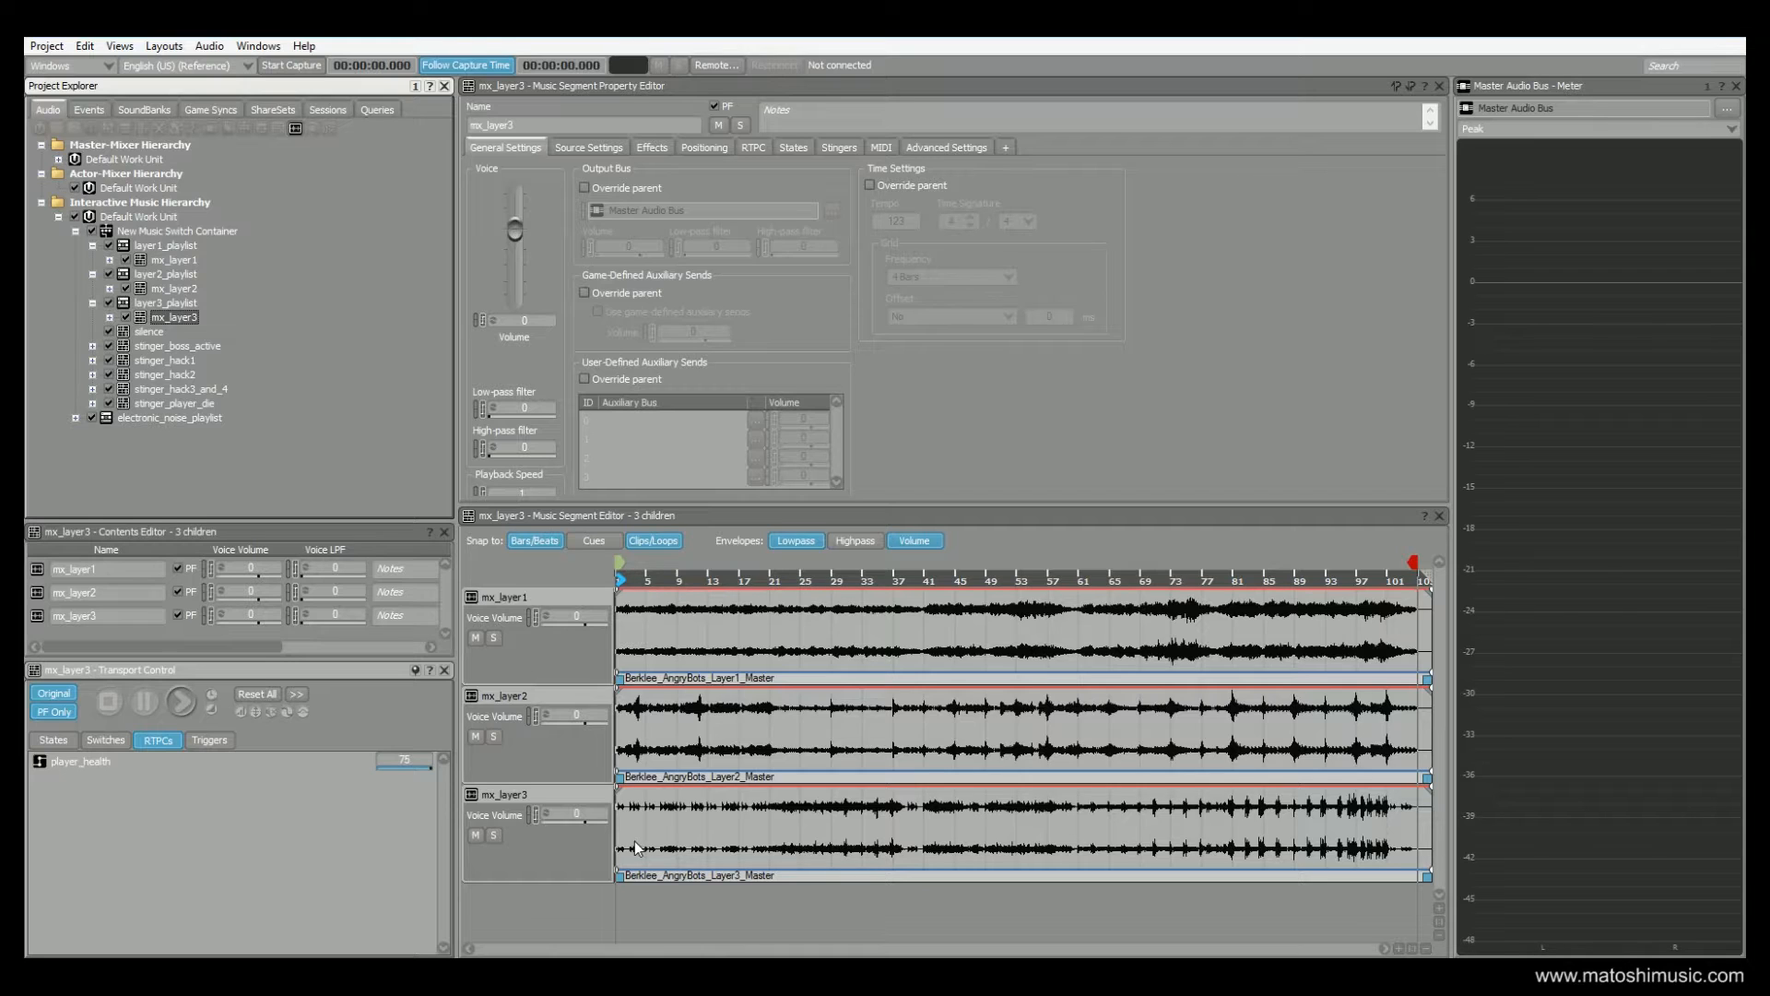
pyautogui.click(771, 577)
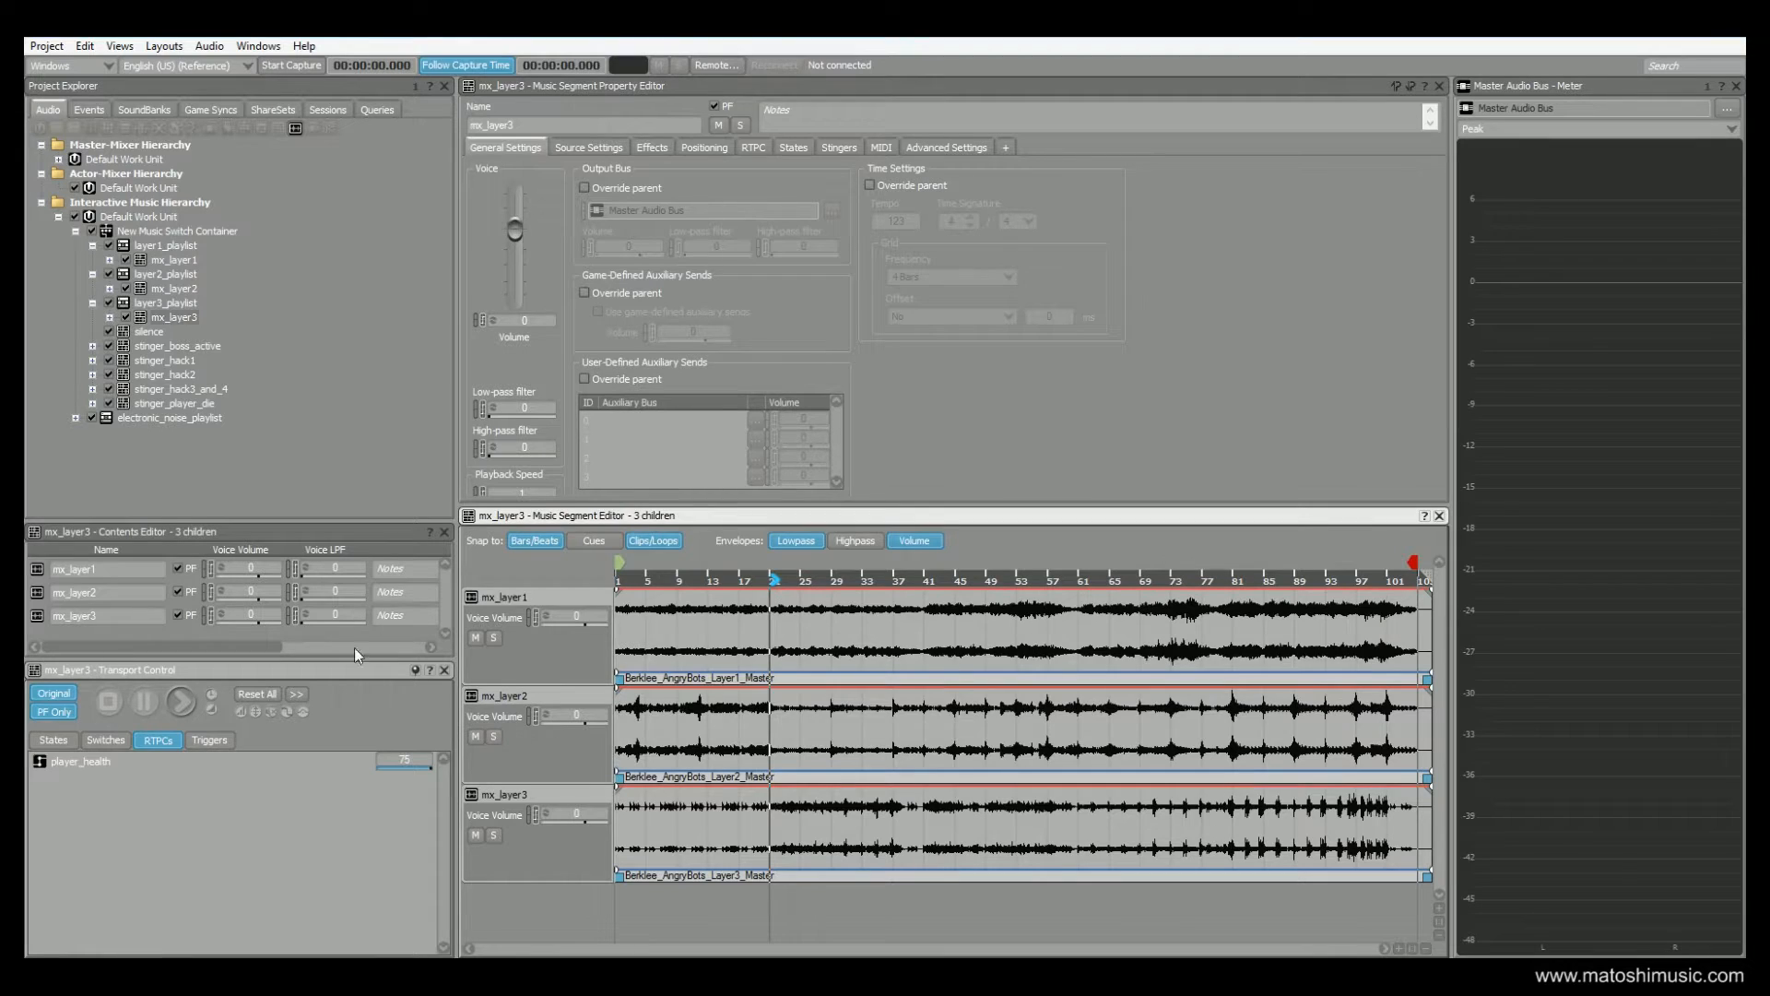
pyautogui.click(181, 701)
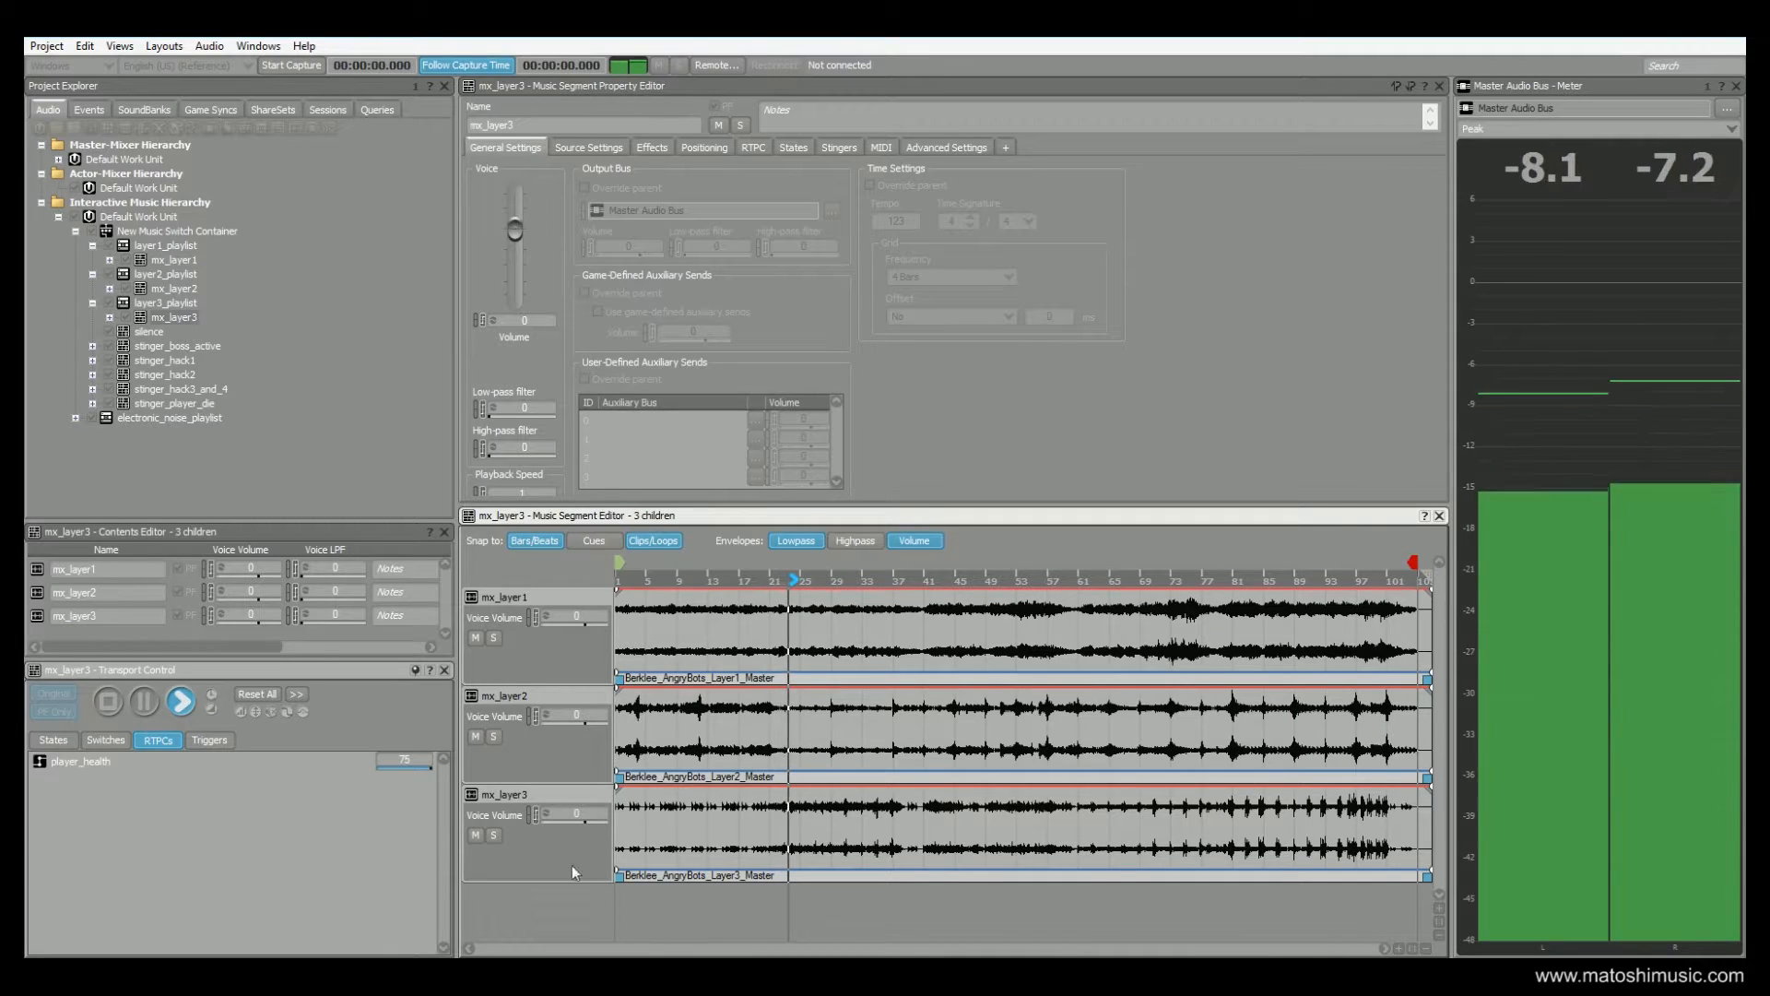
# Solo and unsolo the mx_layer3 track and the mx_layer2 track in turn during playback, and stop the segment
pyautogui.click(494, 834)
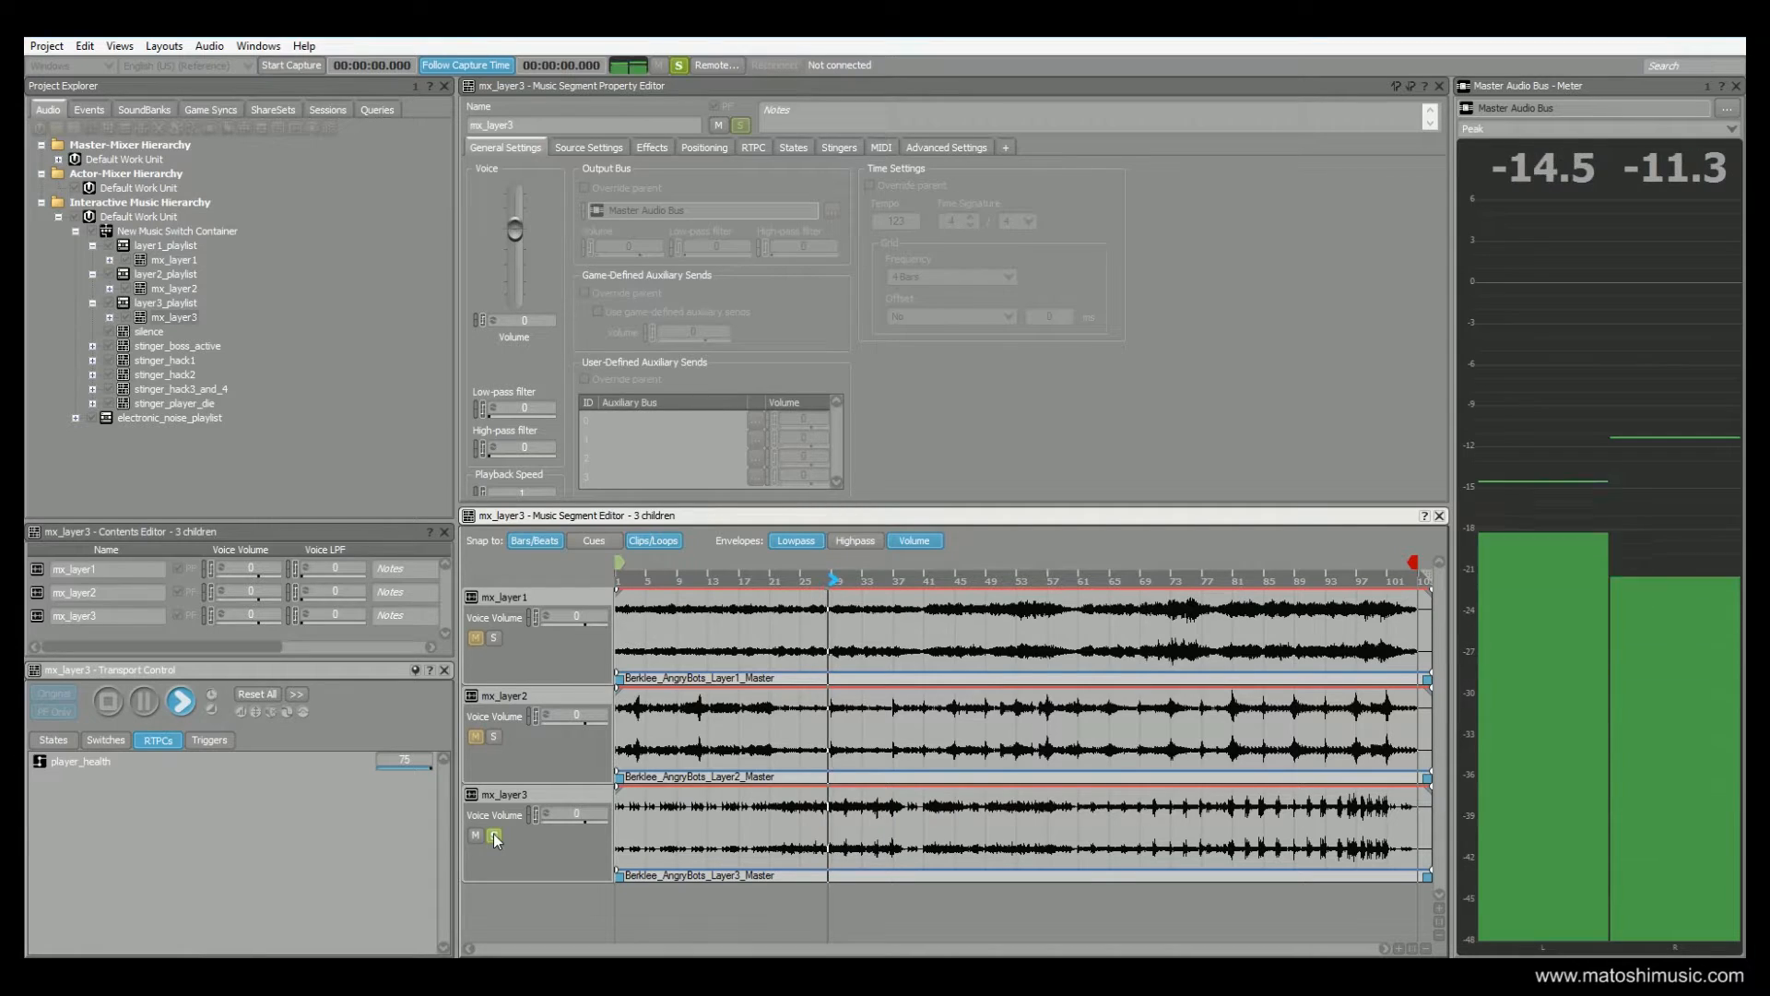
pyautogui.click(494, 836)
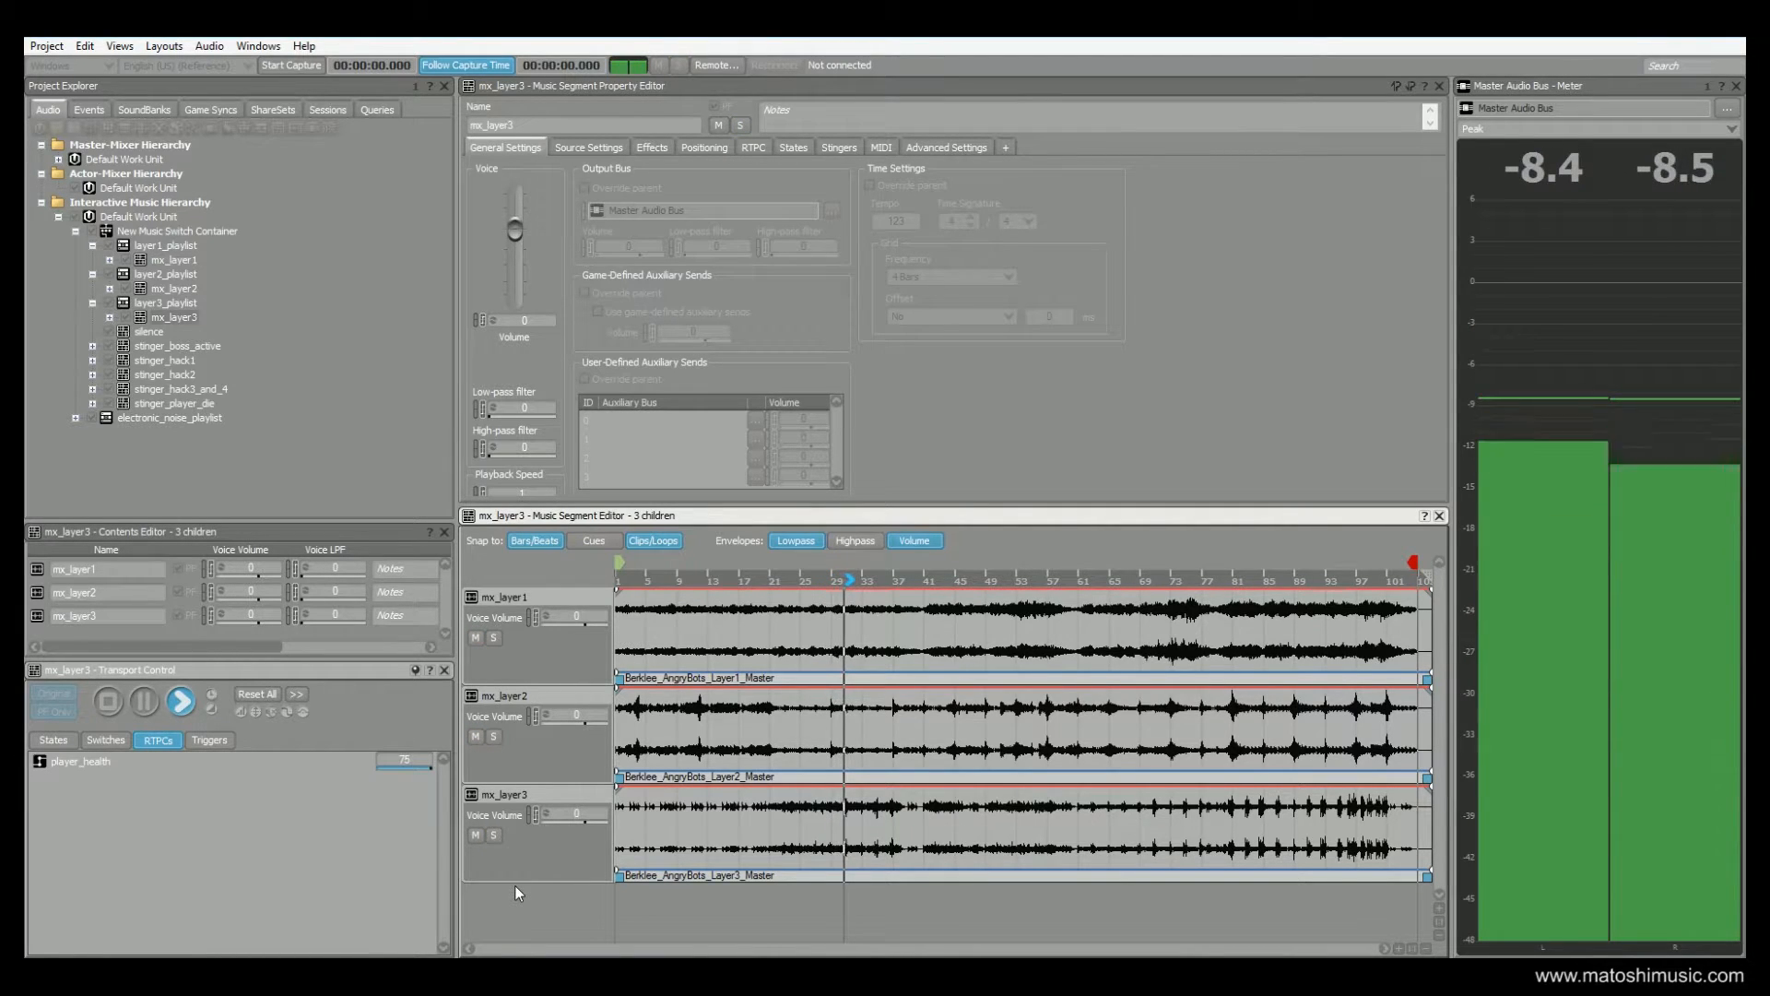
pyautogui.click(494, 737)
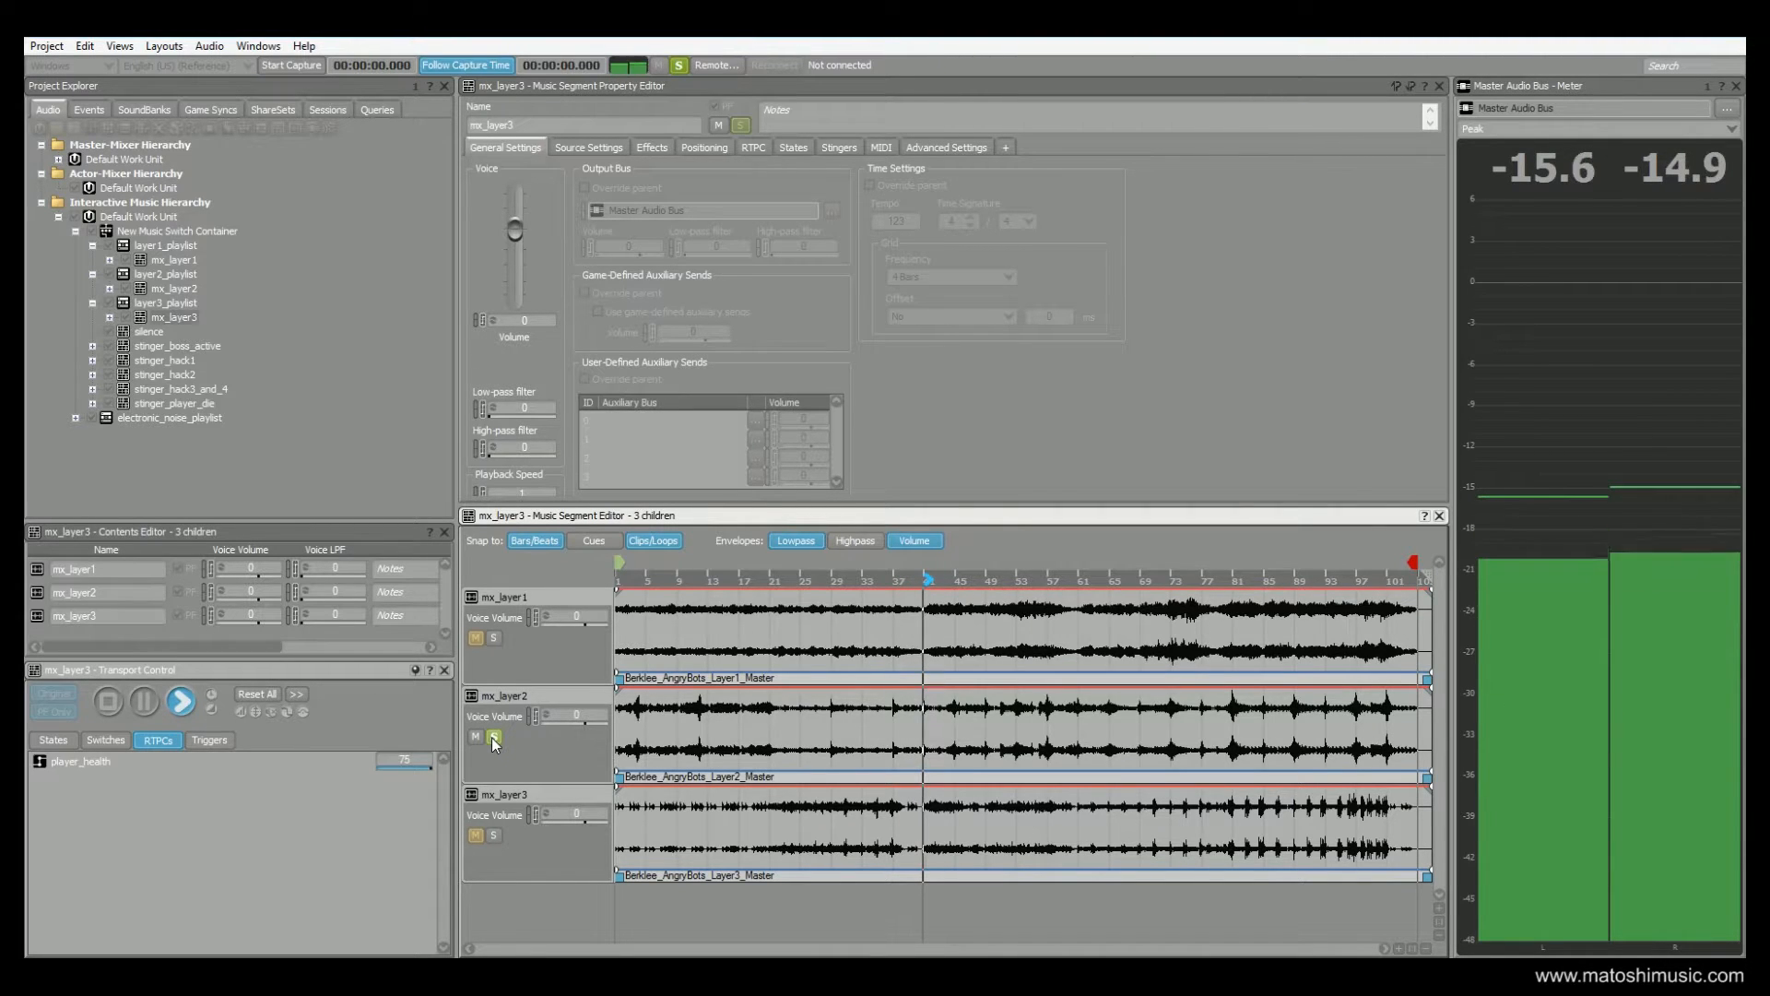
pyautogui.click(493, 737)
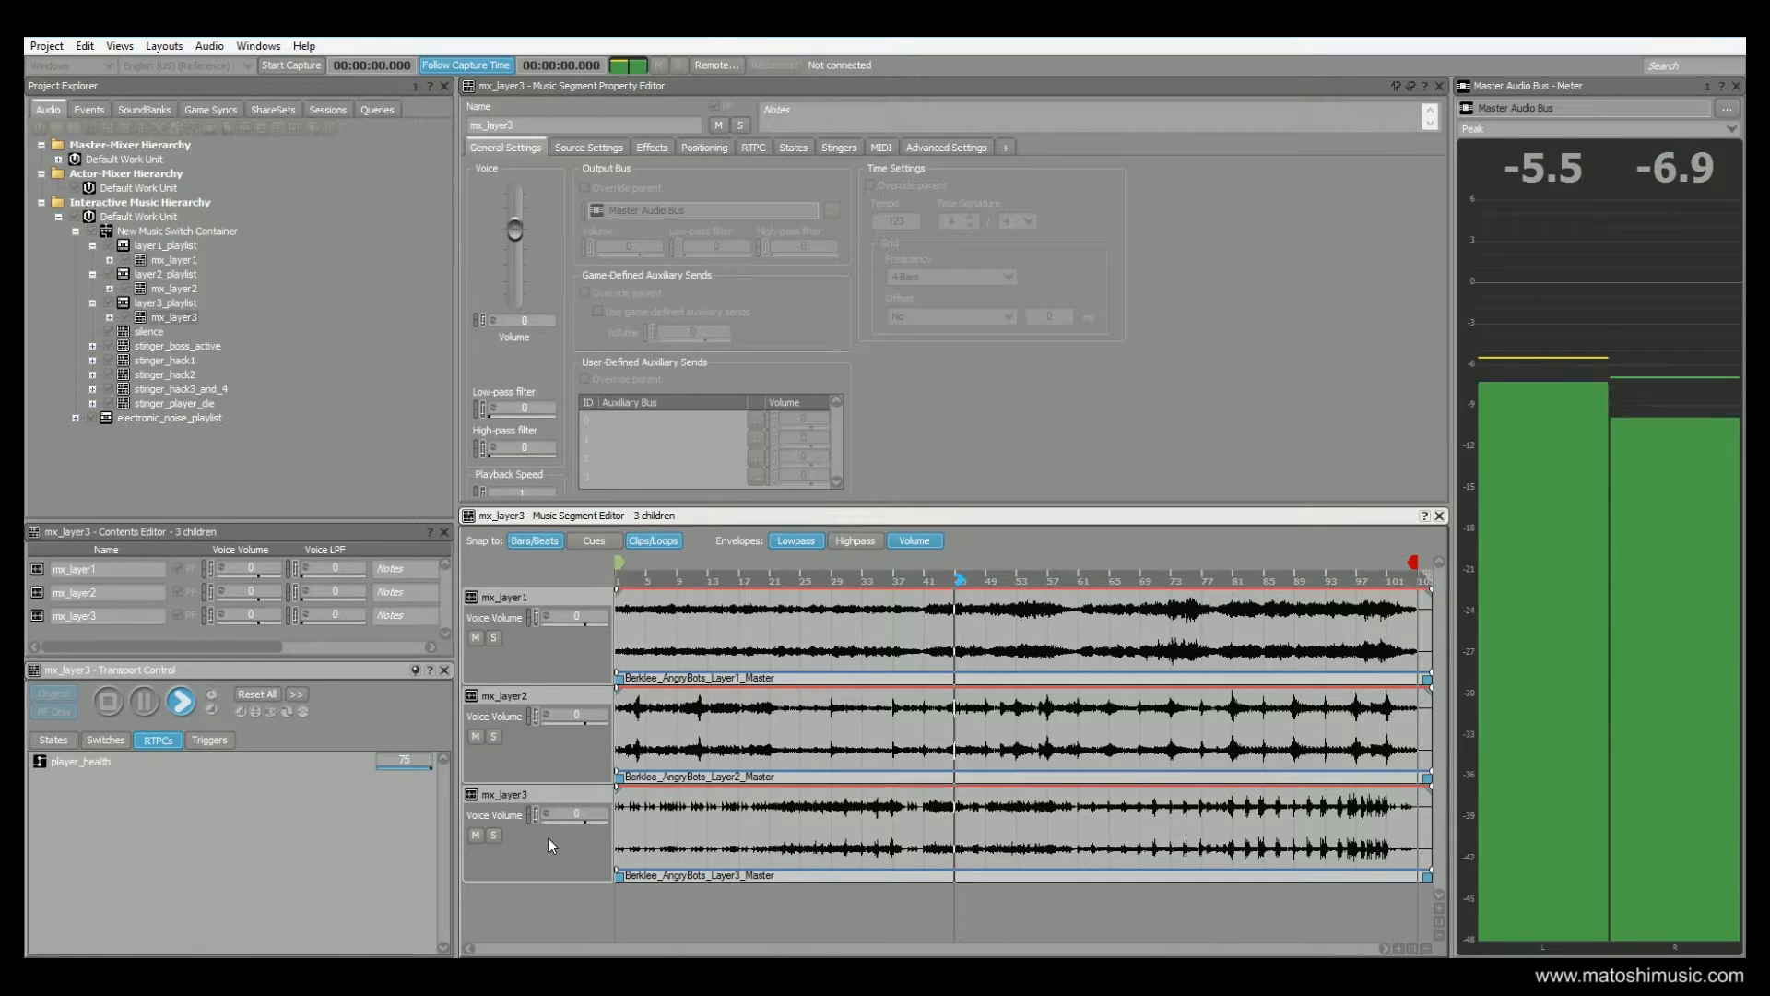
pyautogui.click(107, 701)
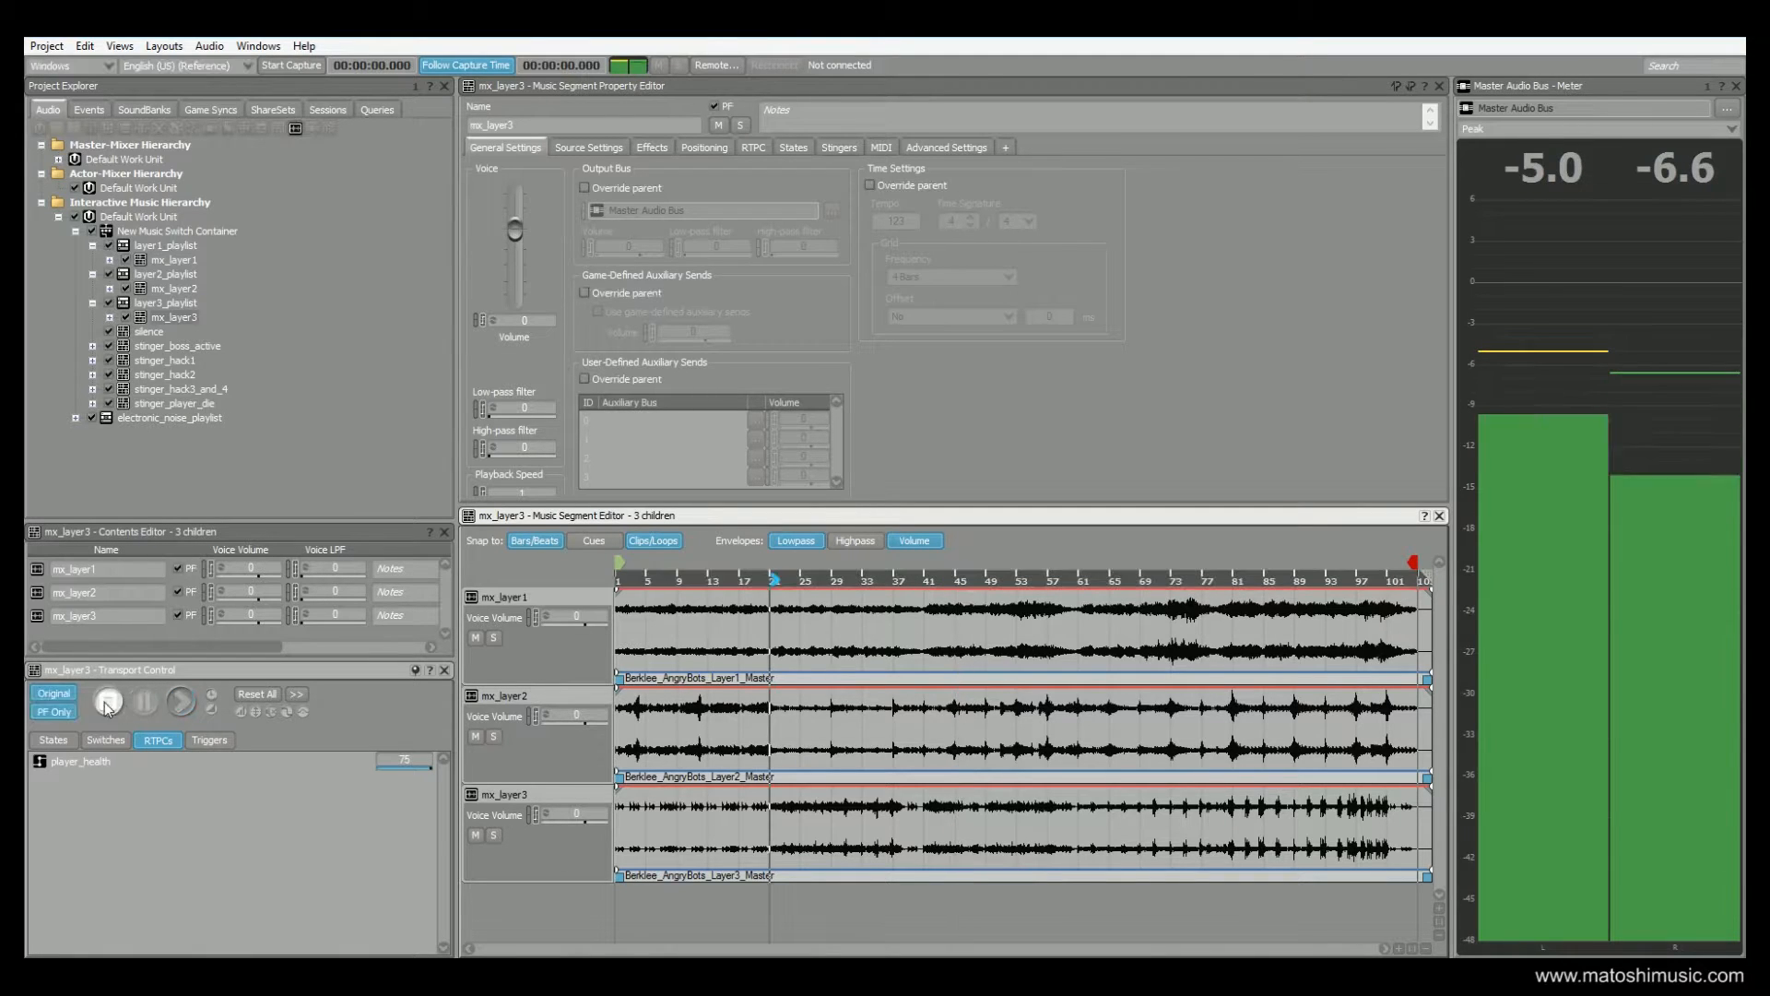
# Collapse layer1_playlist, layer2_playlist and layer3_playlist in the music hierarchy
pyautogui.click(92, 246)
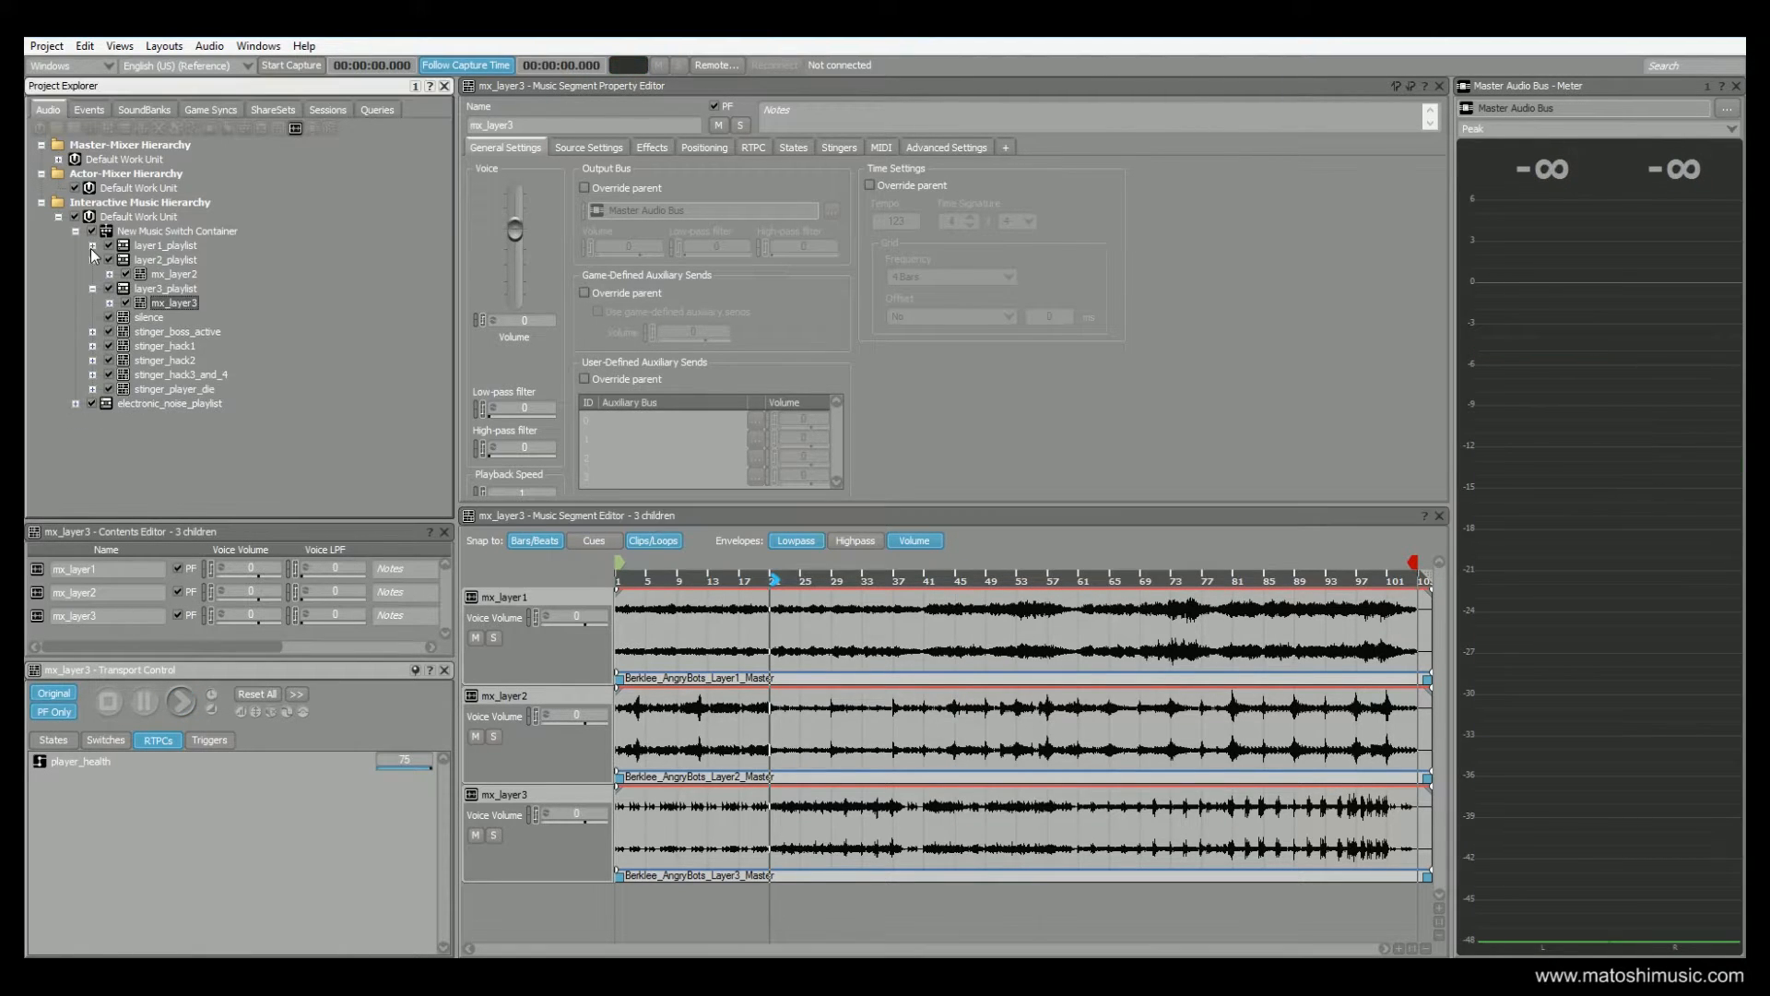
pyautogui.click(92, 260)
pyautogui.click(92, 273)
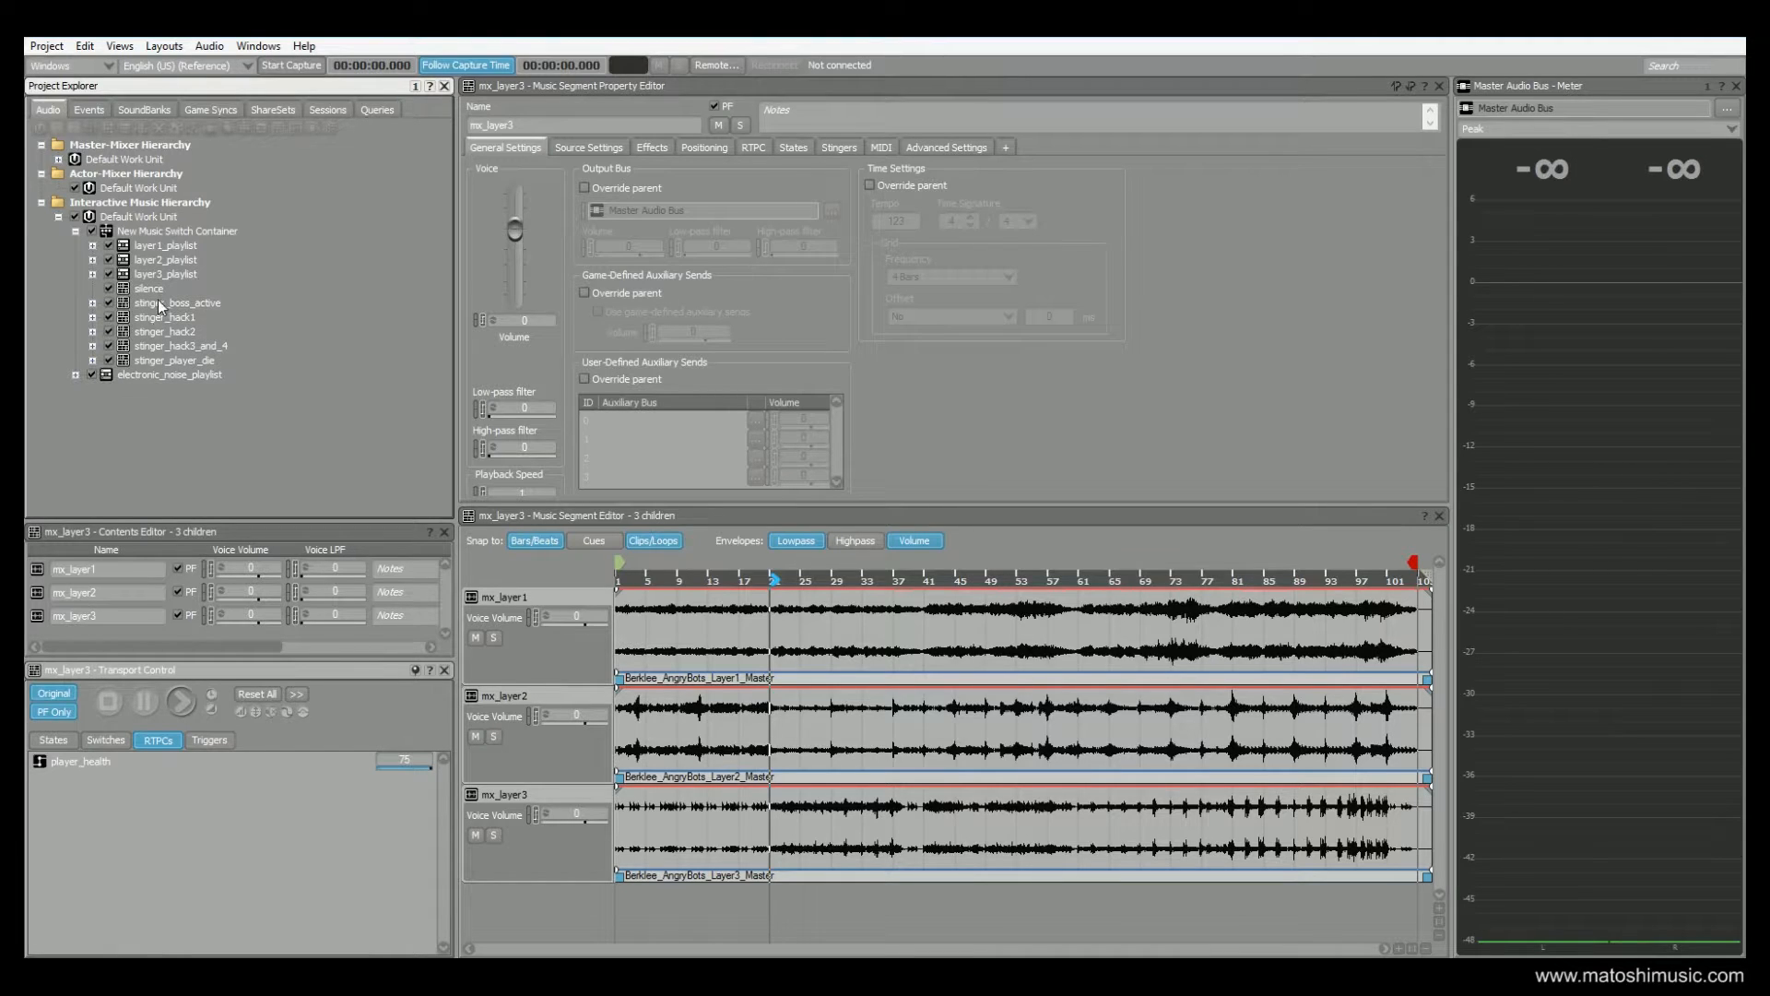
# View the silence segment, audition the stinger_hack1 segment, and stop its playback
pyautogui.click(151, 289)
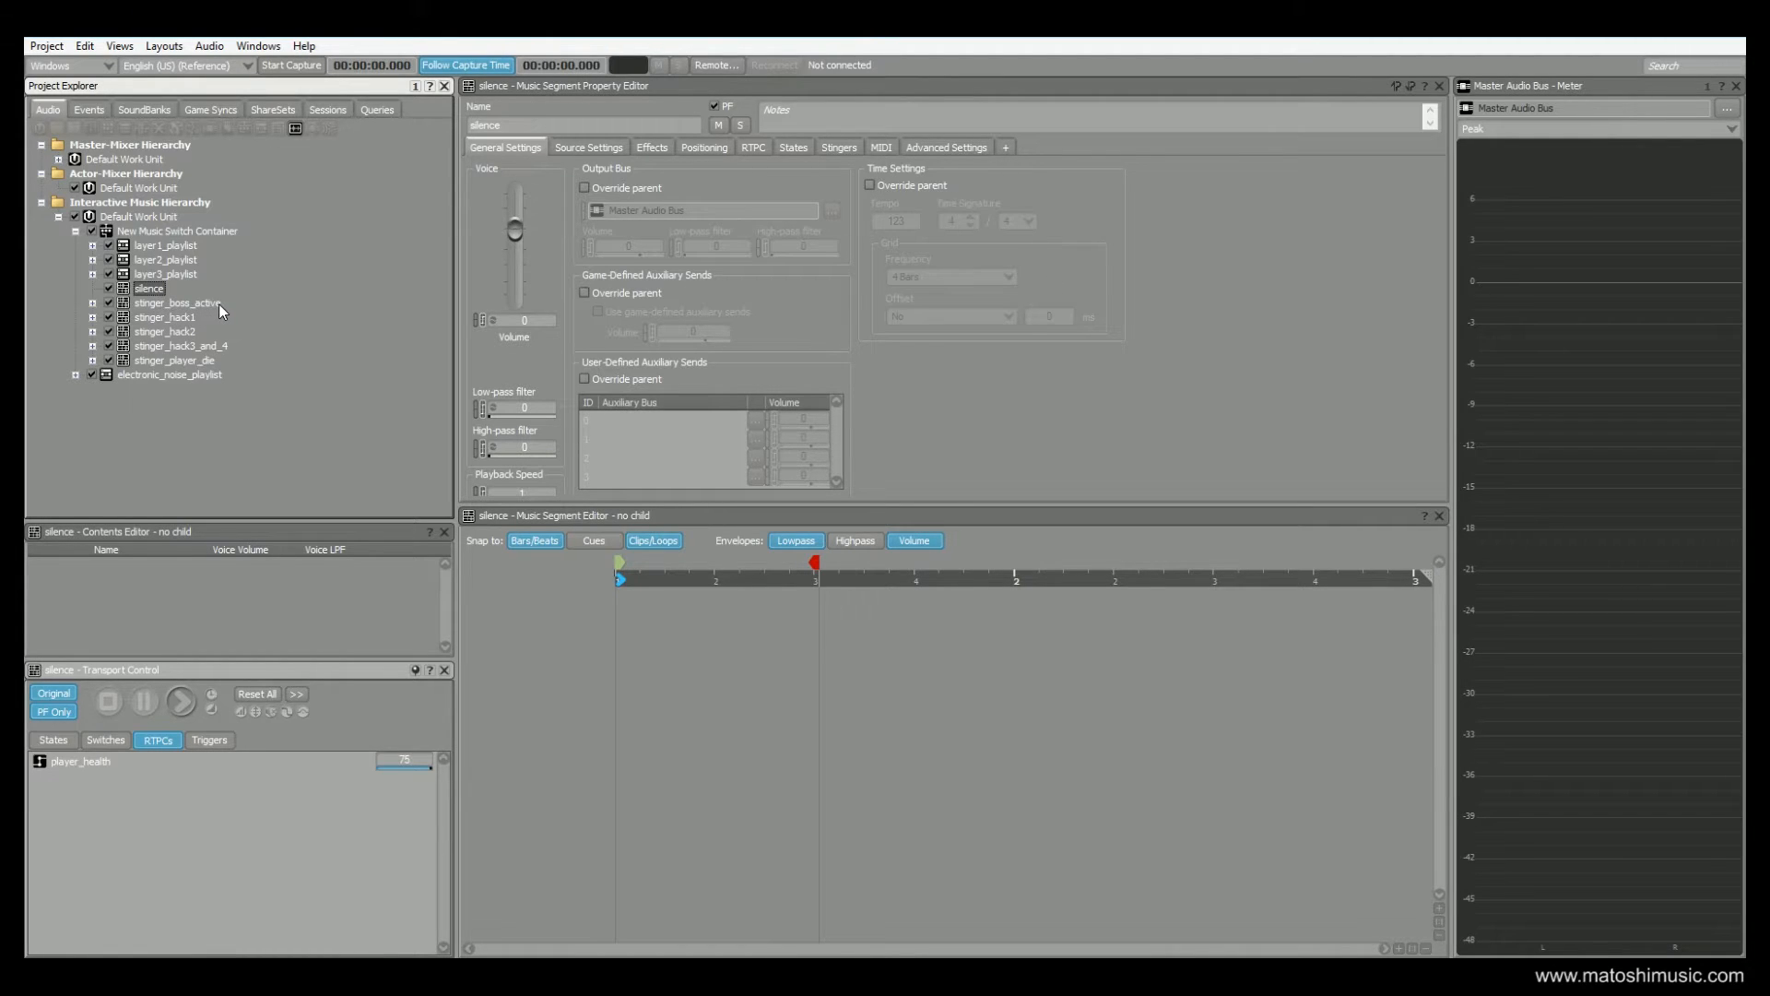
pyautogui.click(172, 322)
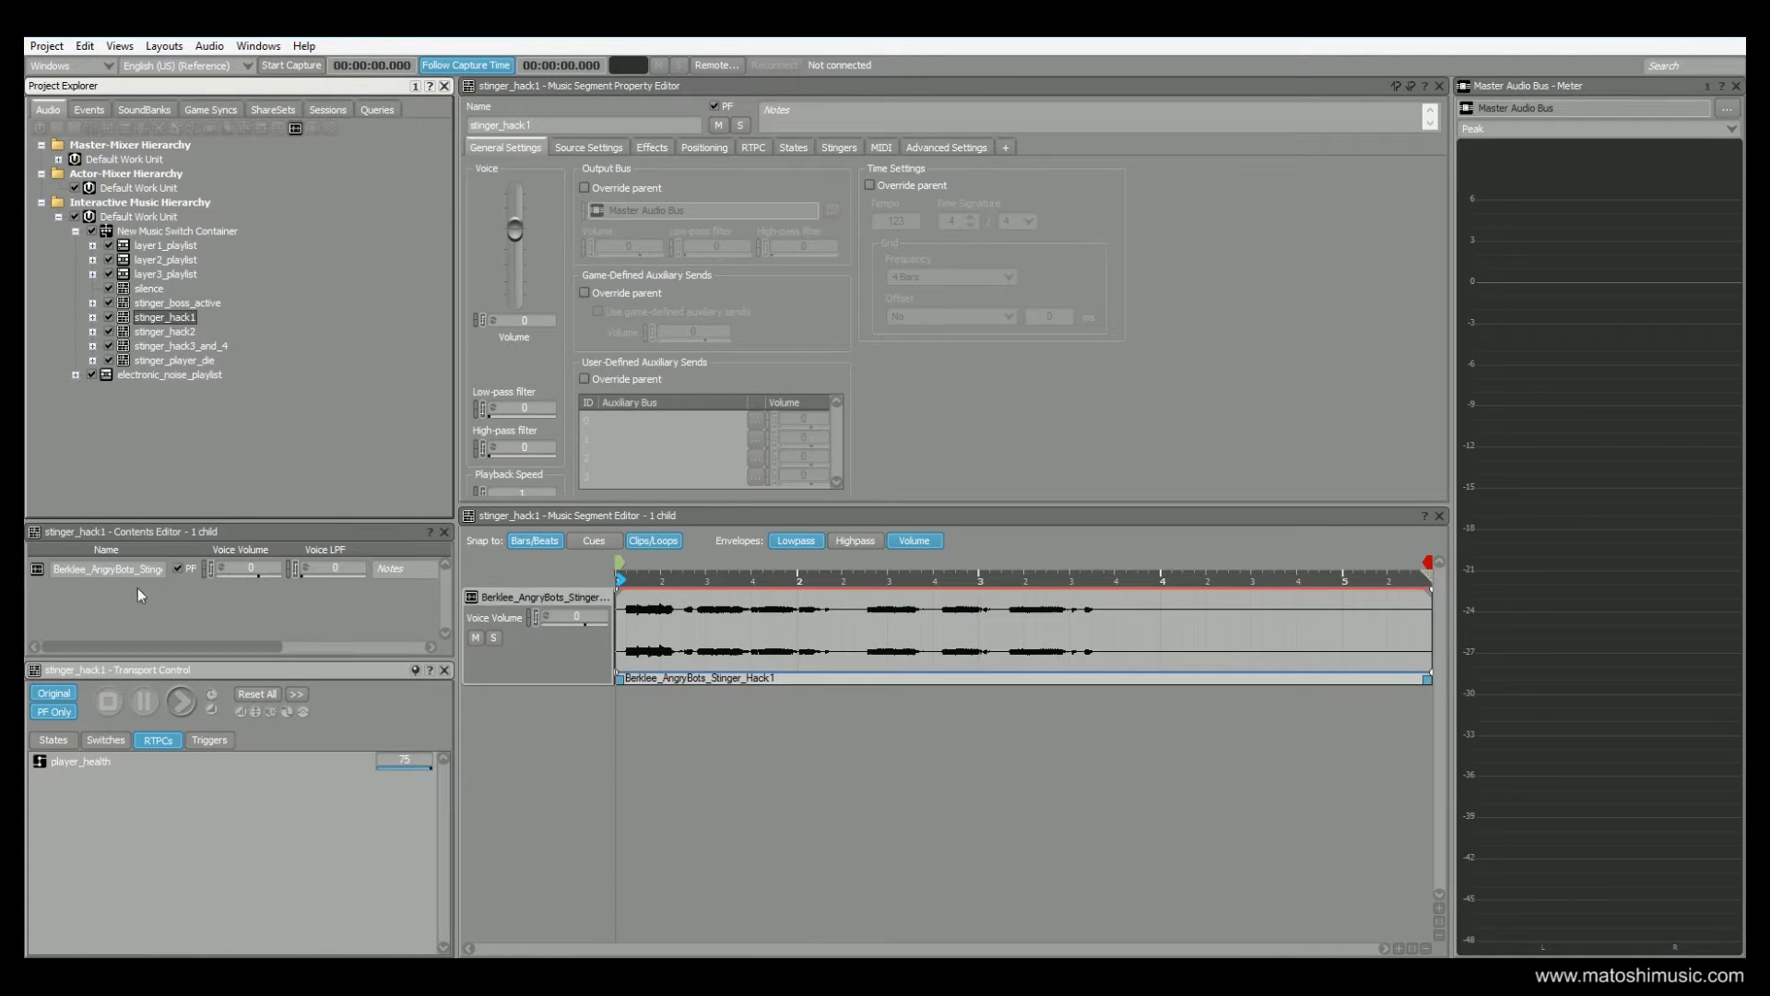
pyautogui.click(192, 697)
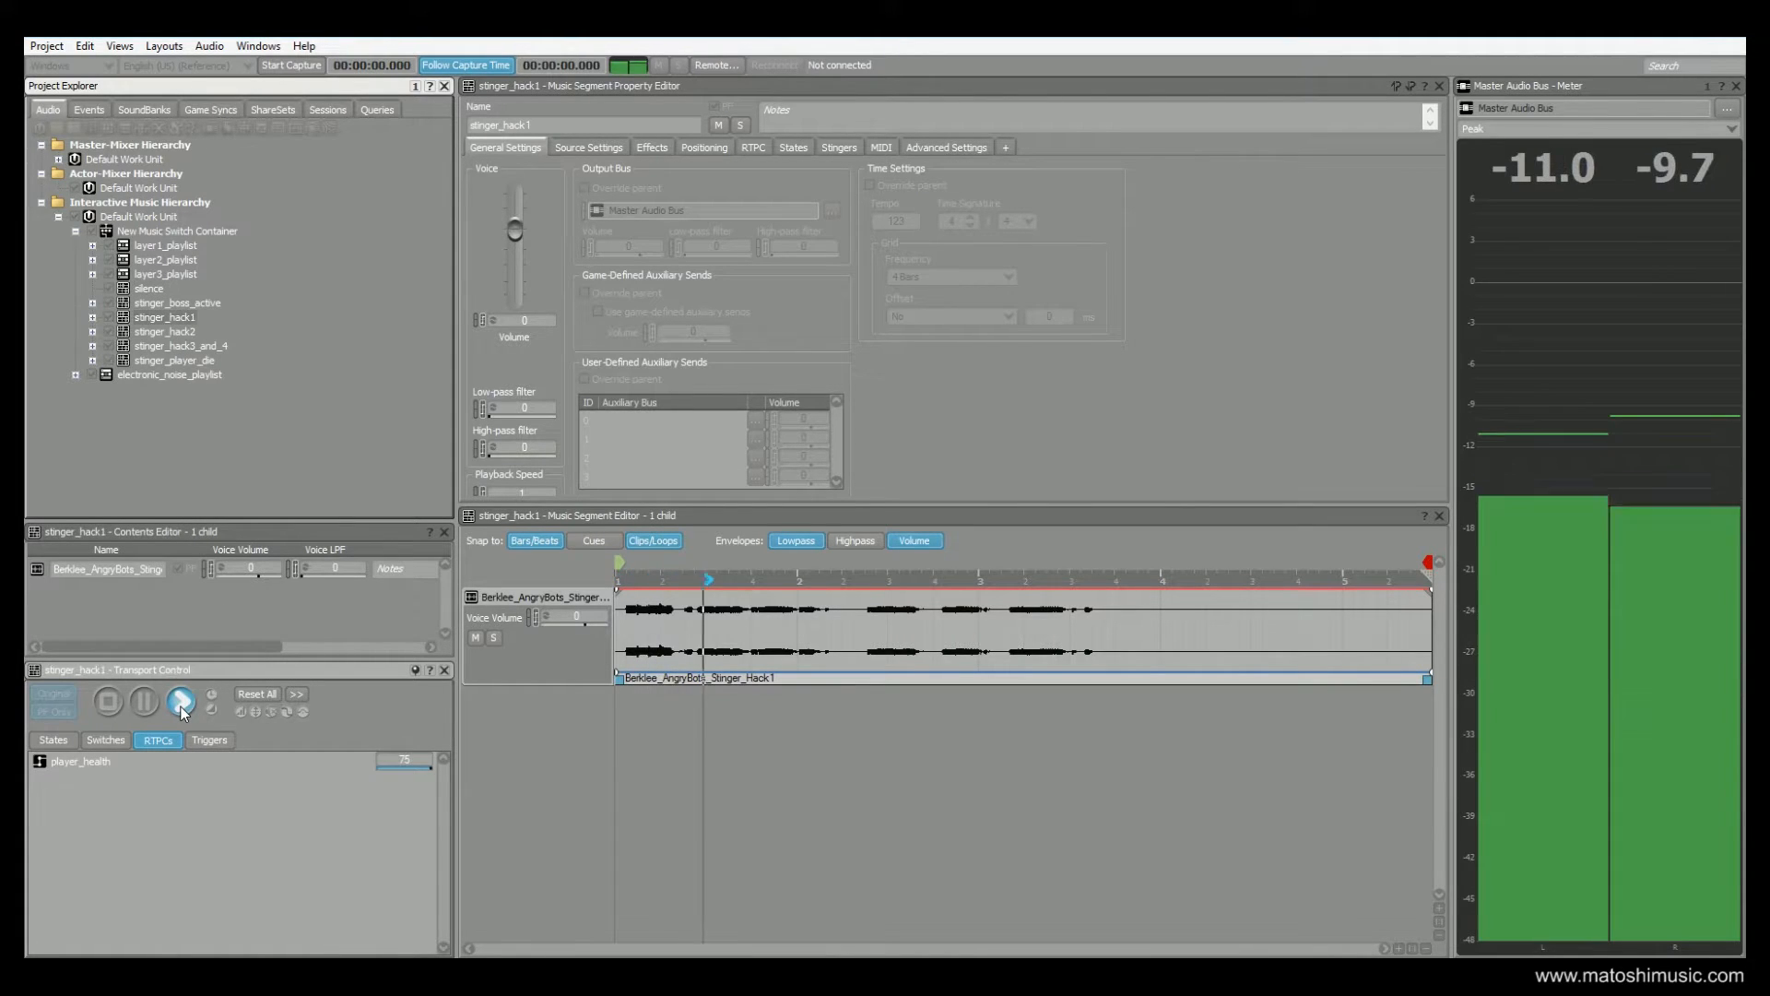
pyautogui.click(108, 701)
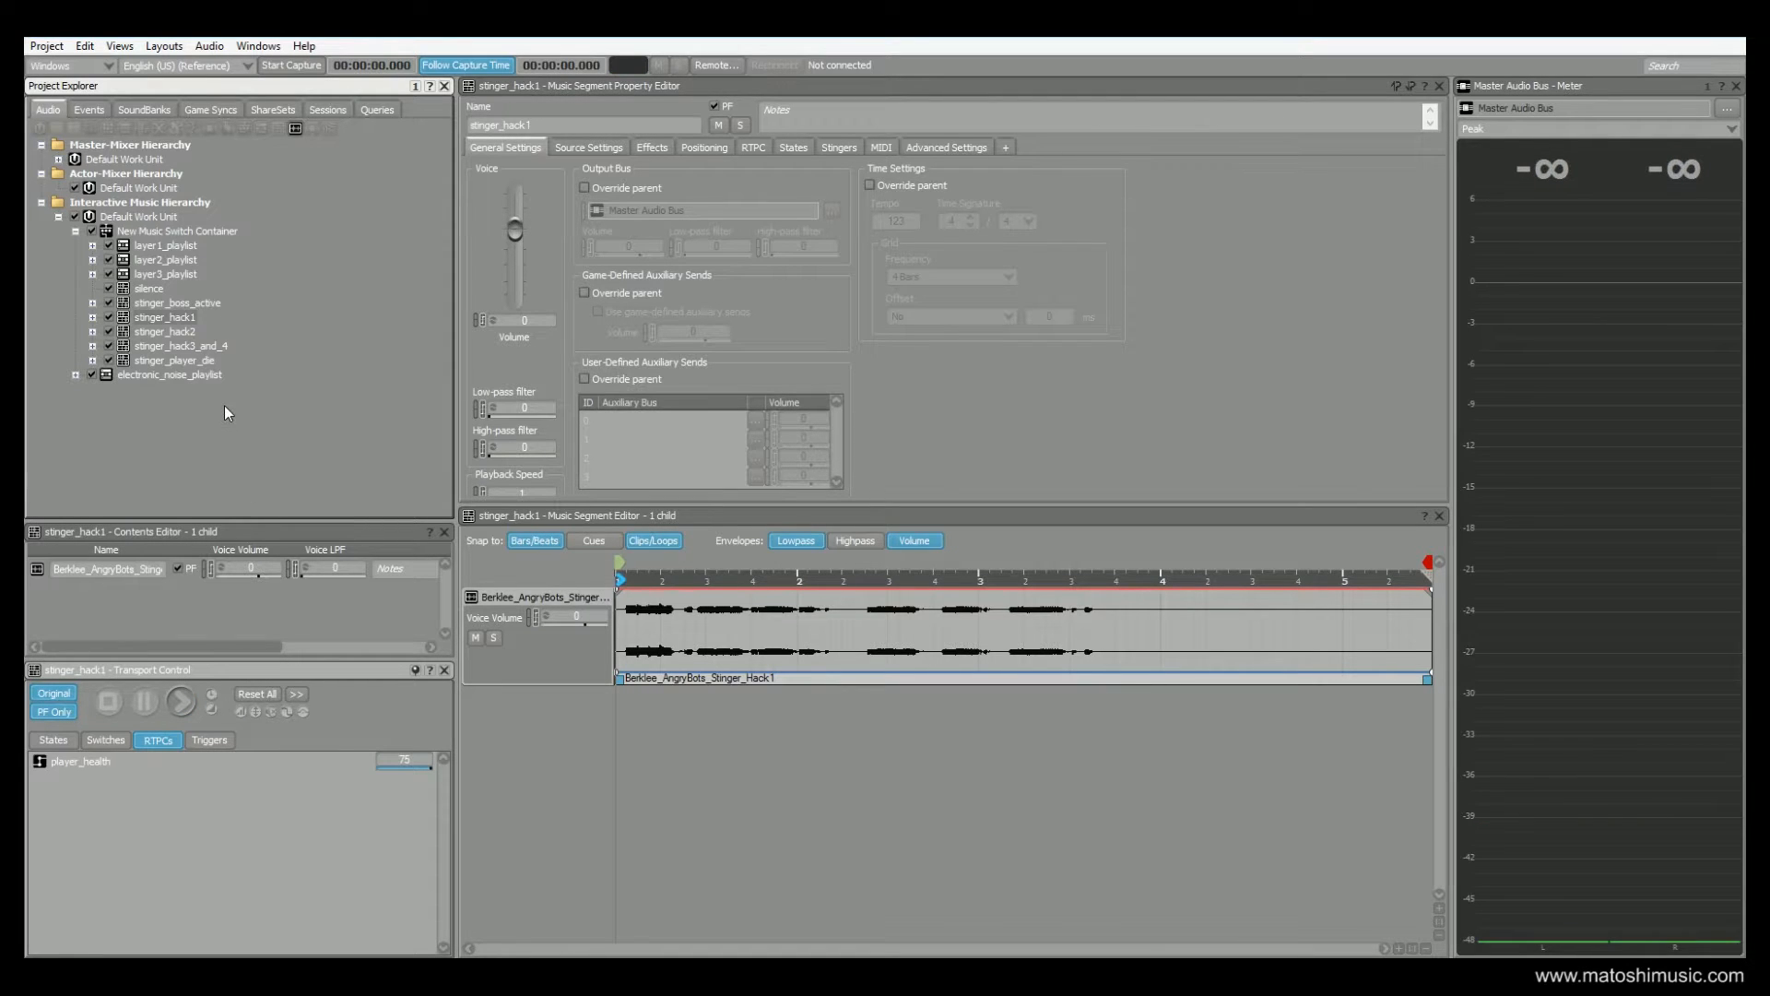
# Open the stinger_boss_active segment, audition it, and stop playback
pyautogui.click(162, 304)
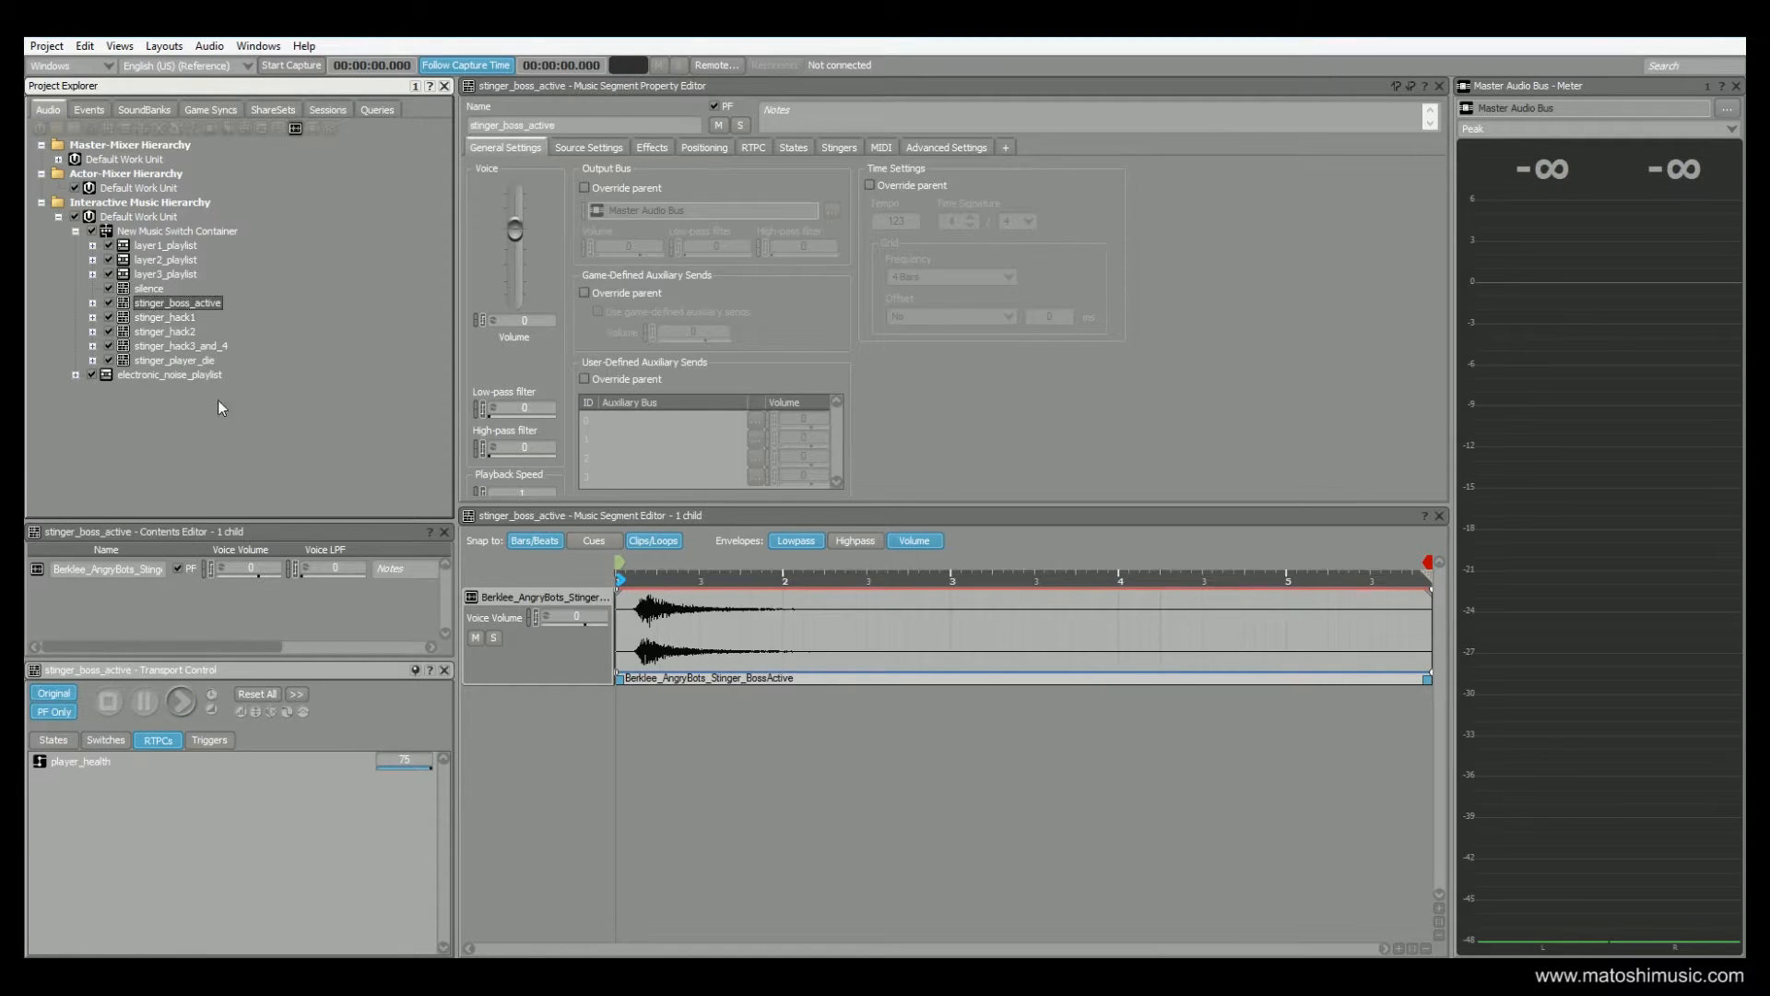
pyautogui.click(181, 703)
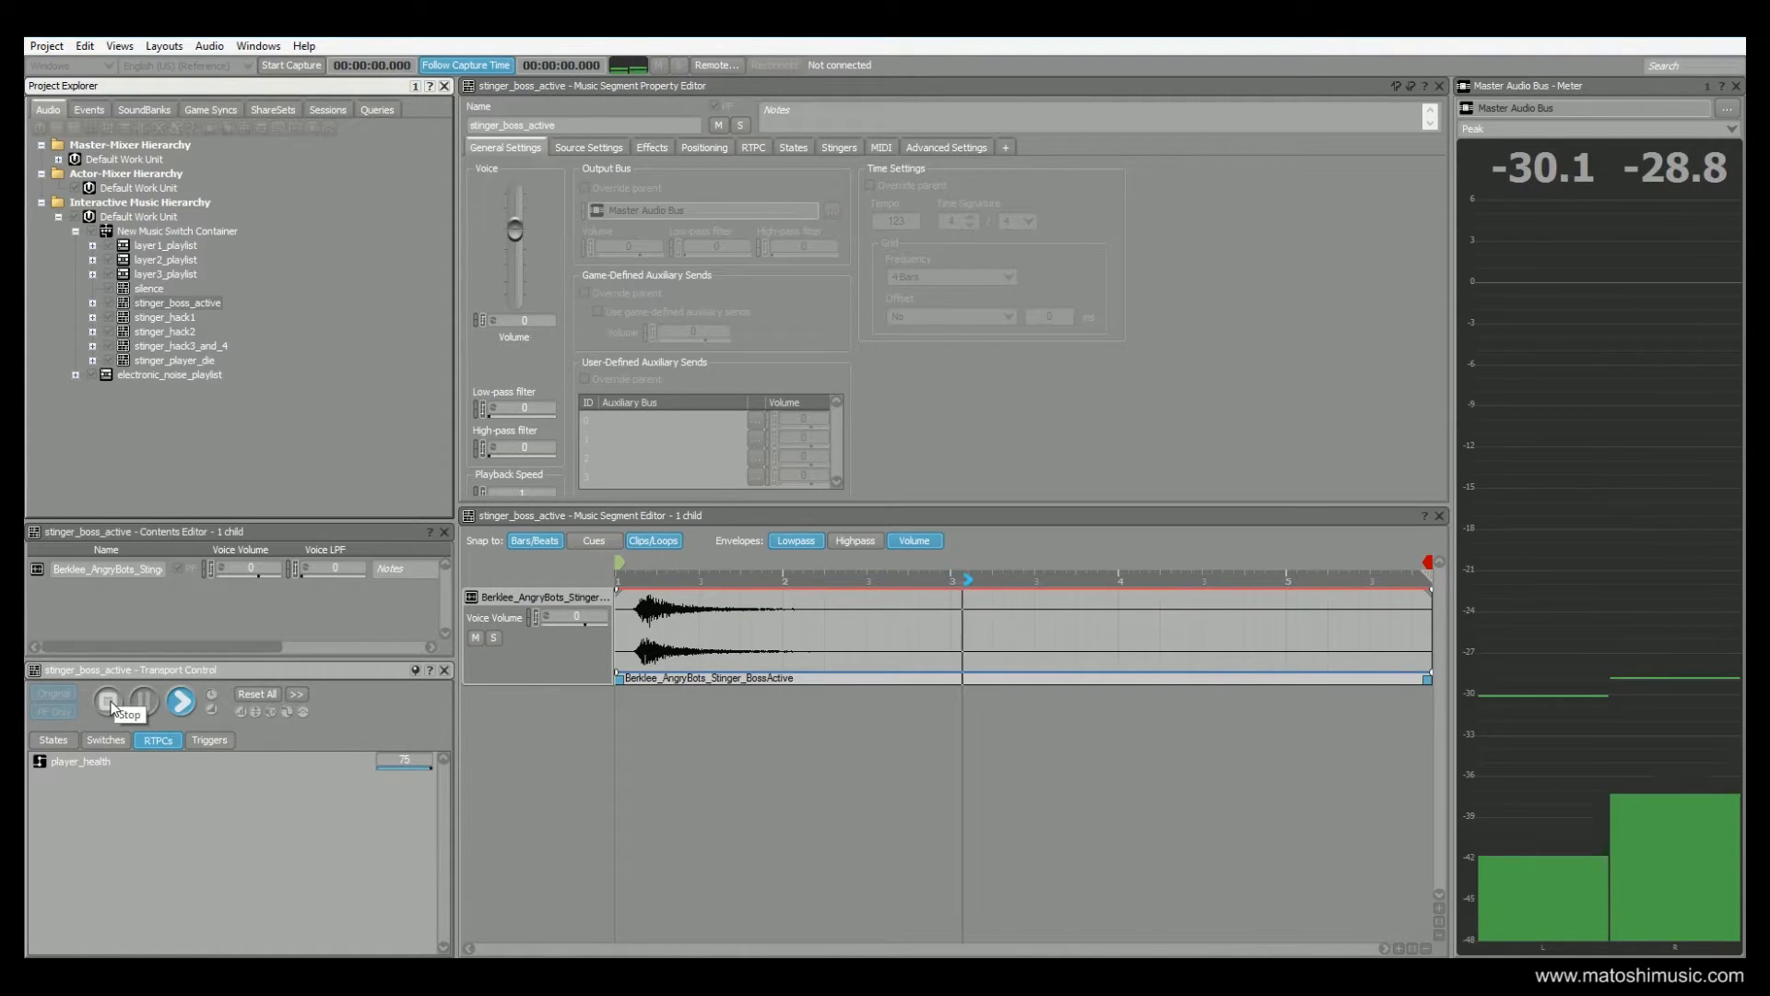
pyautogui.click(110, 706)
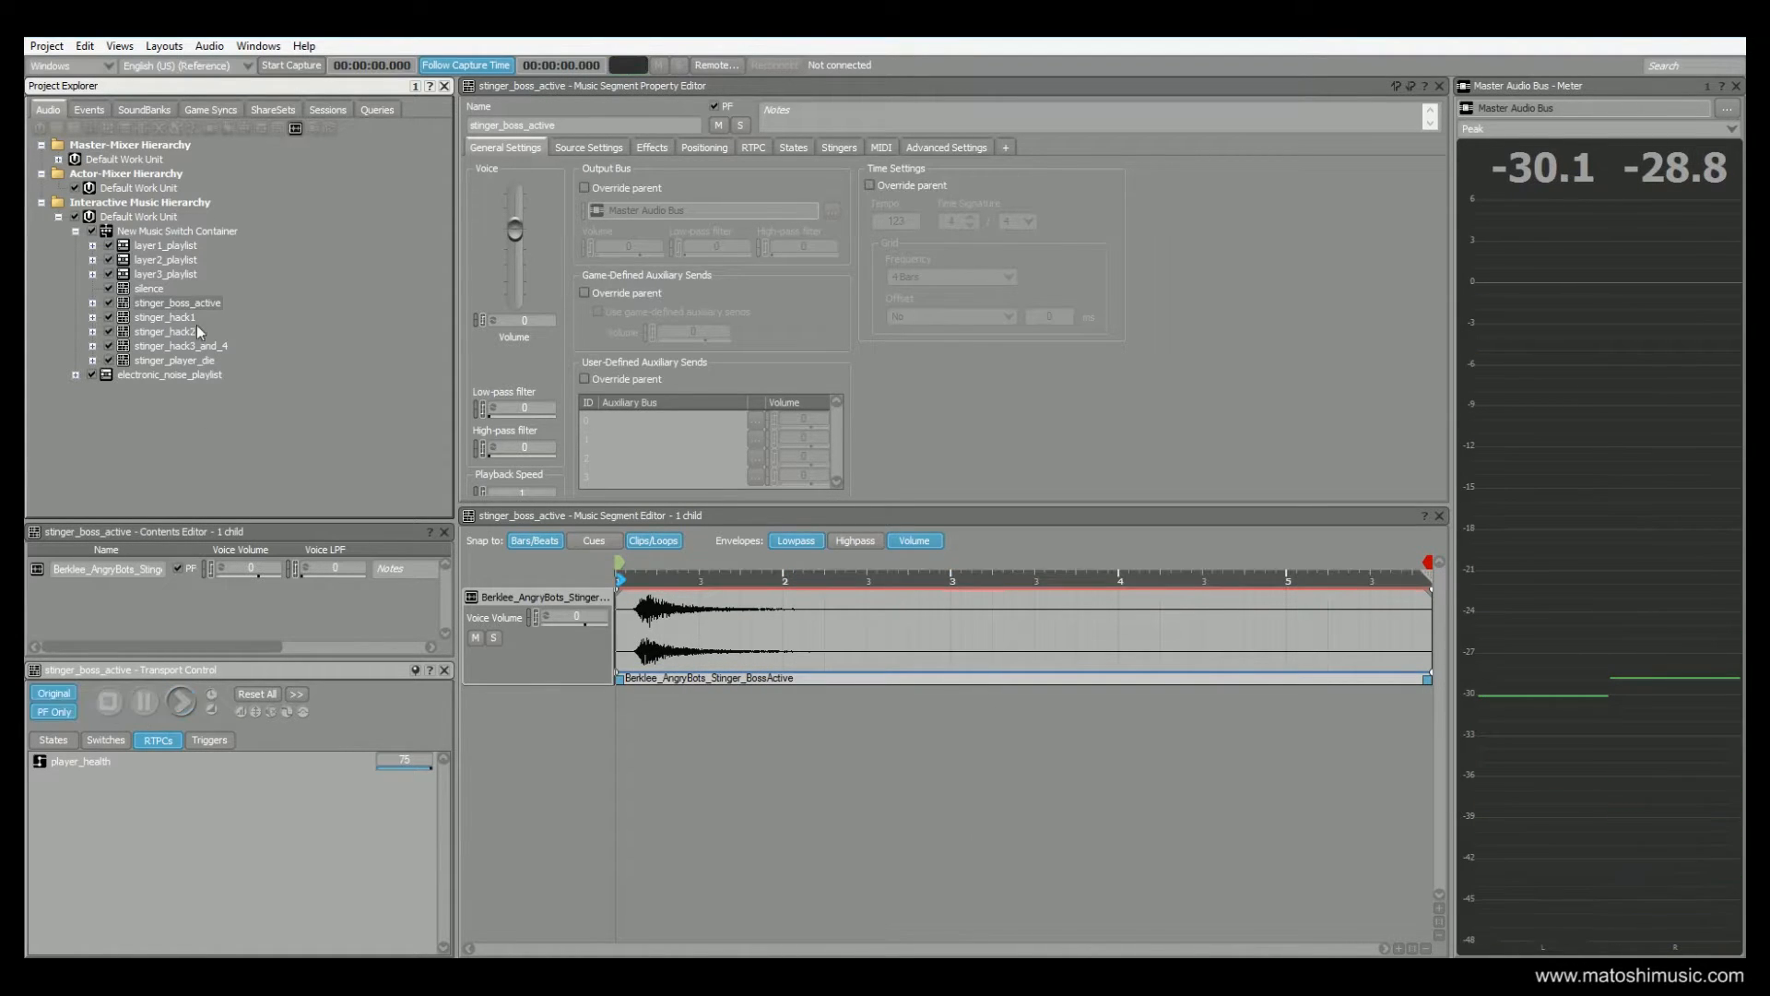
# Open the stinger_player_die segment, audition it, and stop playback
pyautogui.click(174, 361)
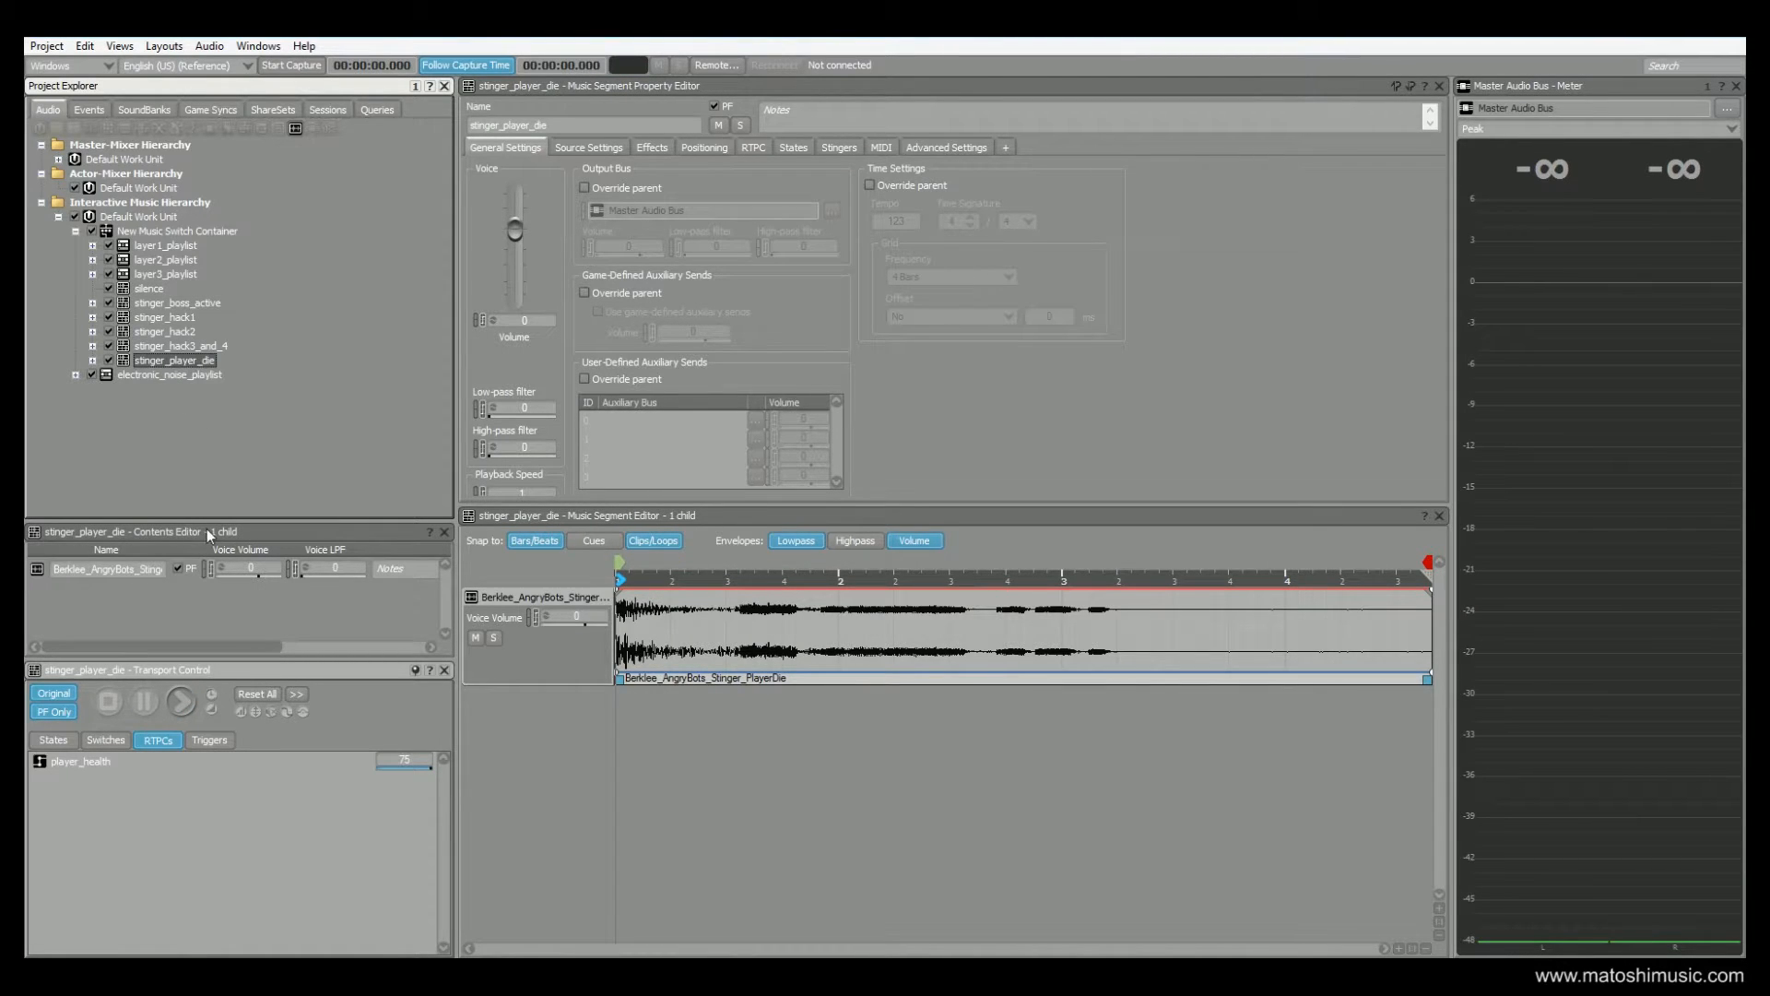
pyautogui.click(182, 702)
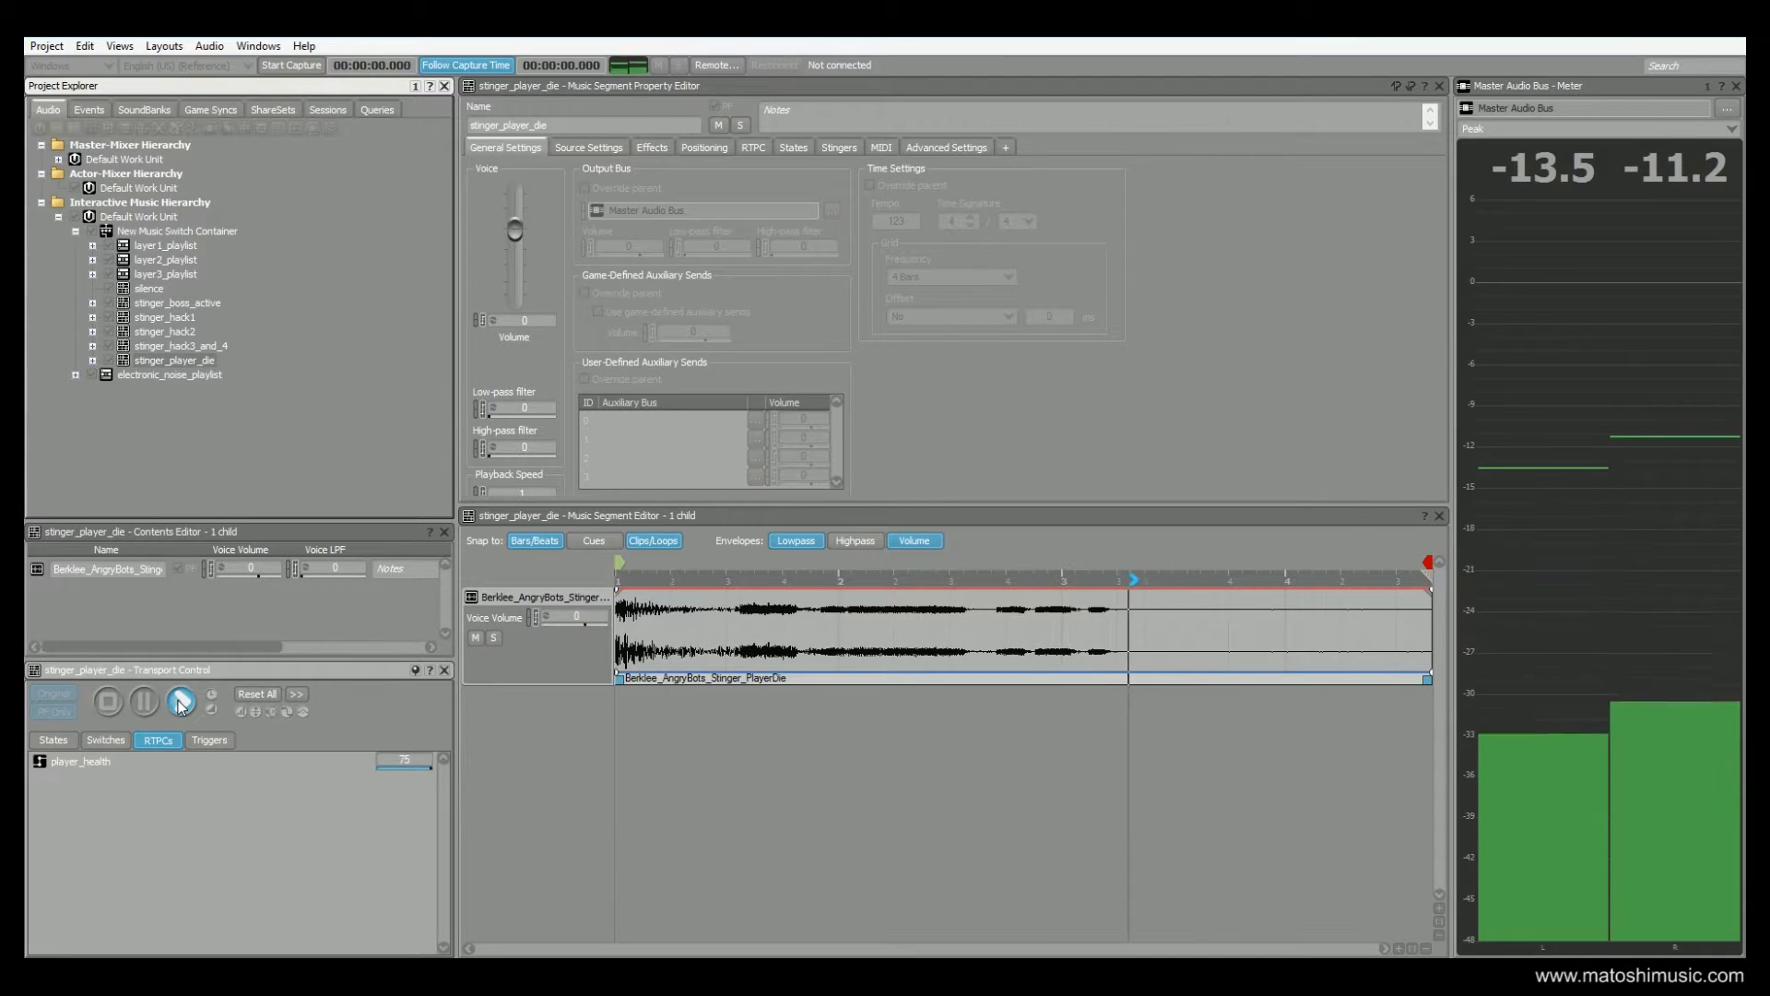
pyautogui.click(109, 703)
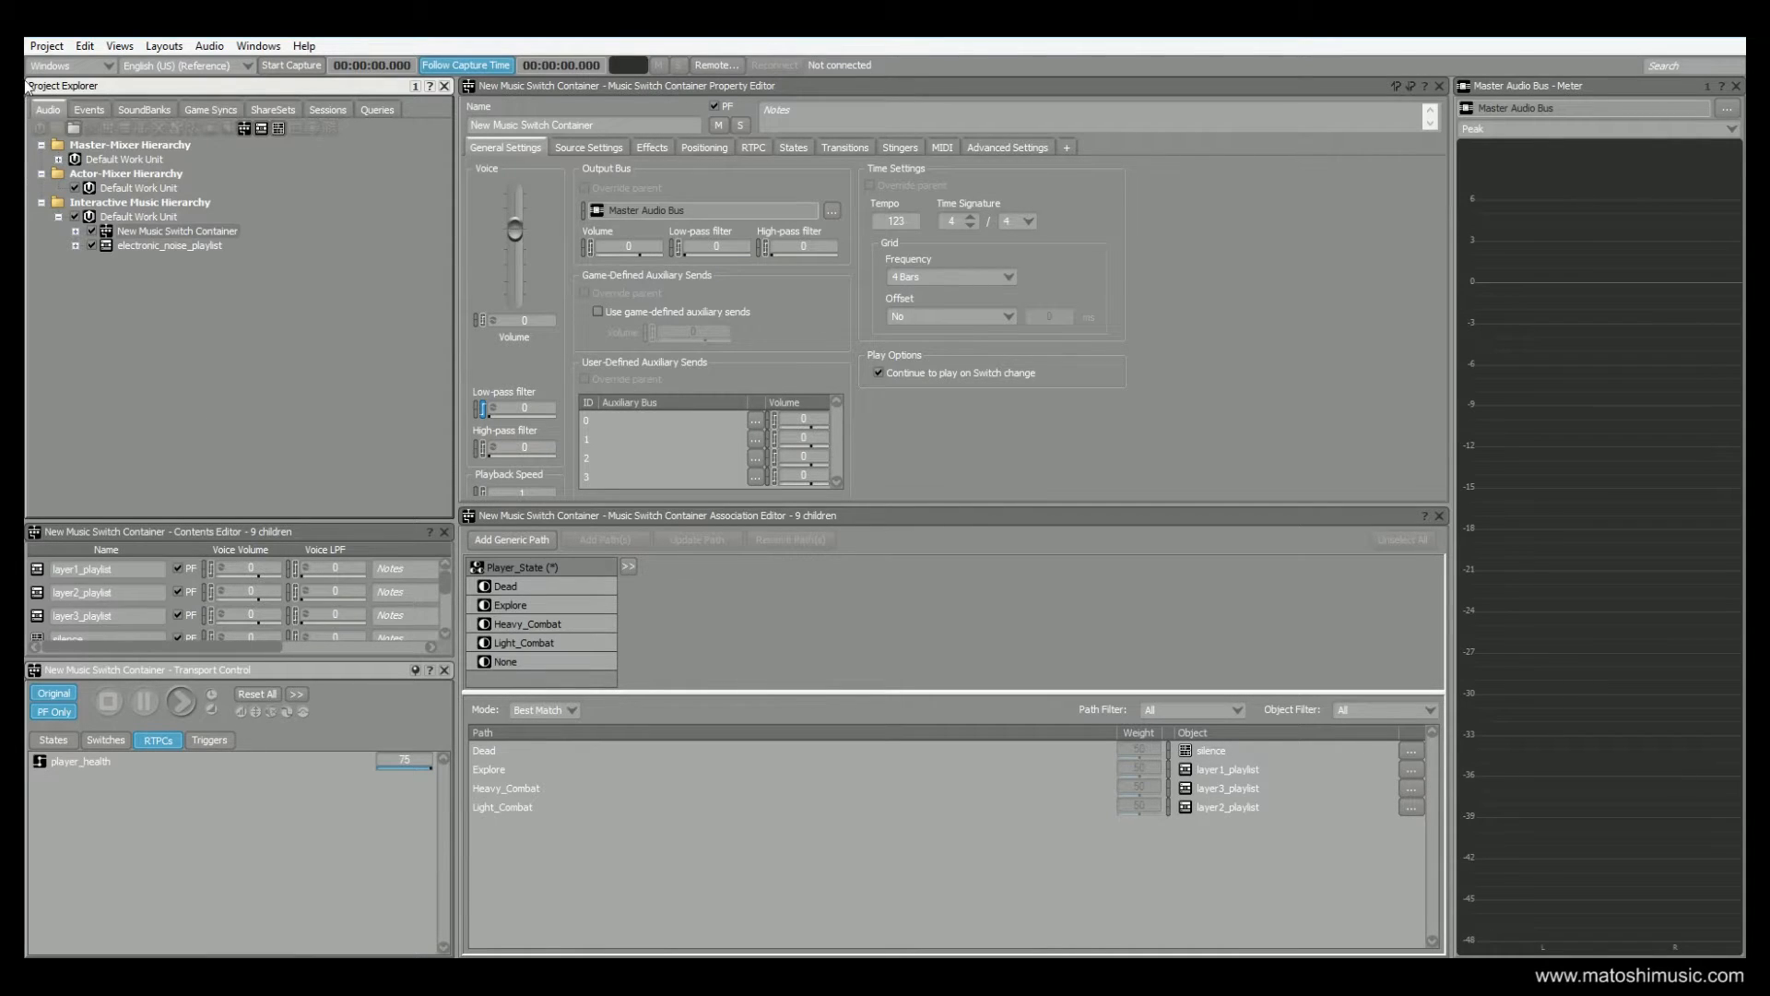
# Examine the actions of the level_start, boss_active, boss_clear, enemies_active and enemies_clear events in turn
pyautogui.click(89, 110)
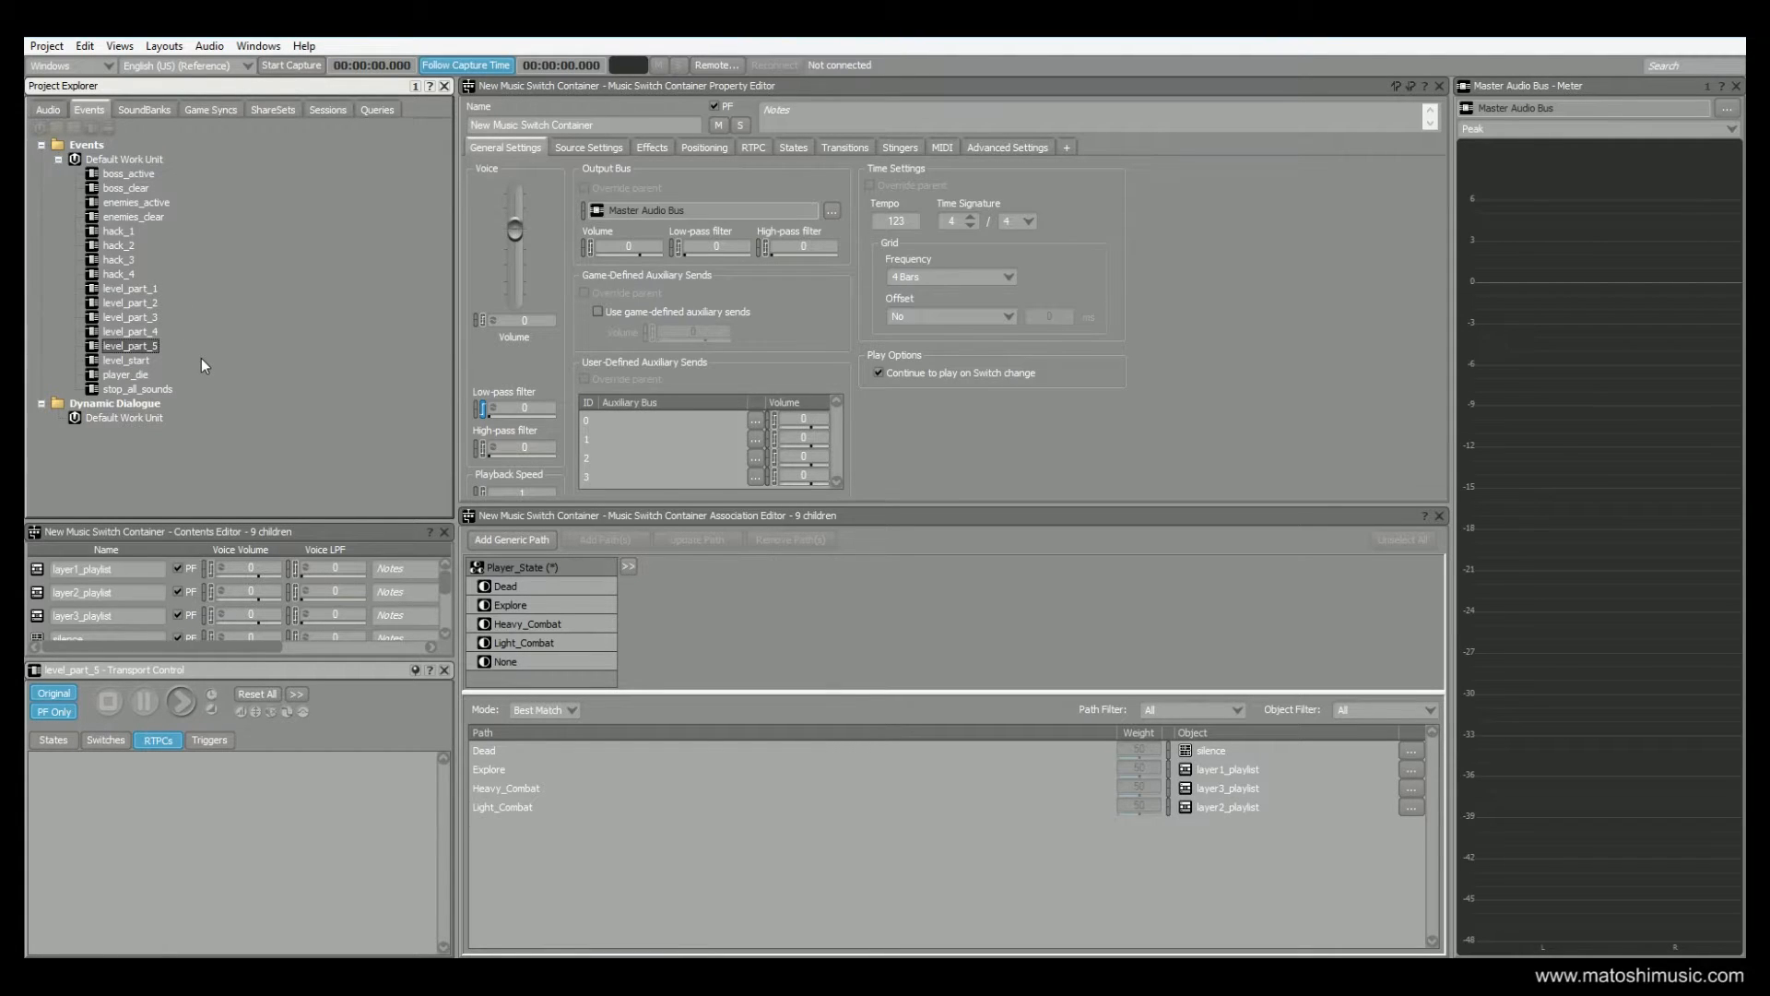
pyautogui.click(129, 360)
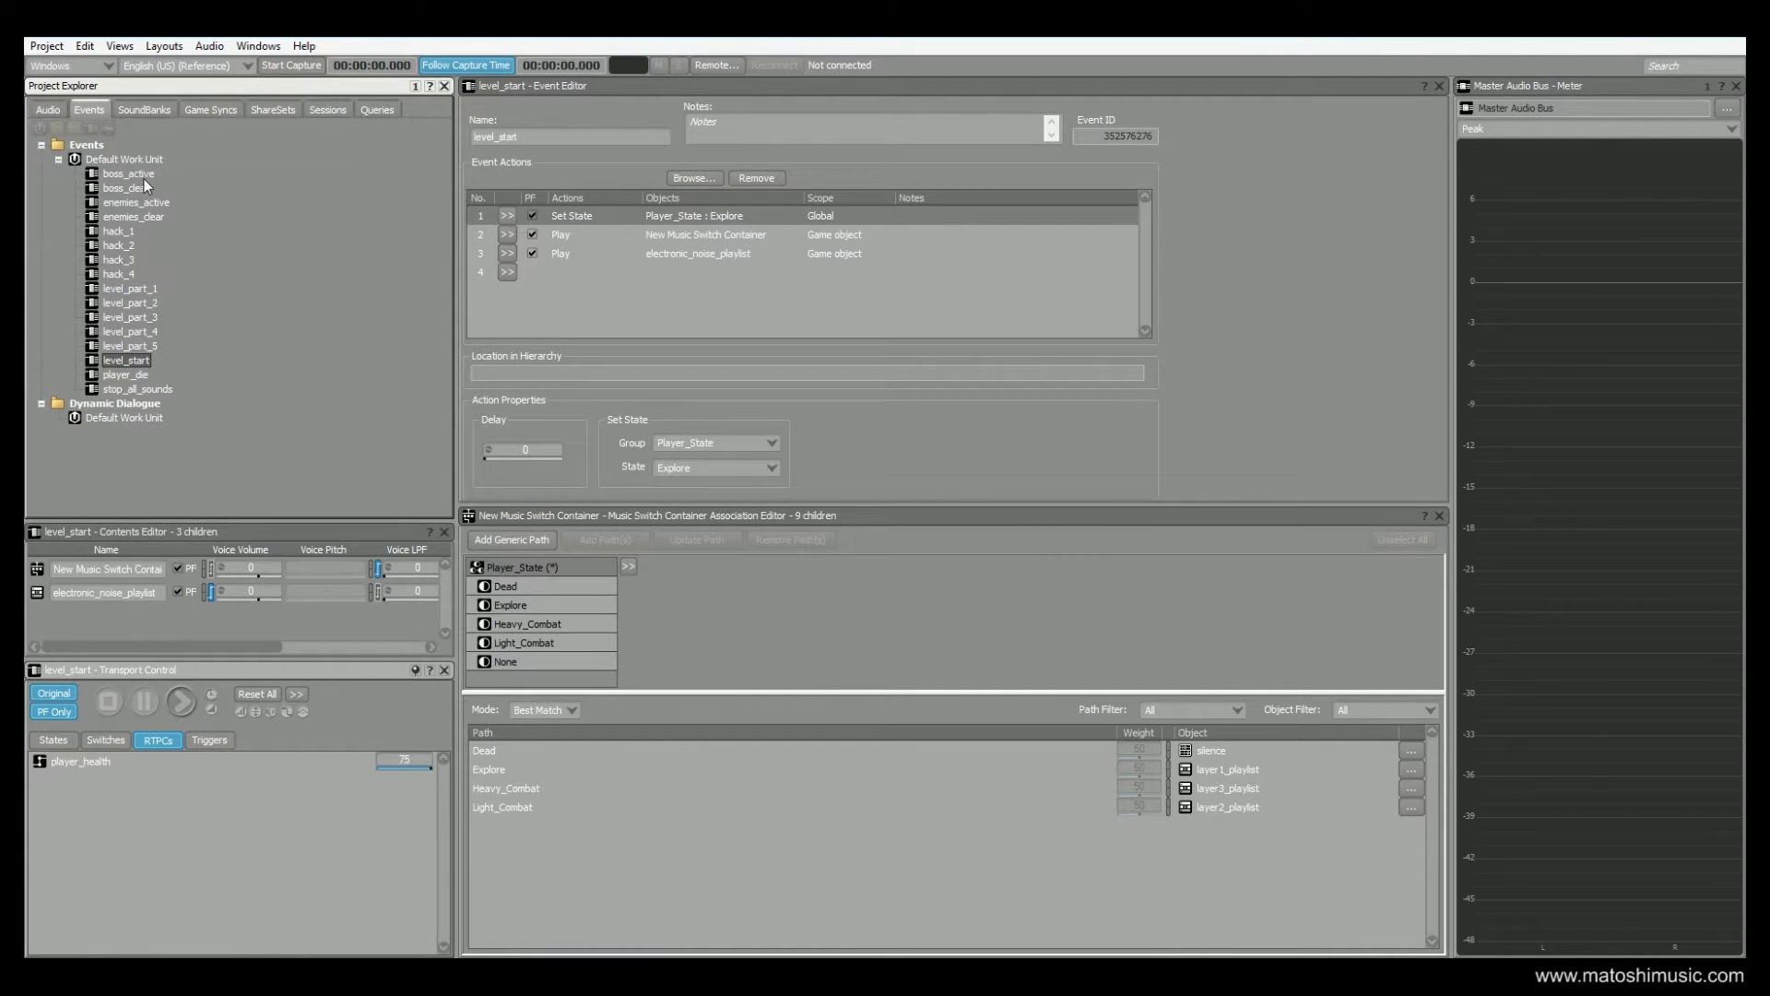
pyautogui.click(118, 175)
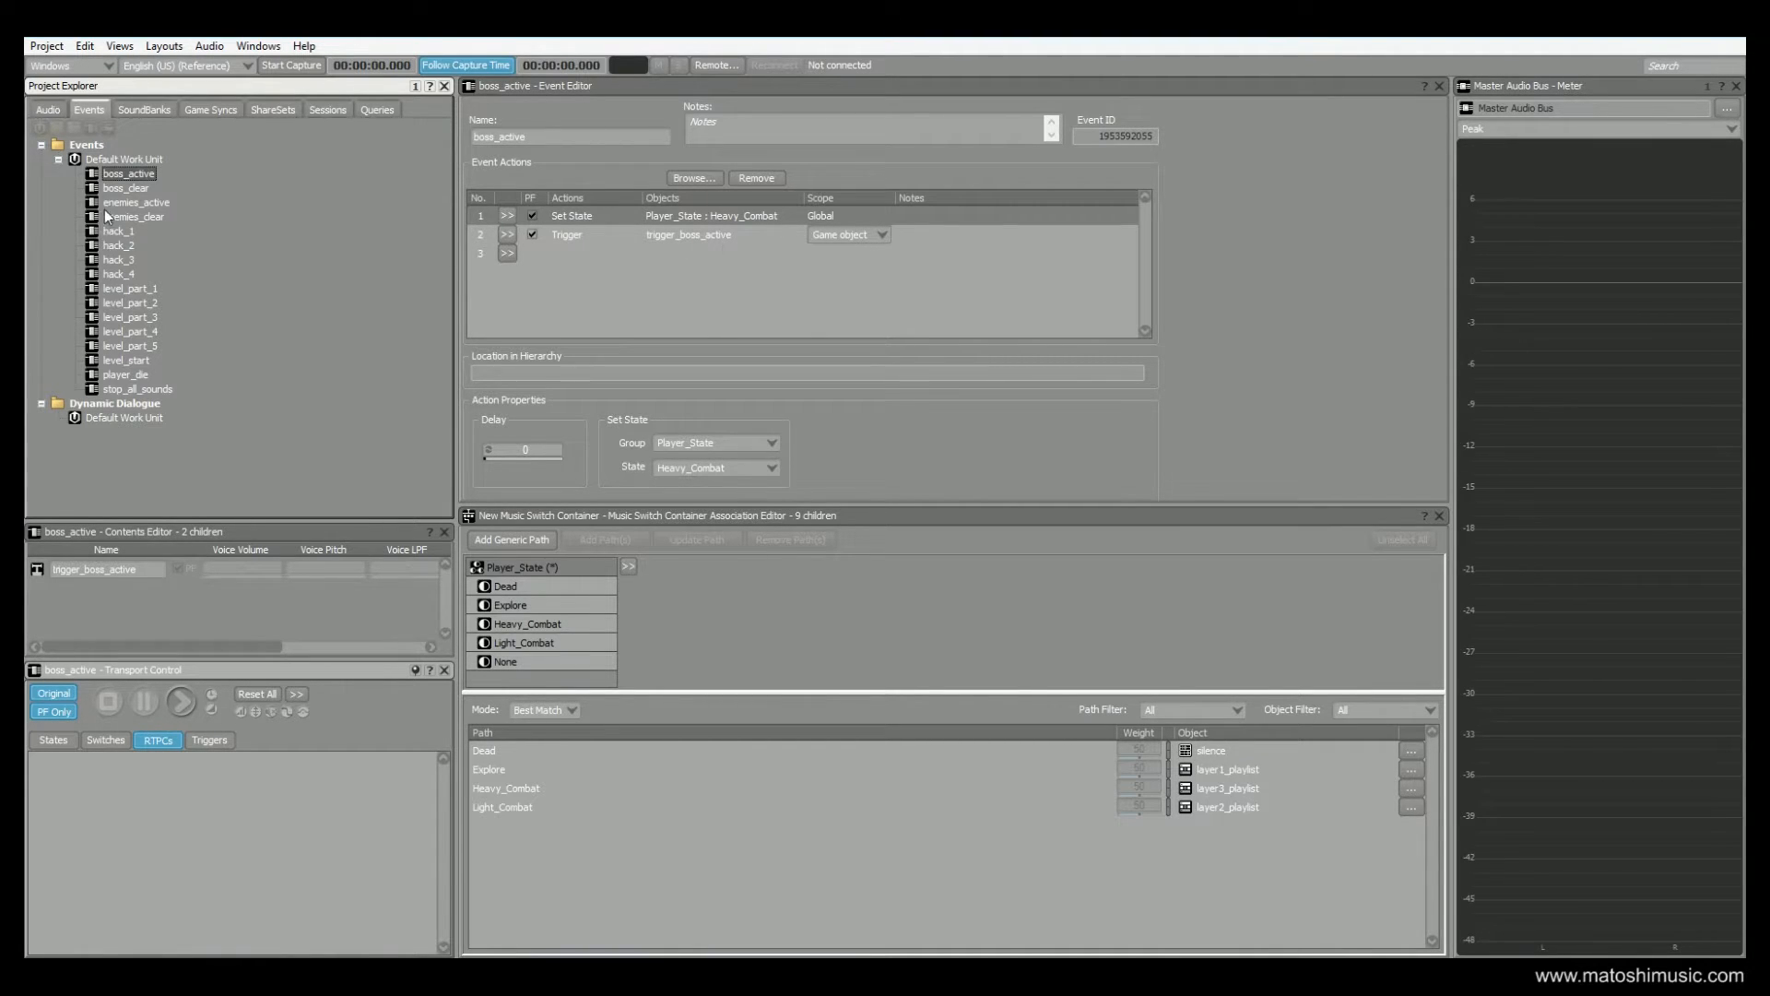
pyautogui.click(125, 189)
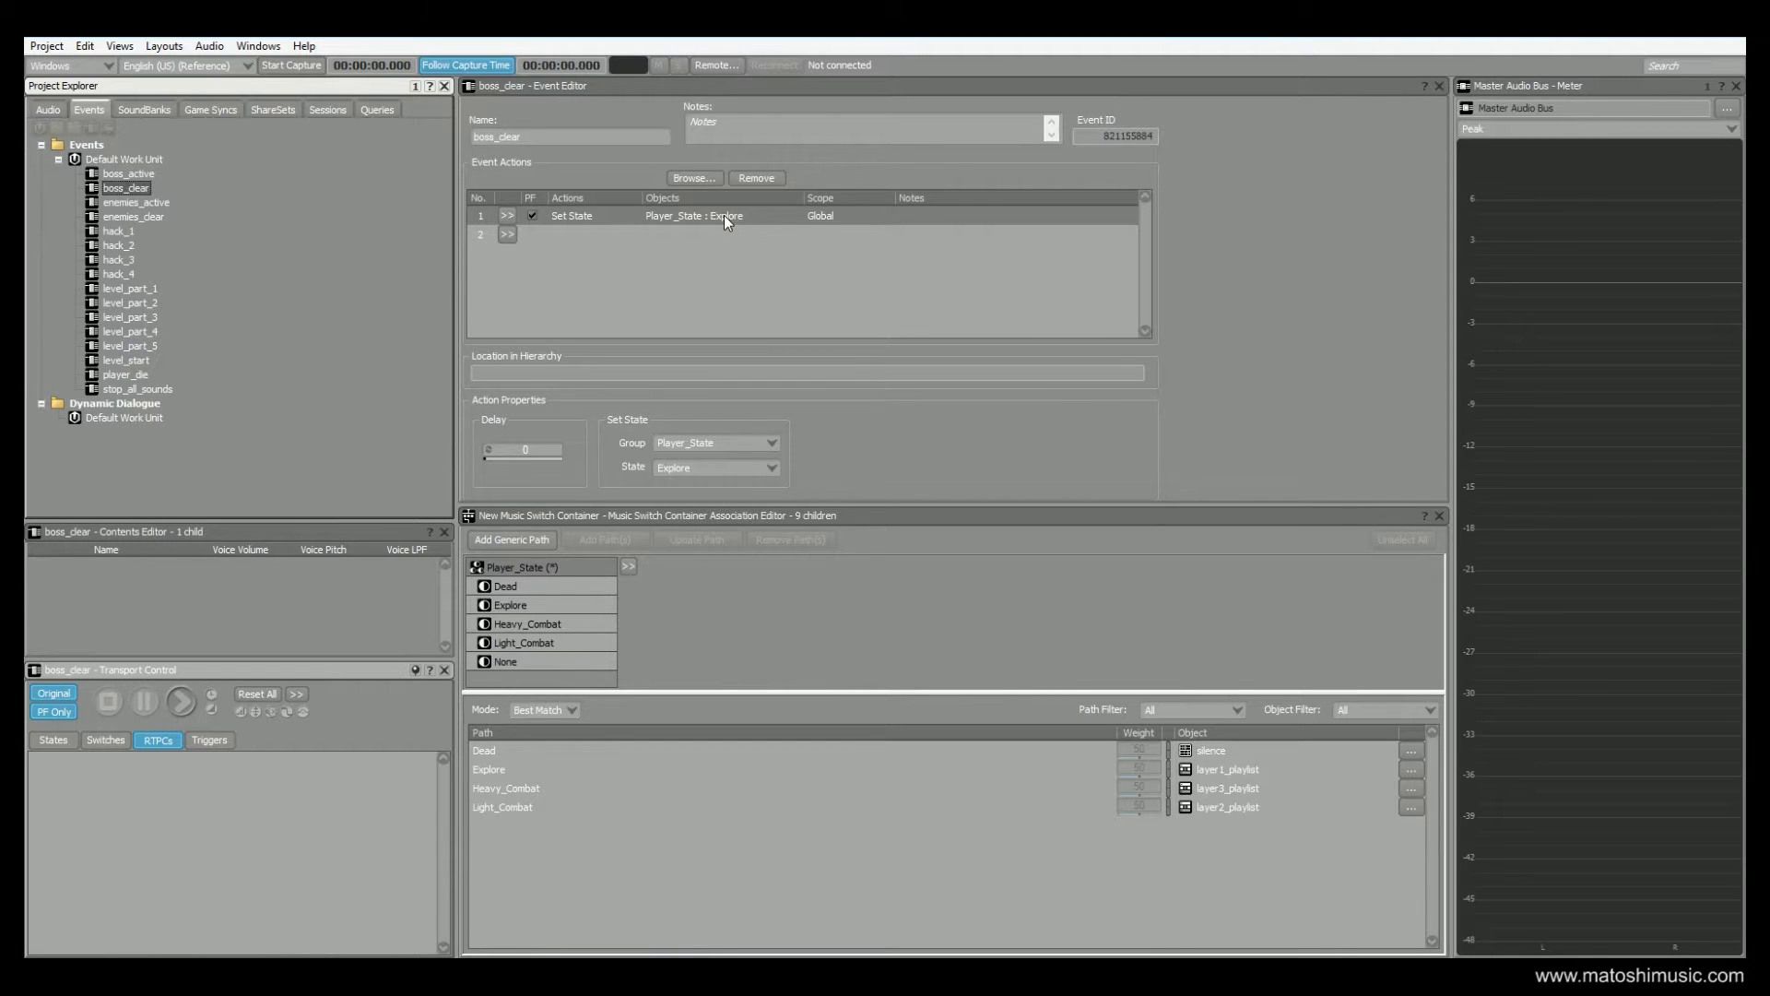
pyautogui.click(118, 203)
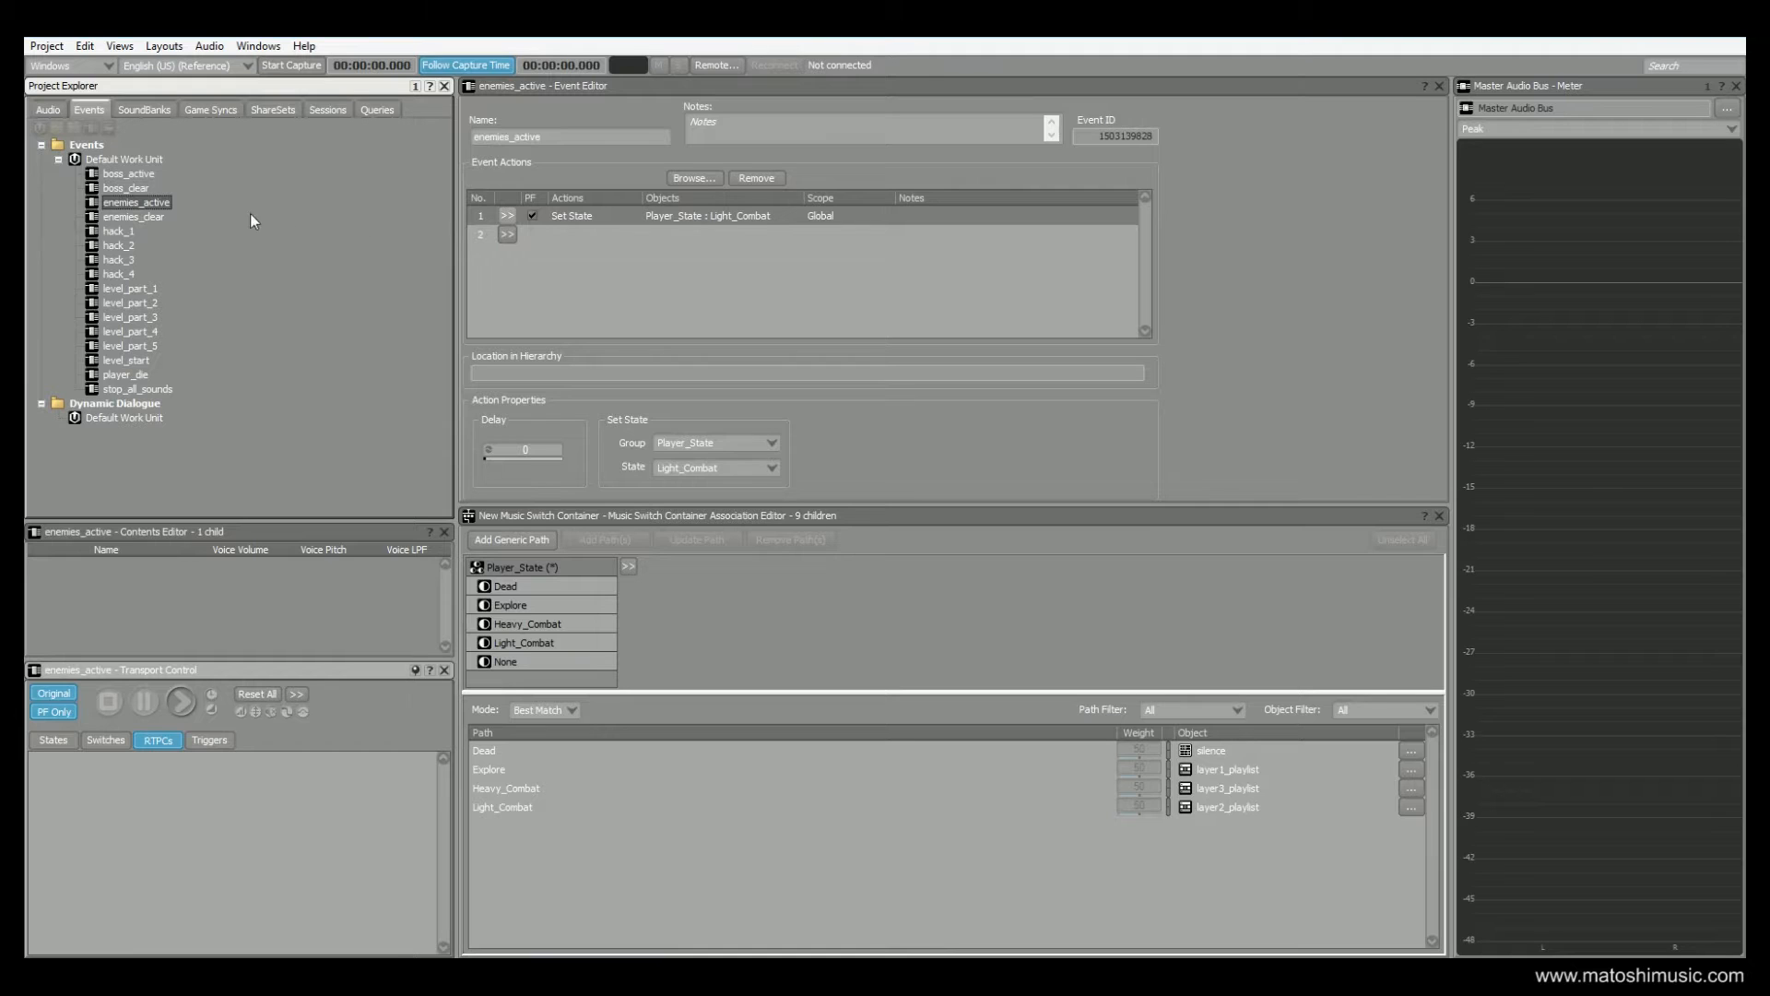
pyautogui.click(123, 217)
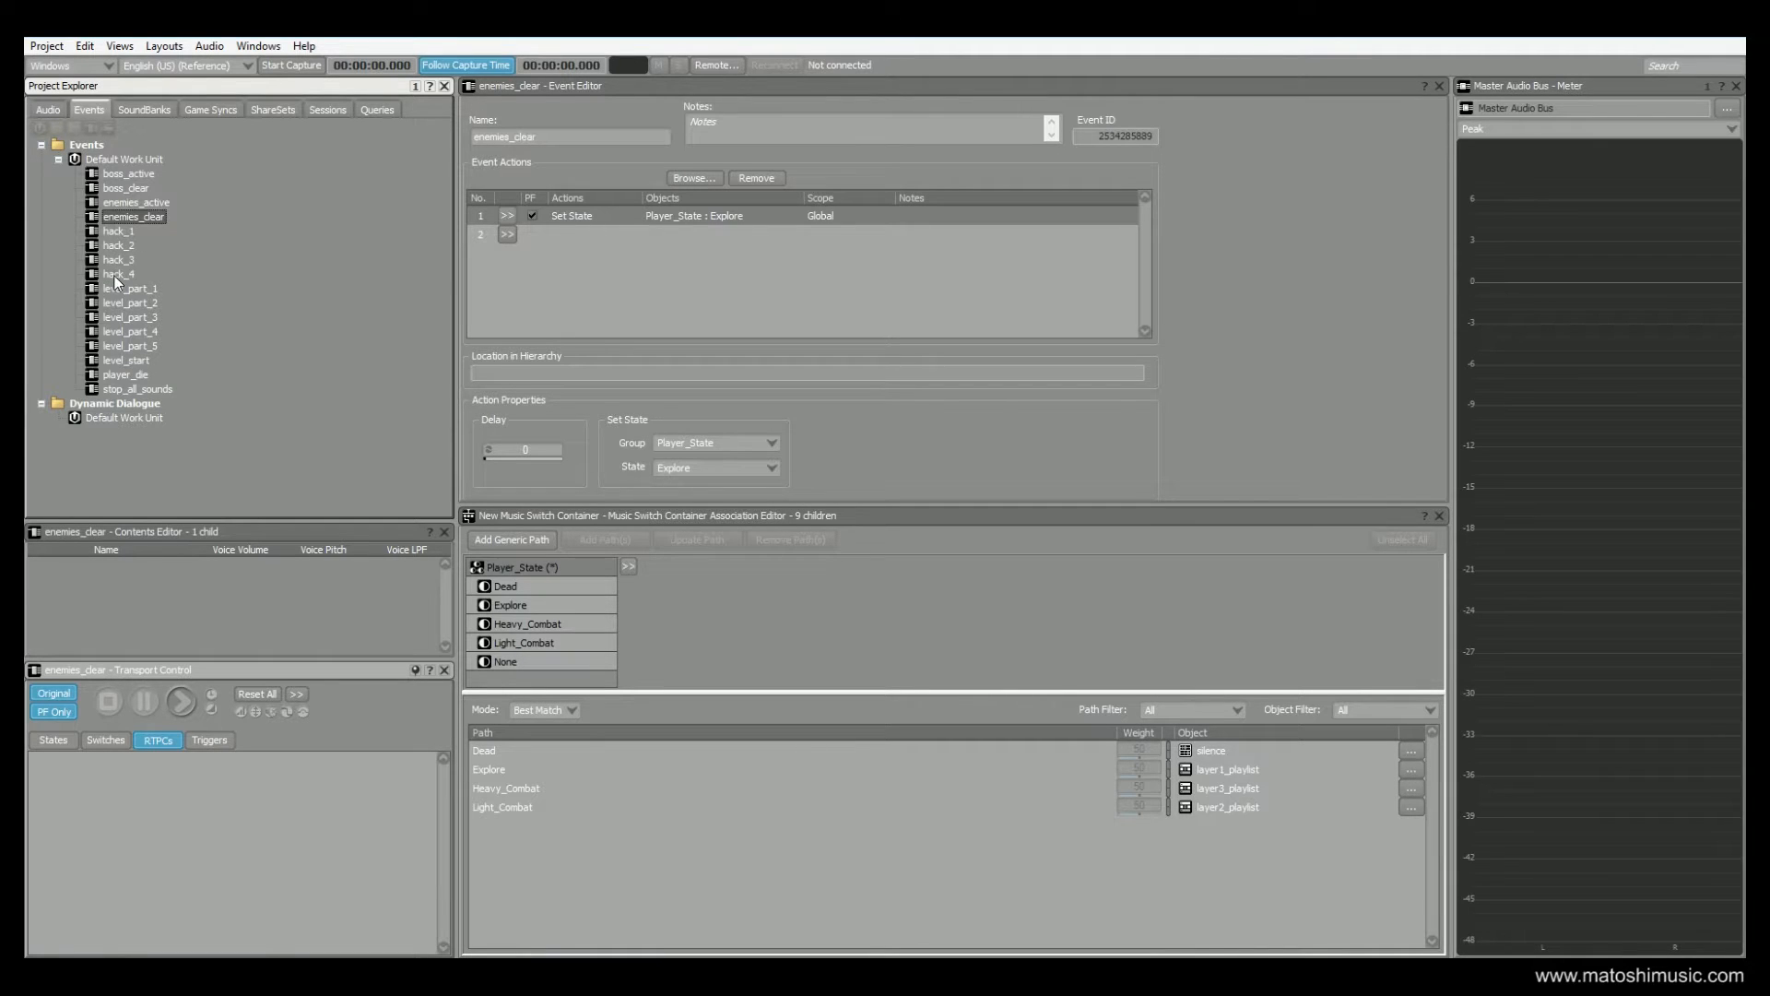
# Examine the actions of the hack_1 and hack_2 trigger events and the level_part_1 and level_part_2 events
pyautogui.click(113, 233)
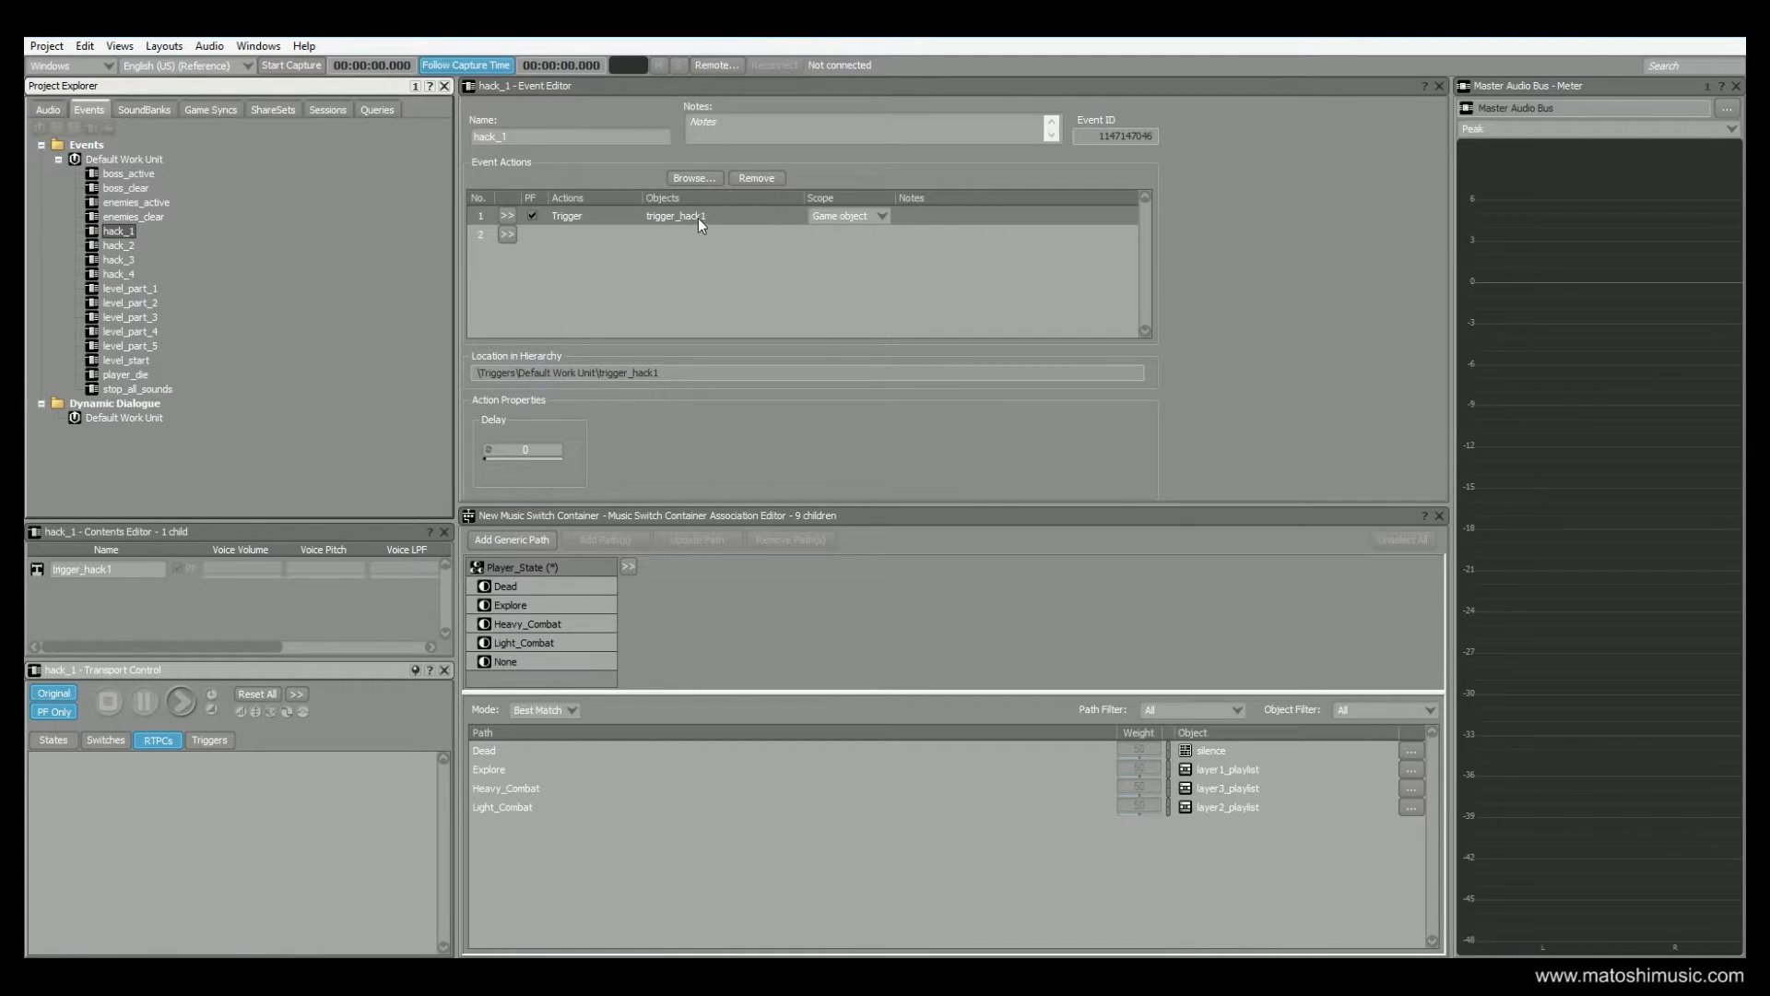
pyautogui.click(119, 247)
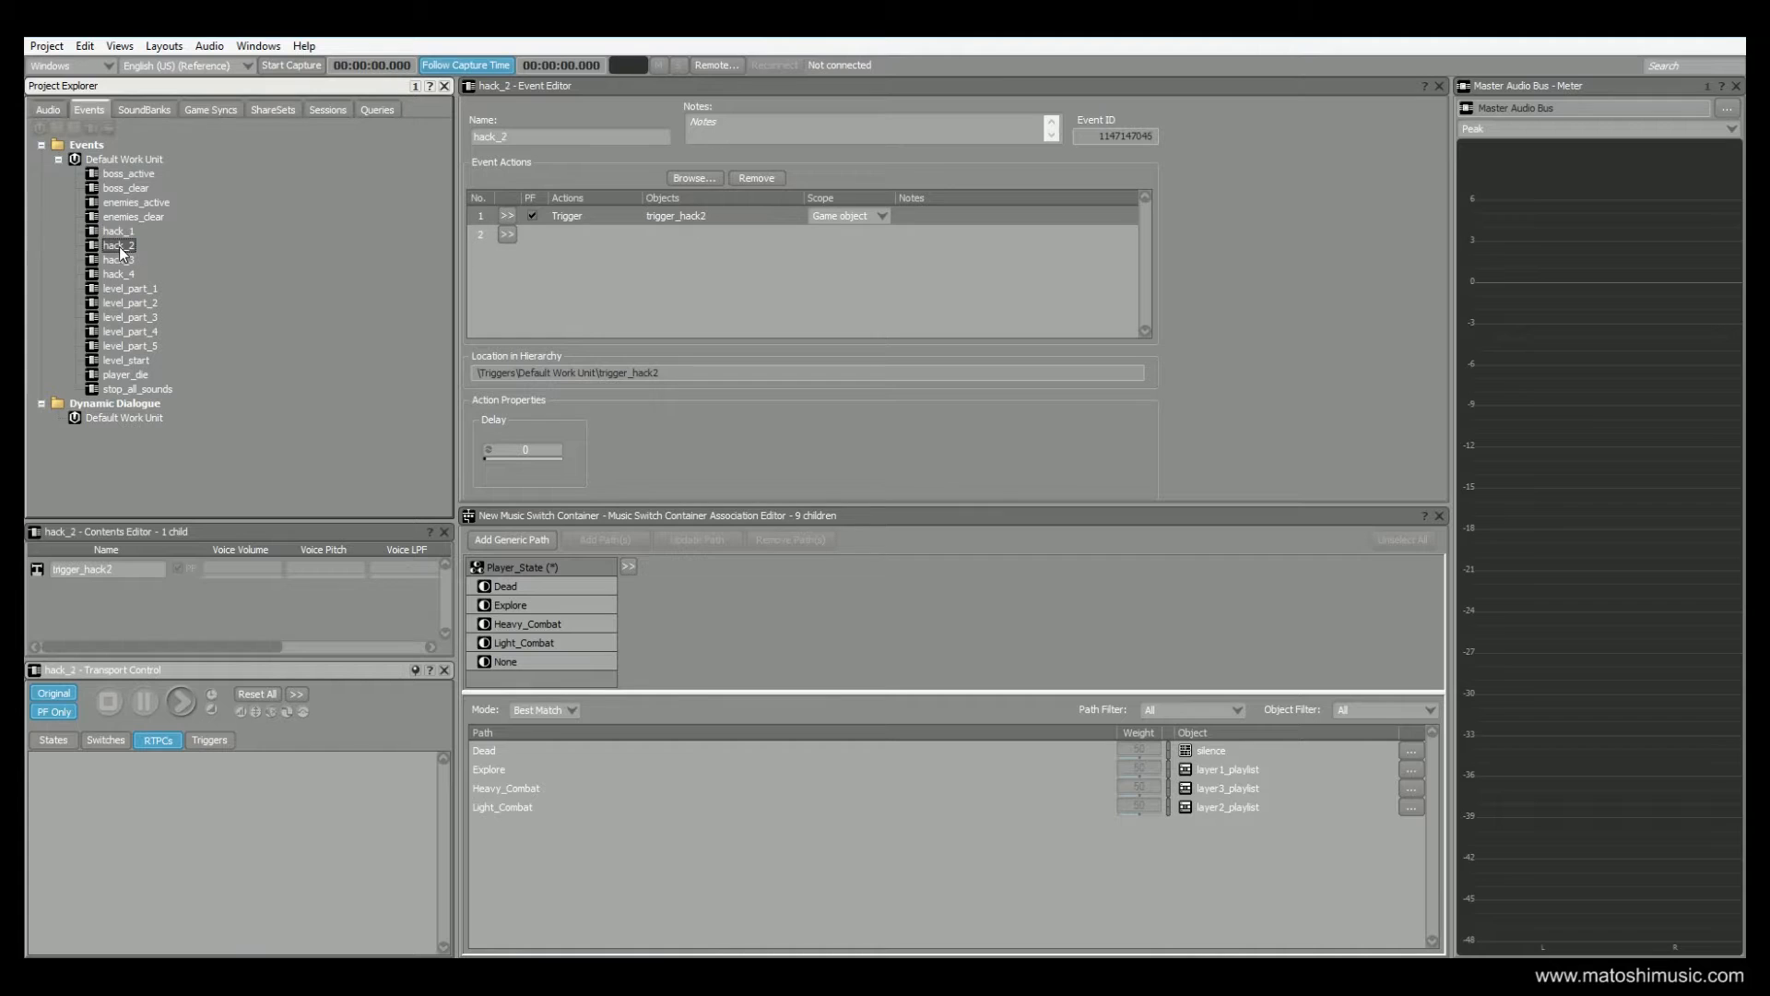
pyautogui.click(151, 291)
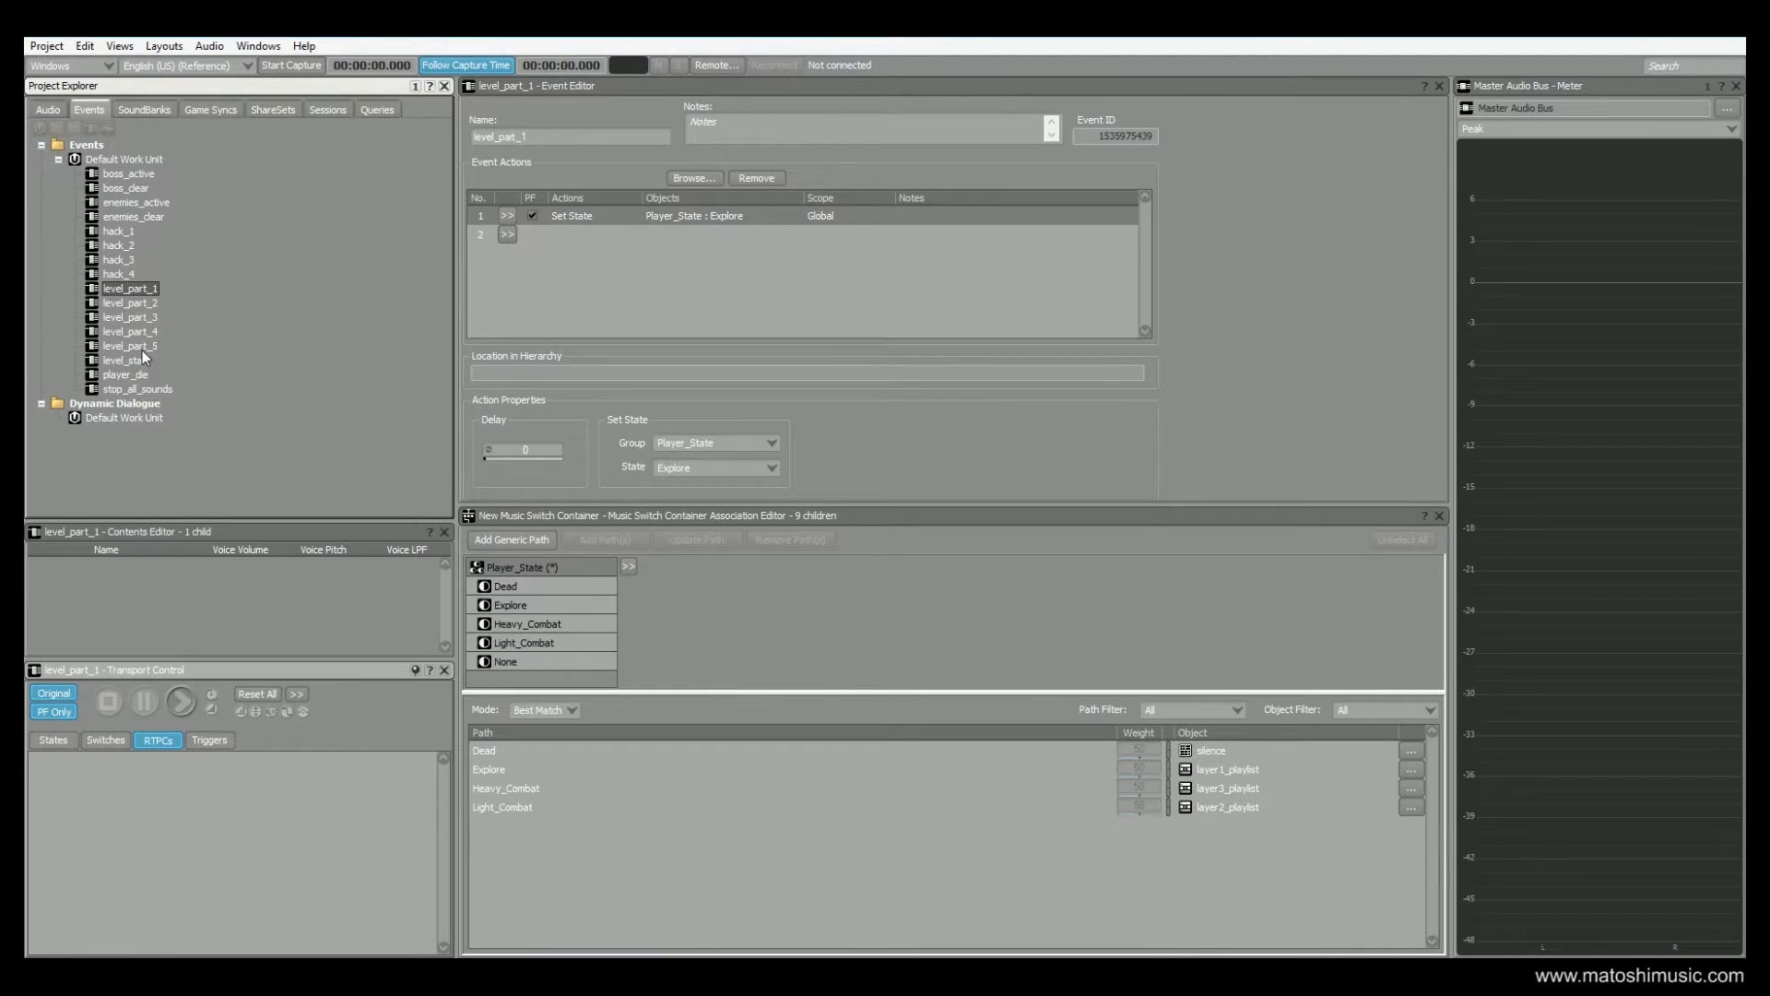
pyautogui.click(148, 300)
pyautogui.click(146, 288)
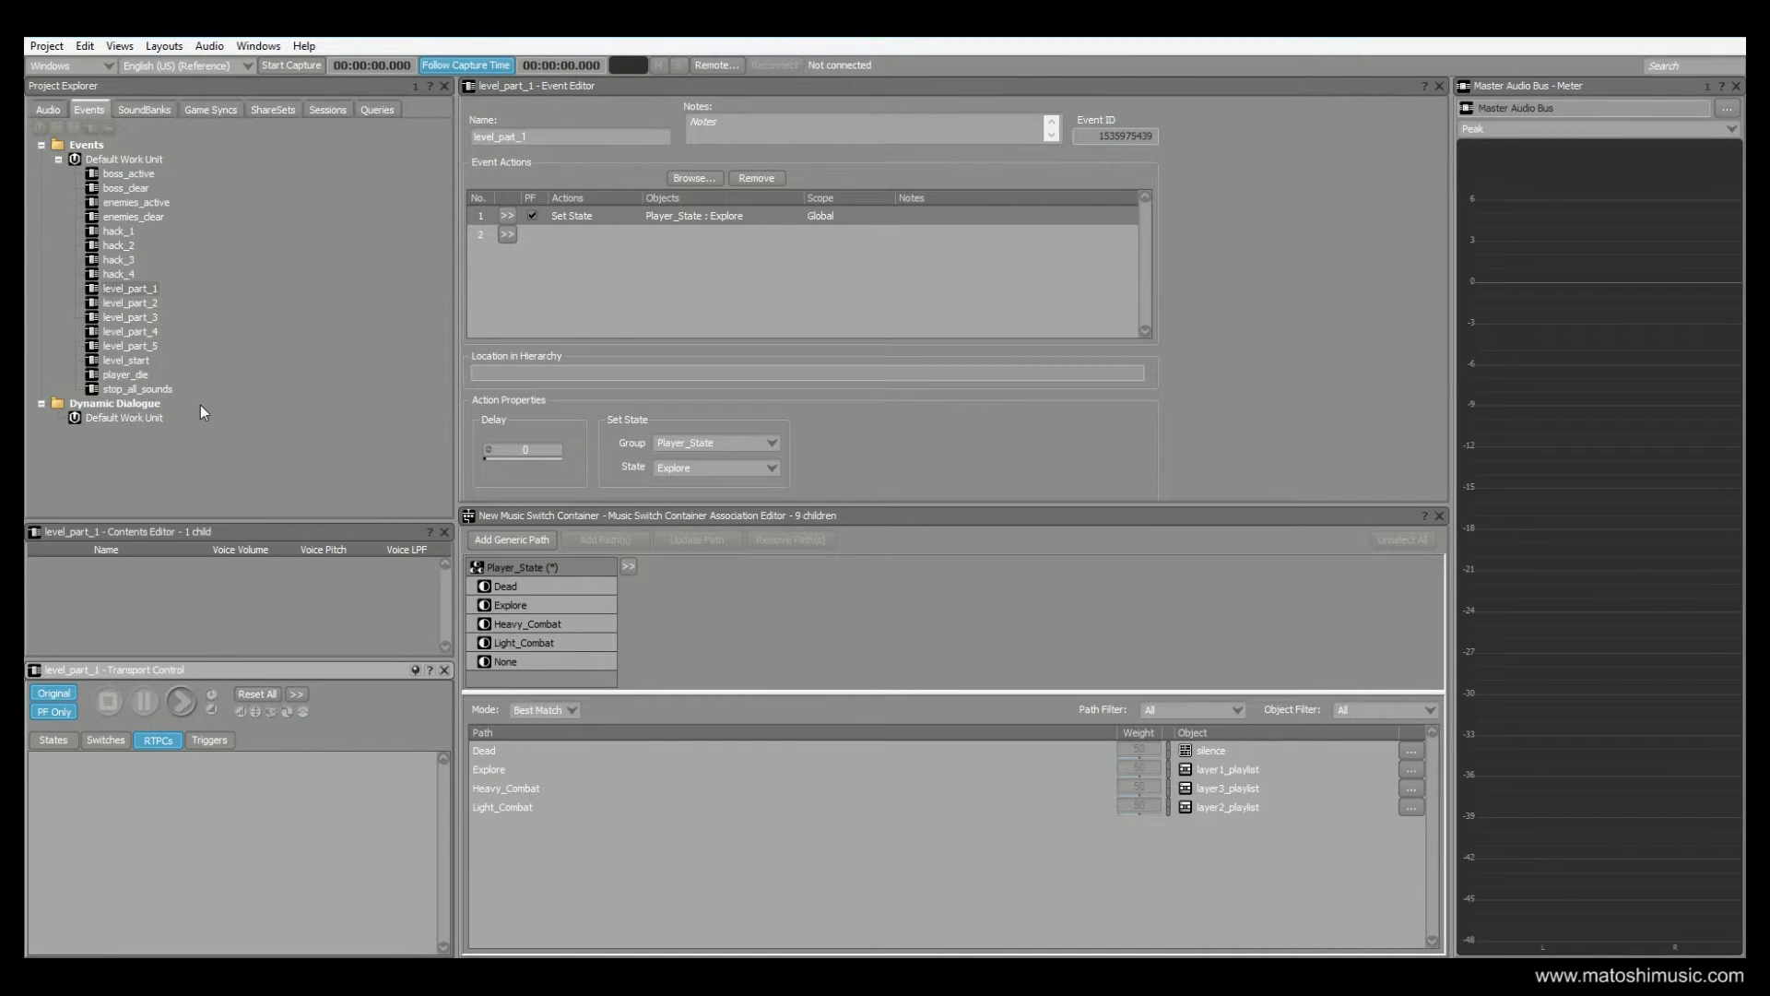
# Open the Soundcaster and start playing the level_start event
pyautogui.click(120, 45)
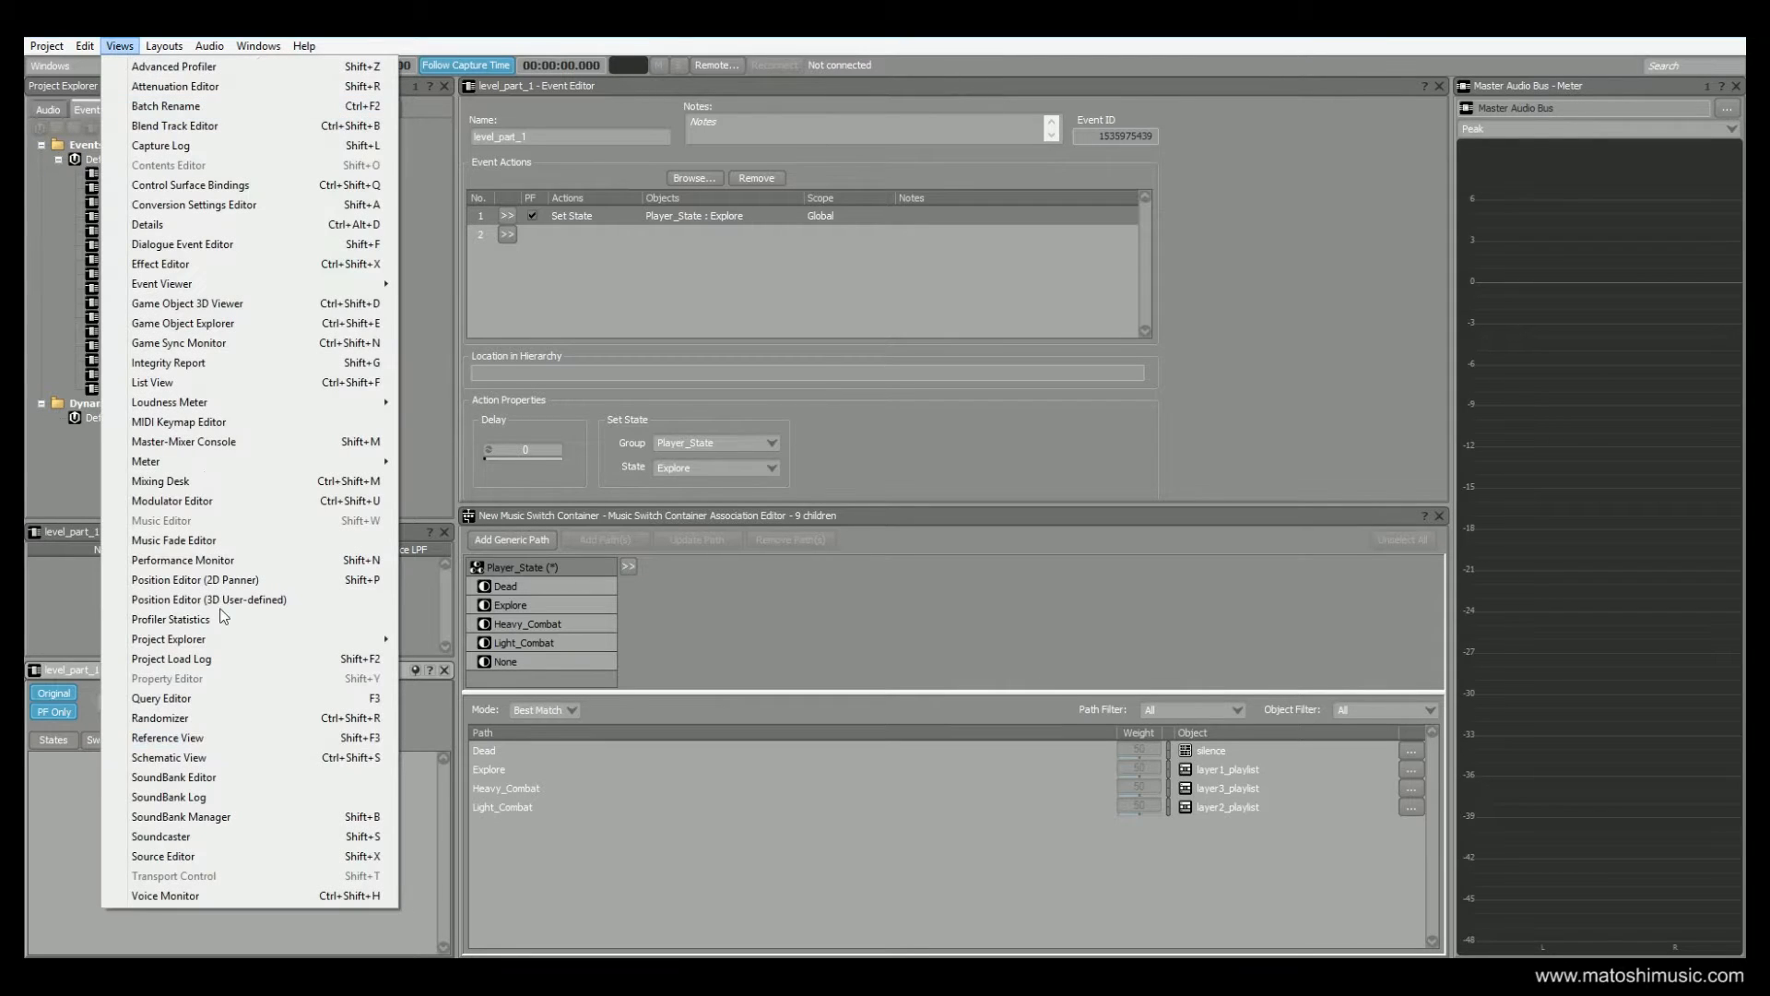
pyautogui.click(201, 836)
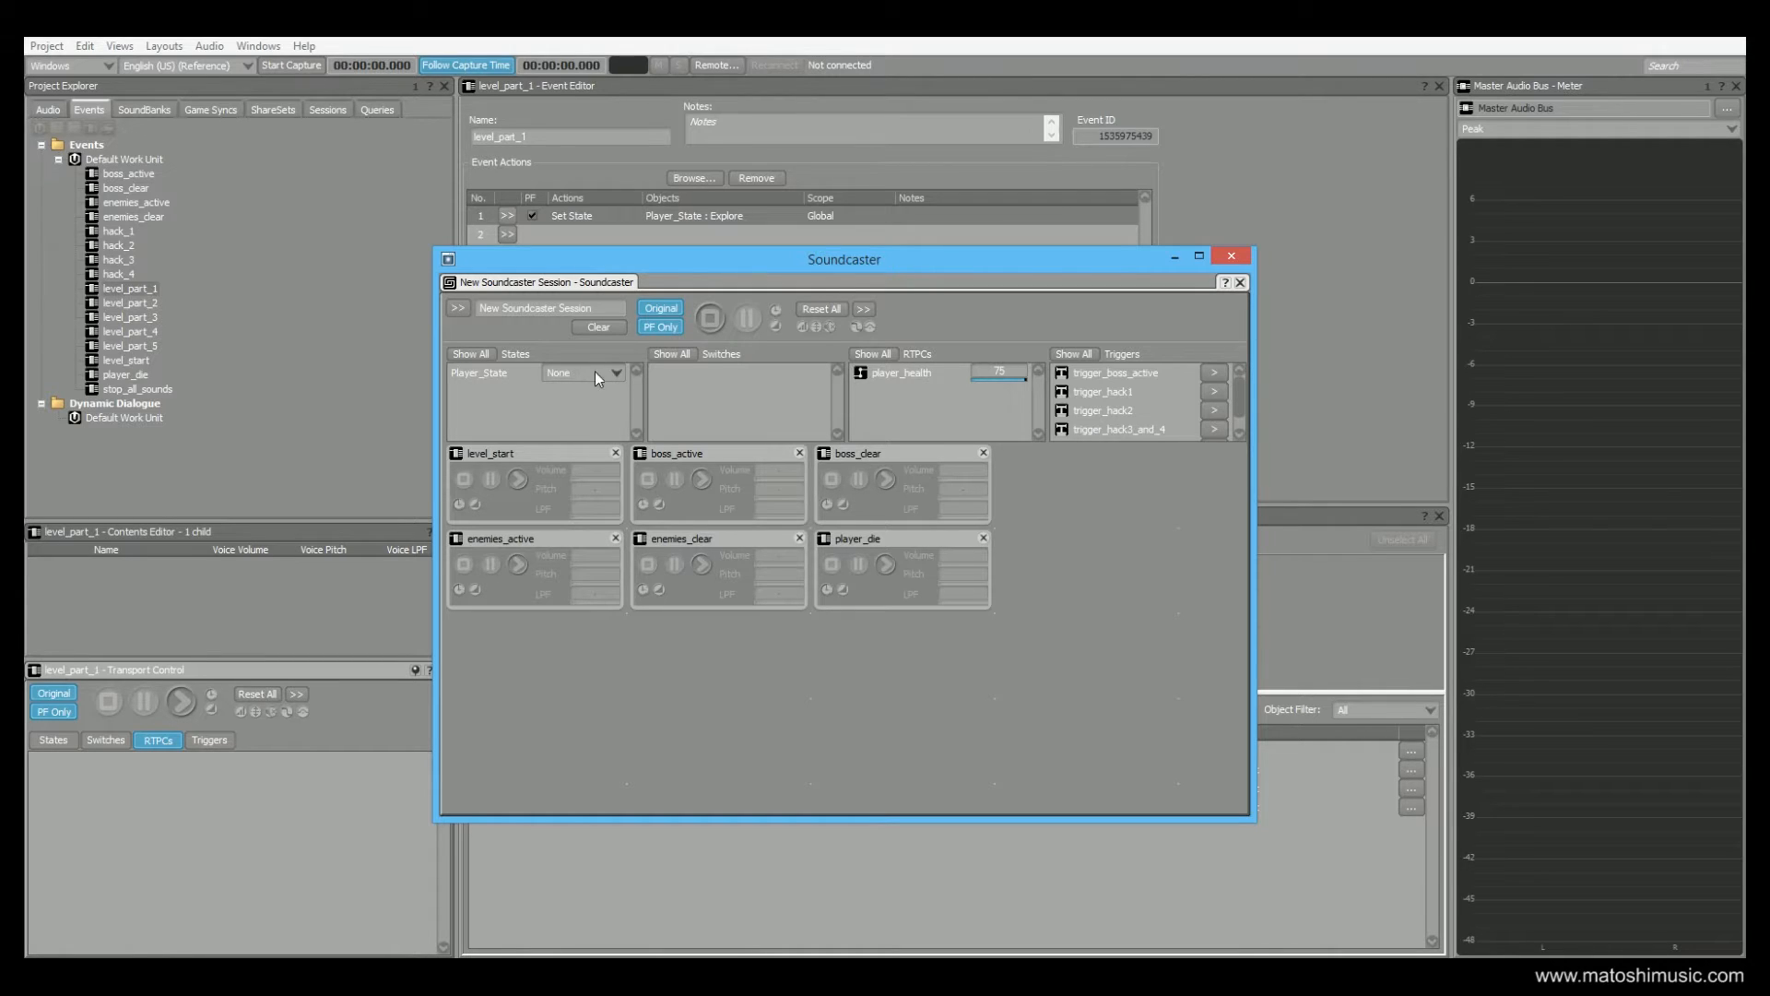
pyautogui.click(518, 479)
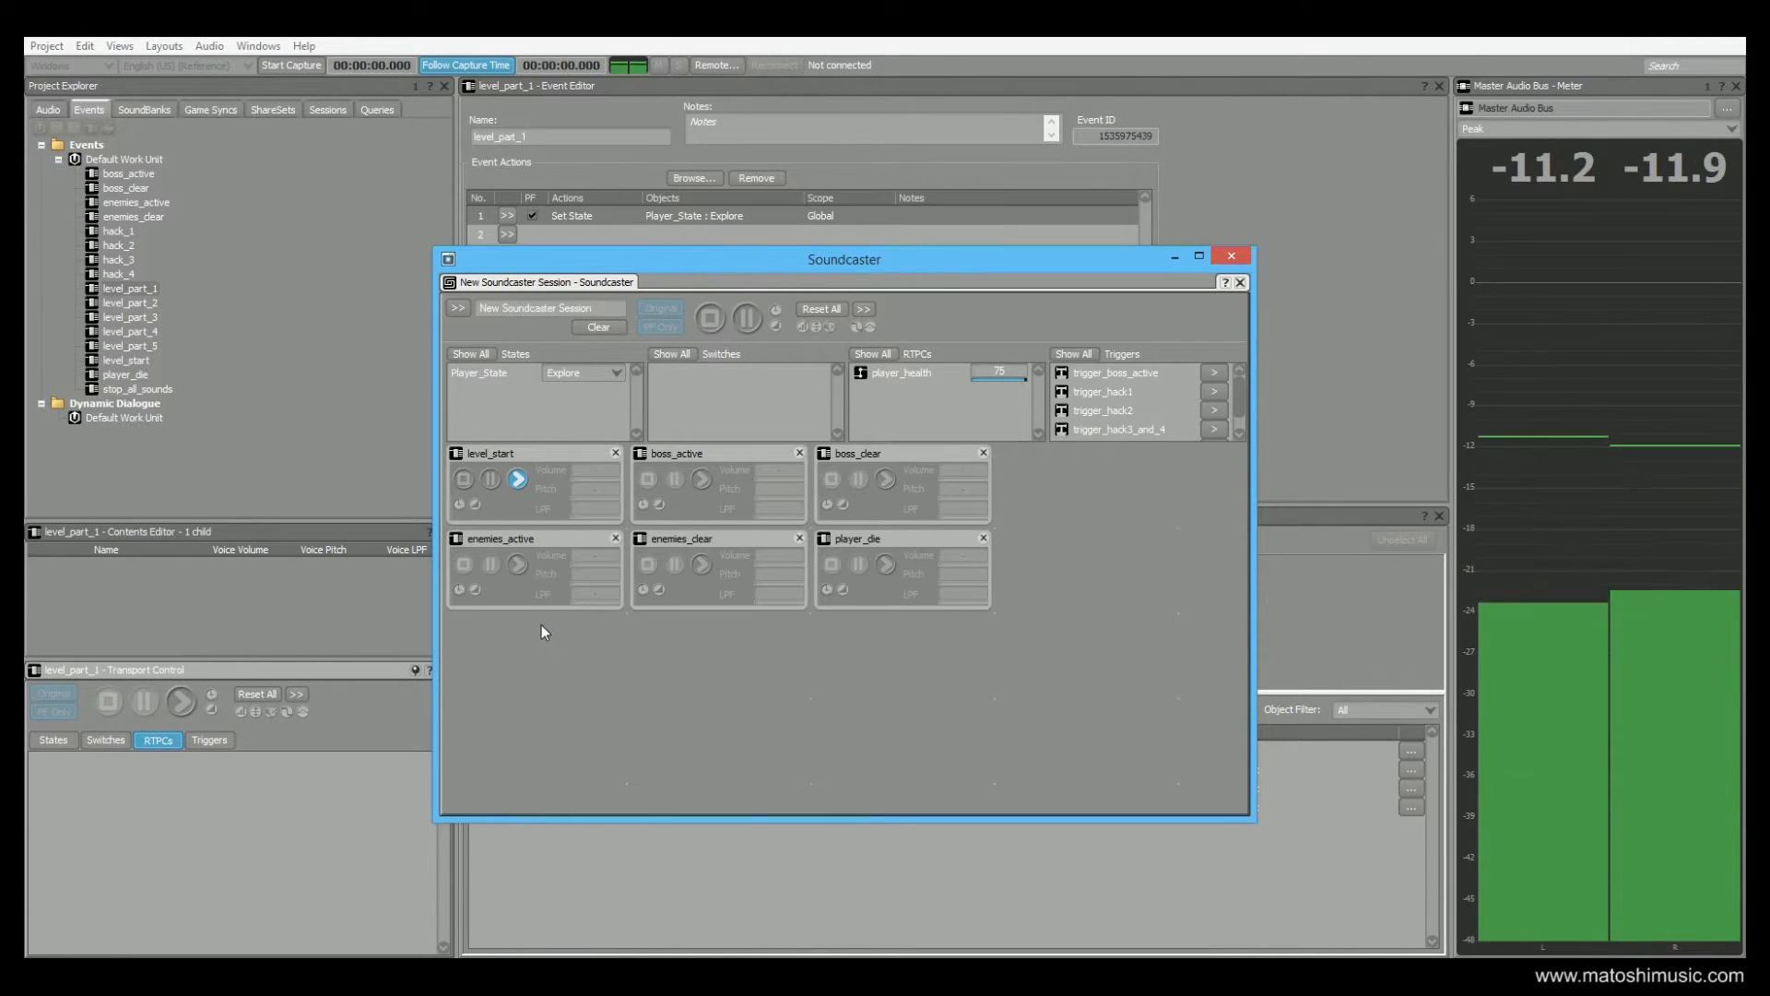
# Fire enemies_active, enemies_clear, boss_active, trigger_boss_active and boss_clear in turn over the playing music, and stop level_start
pyautogui.click(518, 564)
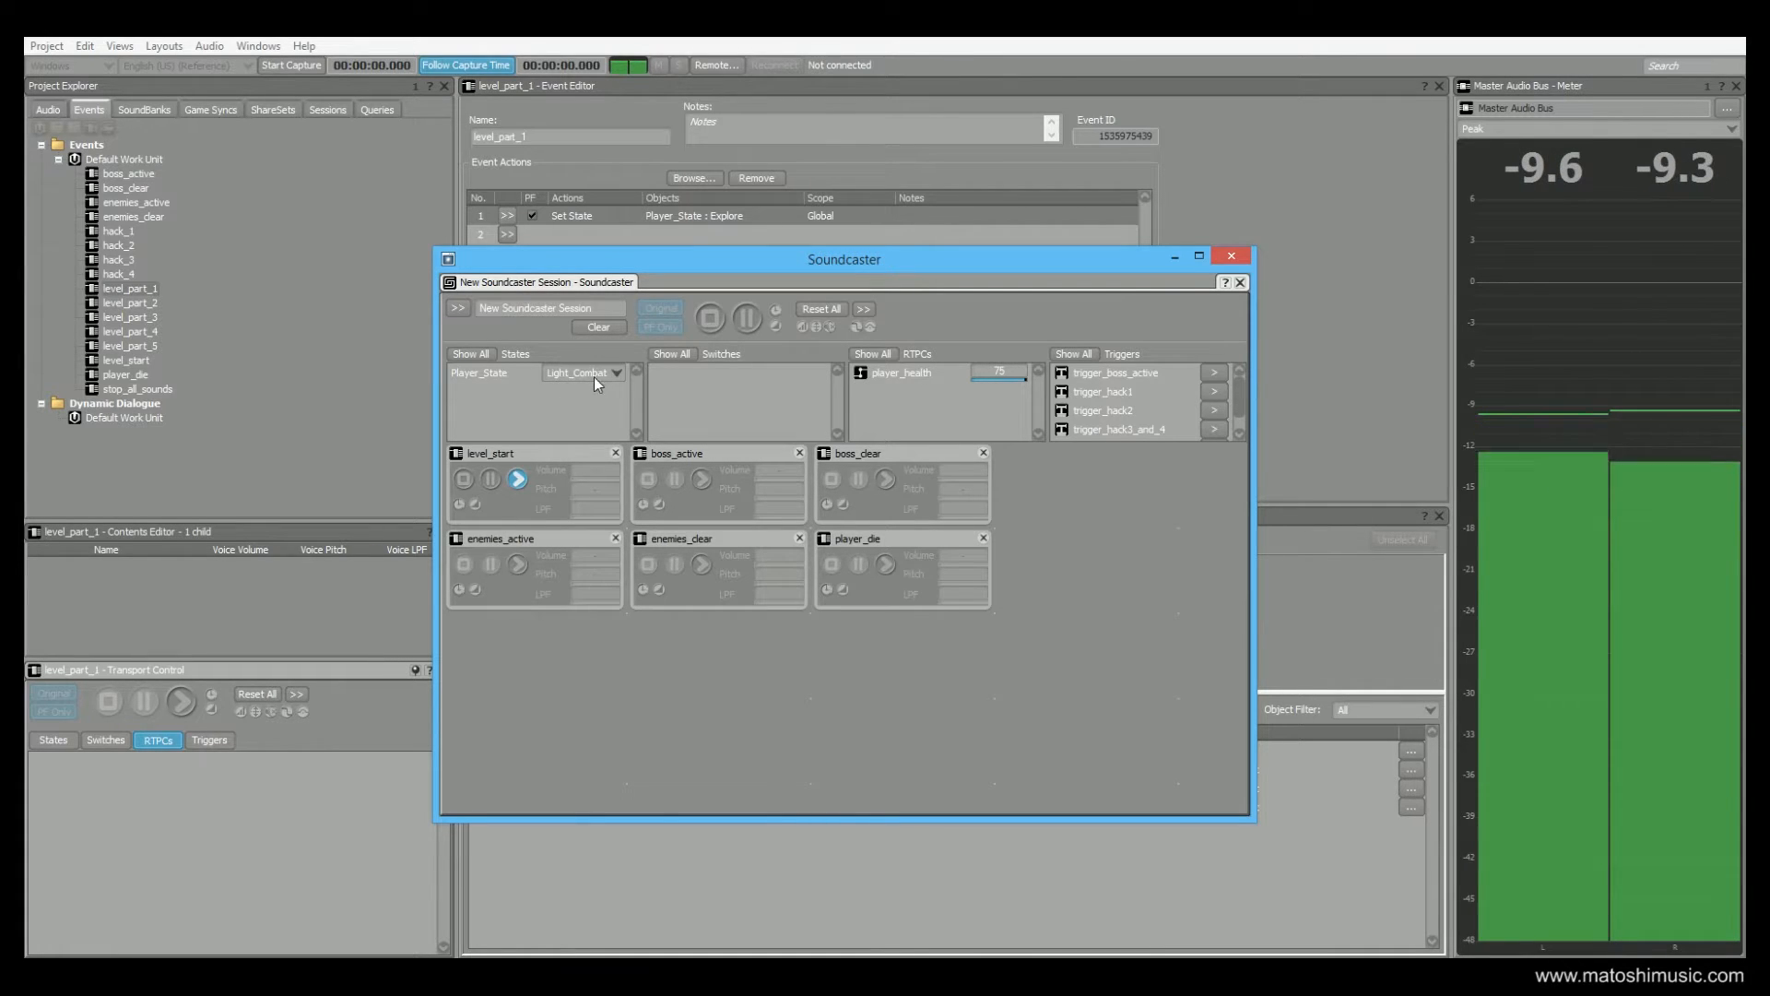
pyautogui.click(702, 564)
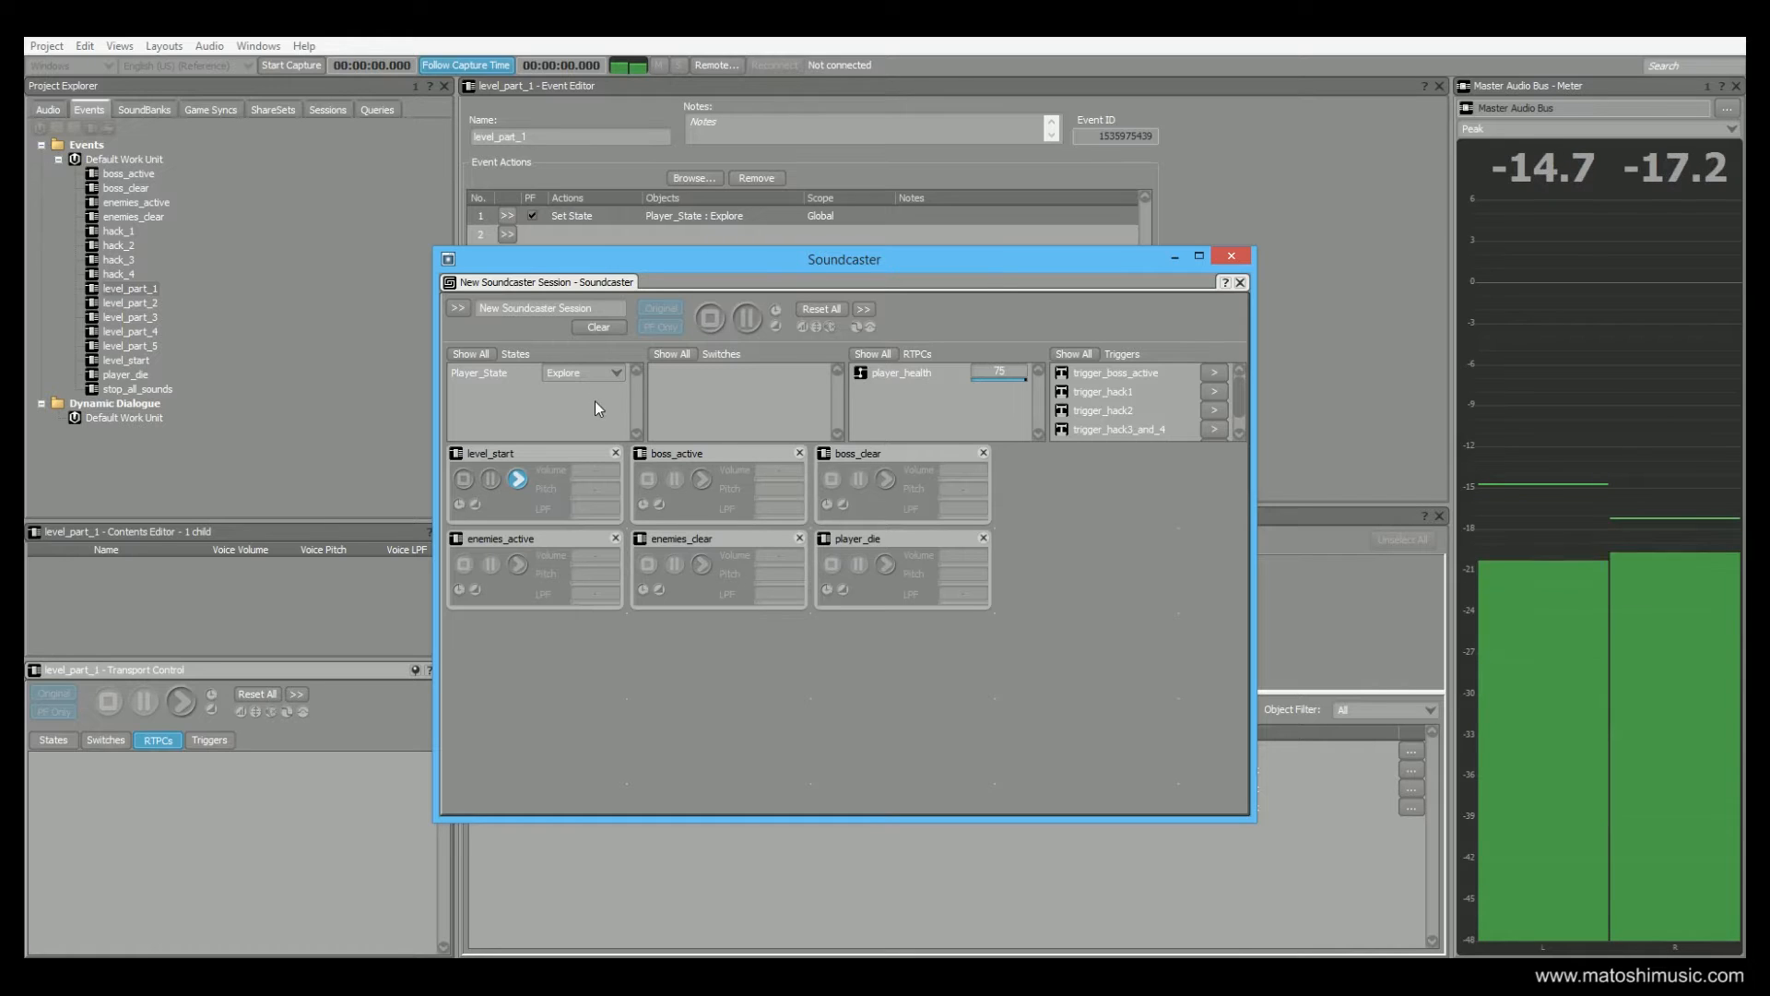
pyautogui.click(704, 485)
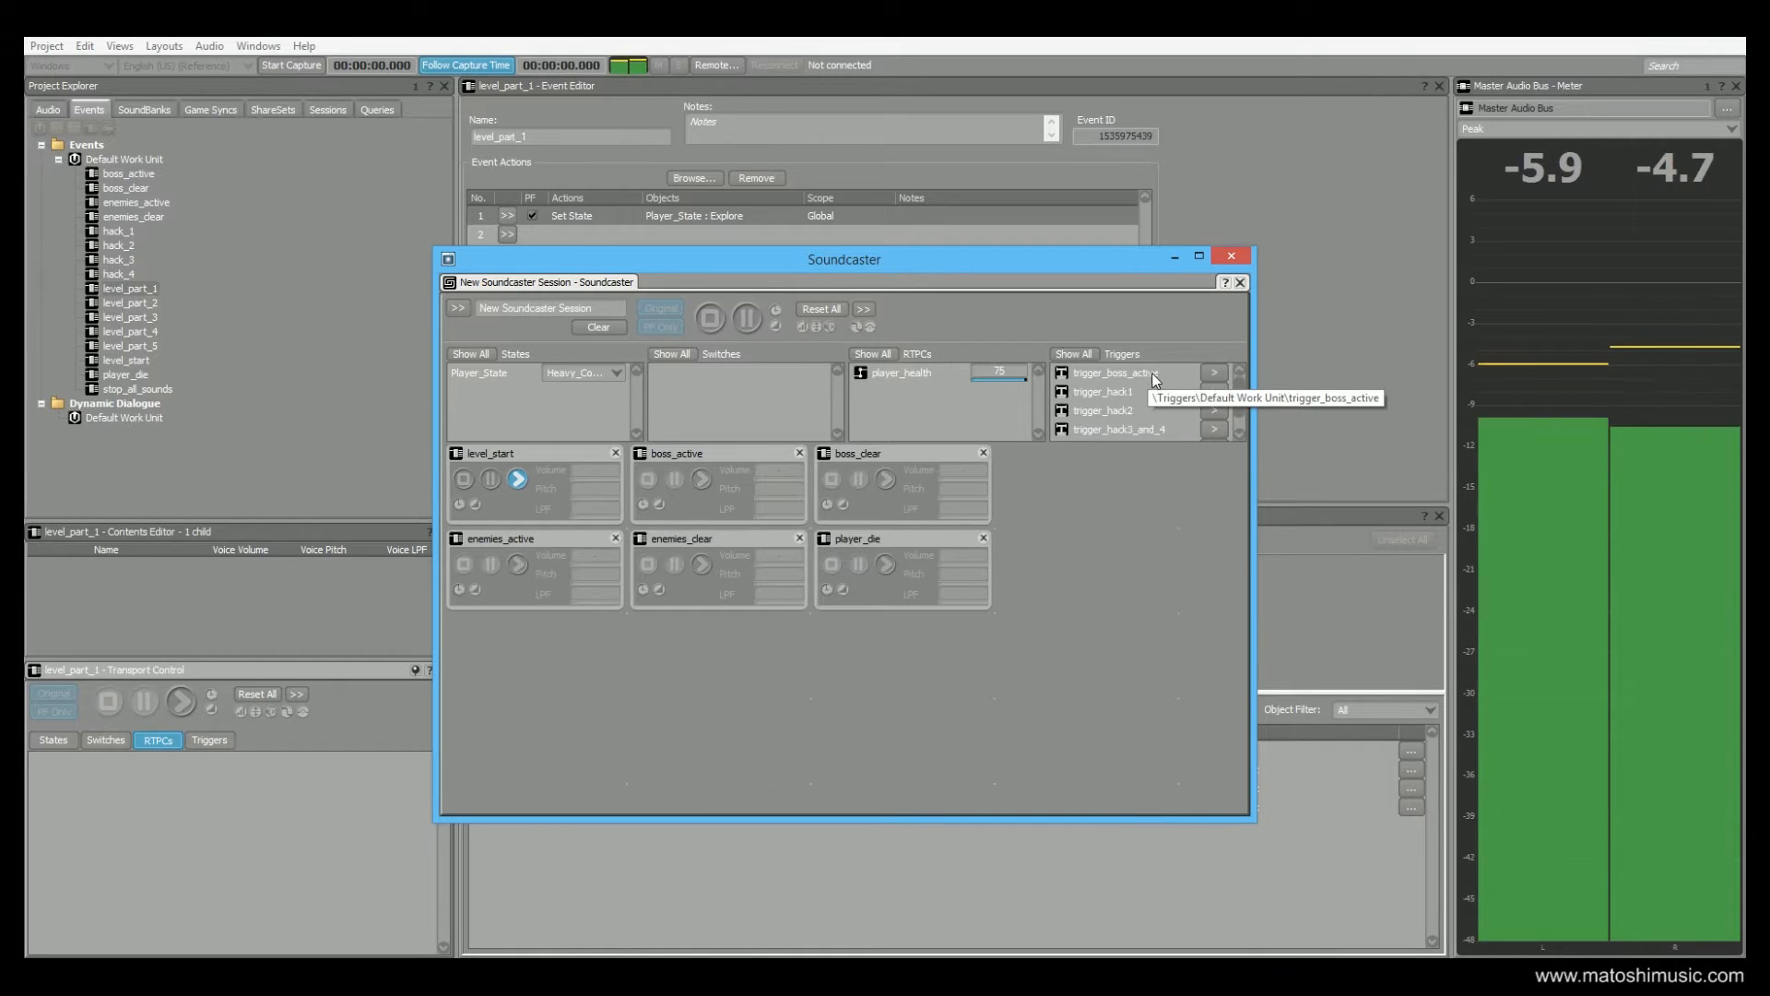
pyautogui.click(1217, 370)
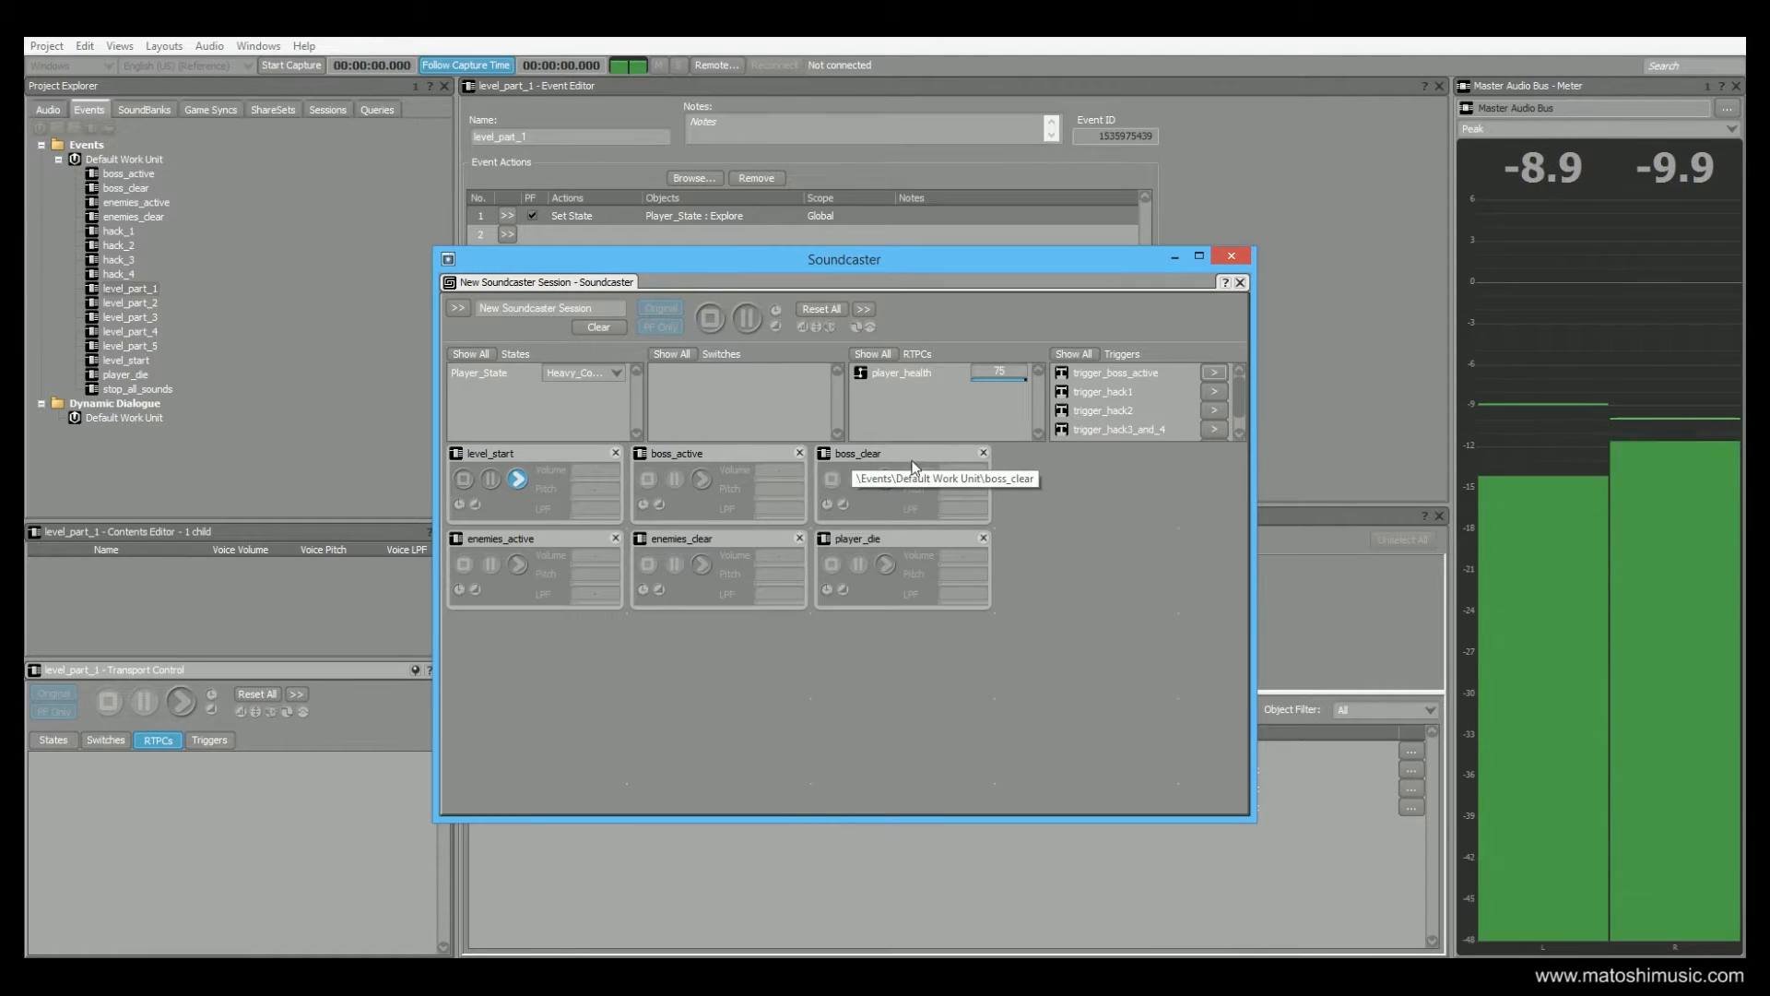
pyautogui.click(885, 479)
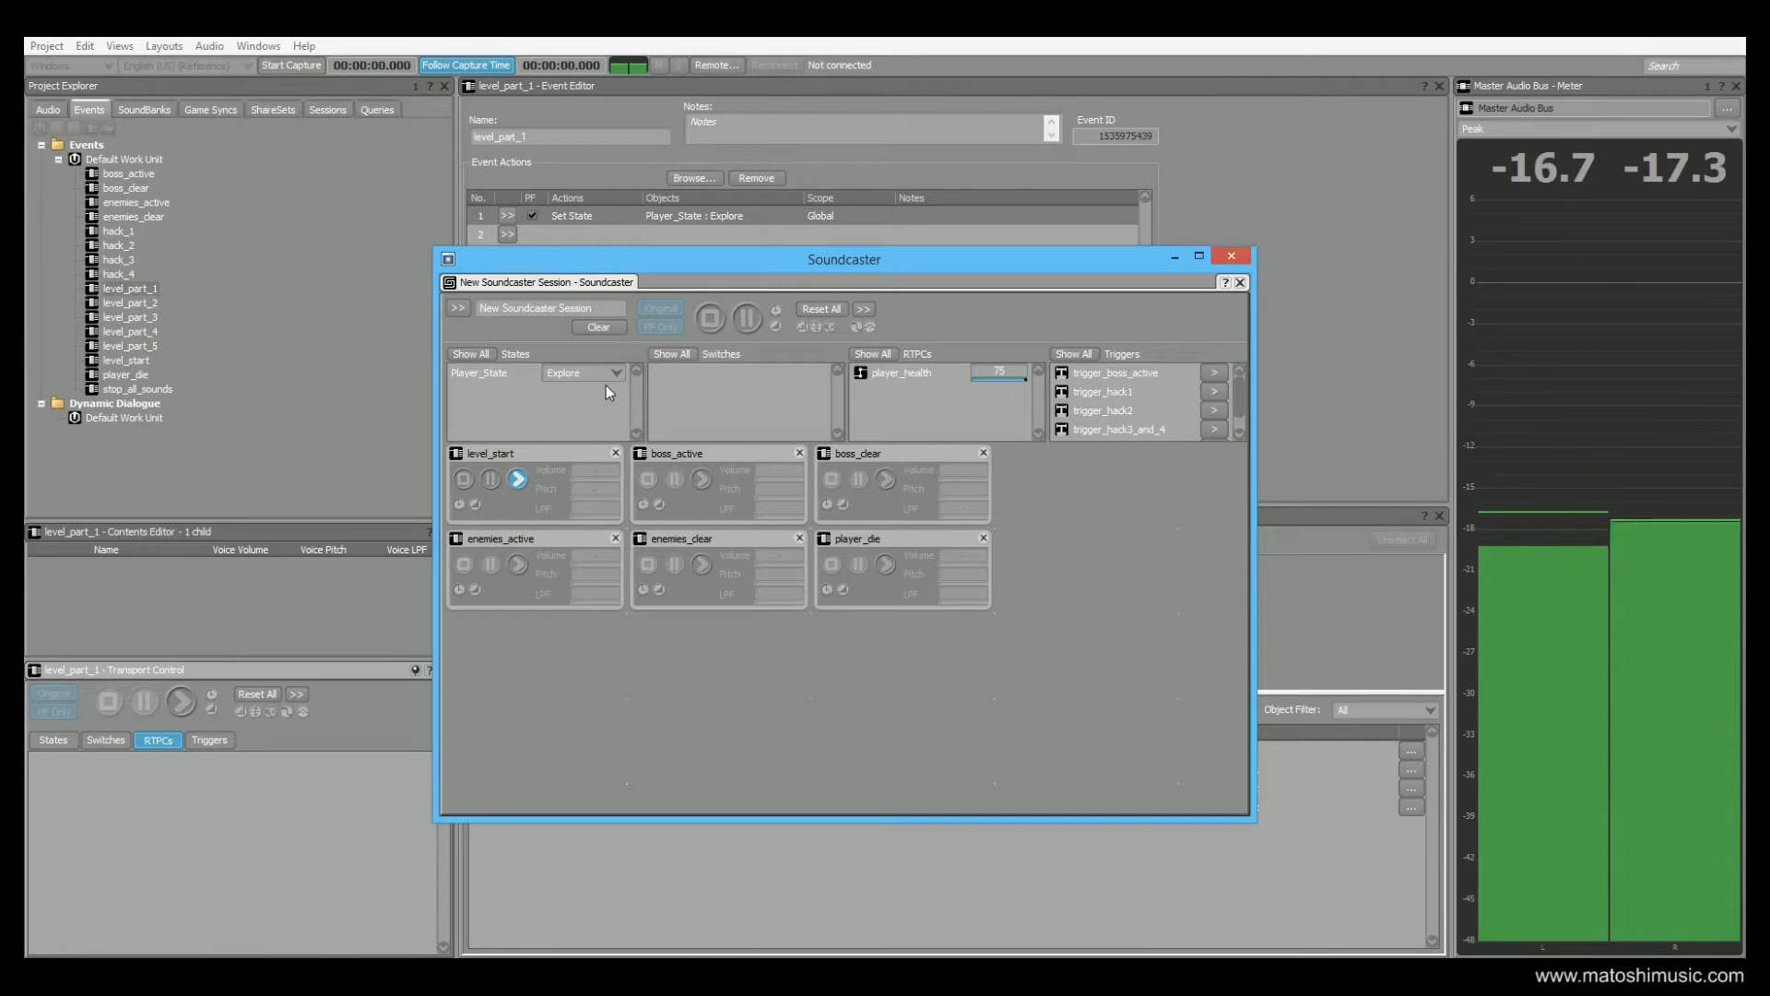
pyautogui.click(464, 479)
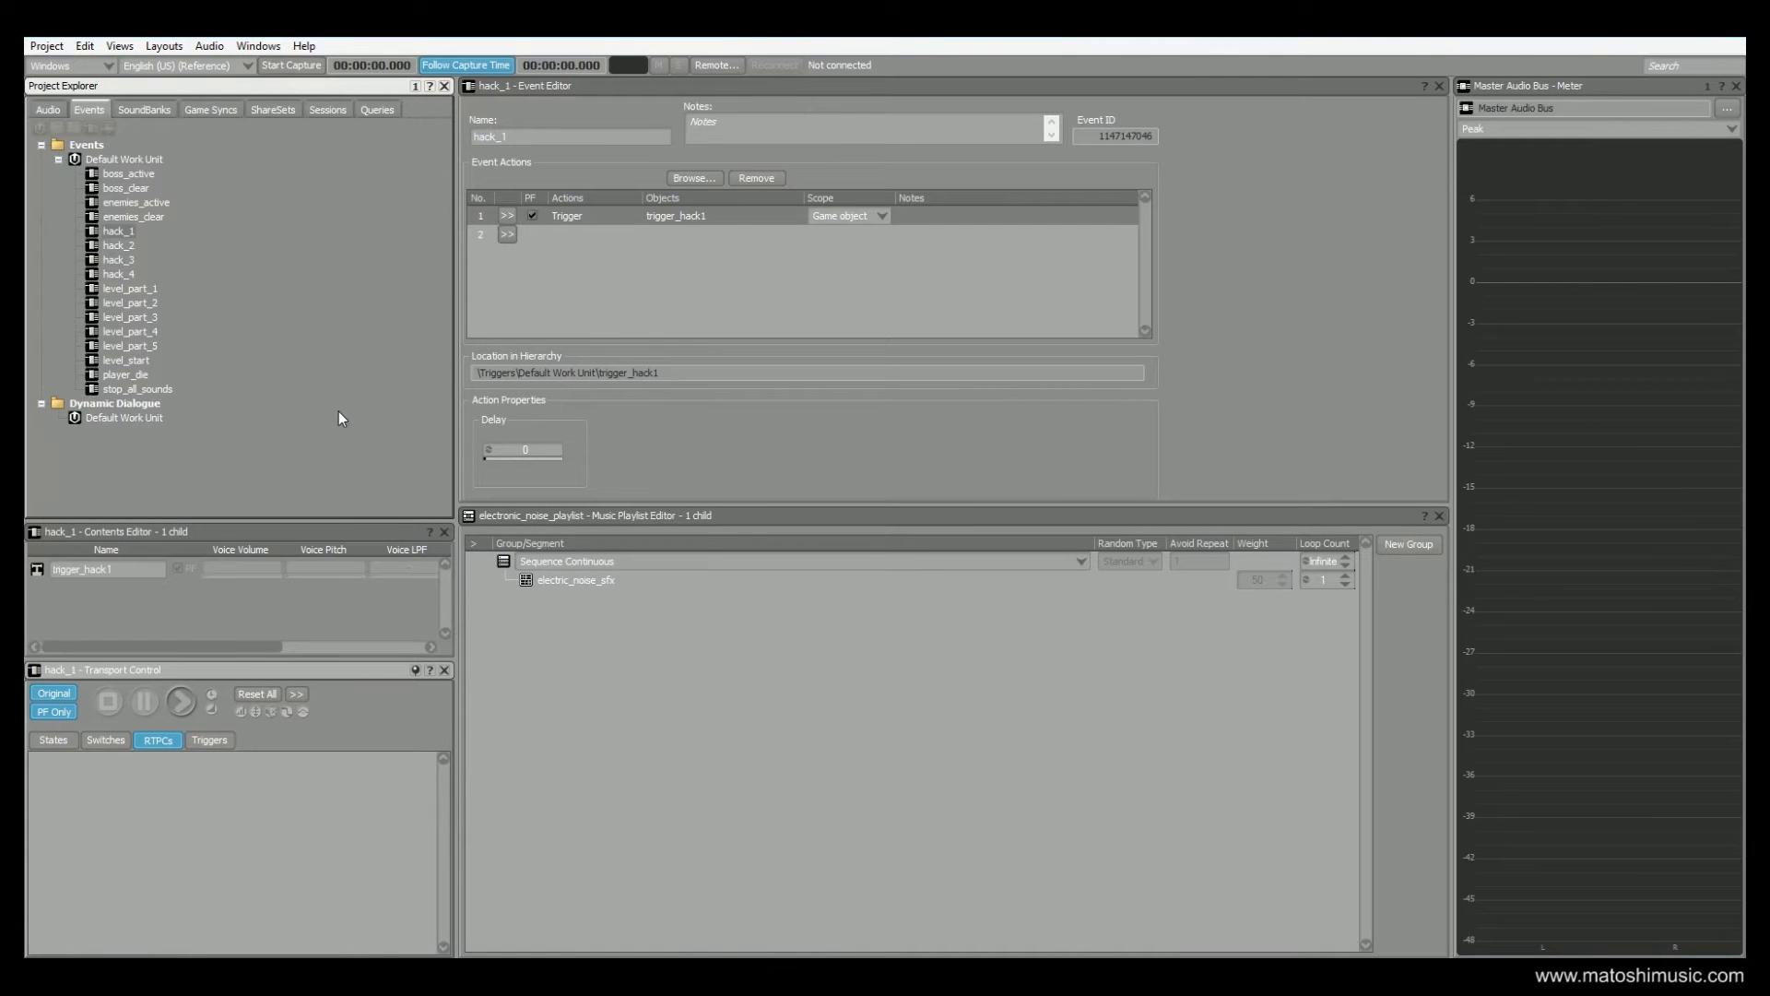
# Open the player_health game parameter among the game syncs to view its range and default value
pyautogui.click(199, 112)
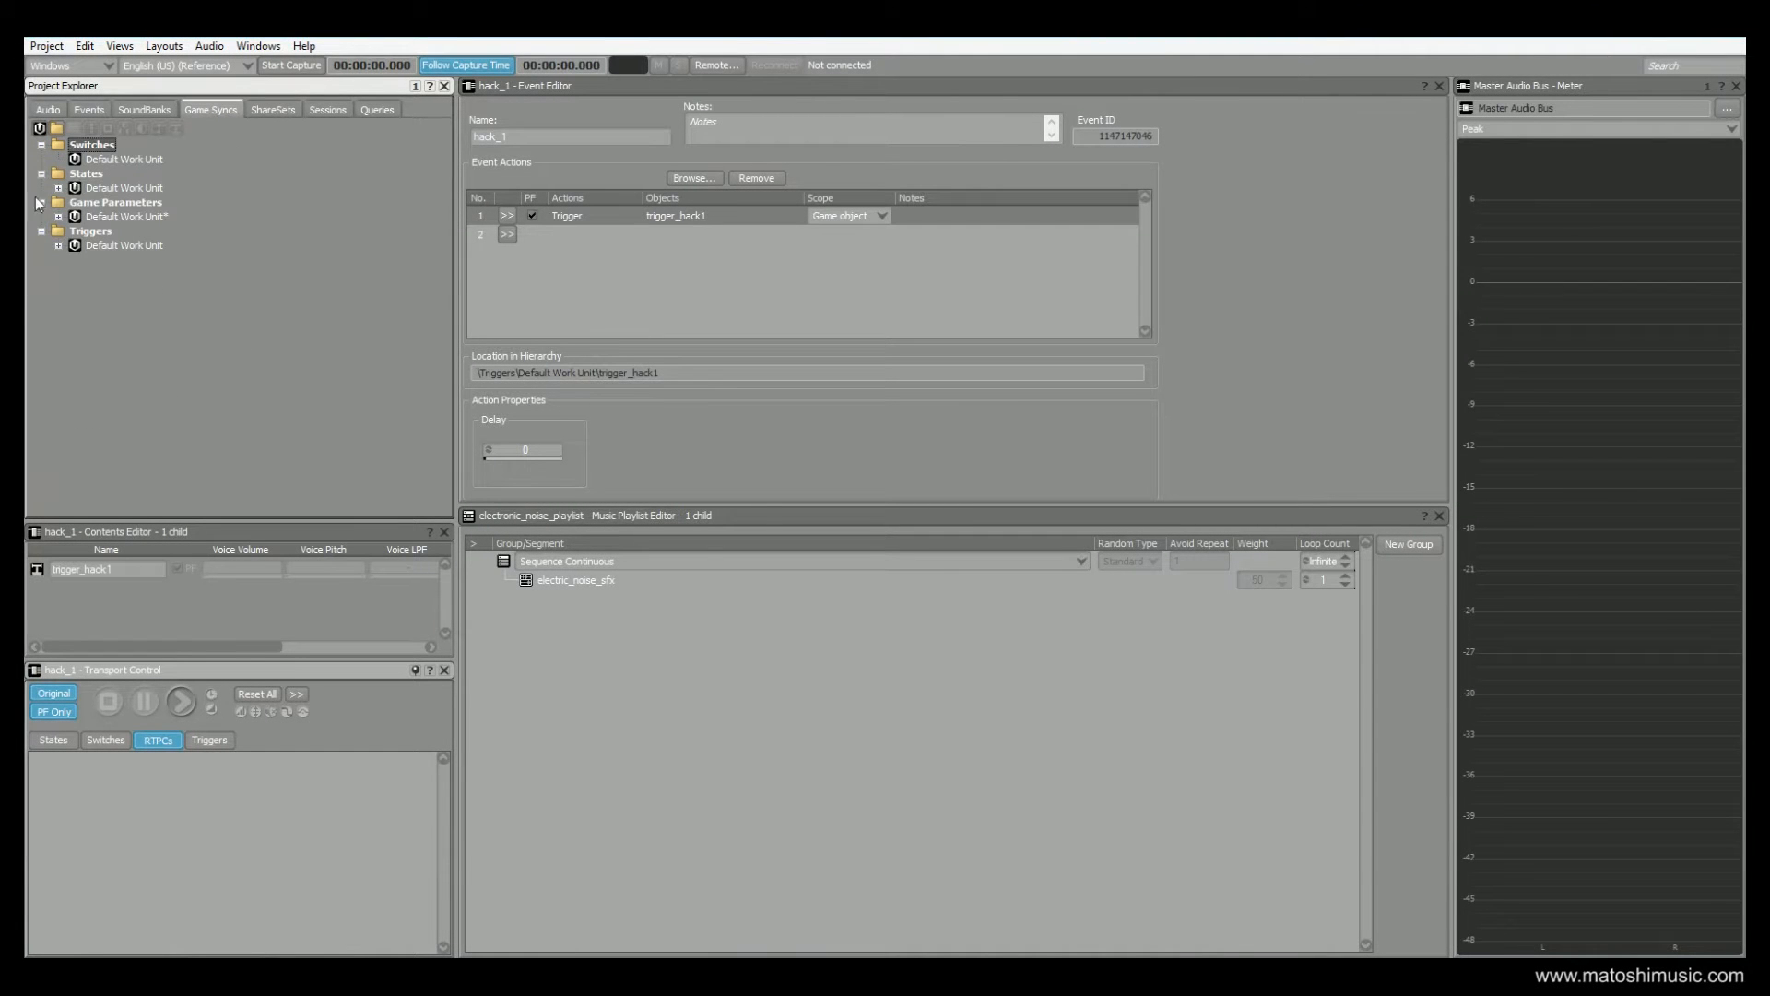
pyautogui.click(58, 216)
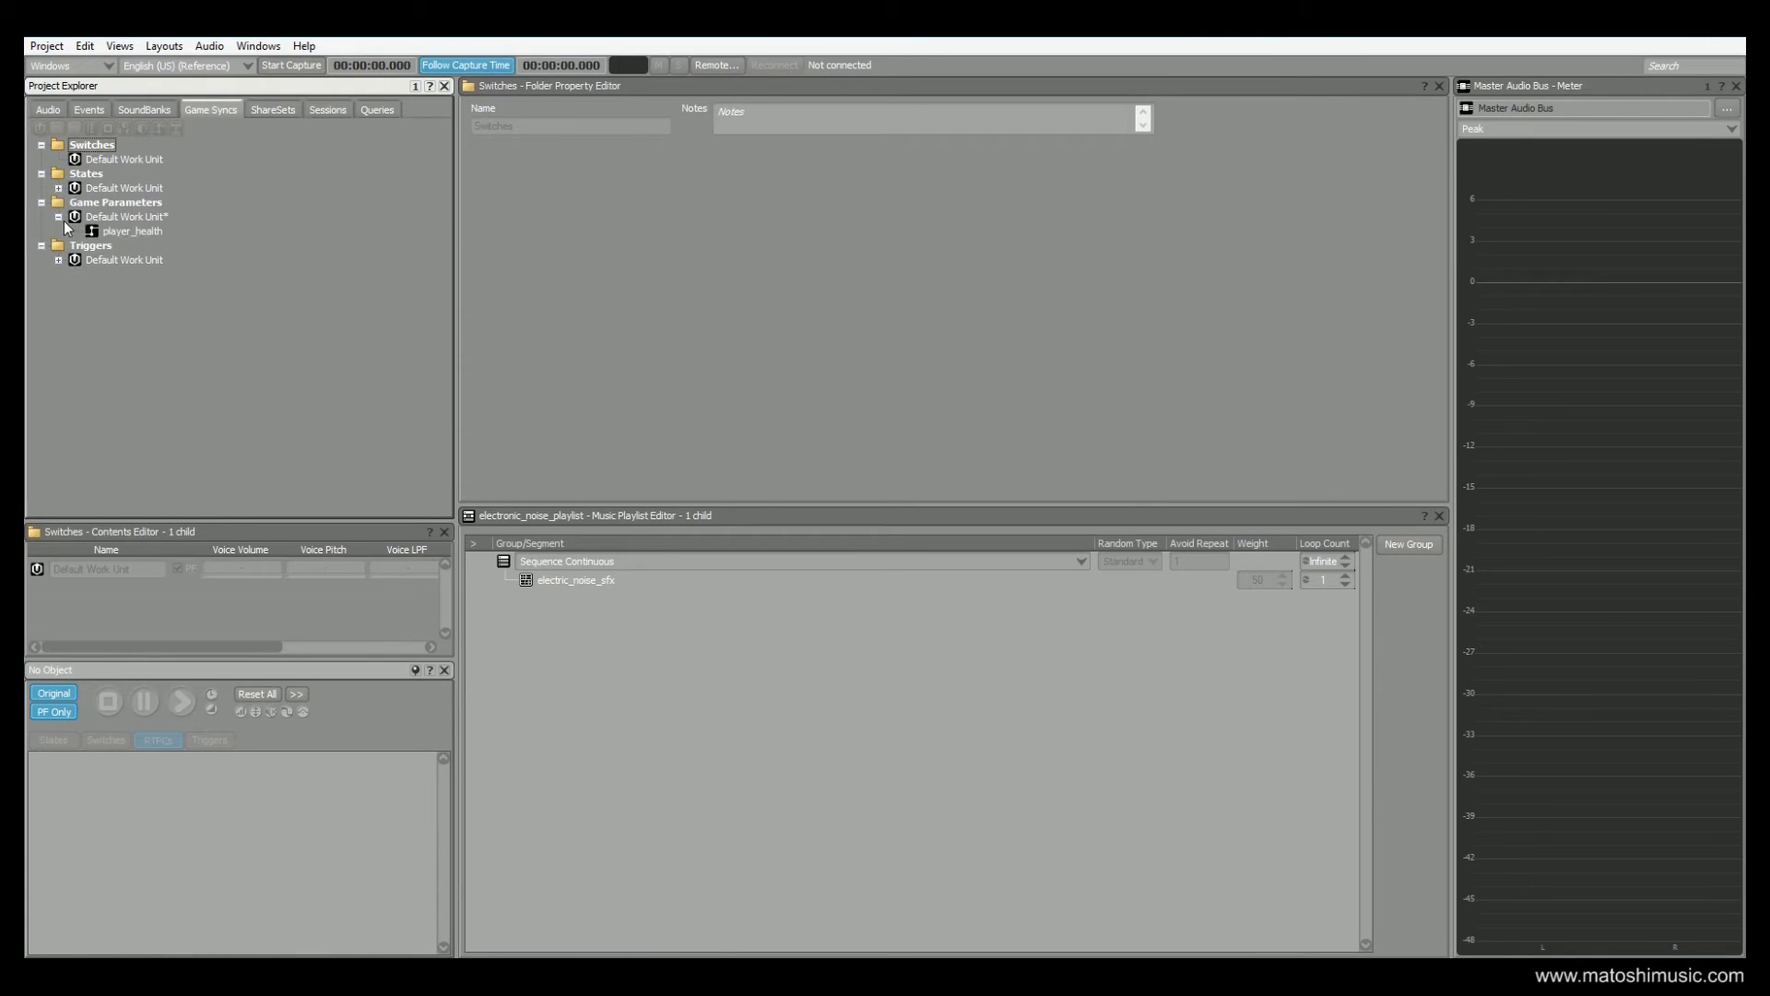
pyautogui.click(134, 232)
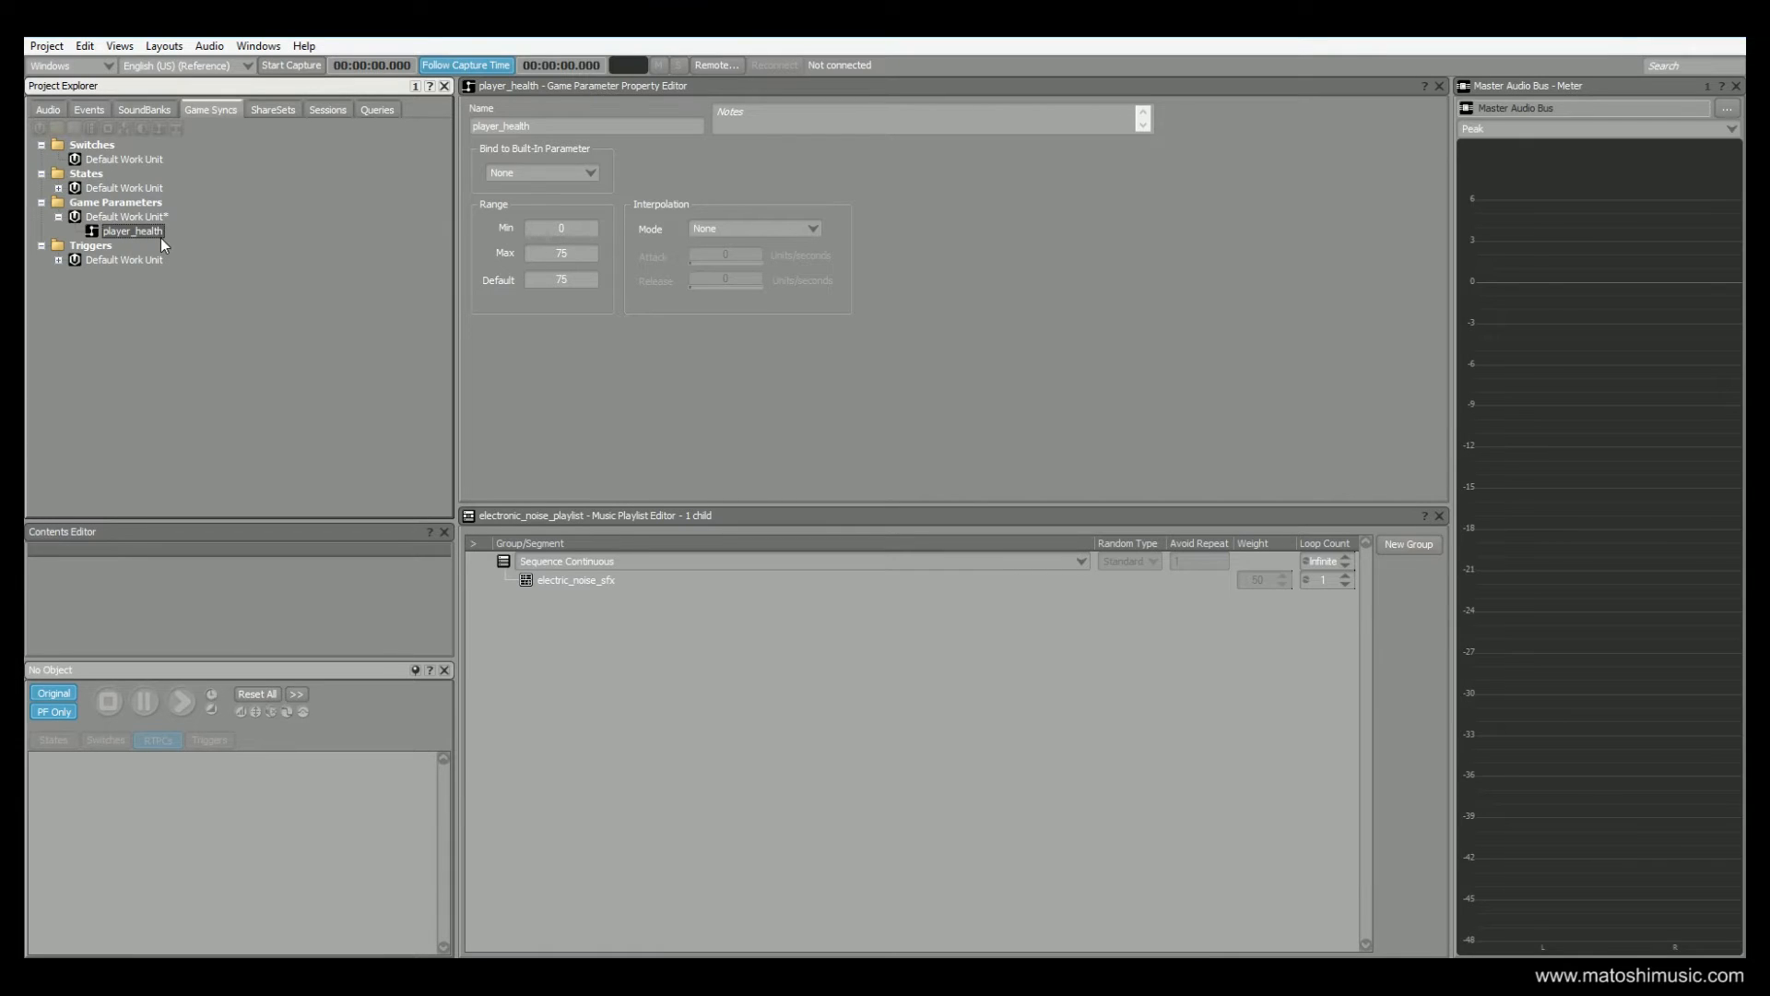
# Display the RTPC curve that maps player_health to Voice Low-pass Filter on the New Music Switch Container
pyautogui.click(48, 109)
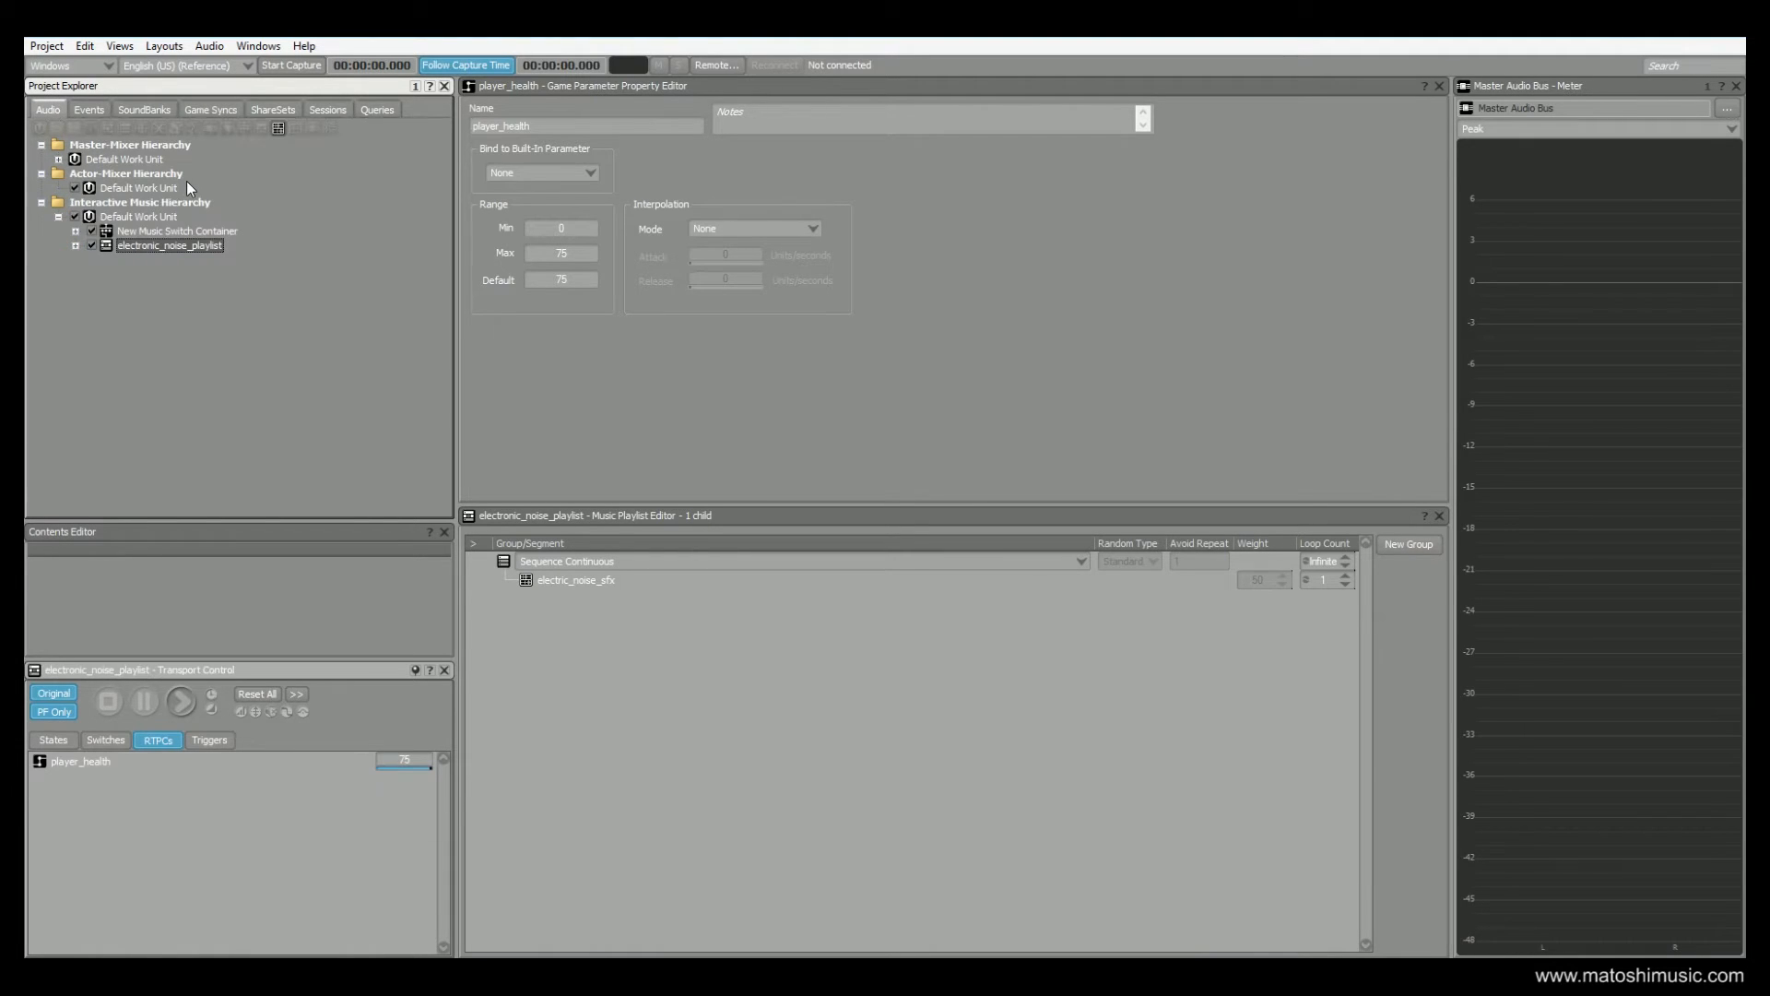
pyautogui.click(157, 231)
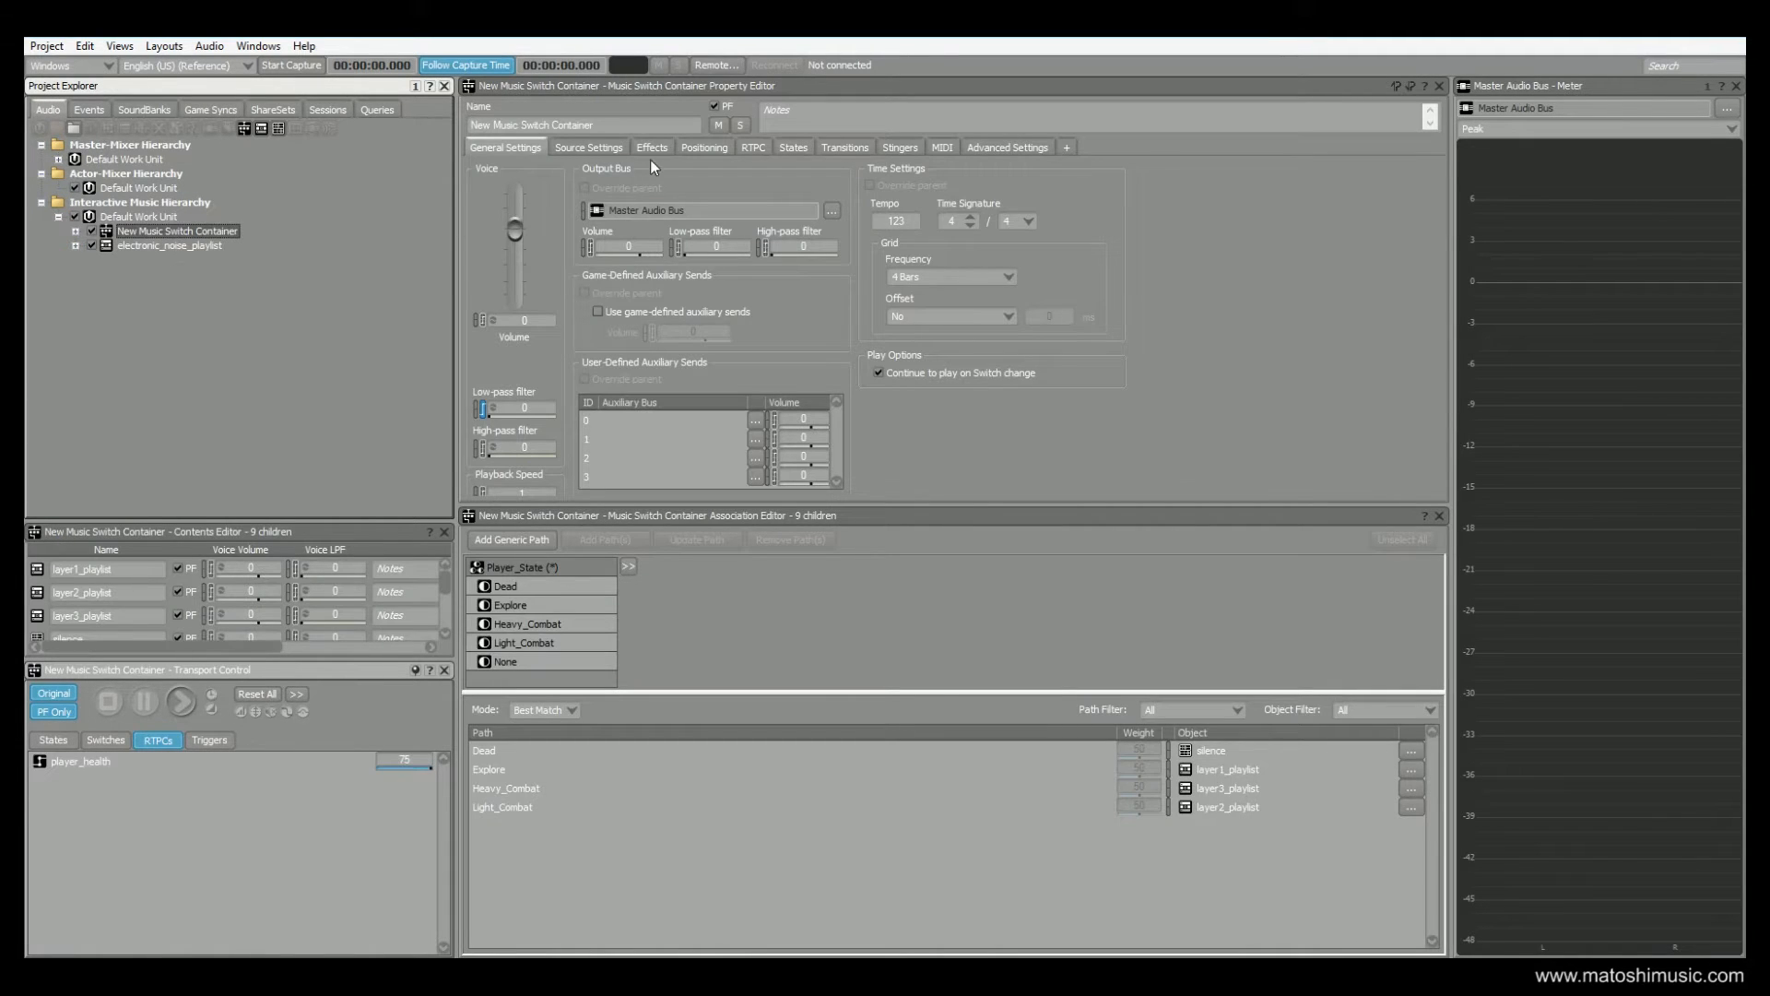
pyautogui.click(743, 149)
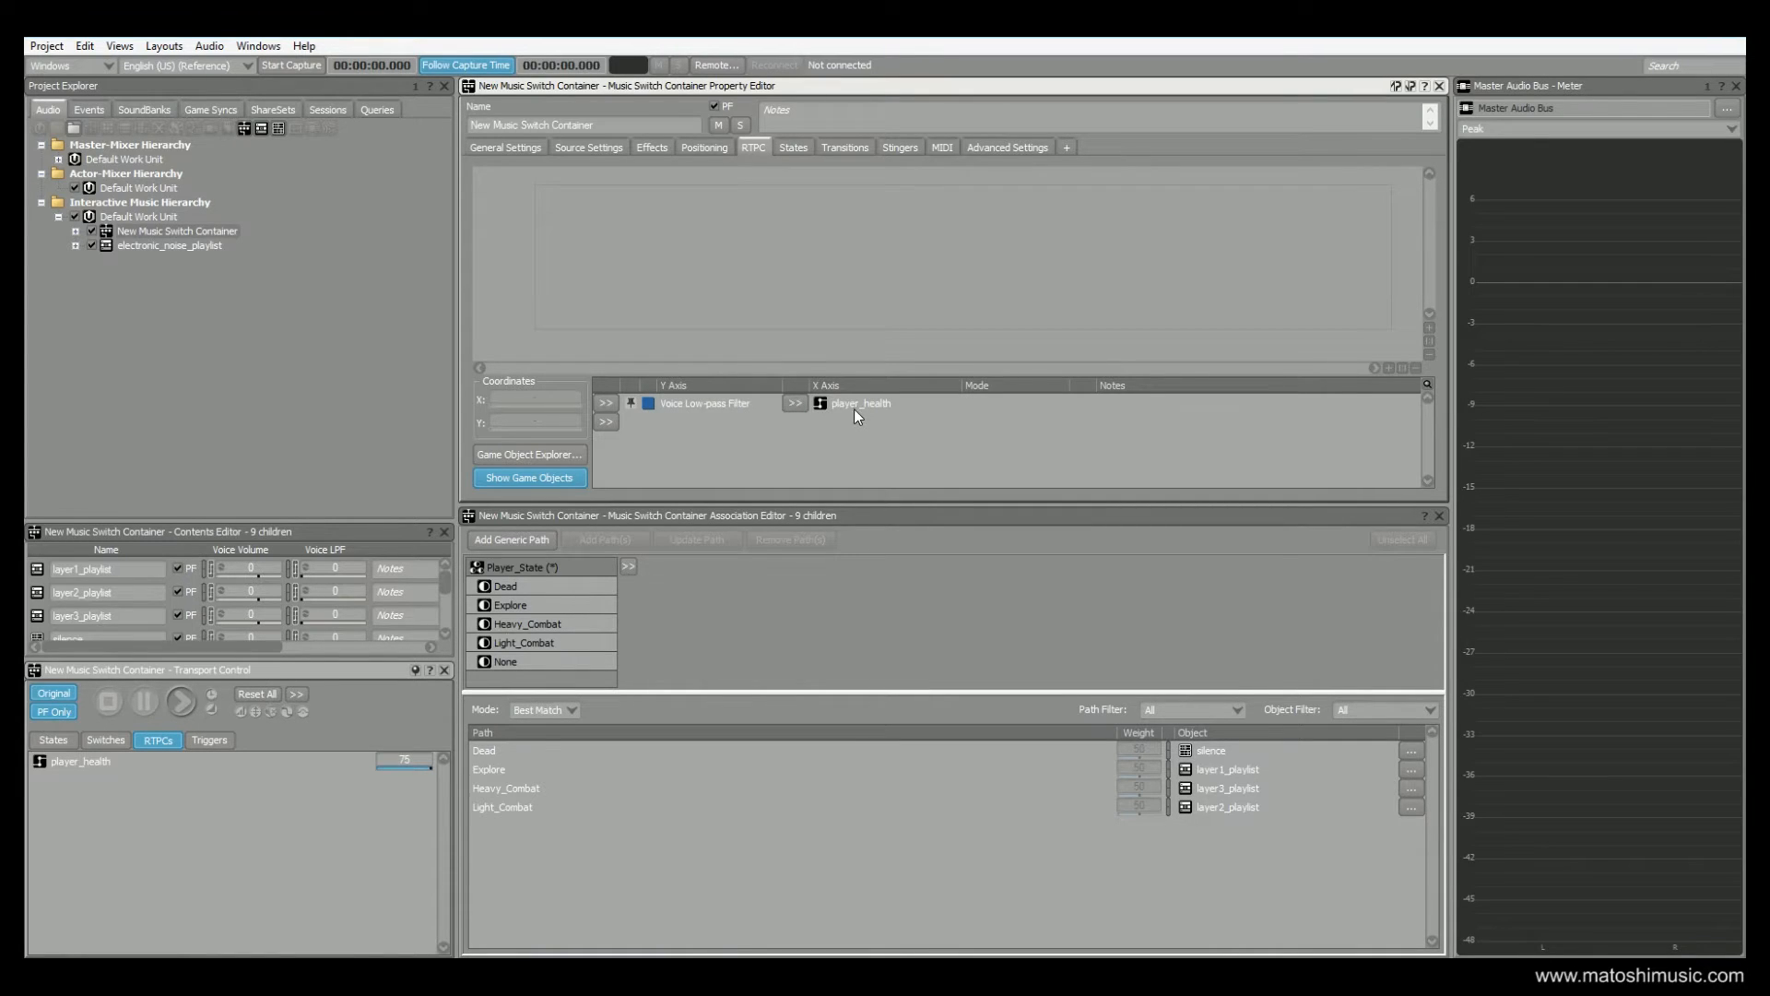
pyautogui.click(722, 407)
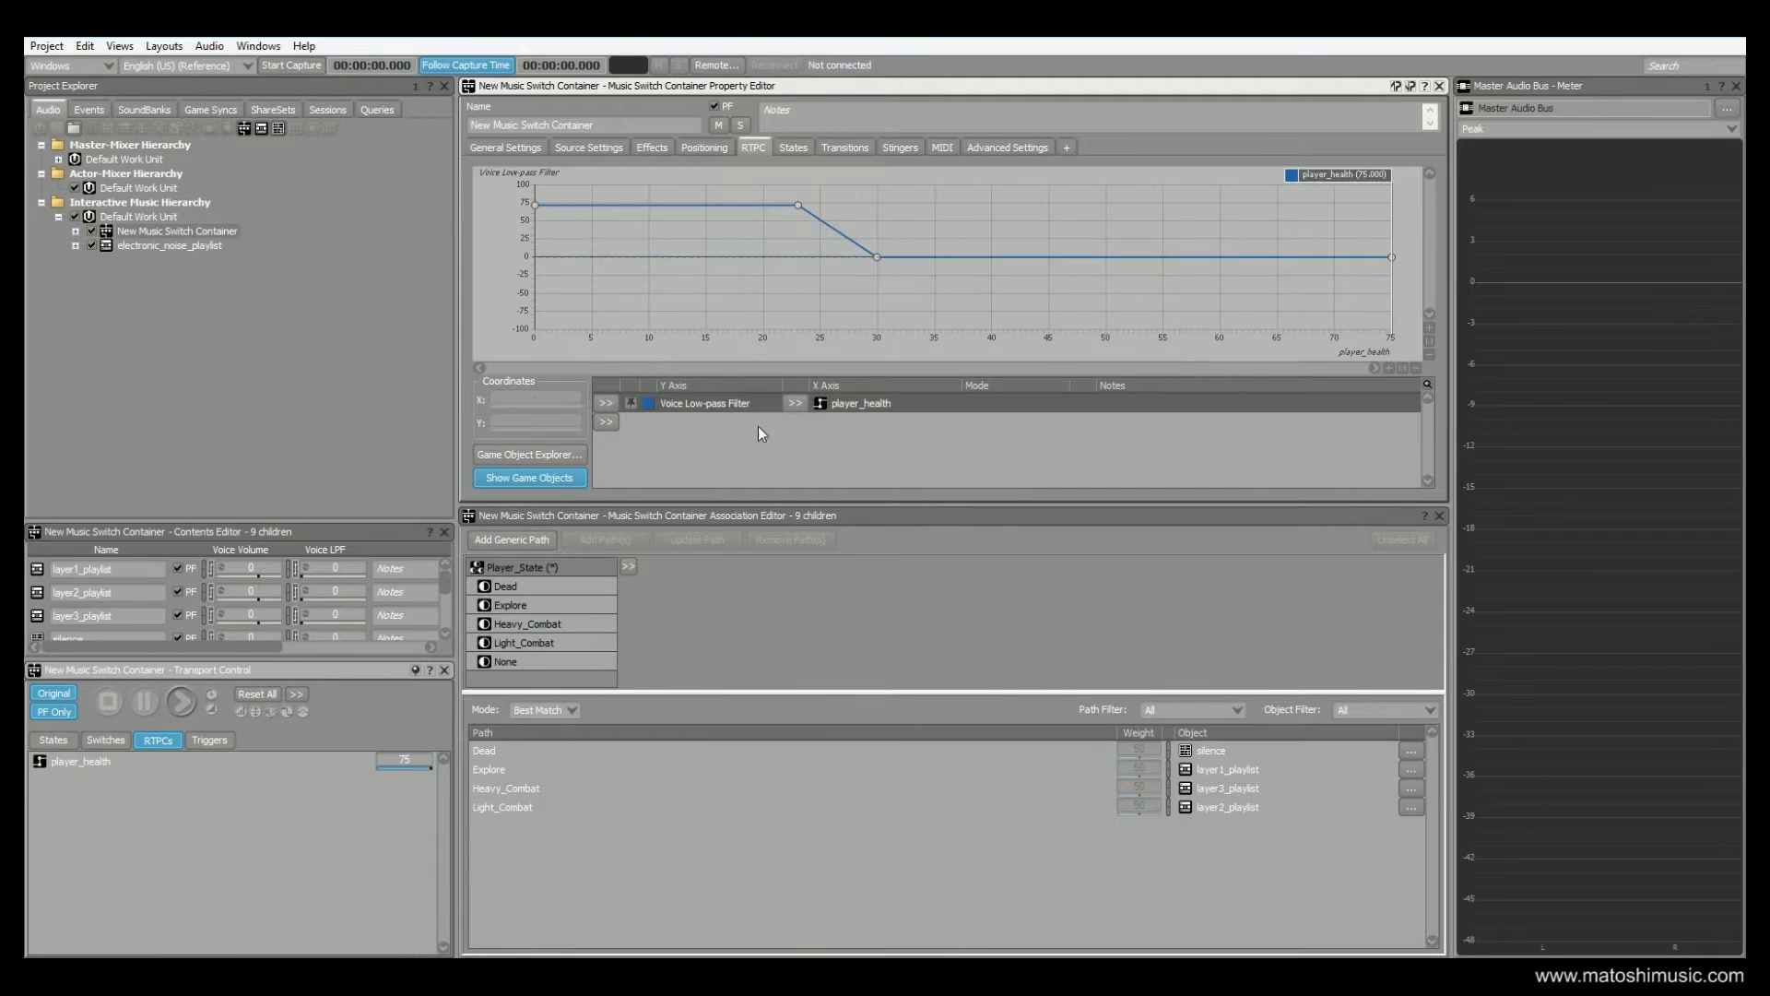
# Sweep player_health down to about 30 along the Voice Low-pass Filter curve and return it to 75
pyautogui.moveTo(1326, 175); pyautogui.dragTo(848, 145)
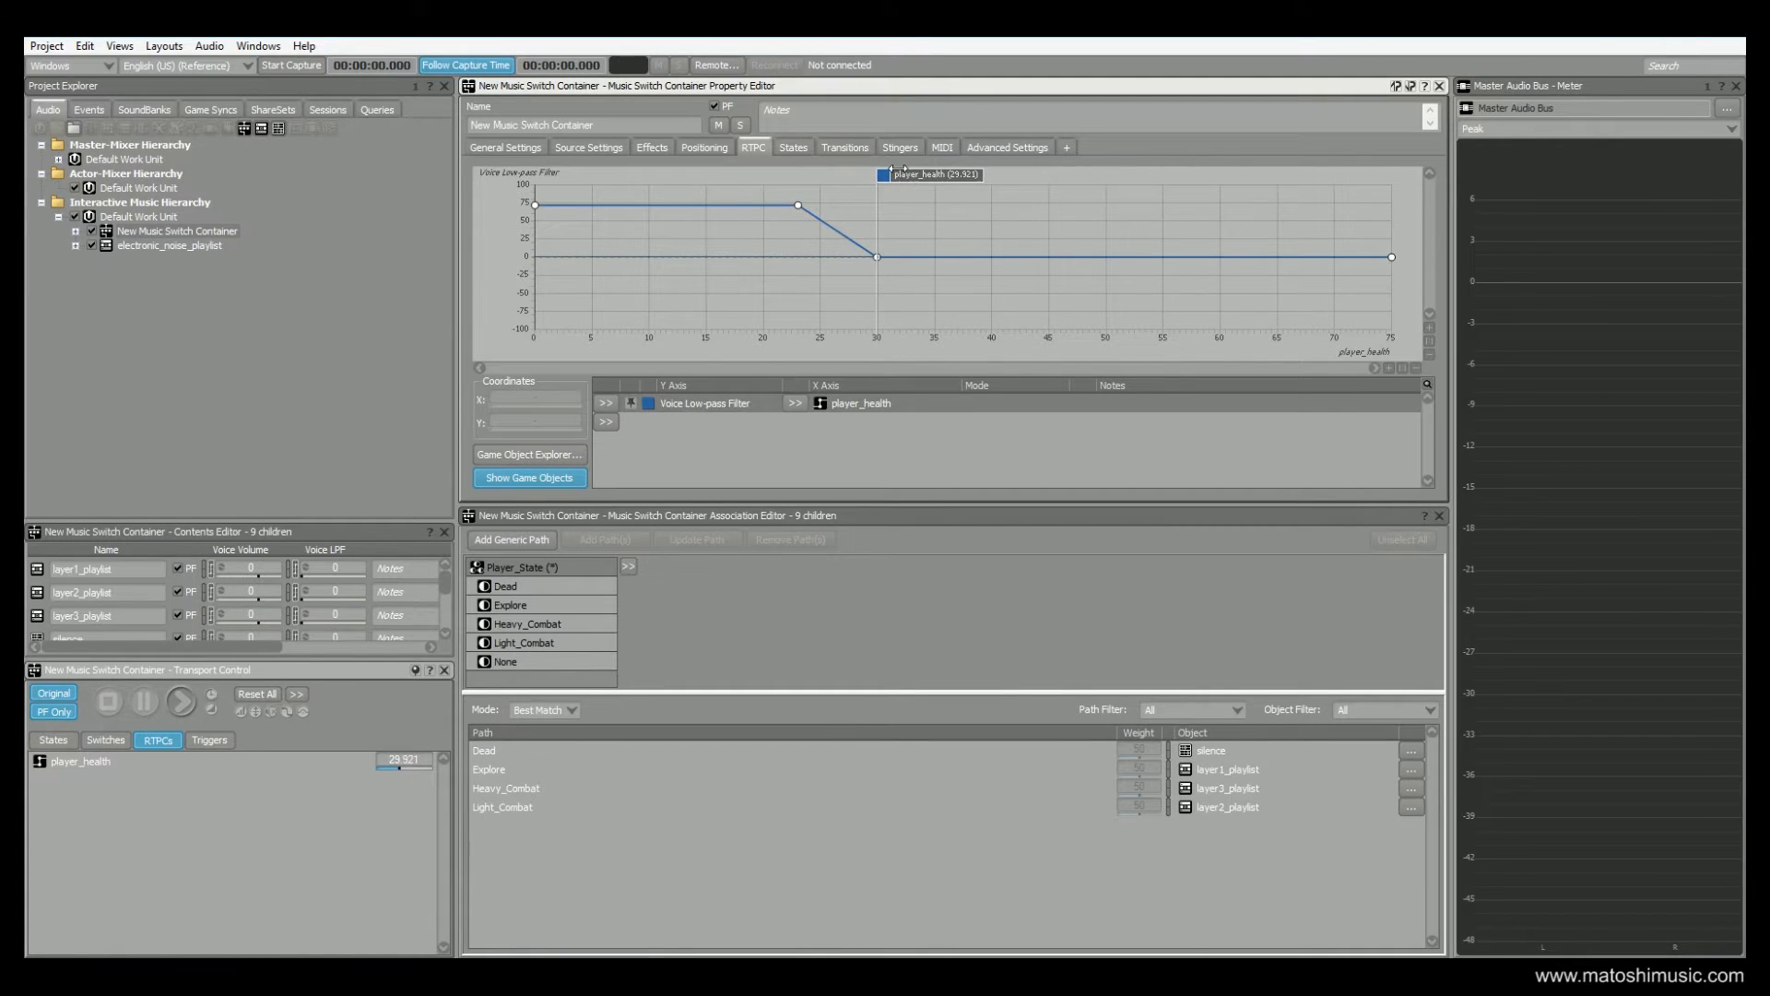
pyautogui.moveTo(894, 174); pyautogui.dragTo(1443, 198)
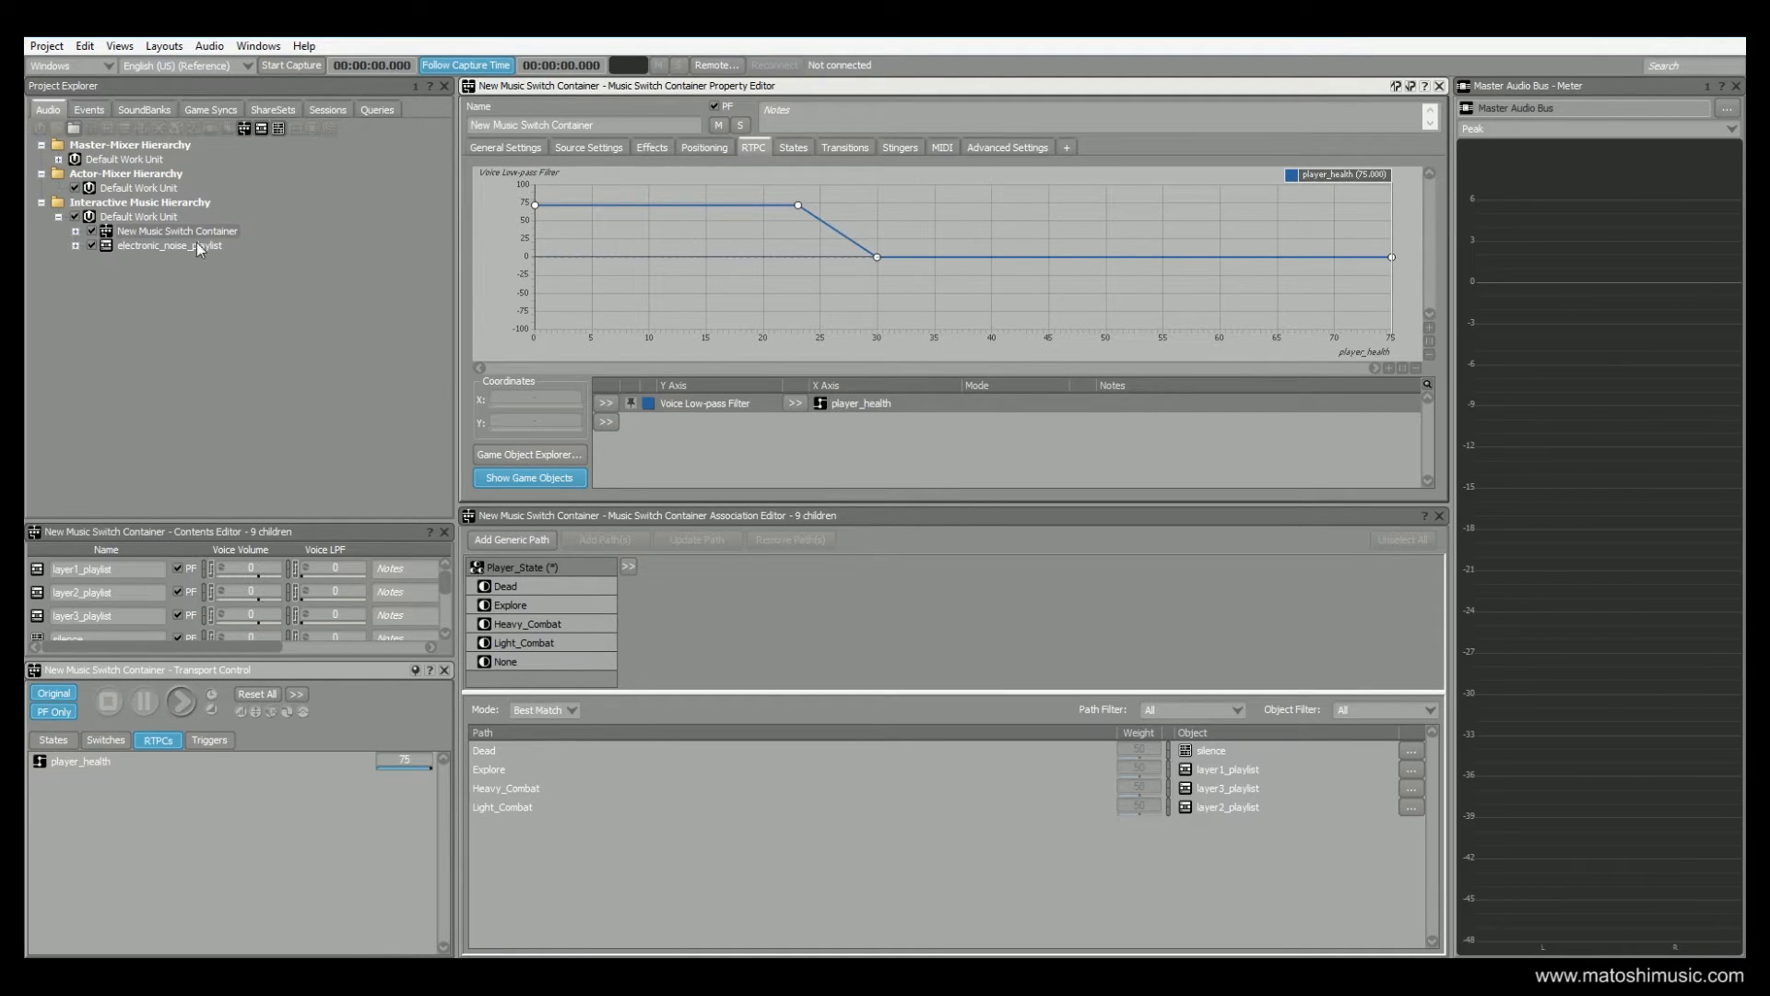
# Display electronic_noise_playlist's Voice Volume RTPC curve and sweep player_health along it, returning it to 75
pyautogui.click(136, 246)
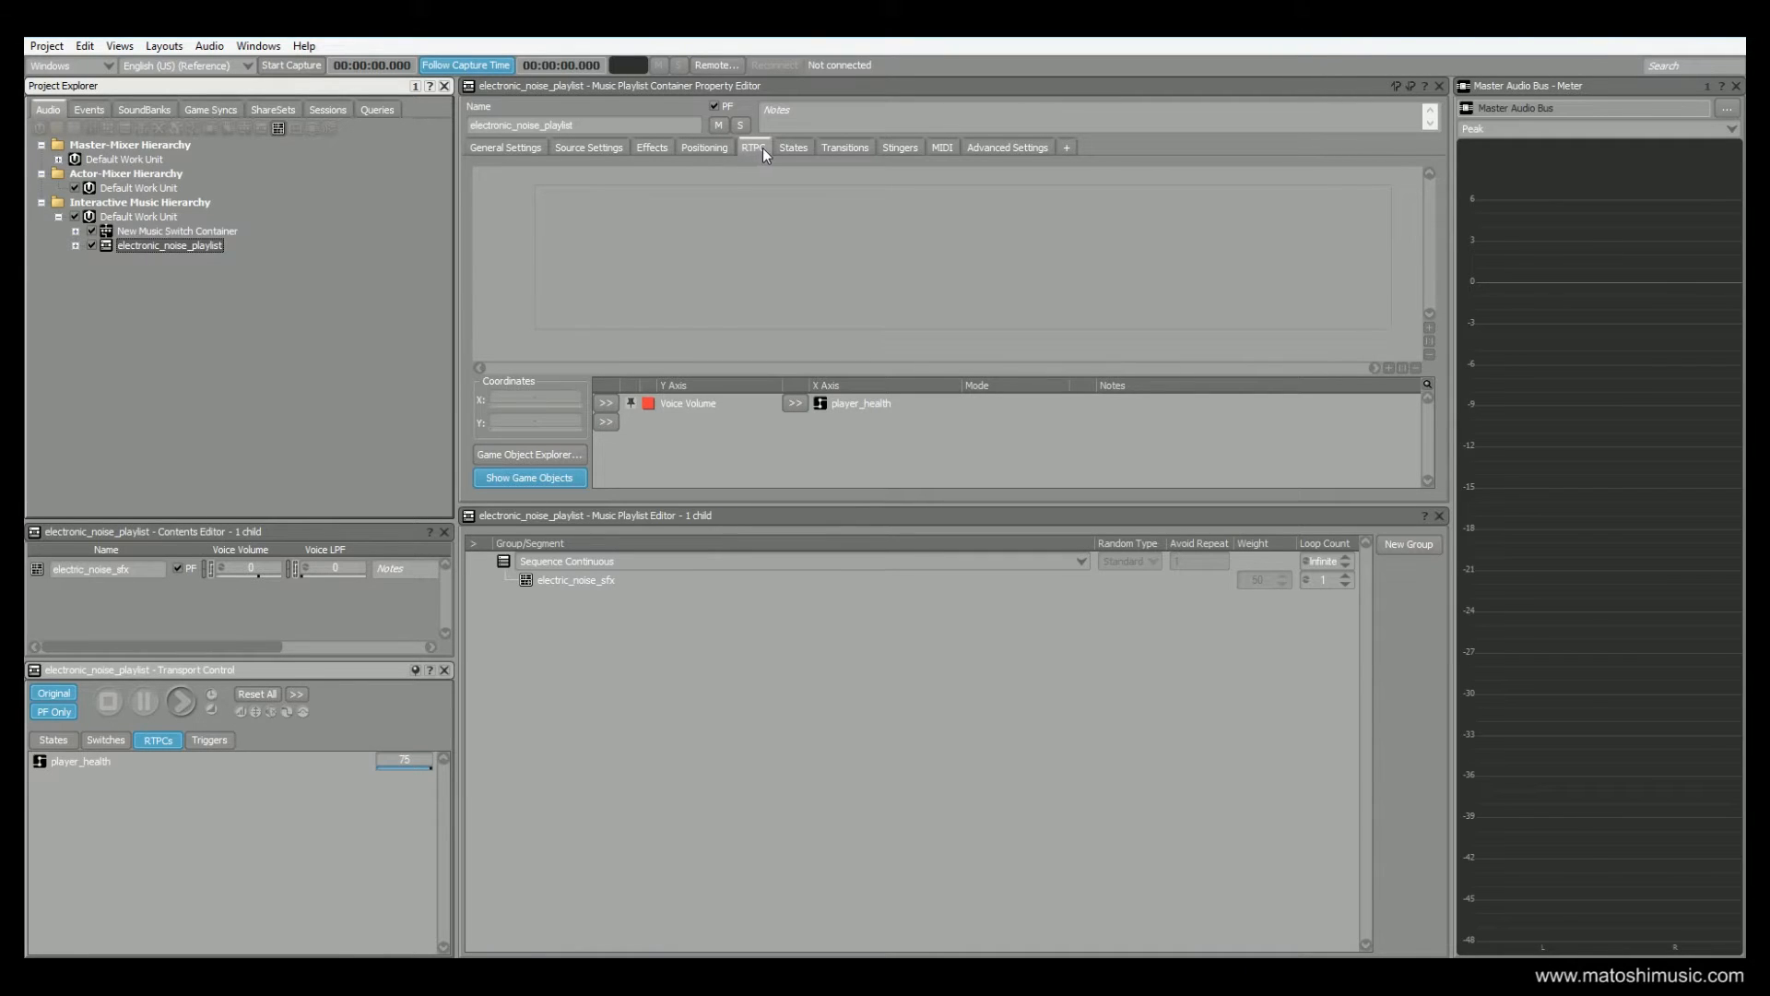
pyautogui.click(683, 402)
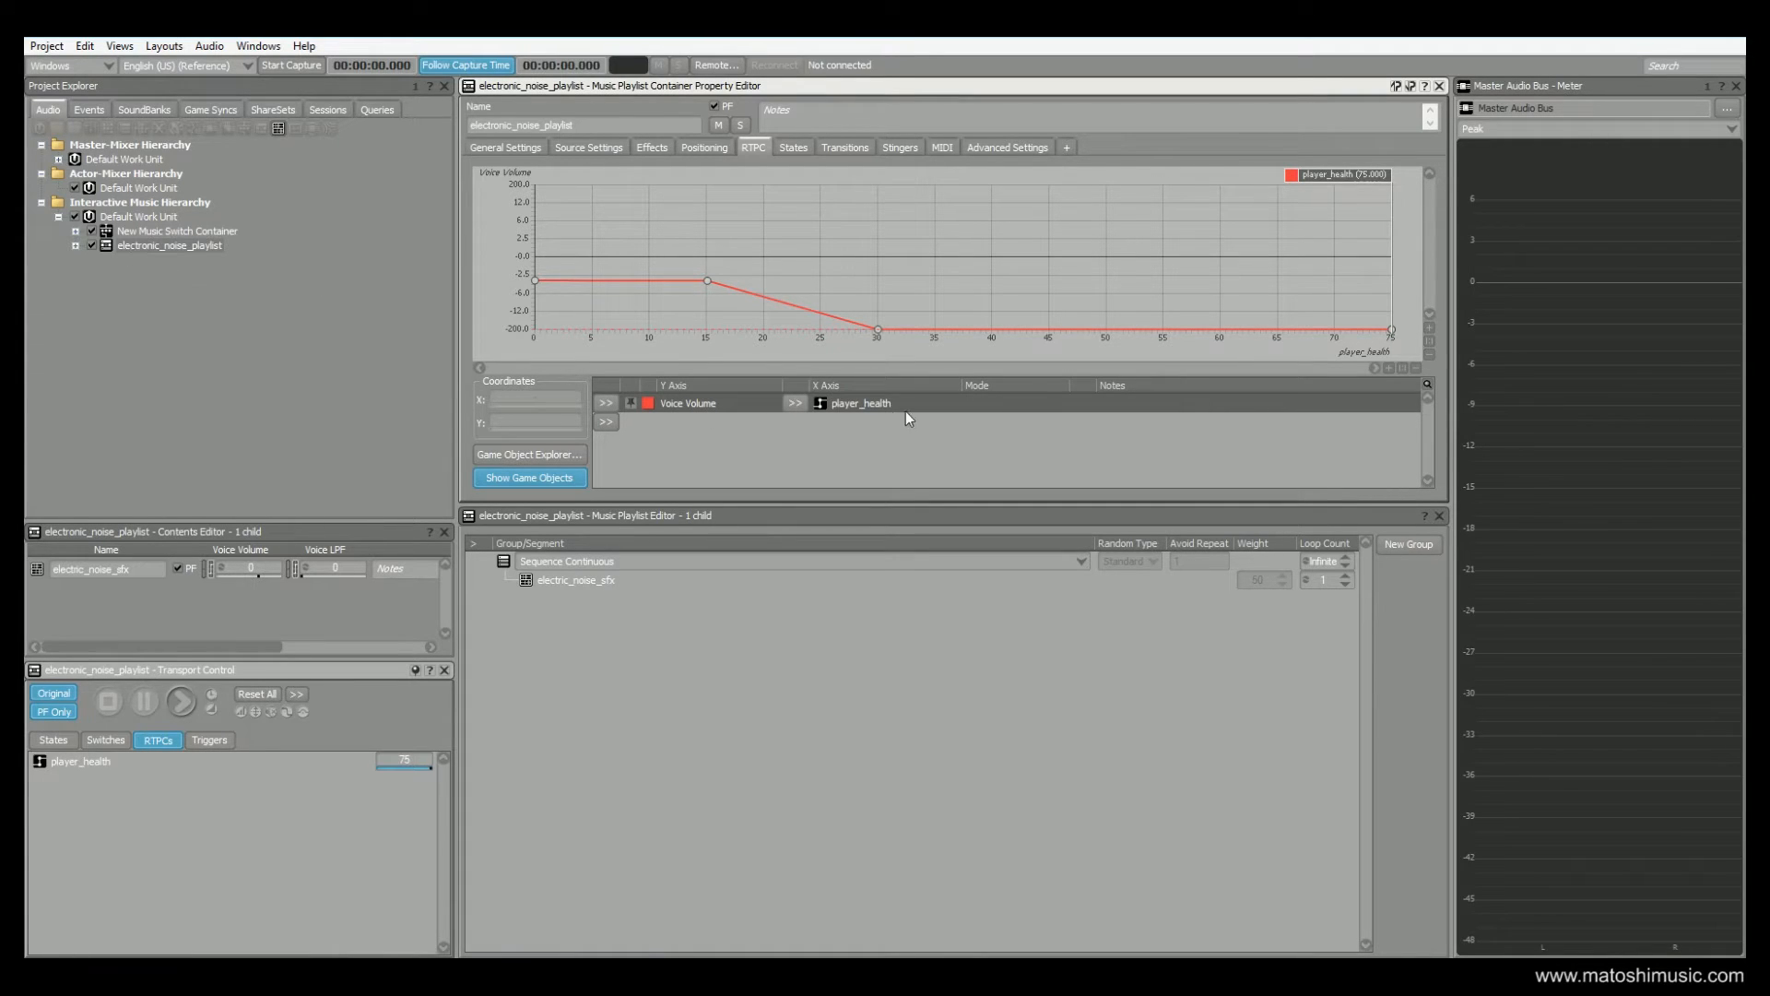
pyautogui.moveTo(1389, 180)
pyautogui.mouseDown()
pyautogui.moveTo(1003, 179)
pyautogui.moveTo(1399, 188)
pyautogui.mouseUp()
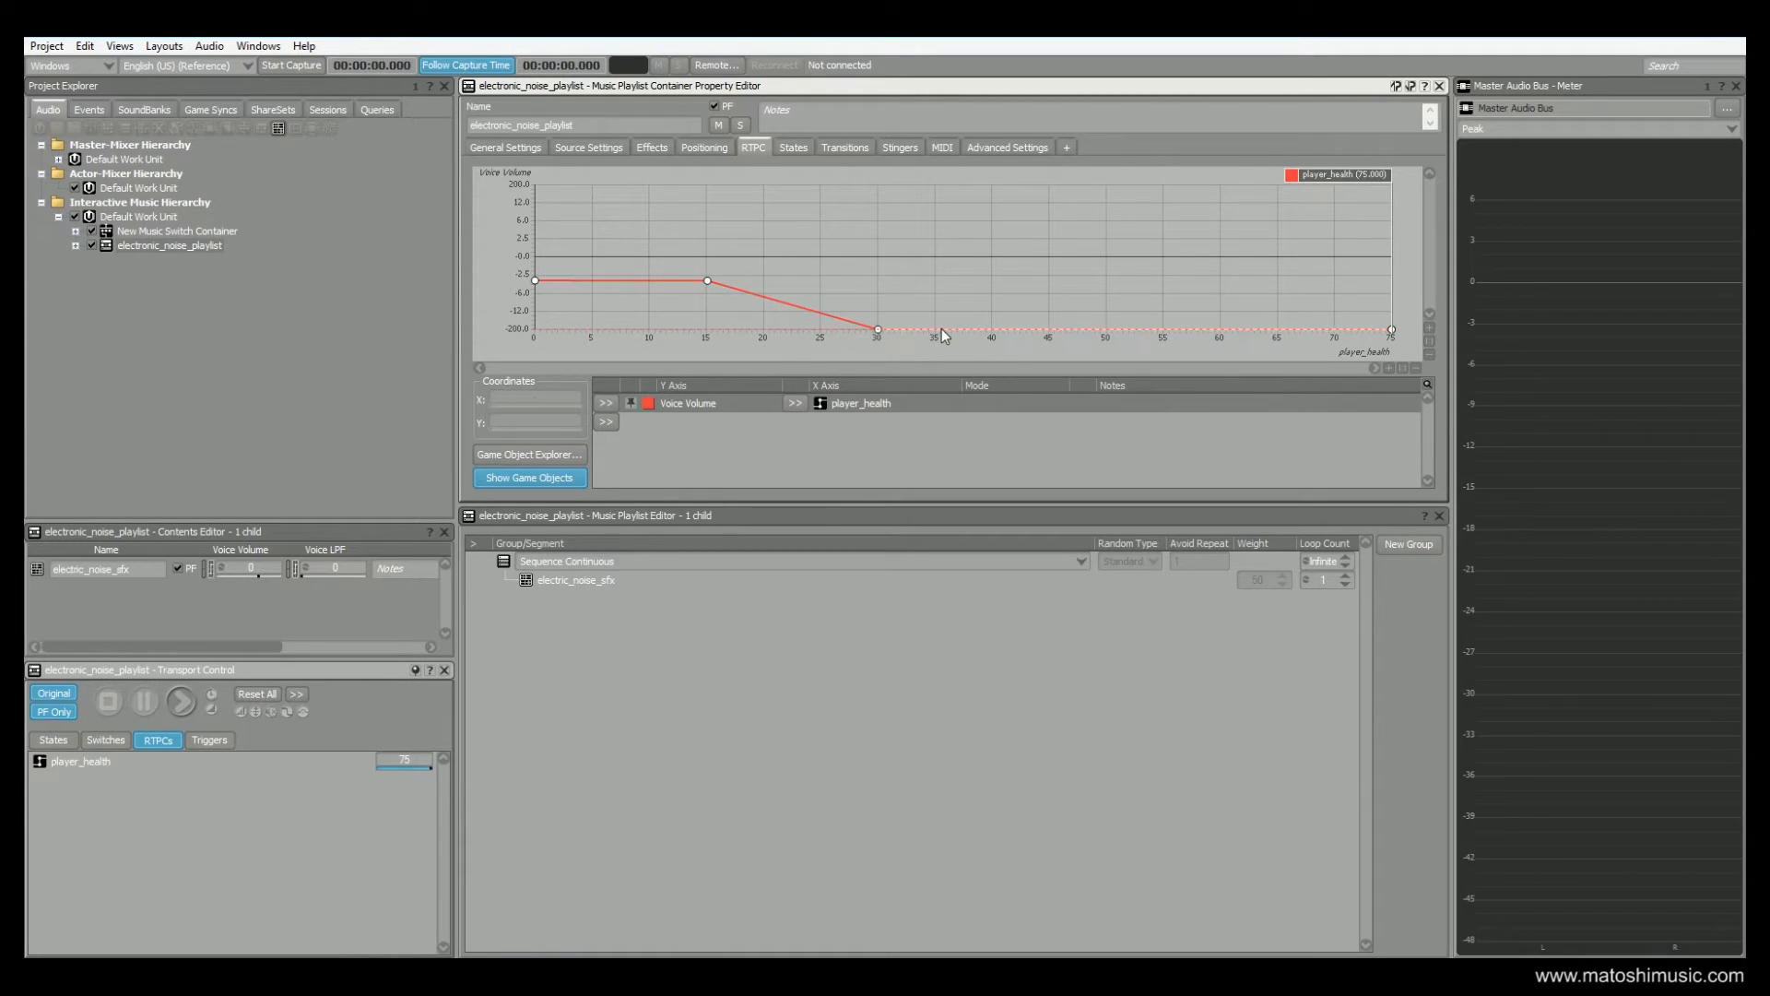
pyautogui.moveTo(1313, 175); pyautogui.dragTo(522, 164)
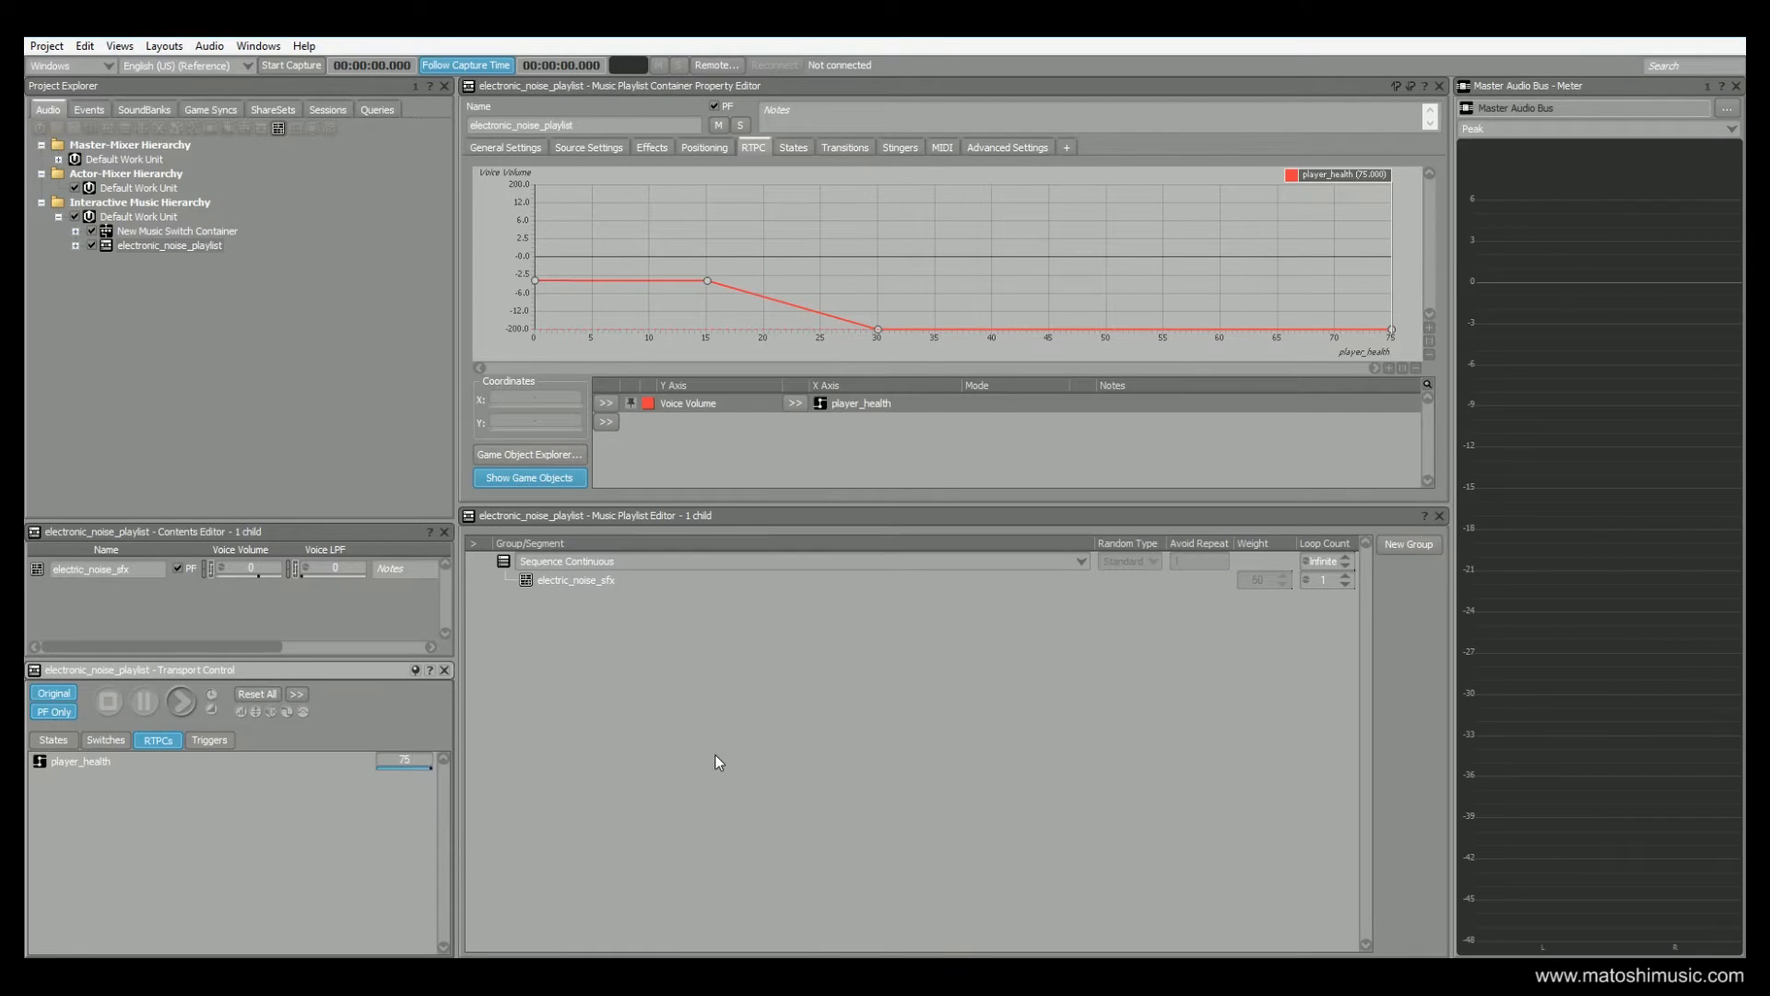
# Open the Soundcaster, play level_start, and fire enemies_active and boss_active over the music
pyautogui.click(120, 46)
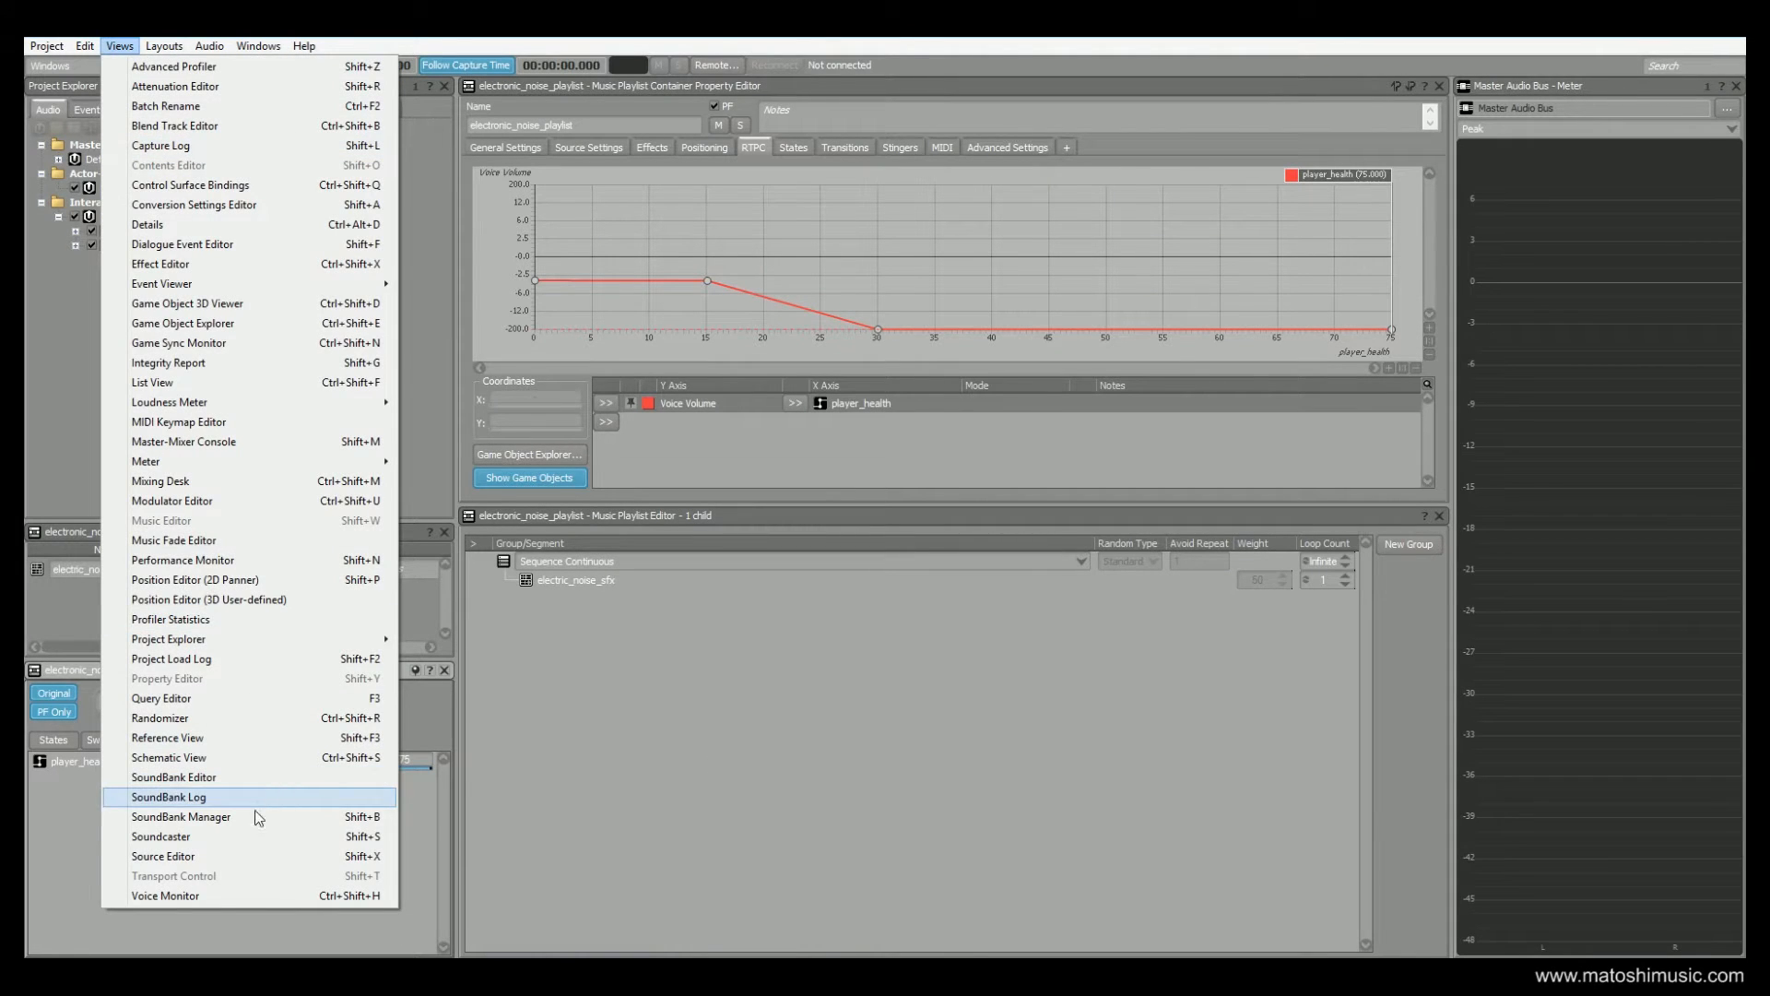
pyautogui.click(263, 837)
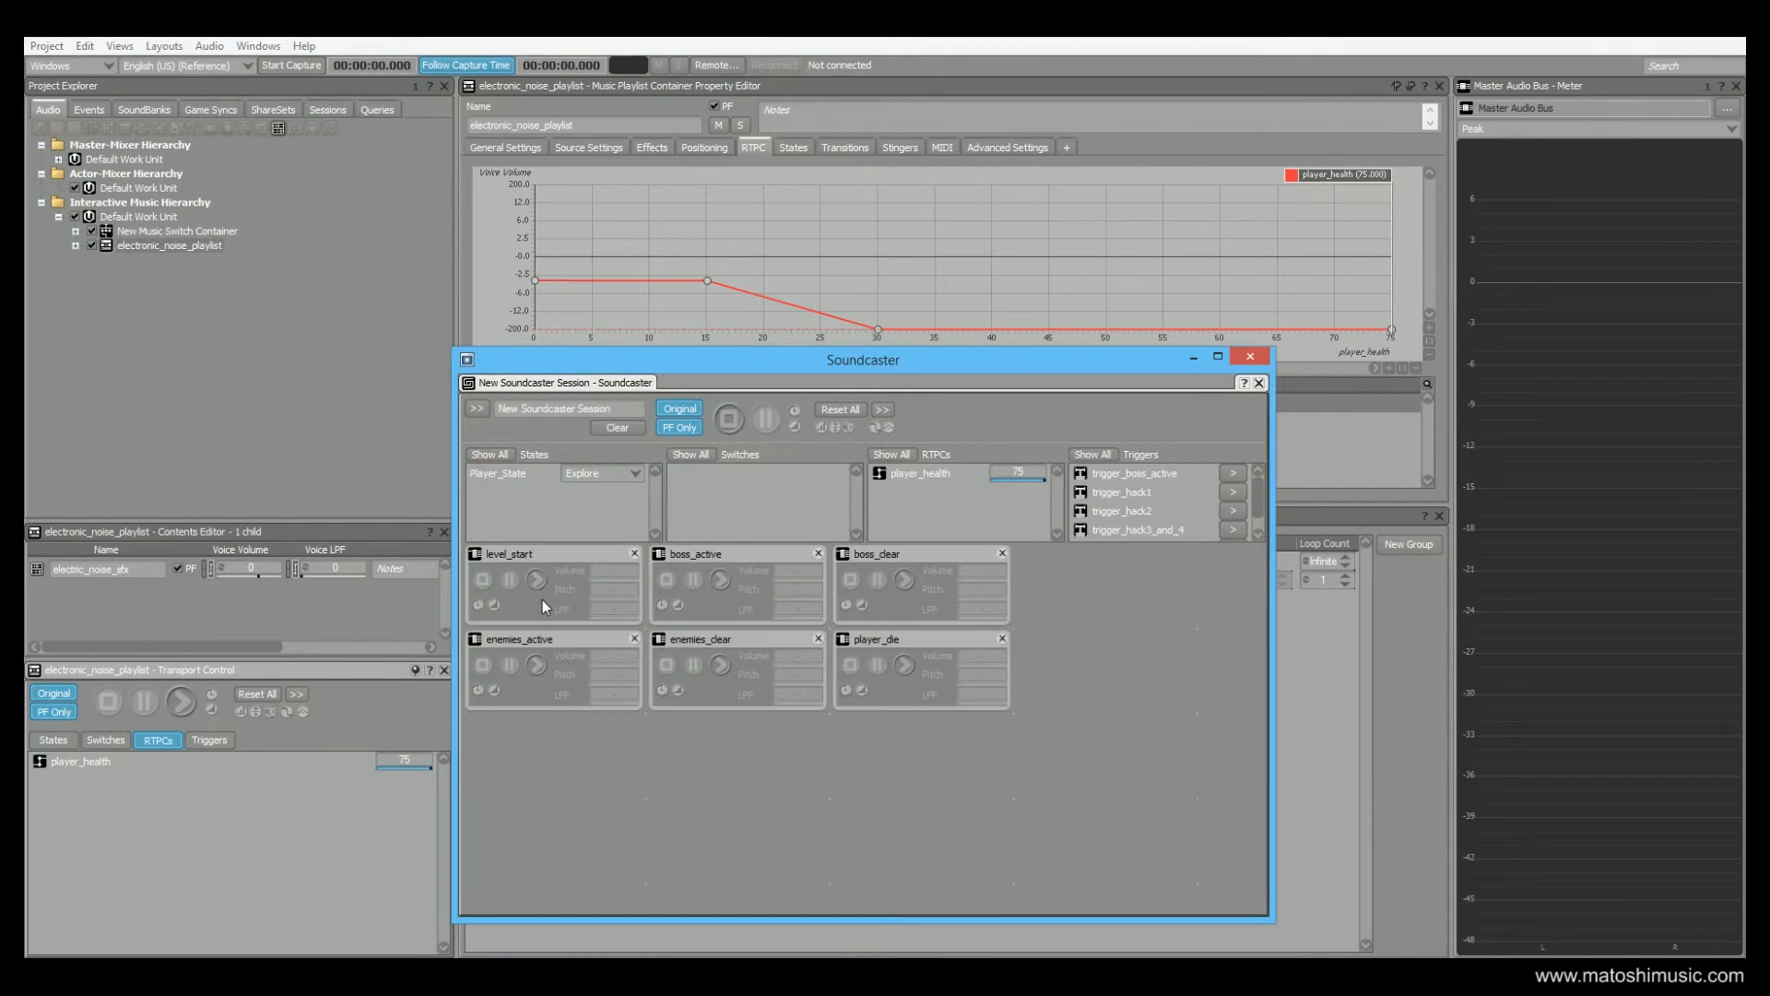
pyautogui.click(539, 584)
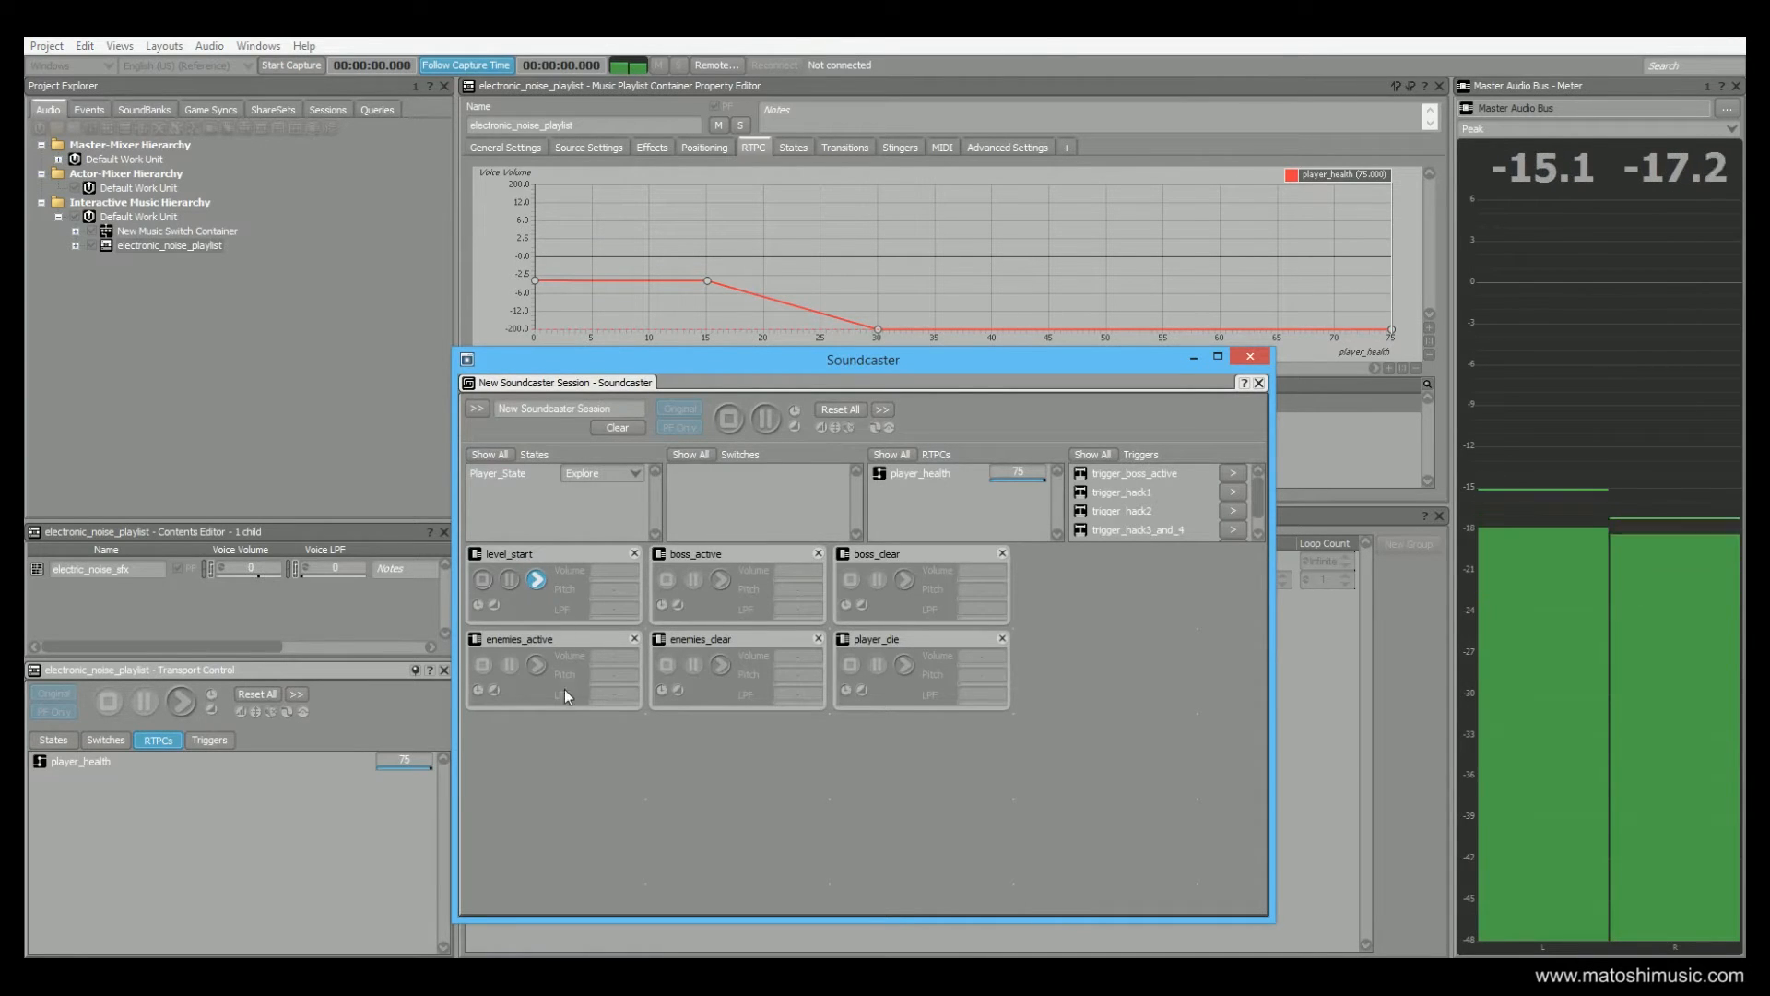
pyautogui.click(532, 667)
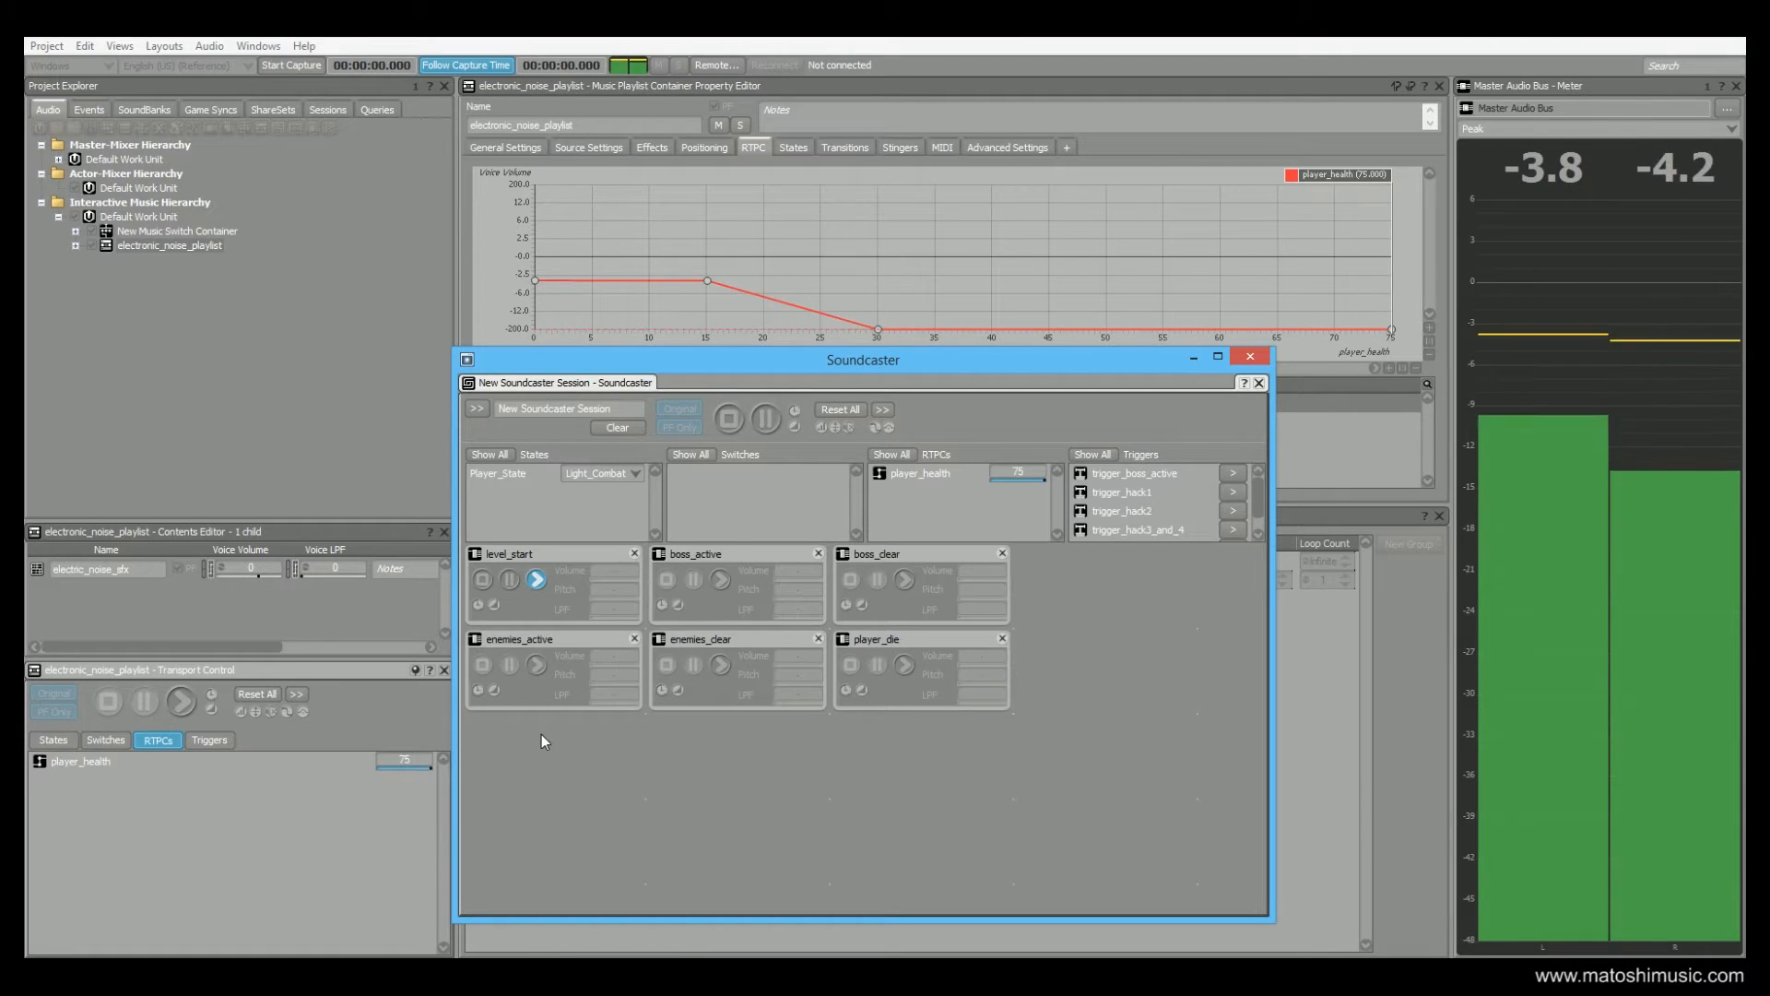
pyautogui.click(721, 581)
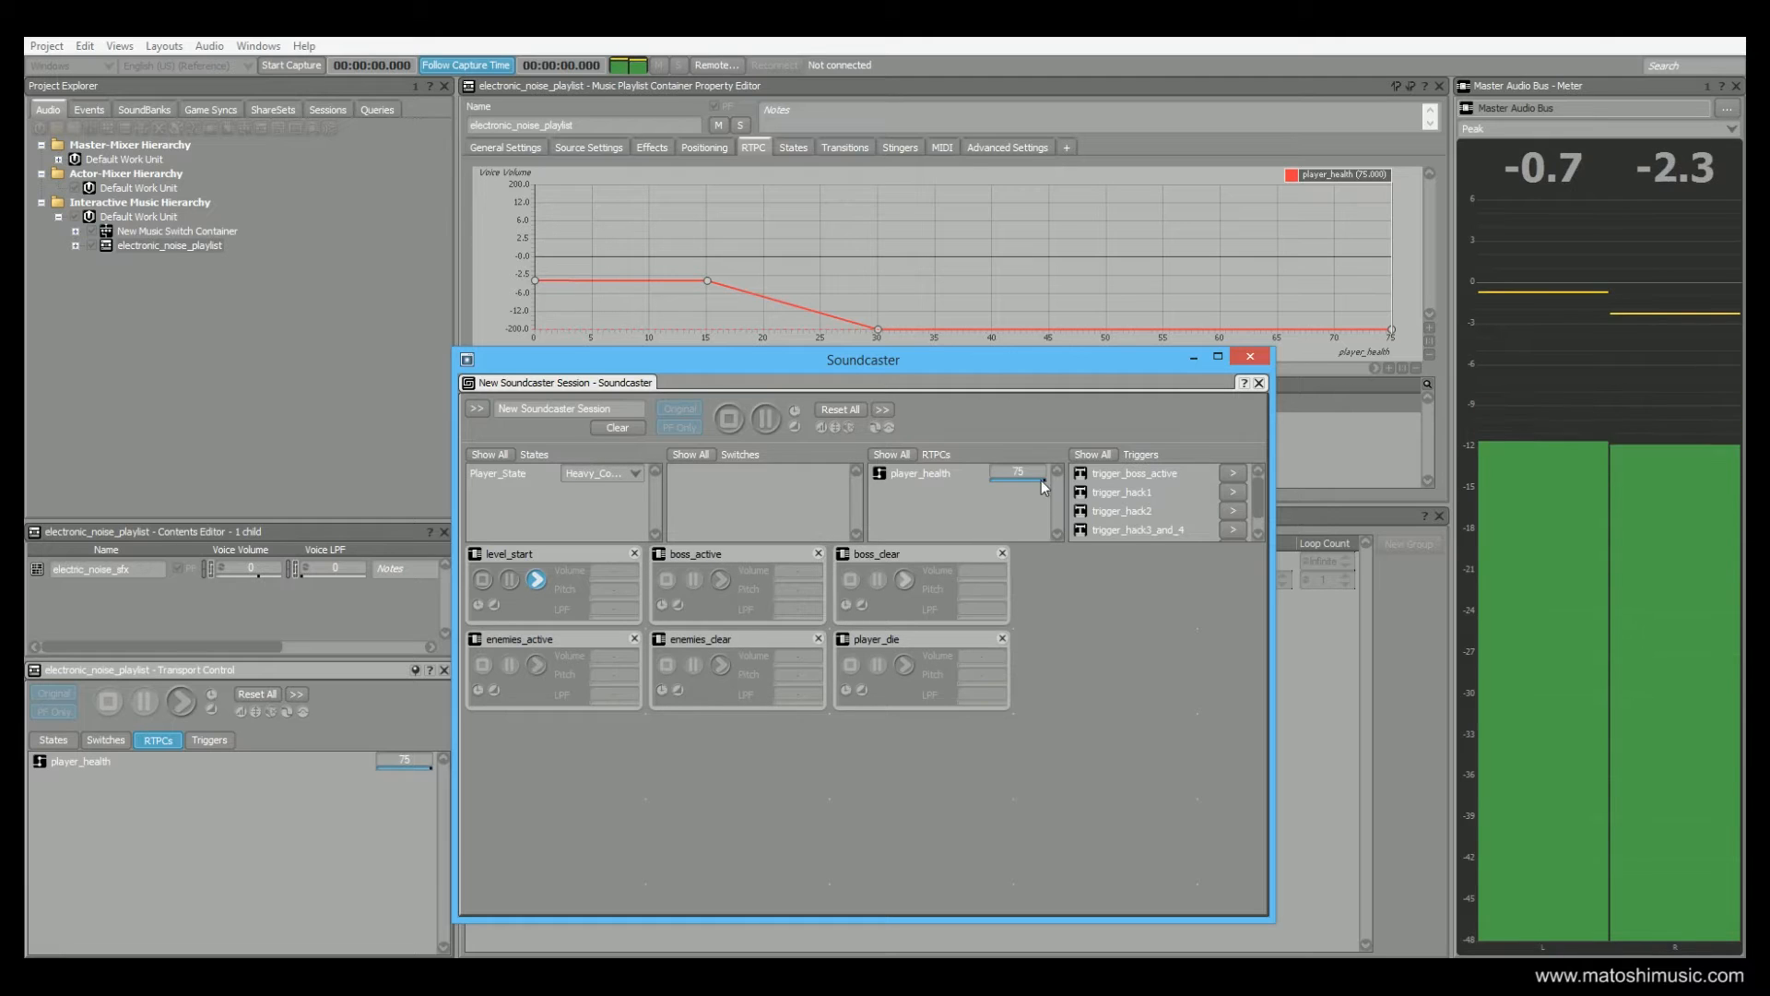
# Lower player_health to 0 in the Soundcaster while the heavy combat music plays, and stop level_start
pyautogui.moveTo(1043, 479)
pyautogui.mouseDown()
pyautogui.moveTo(1007, 479)
pyautogui.moveTo(1058, 491)
pyautogui.moveTo(940, 491)
pyautogui.mouseUp()
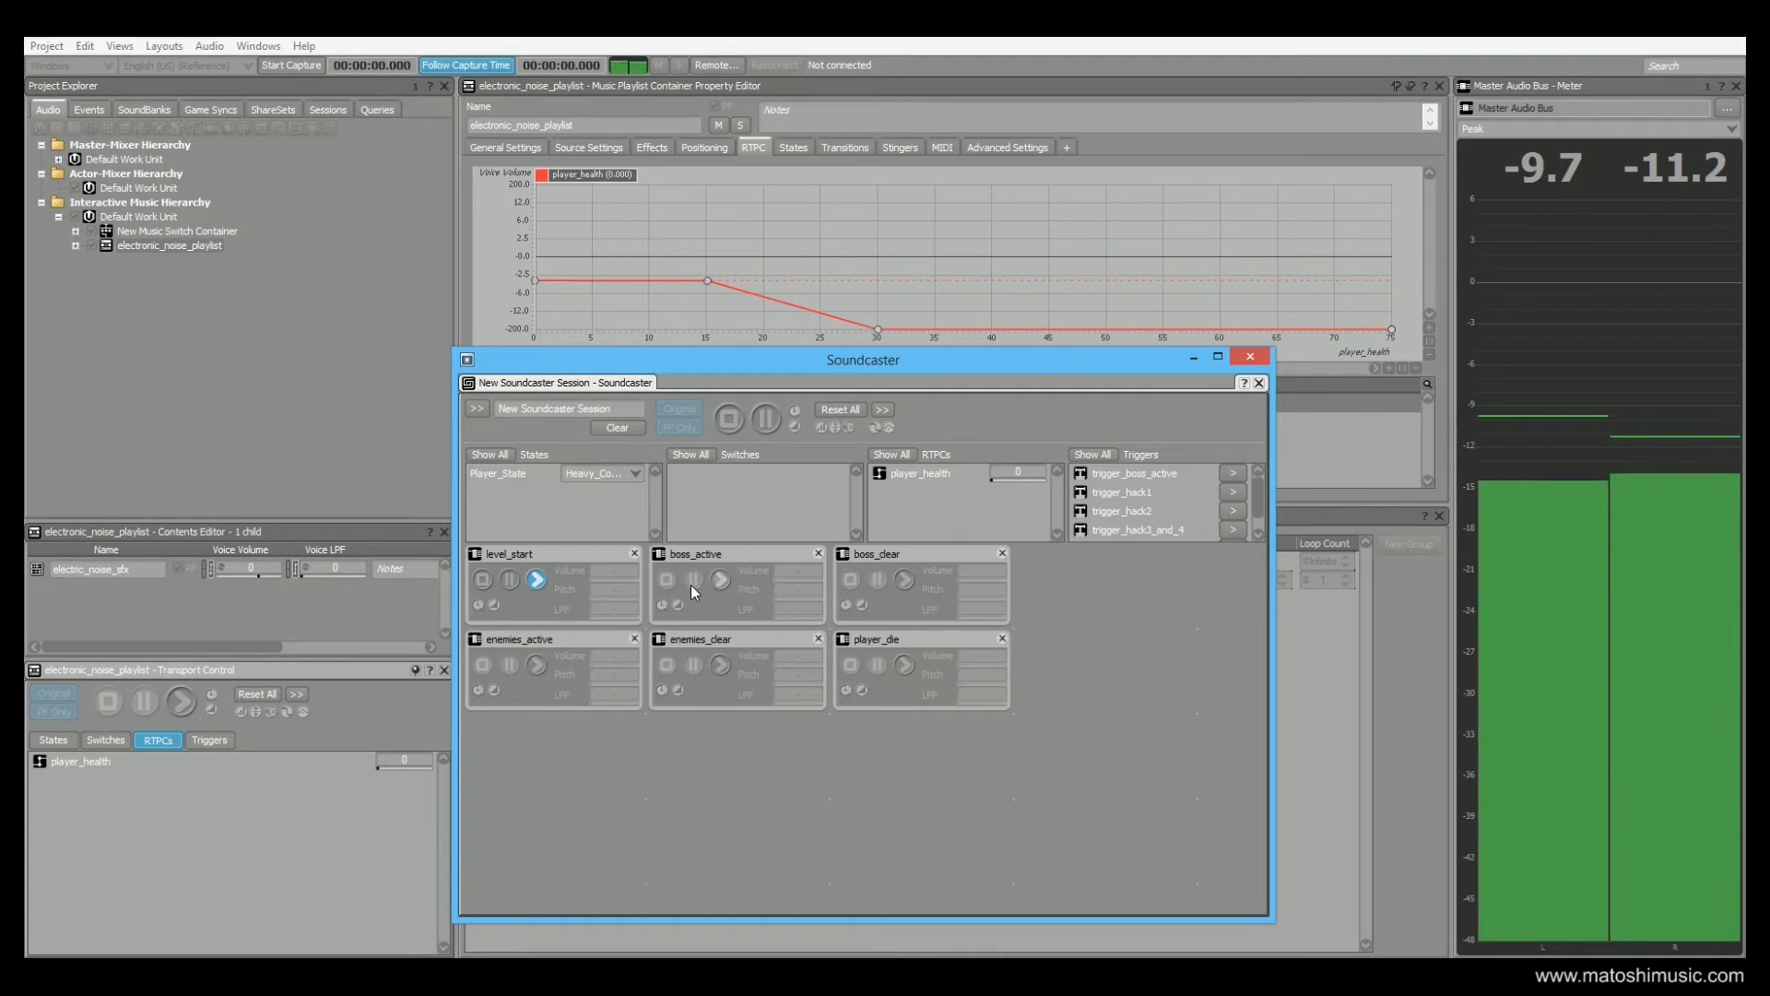
pyautogui.click(484, 579)
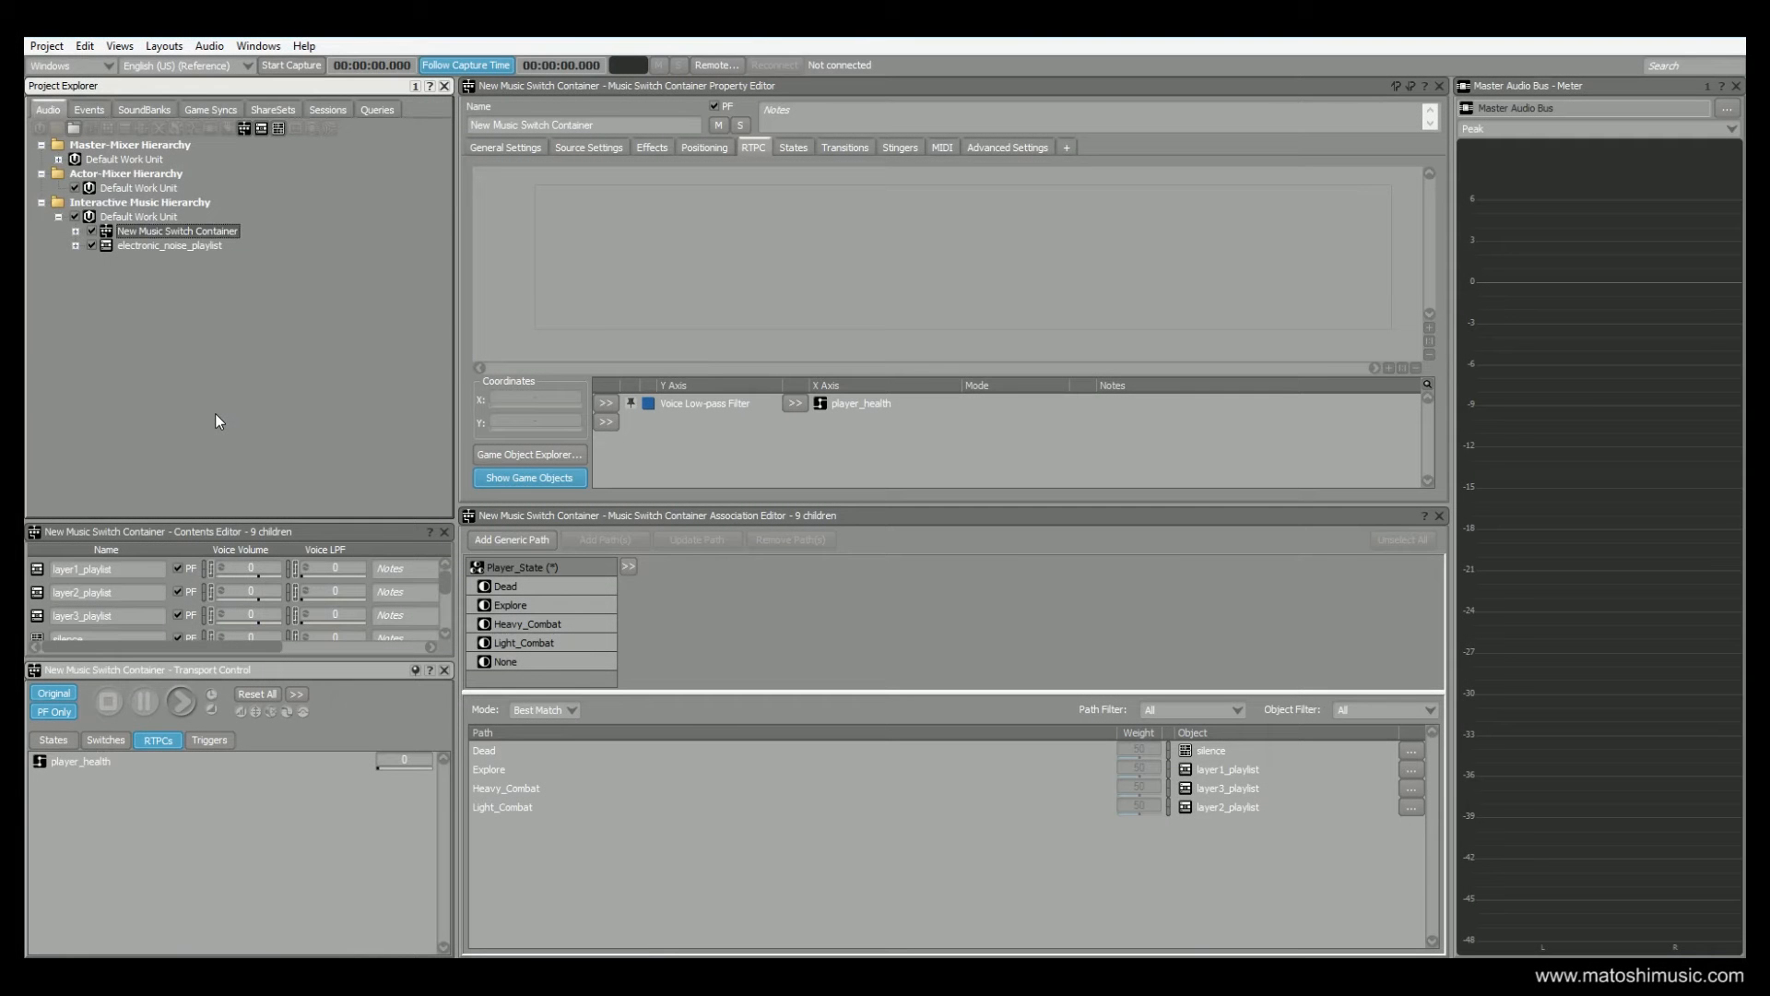
# Open the player_die event and go through its Set State, Play and Trigger actions to view their properties
pyautogui.click(88, 111)
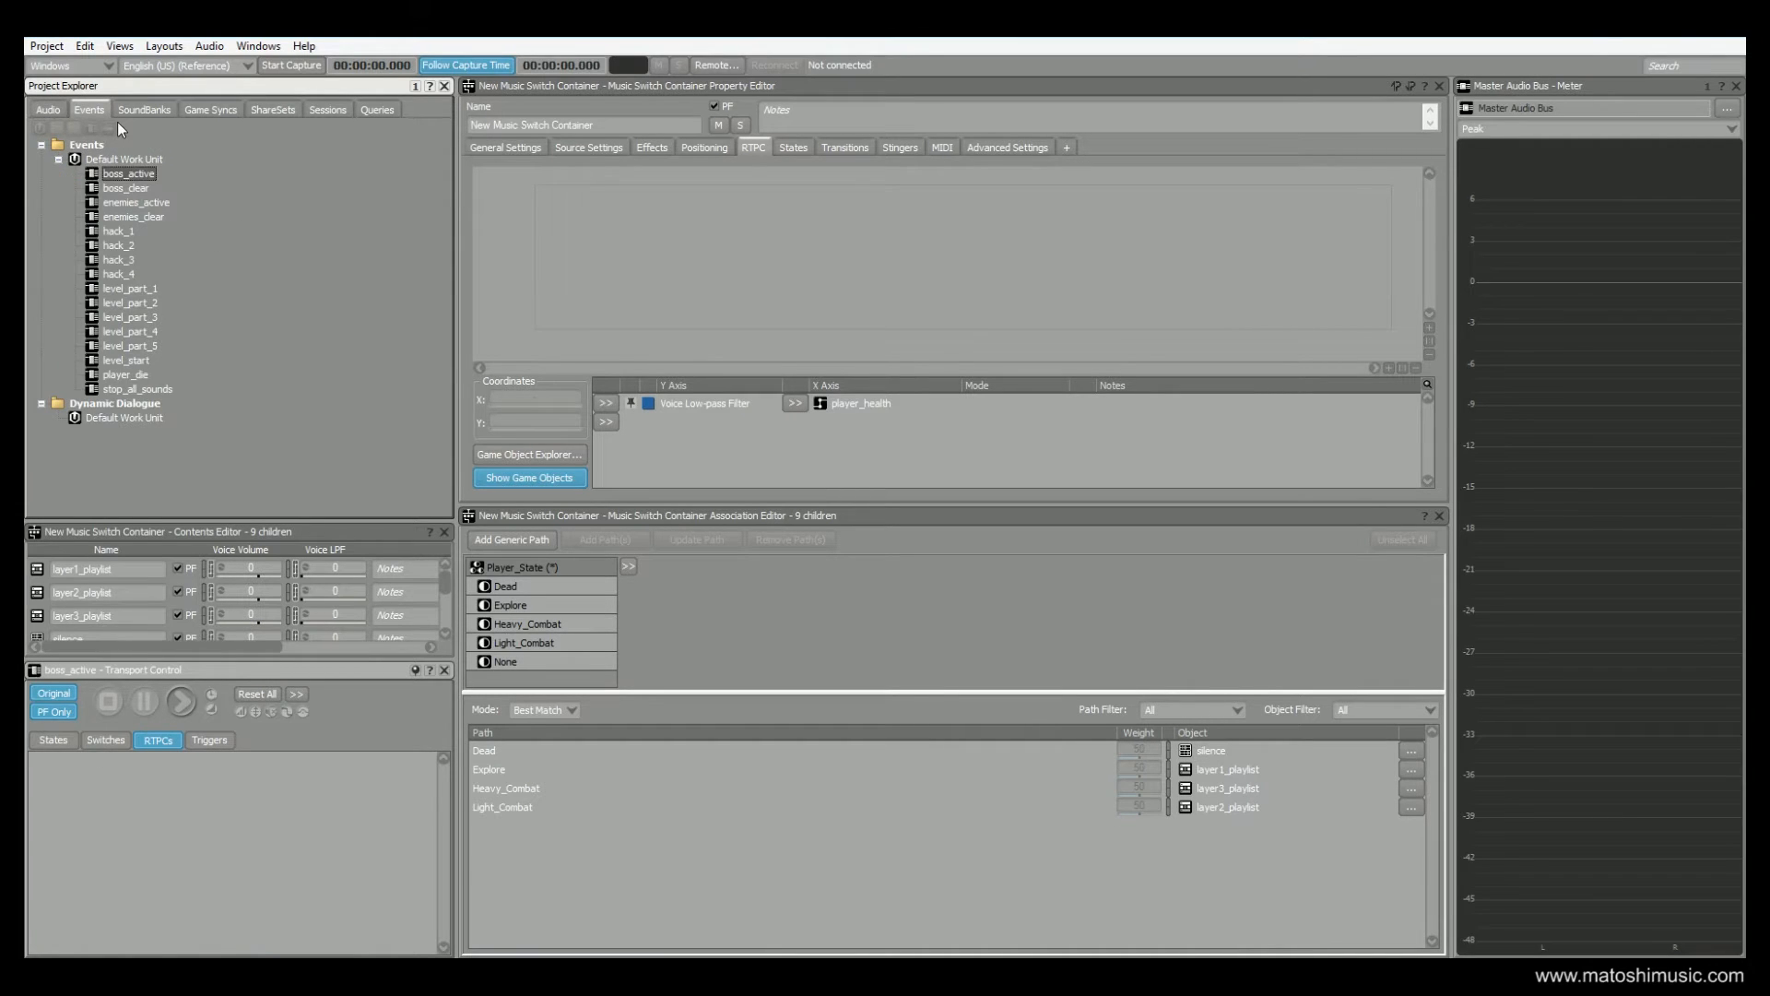
pyautogui.click(113, 376)
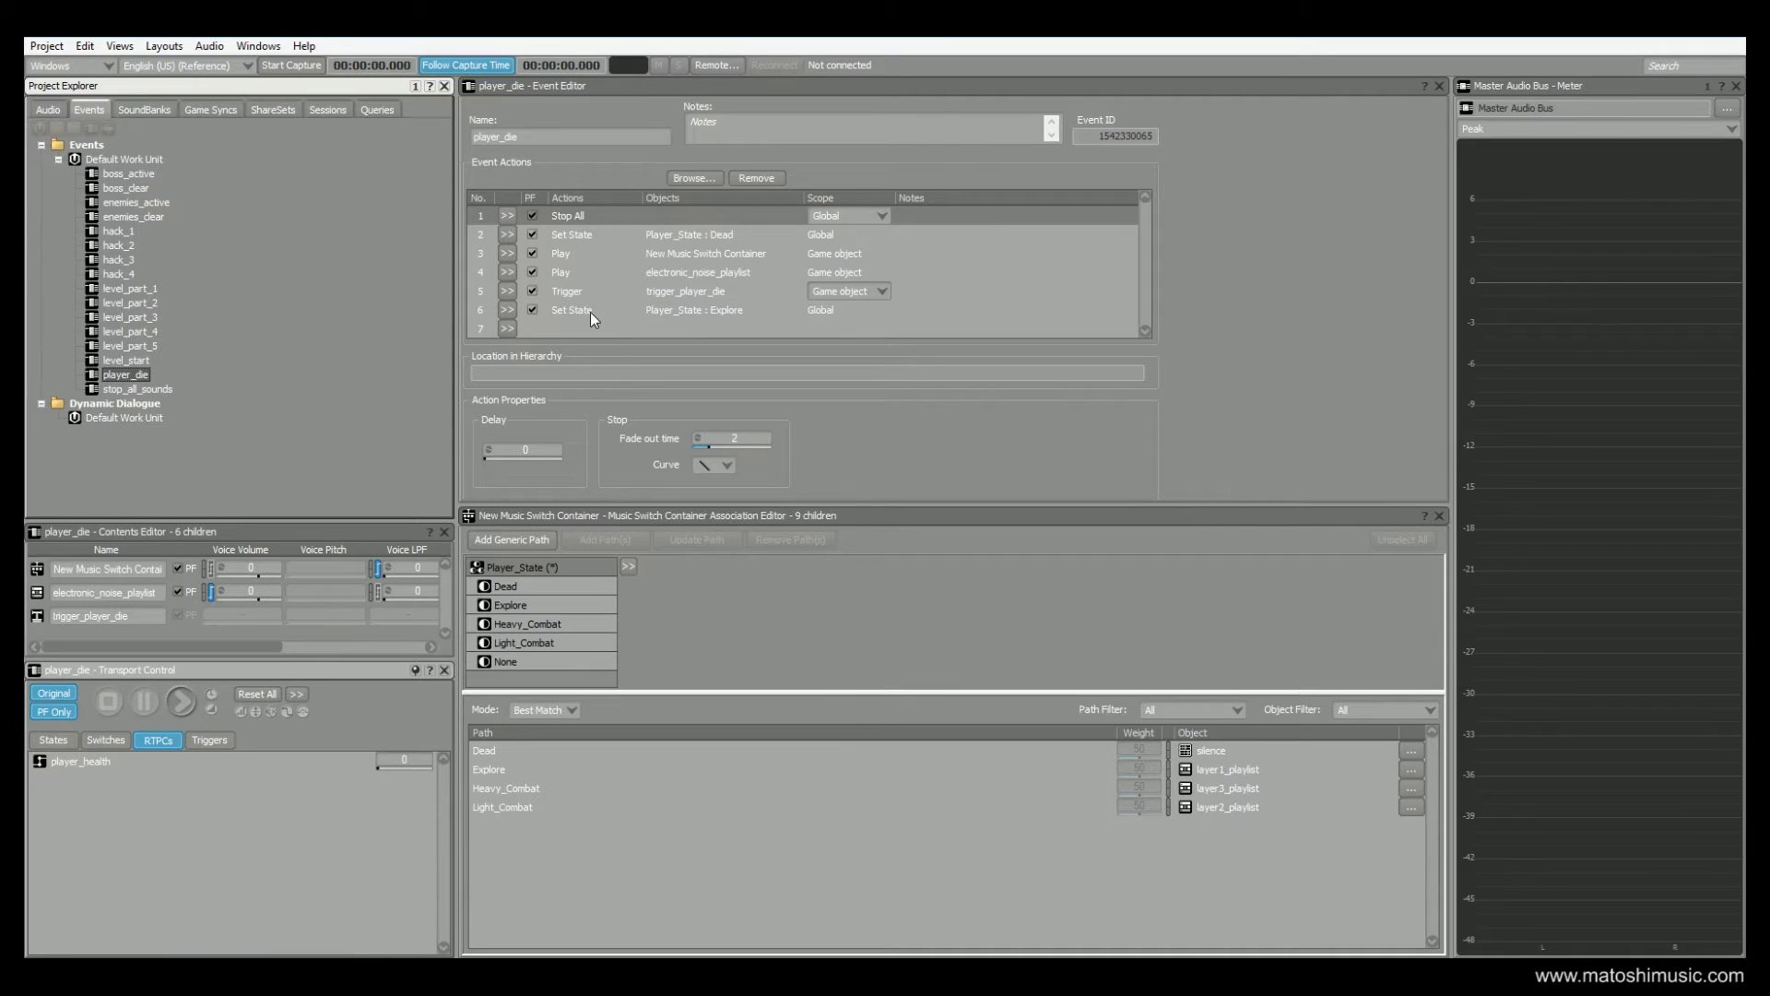
pyautogui.click(566, 234)
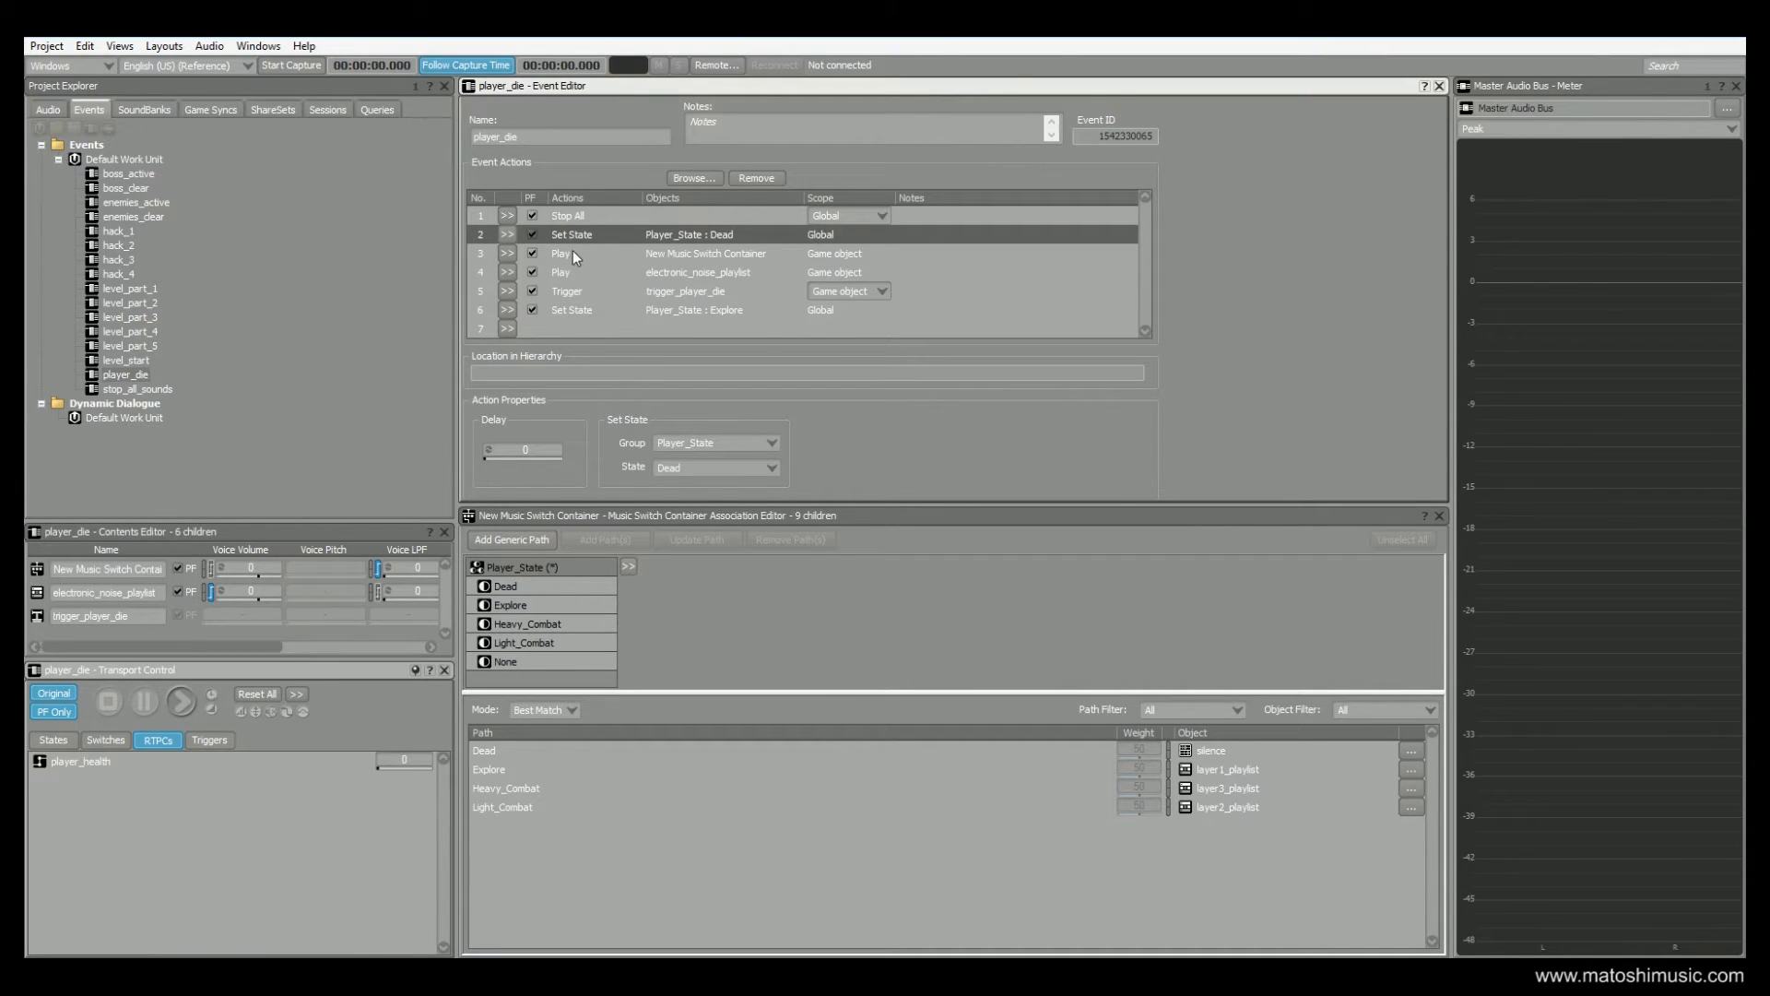
pyautogui.click(715, 259)
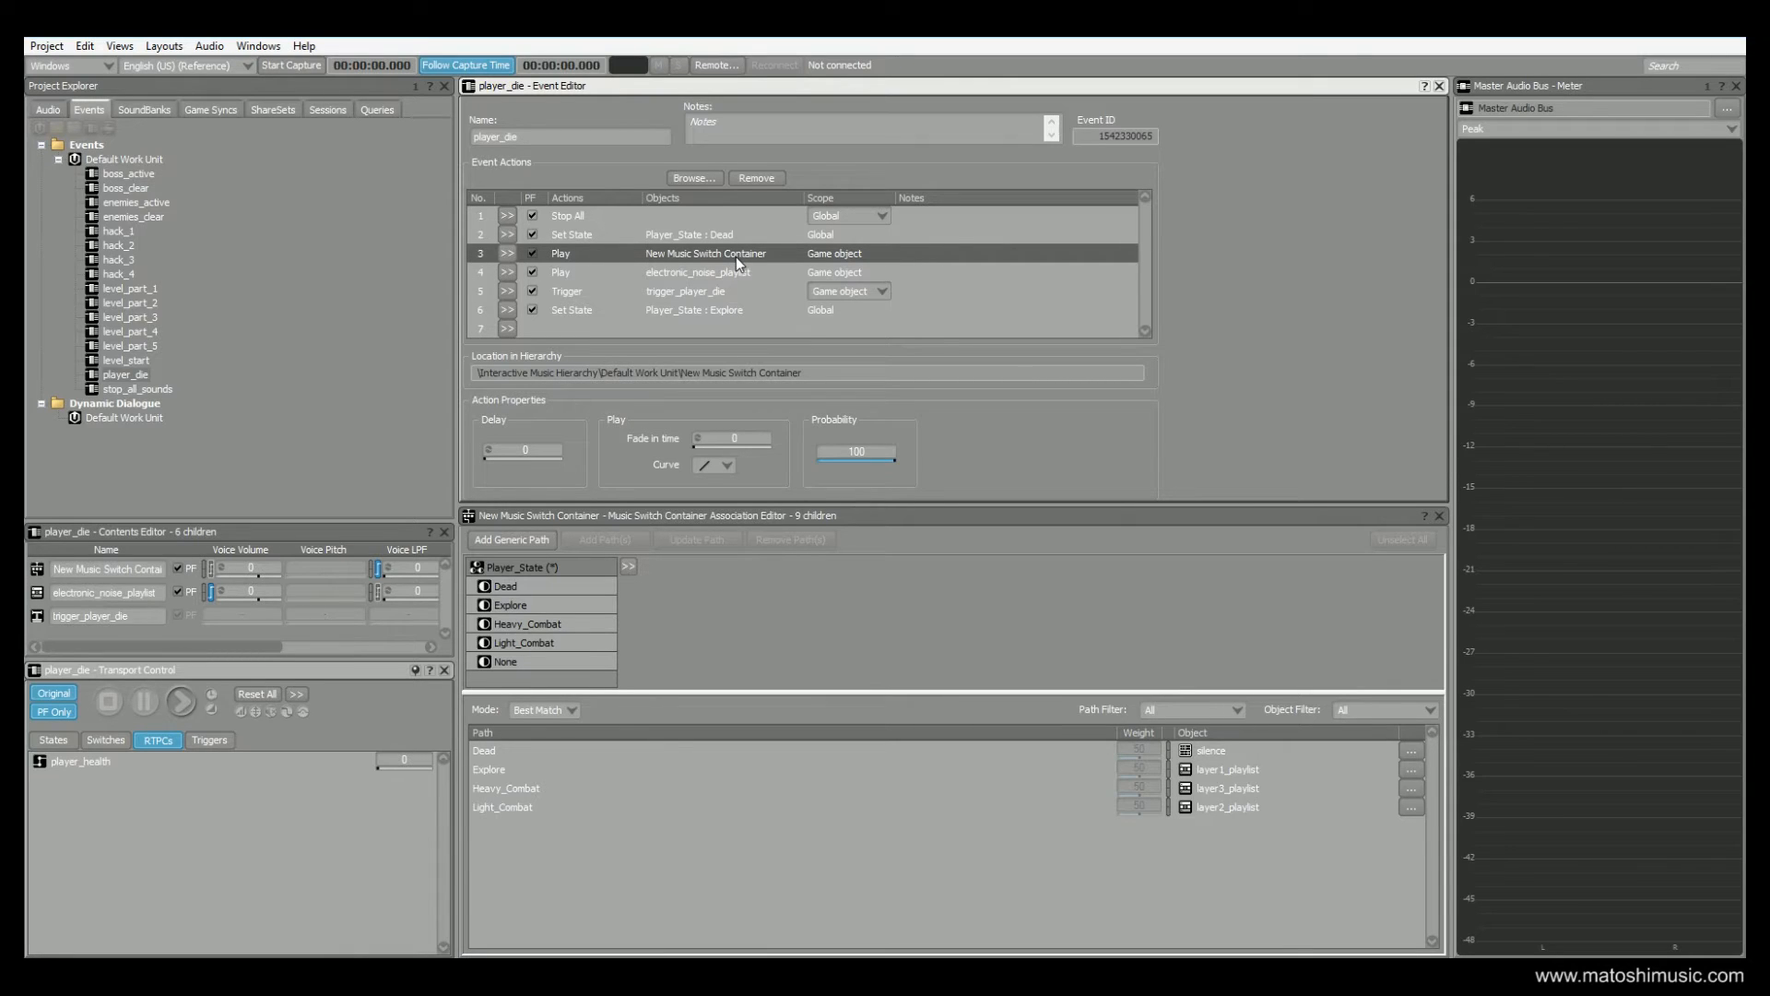
pyautogui.click(710, 274)
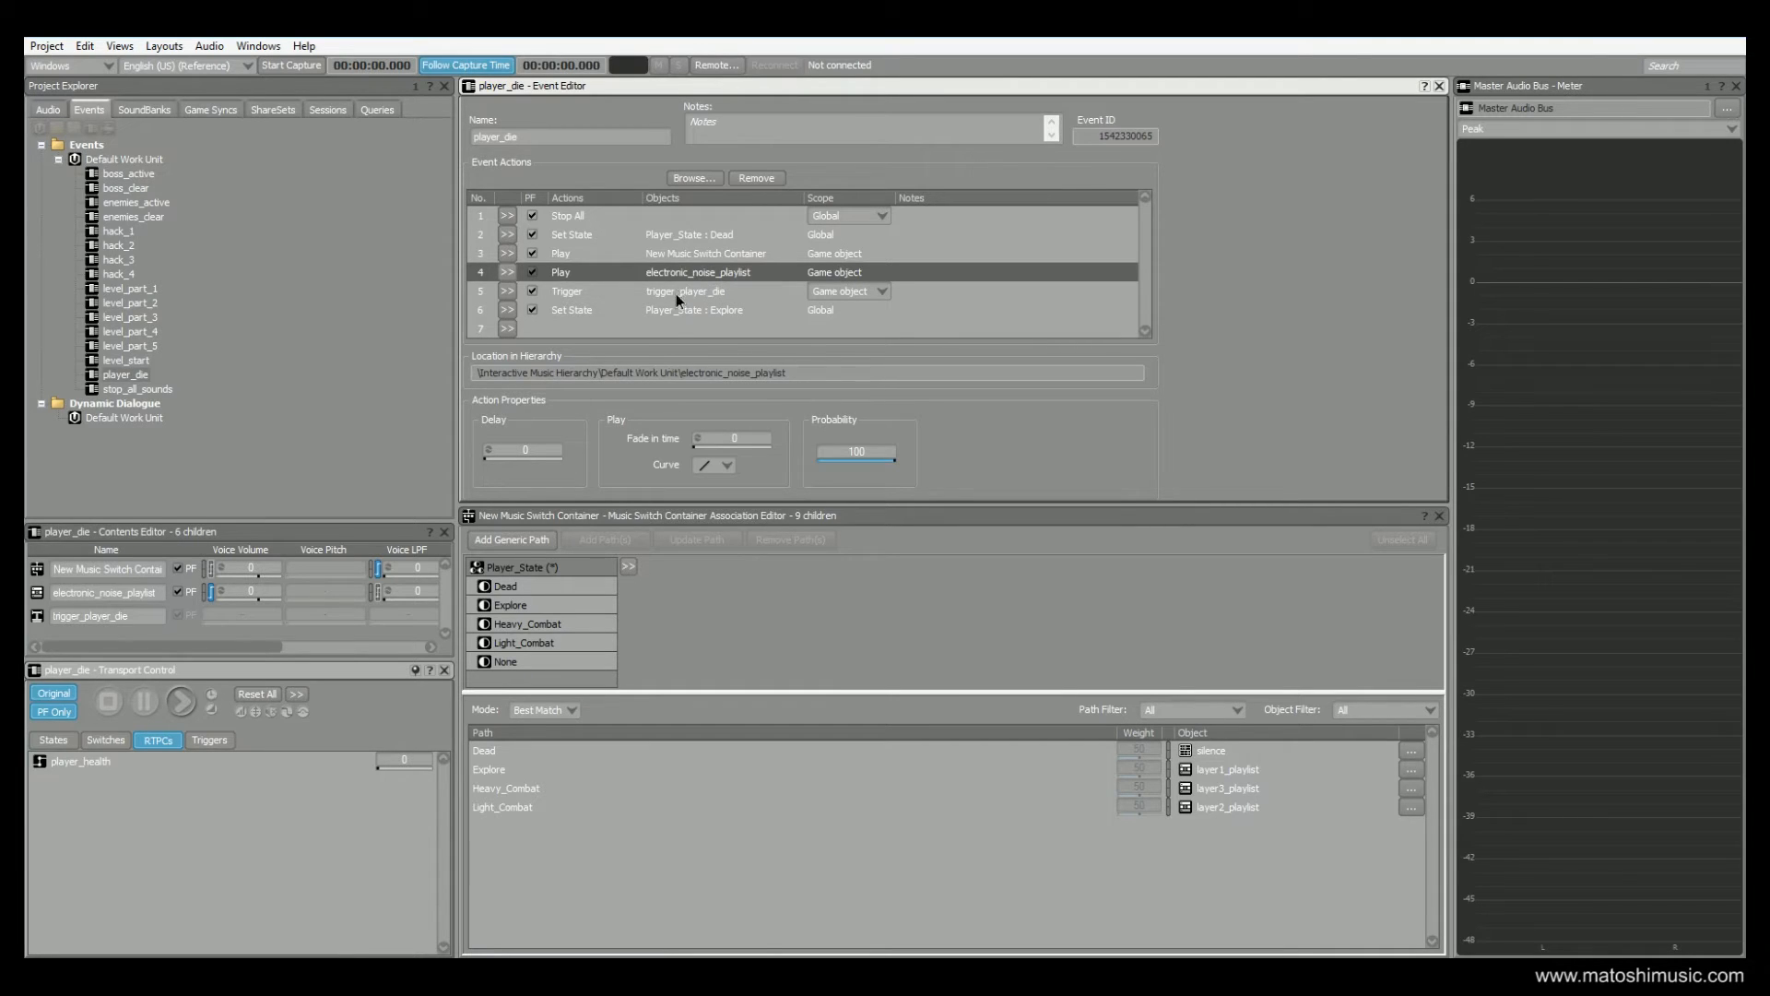
pyautogui.click(684, 293)
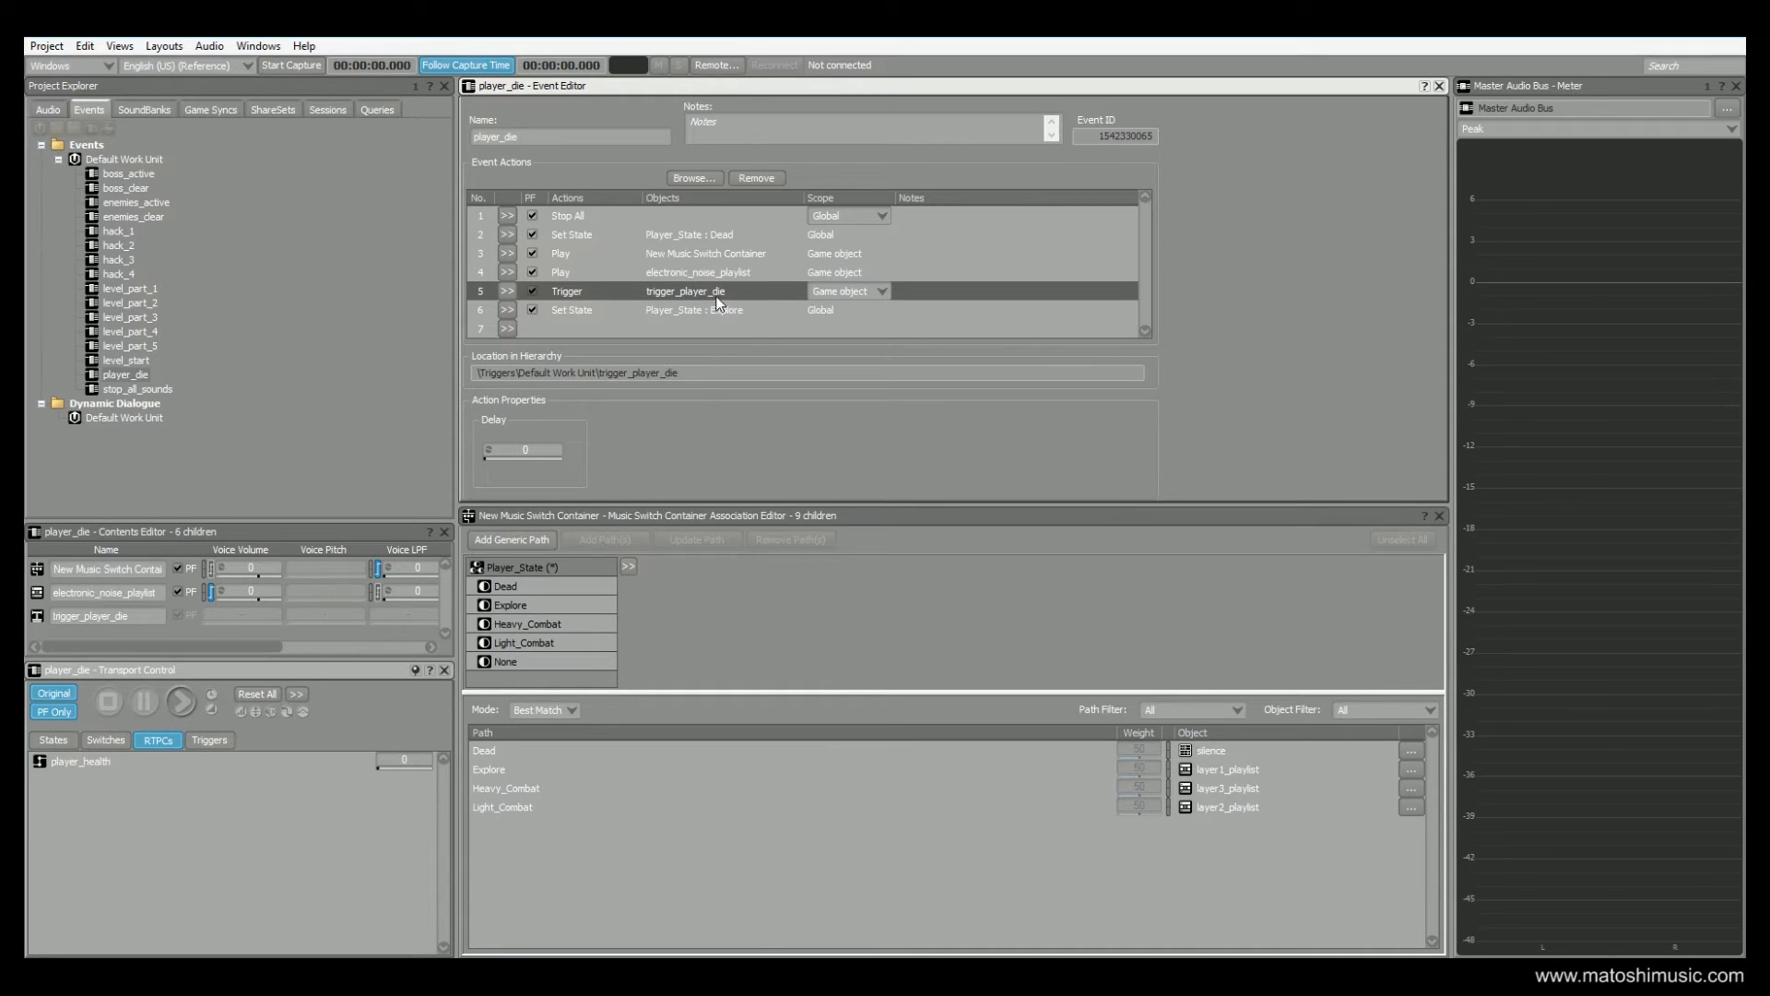
pyautogui.click(674, 311)
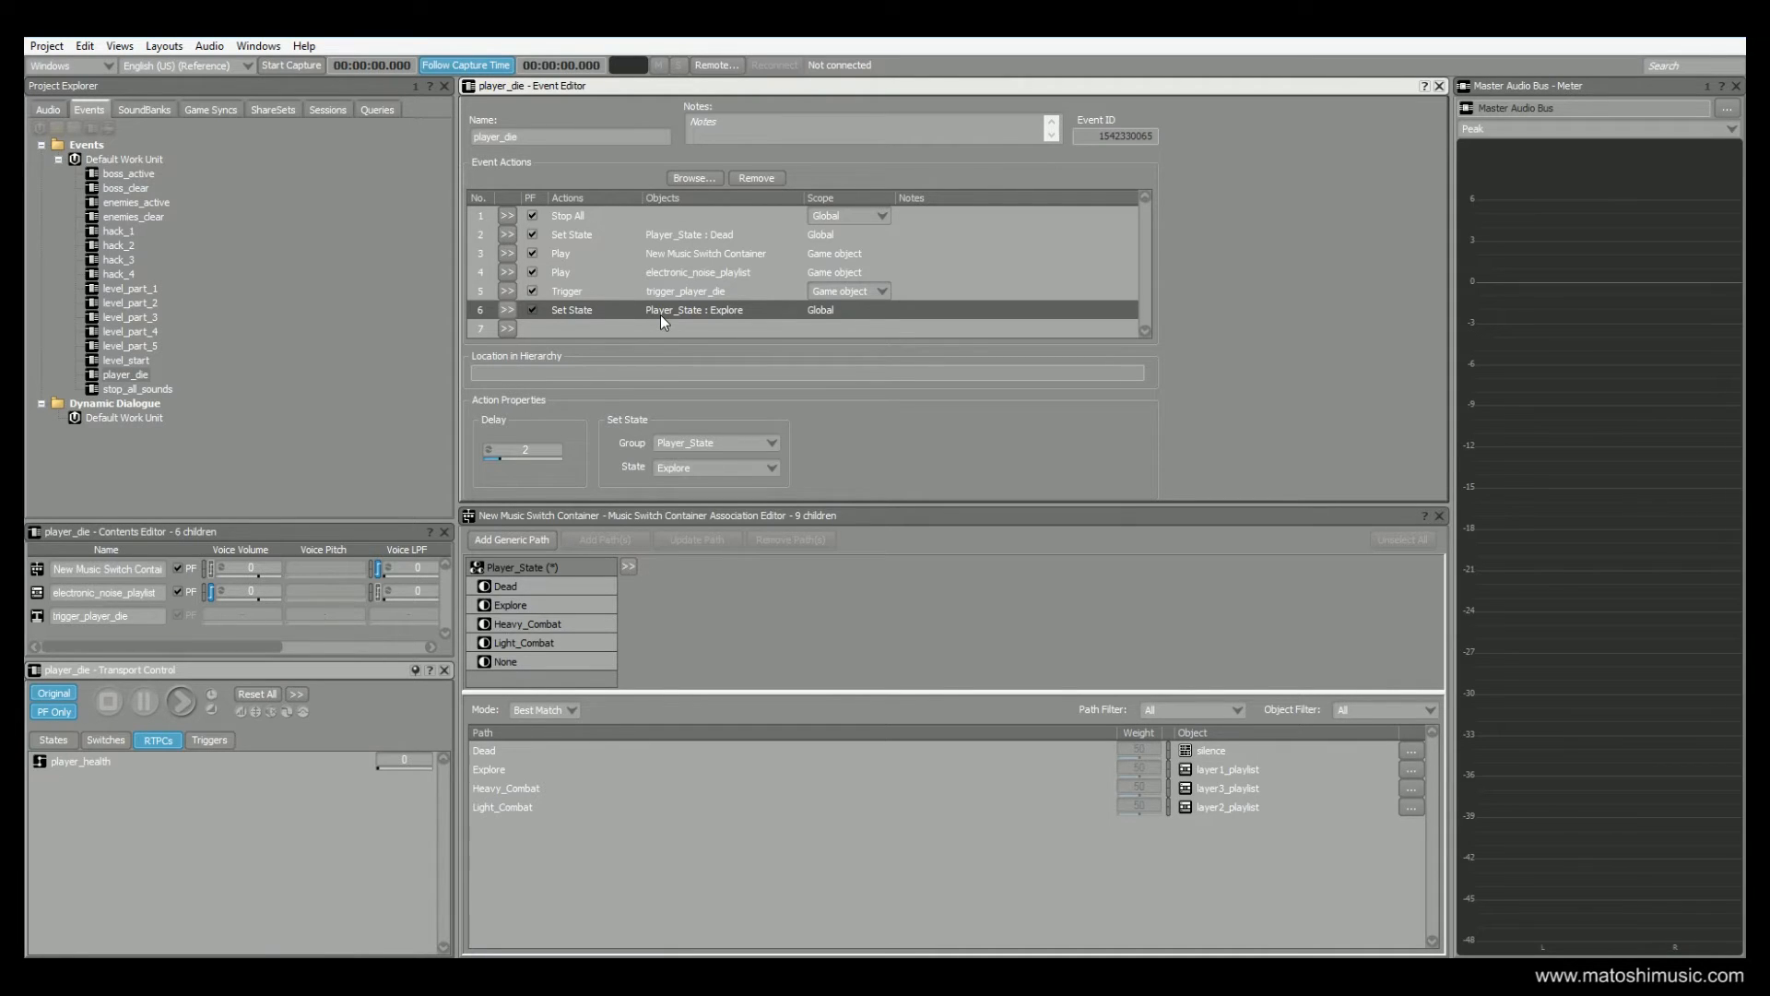
# Compare the player_die event's Set State actions for Dead and Explore, including their delays
pyautogui.click(680, 235)
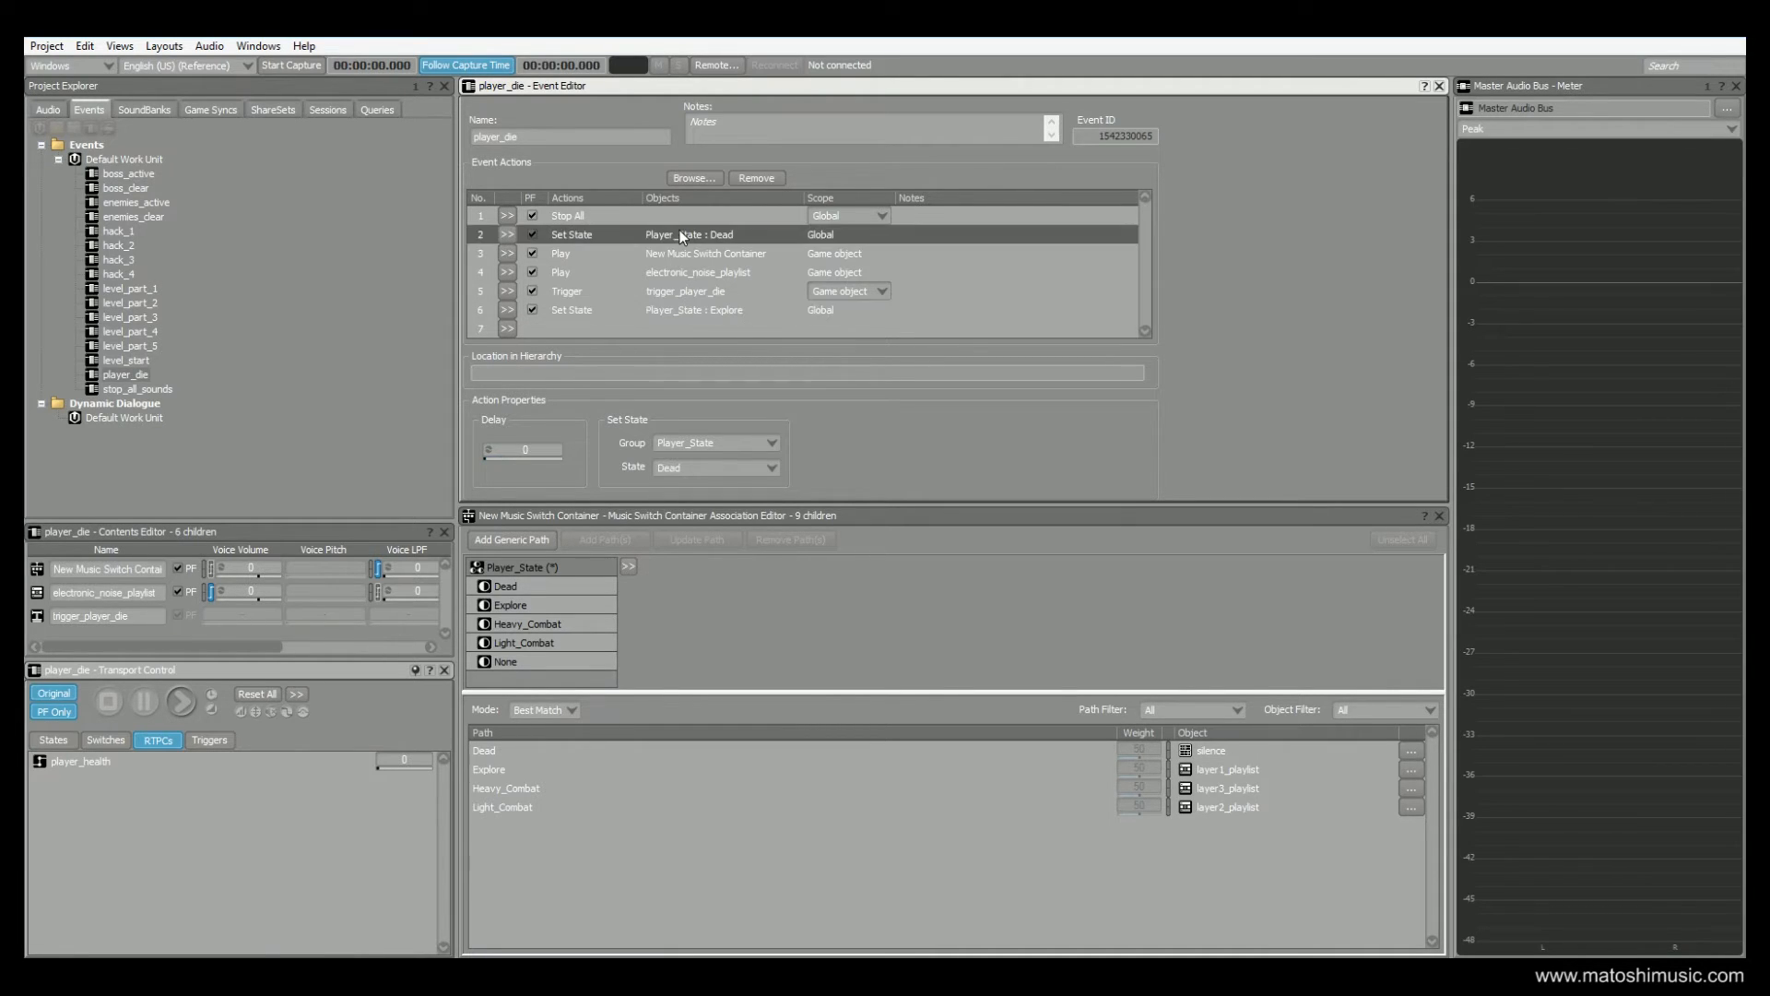
pyautogui.click(675, 309)
pyautogui.click(678, 234)
pyautogui.click(672, 310)
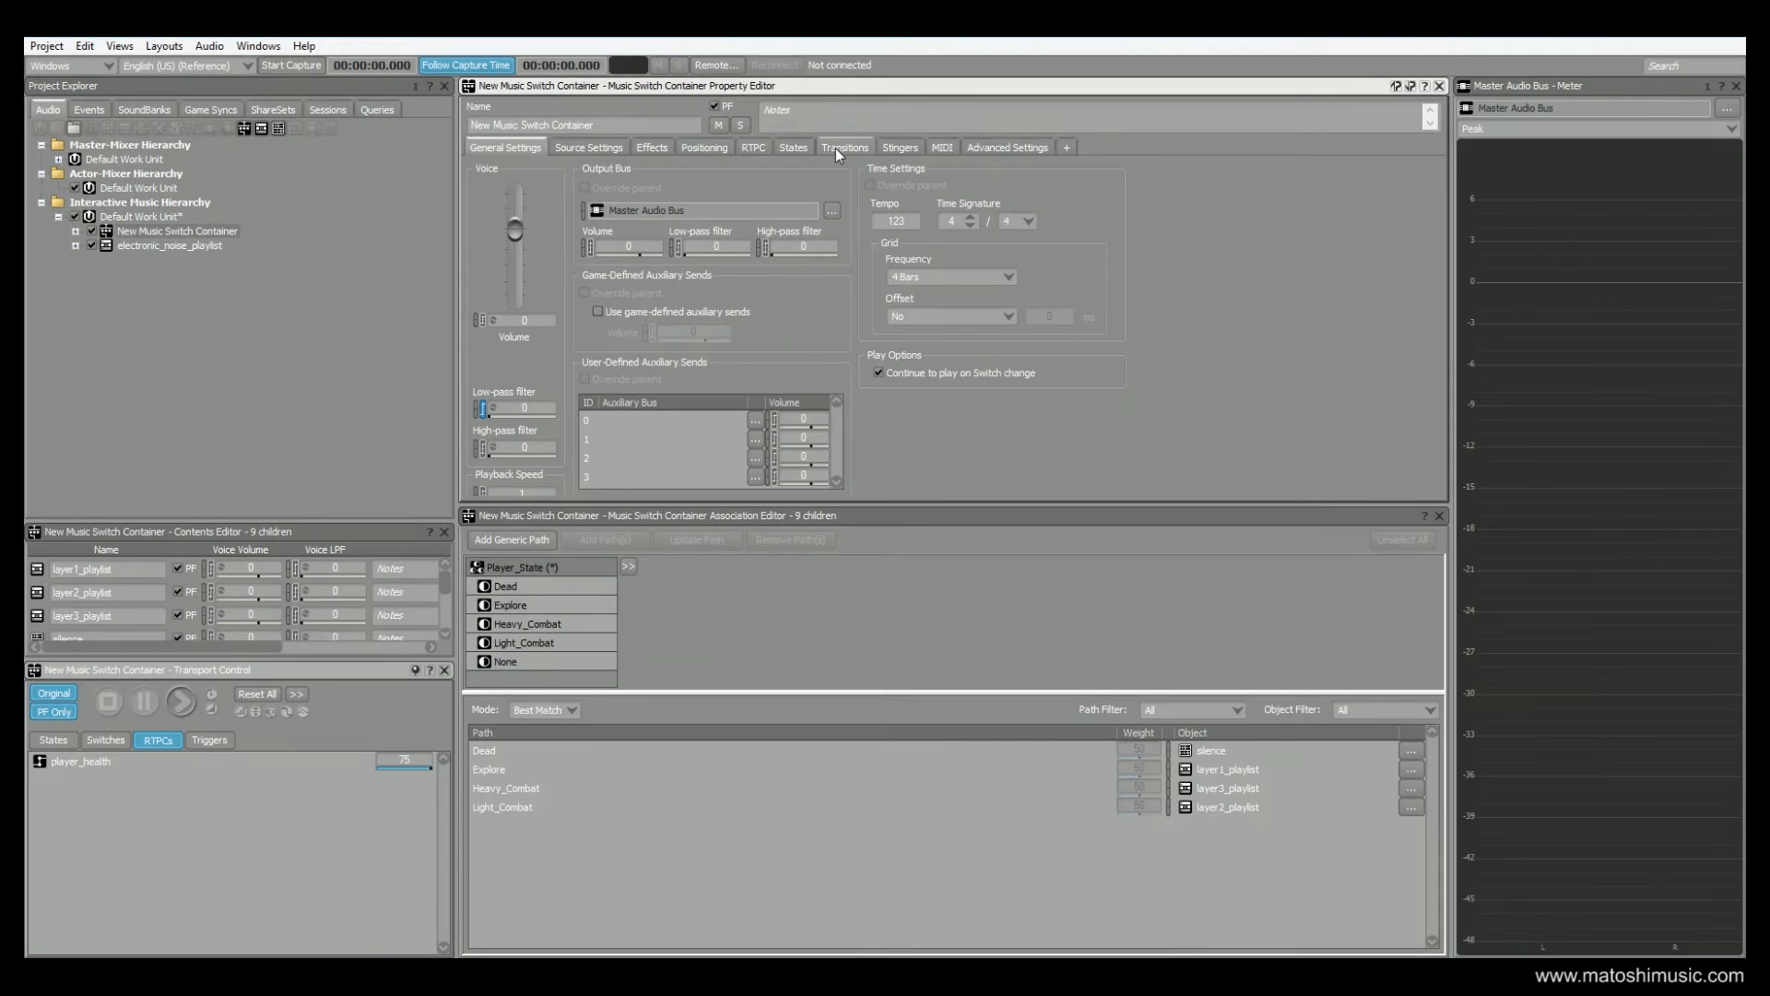
# Display the New Music Switch Container's Any to Any transition settings and expand the container to show its children
pyautogui.click(835, 147)
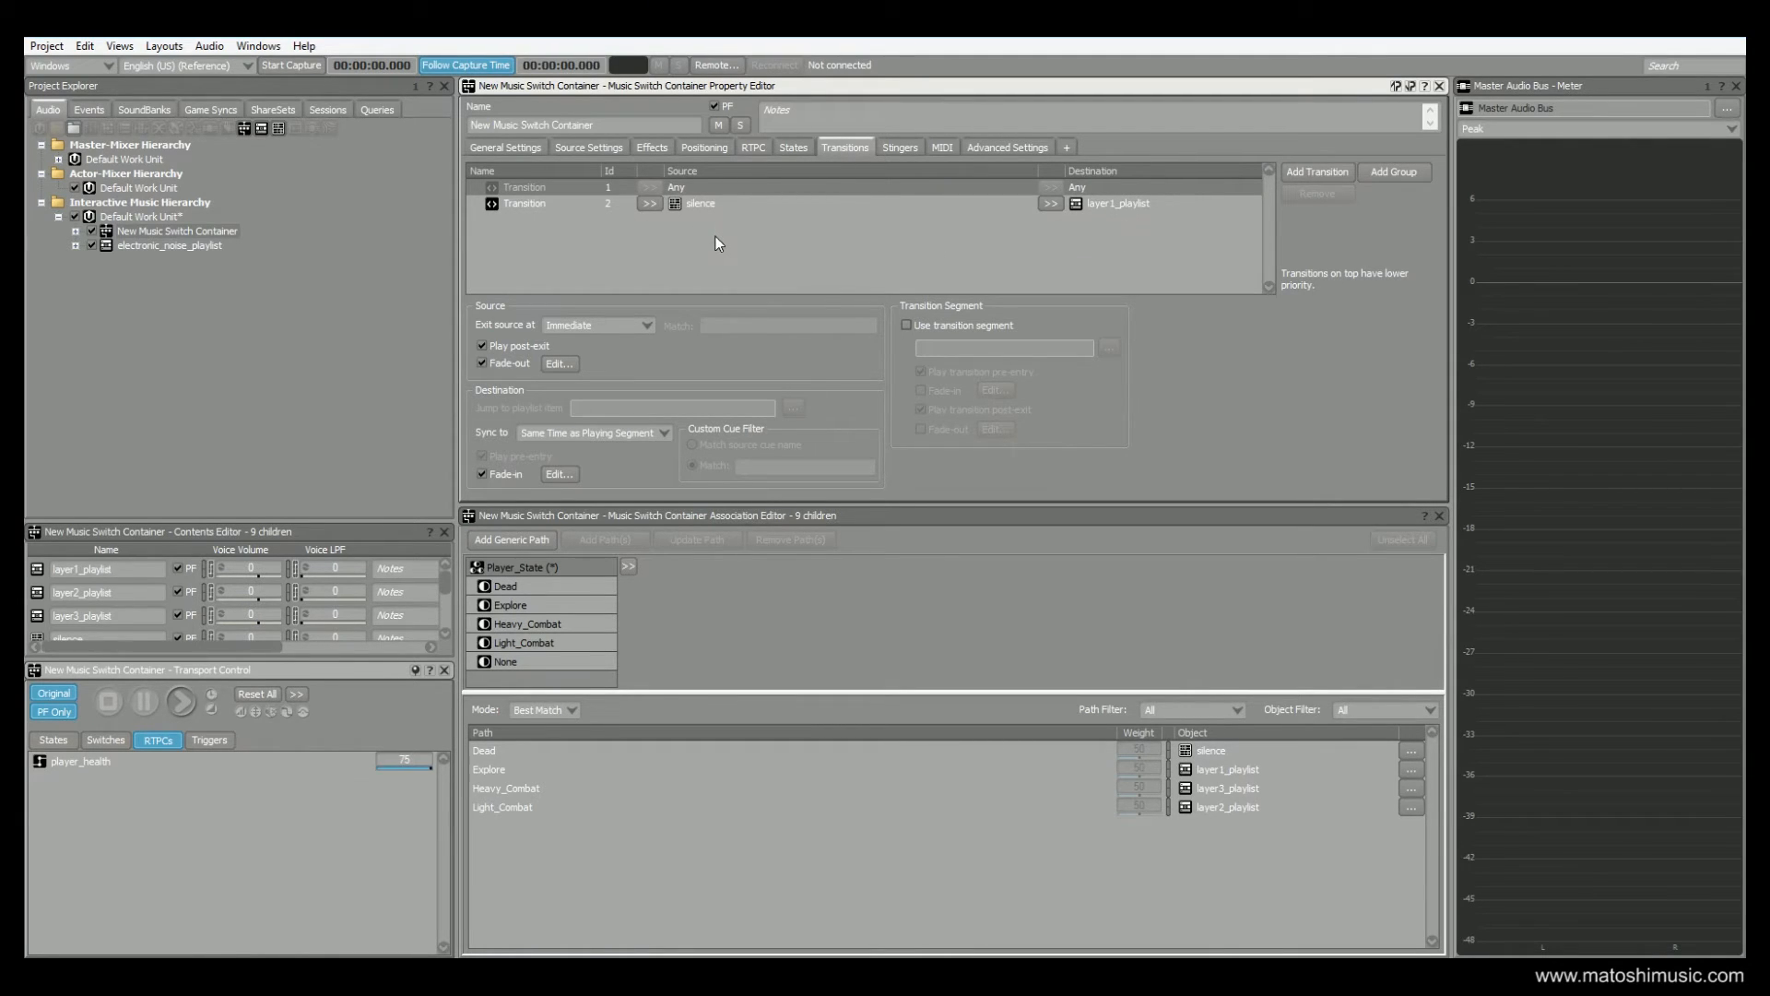
pyautogui.click(691, 186)
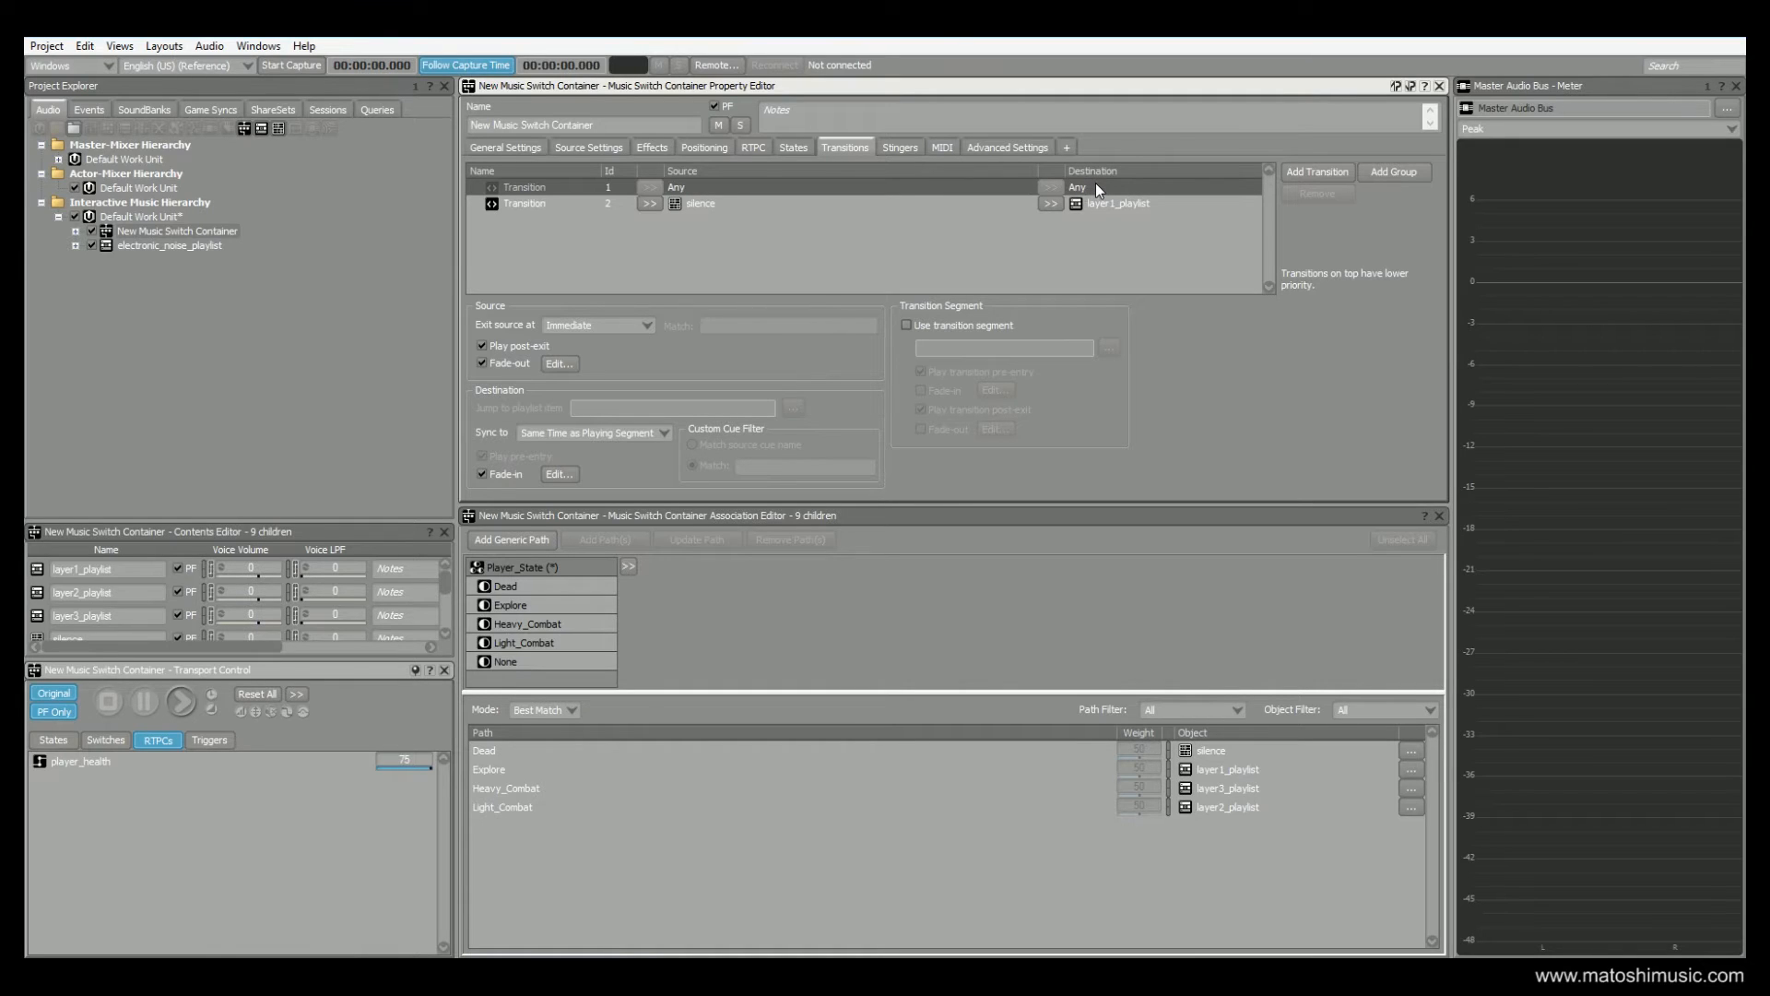
pyautogui.click(77, 231)
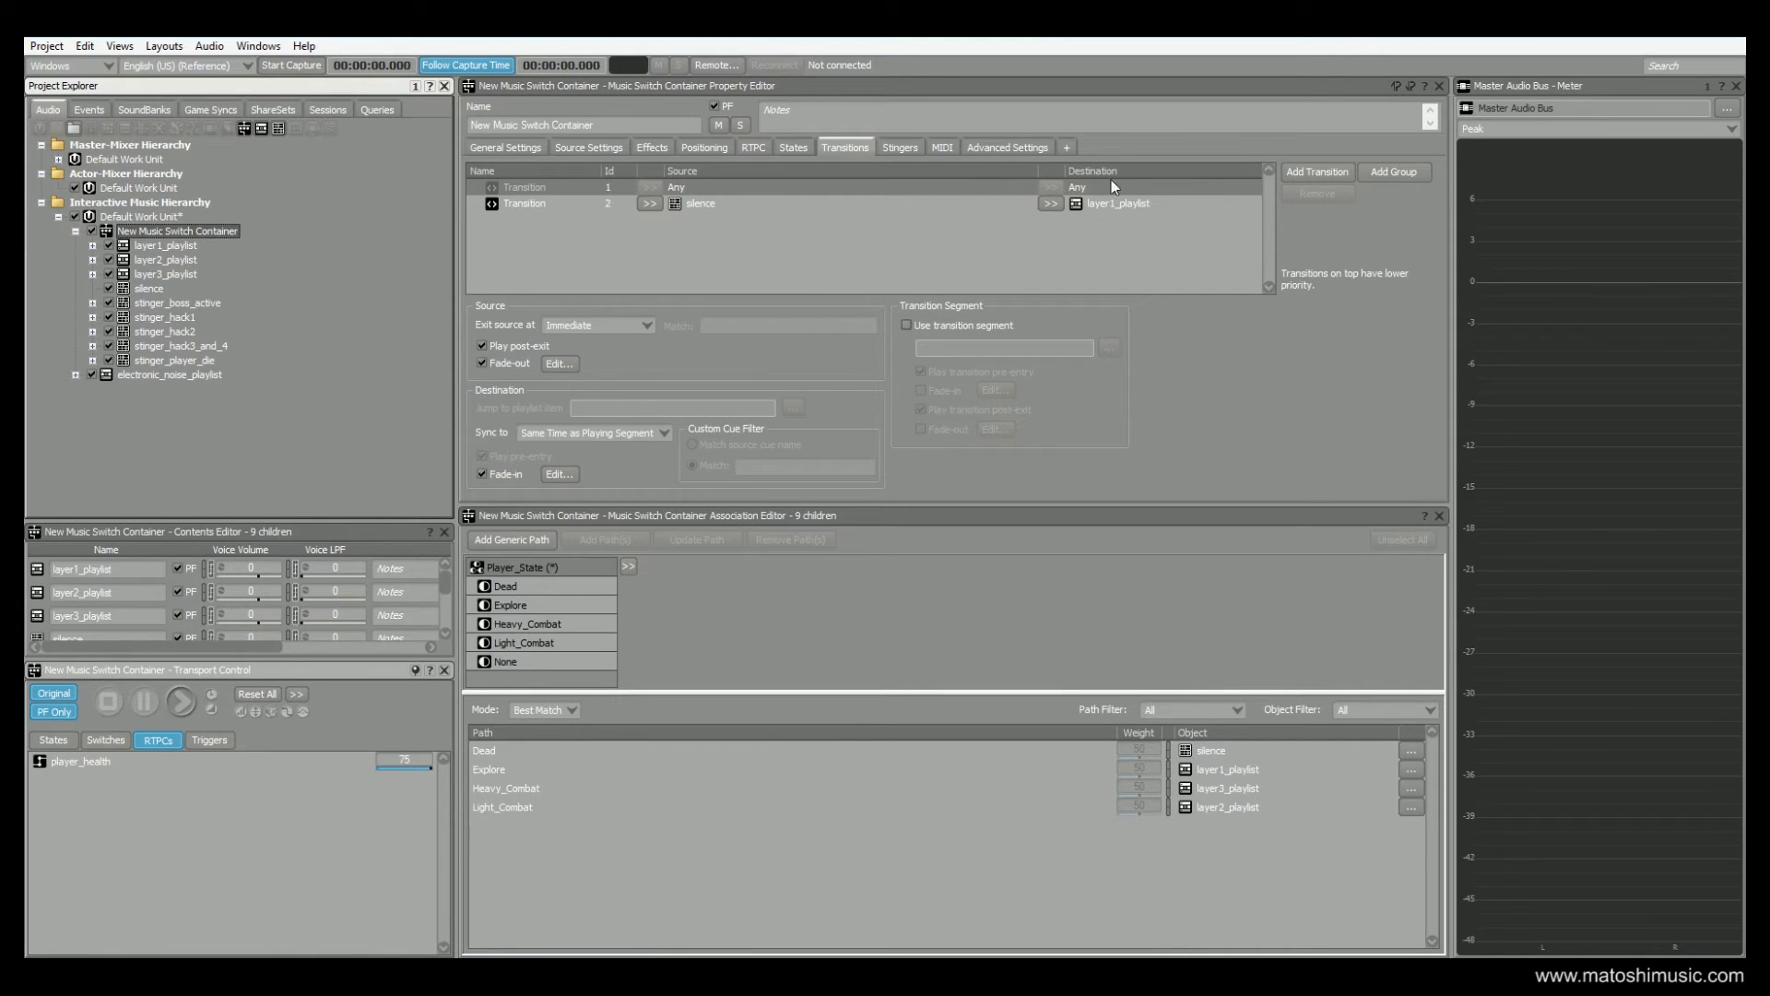
pyautogui.click(723, 185)
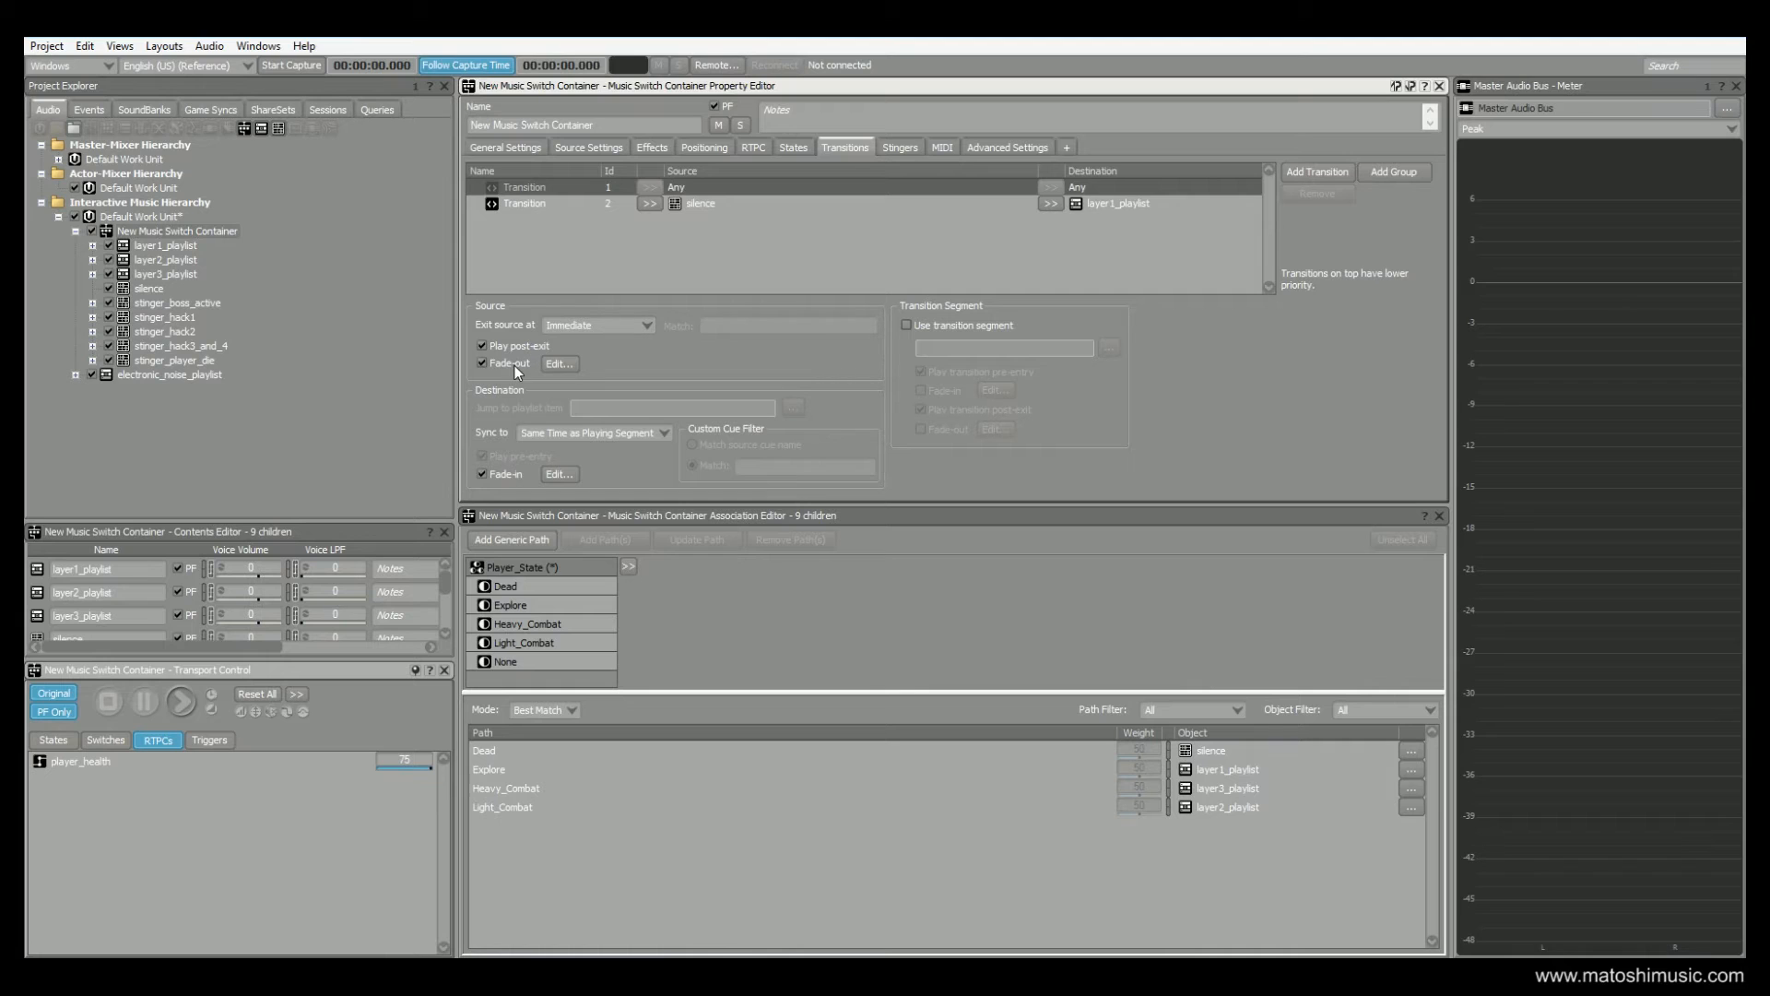
# View the source fade-out and destination fade-in settings of the Any to Any transition, closing each fade editor
pyautogui.click(556, 363)
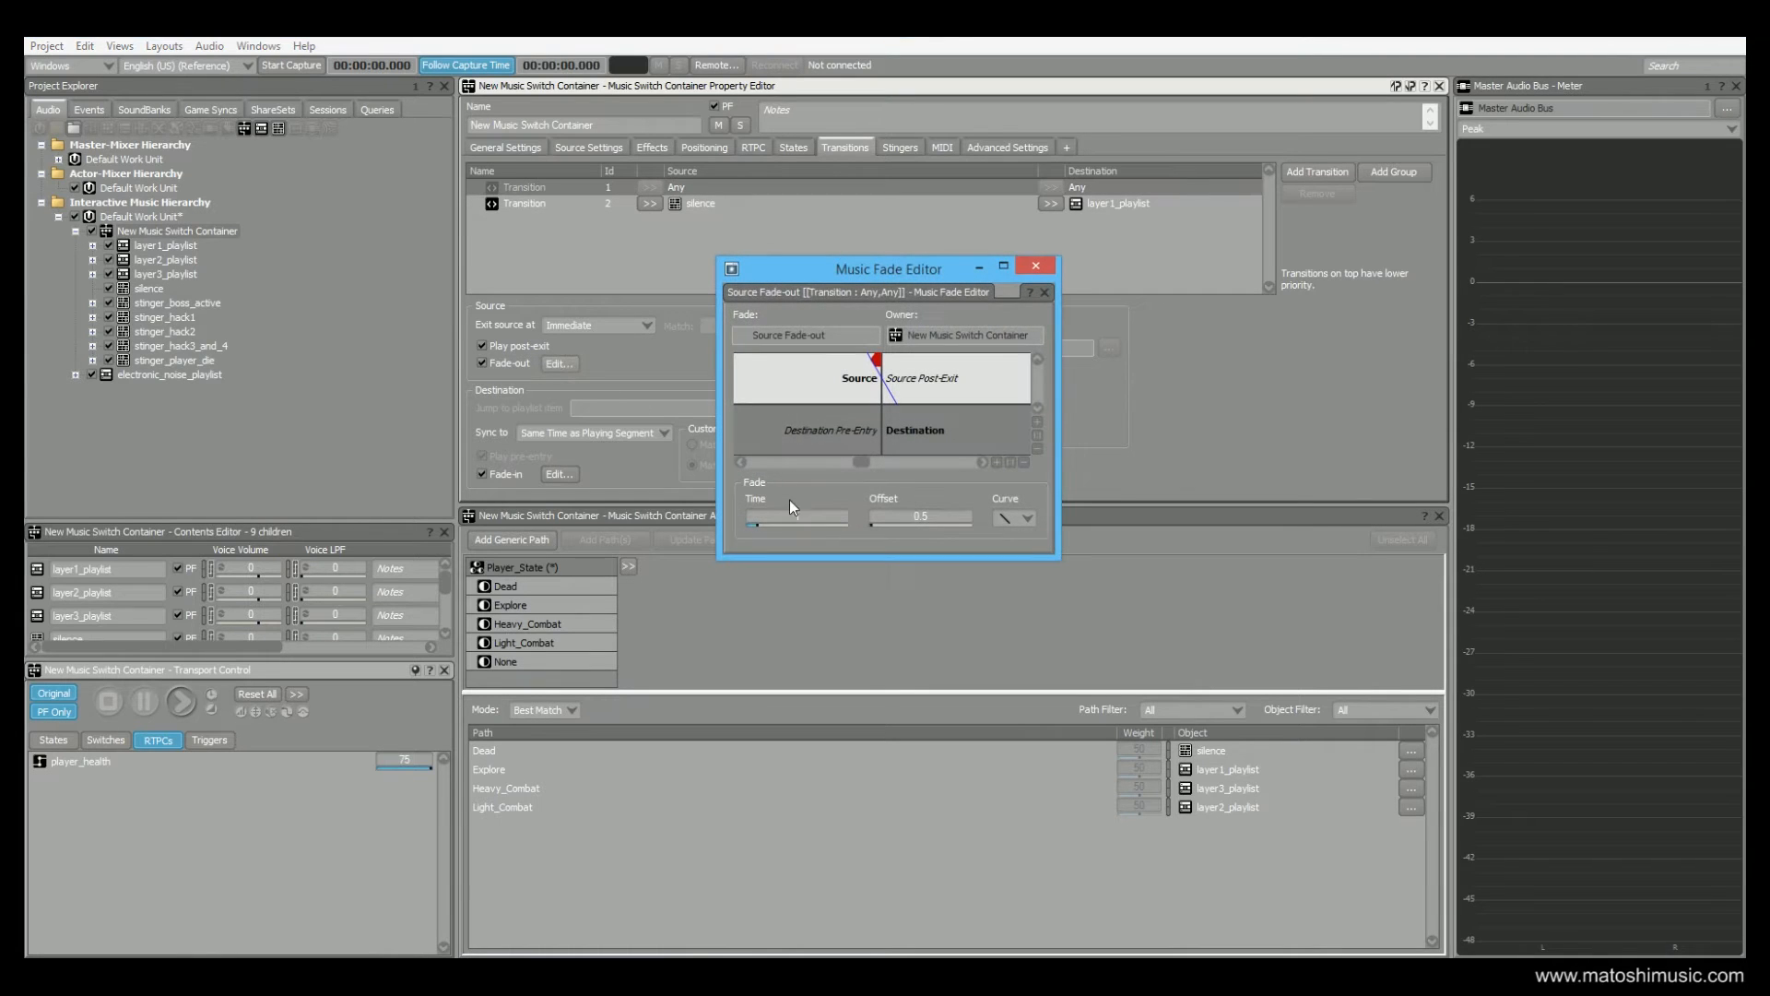
pyautogui.click(1034, 267)
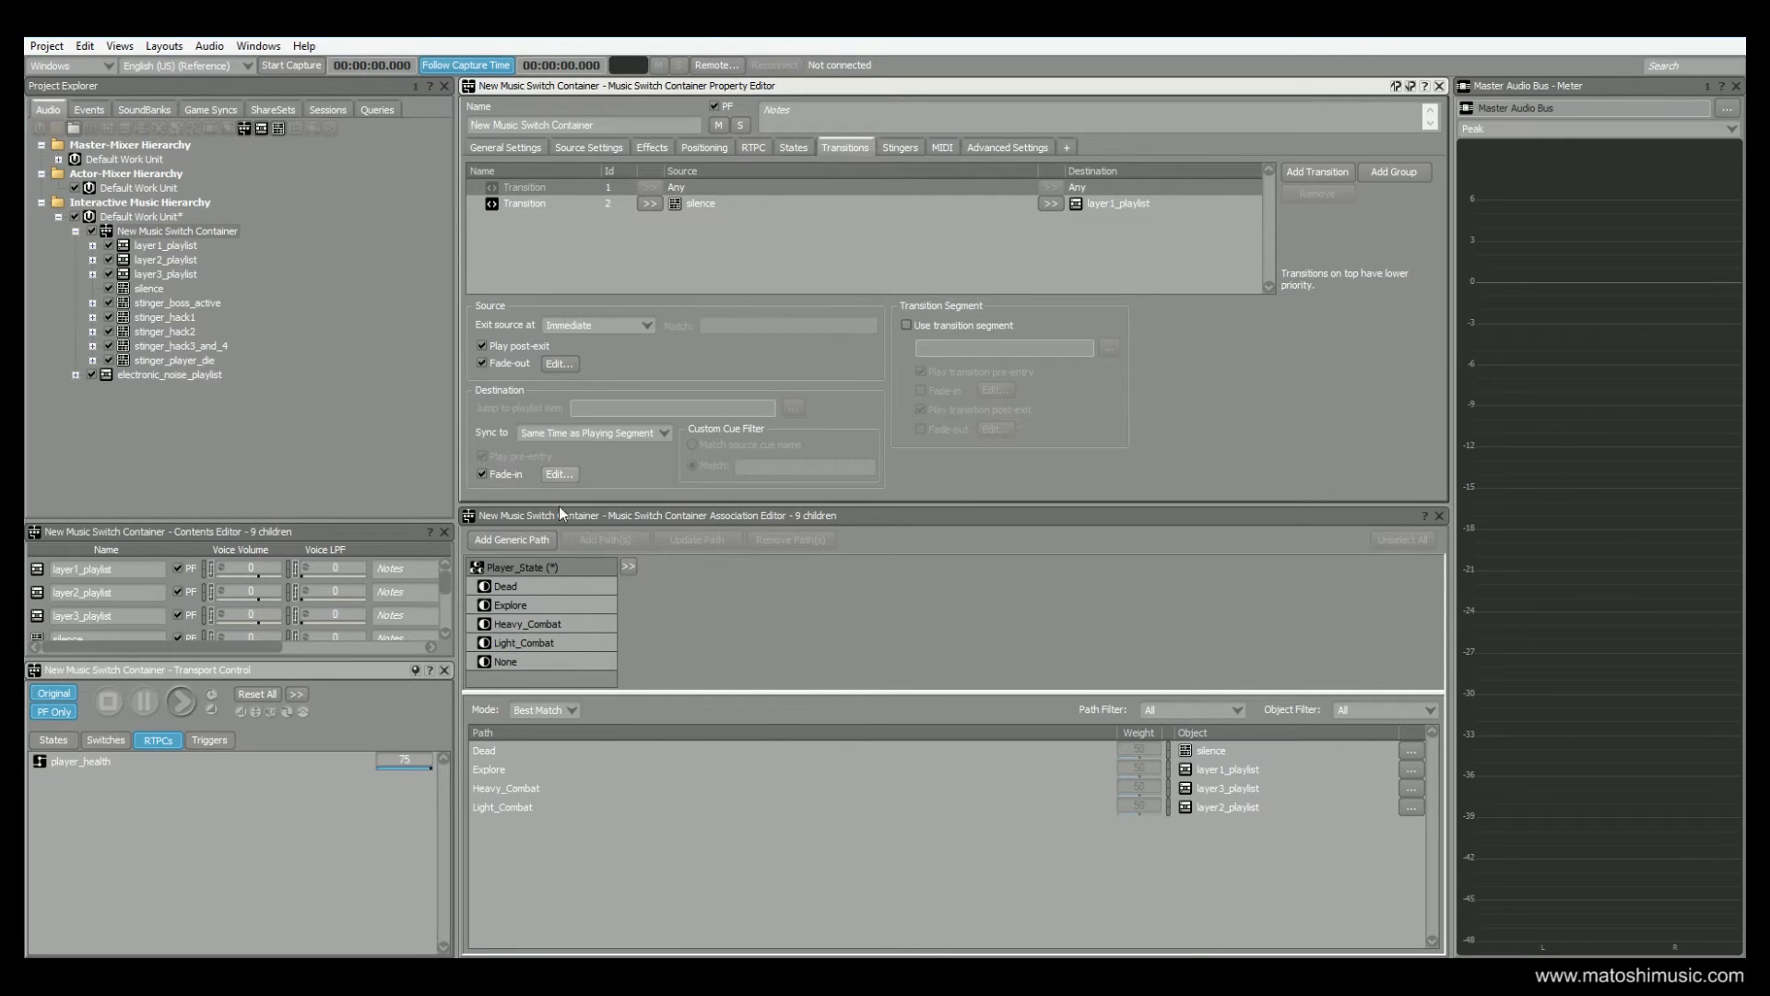
pyautogui.click(550, 477)
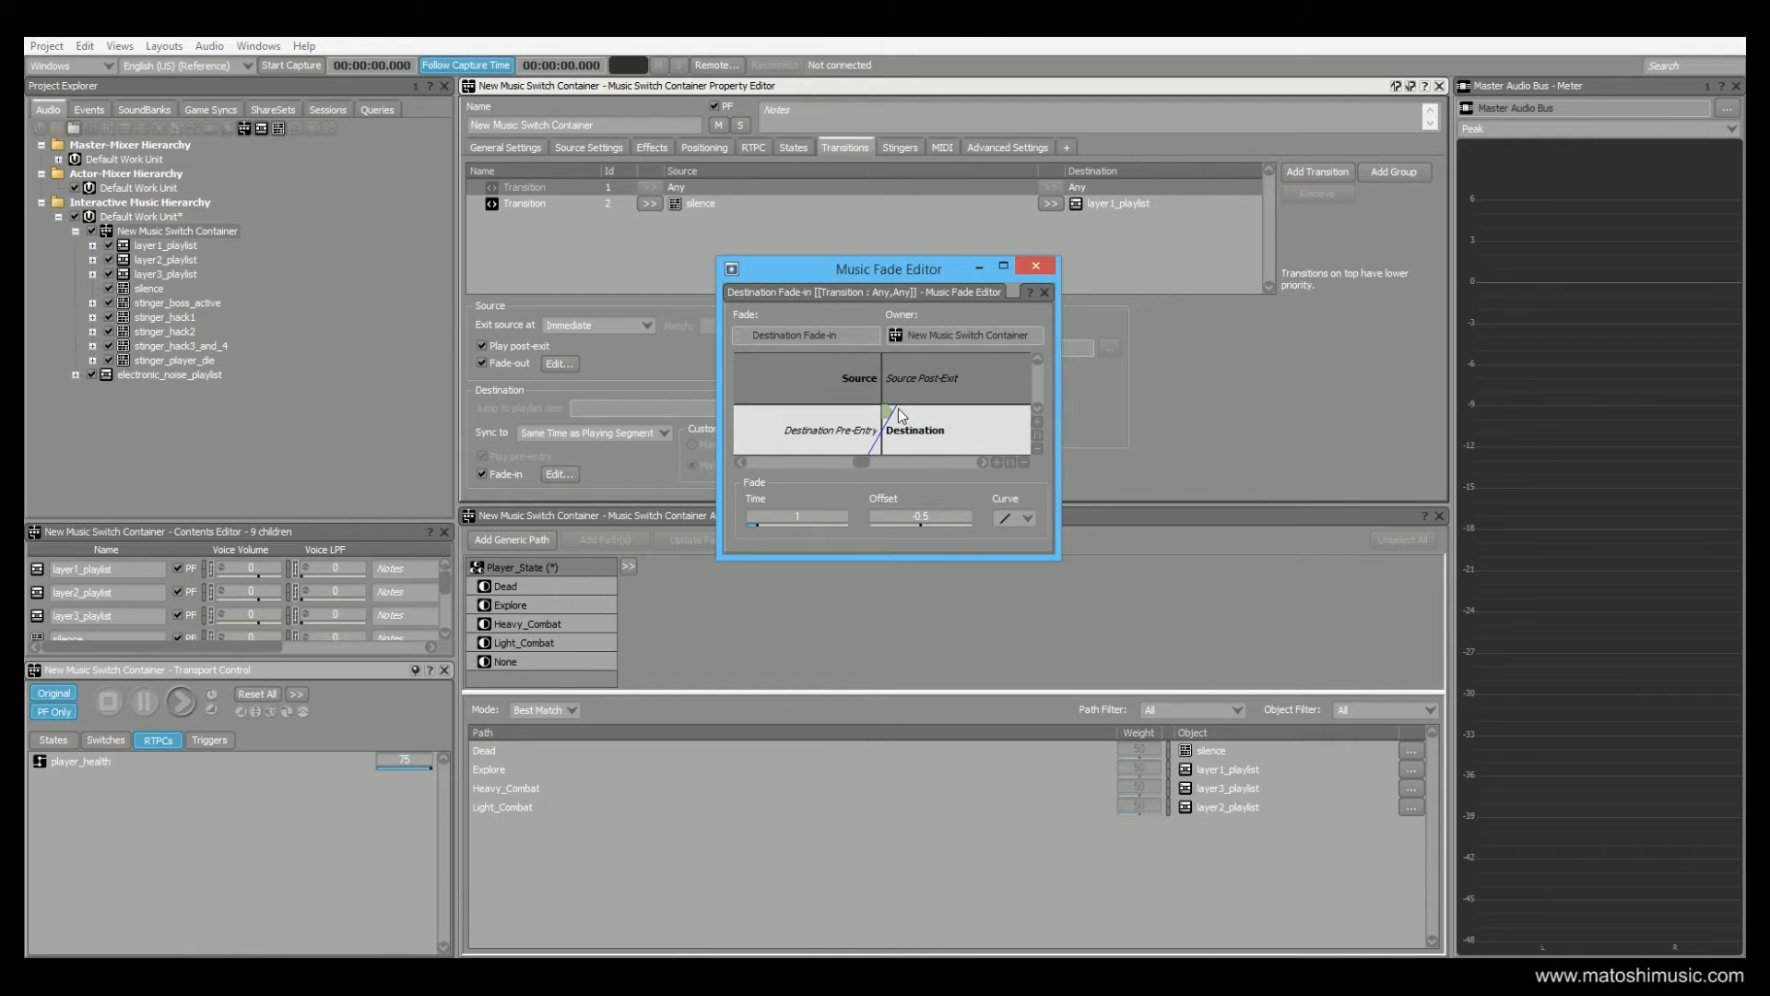
pyautogui.click(1036, 266)
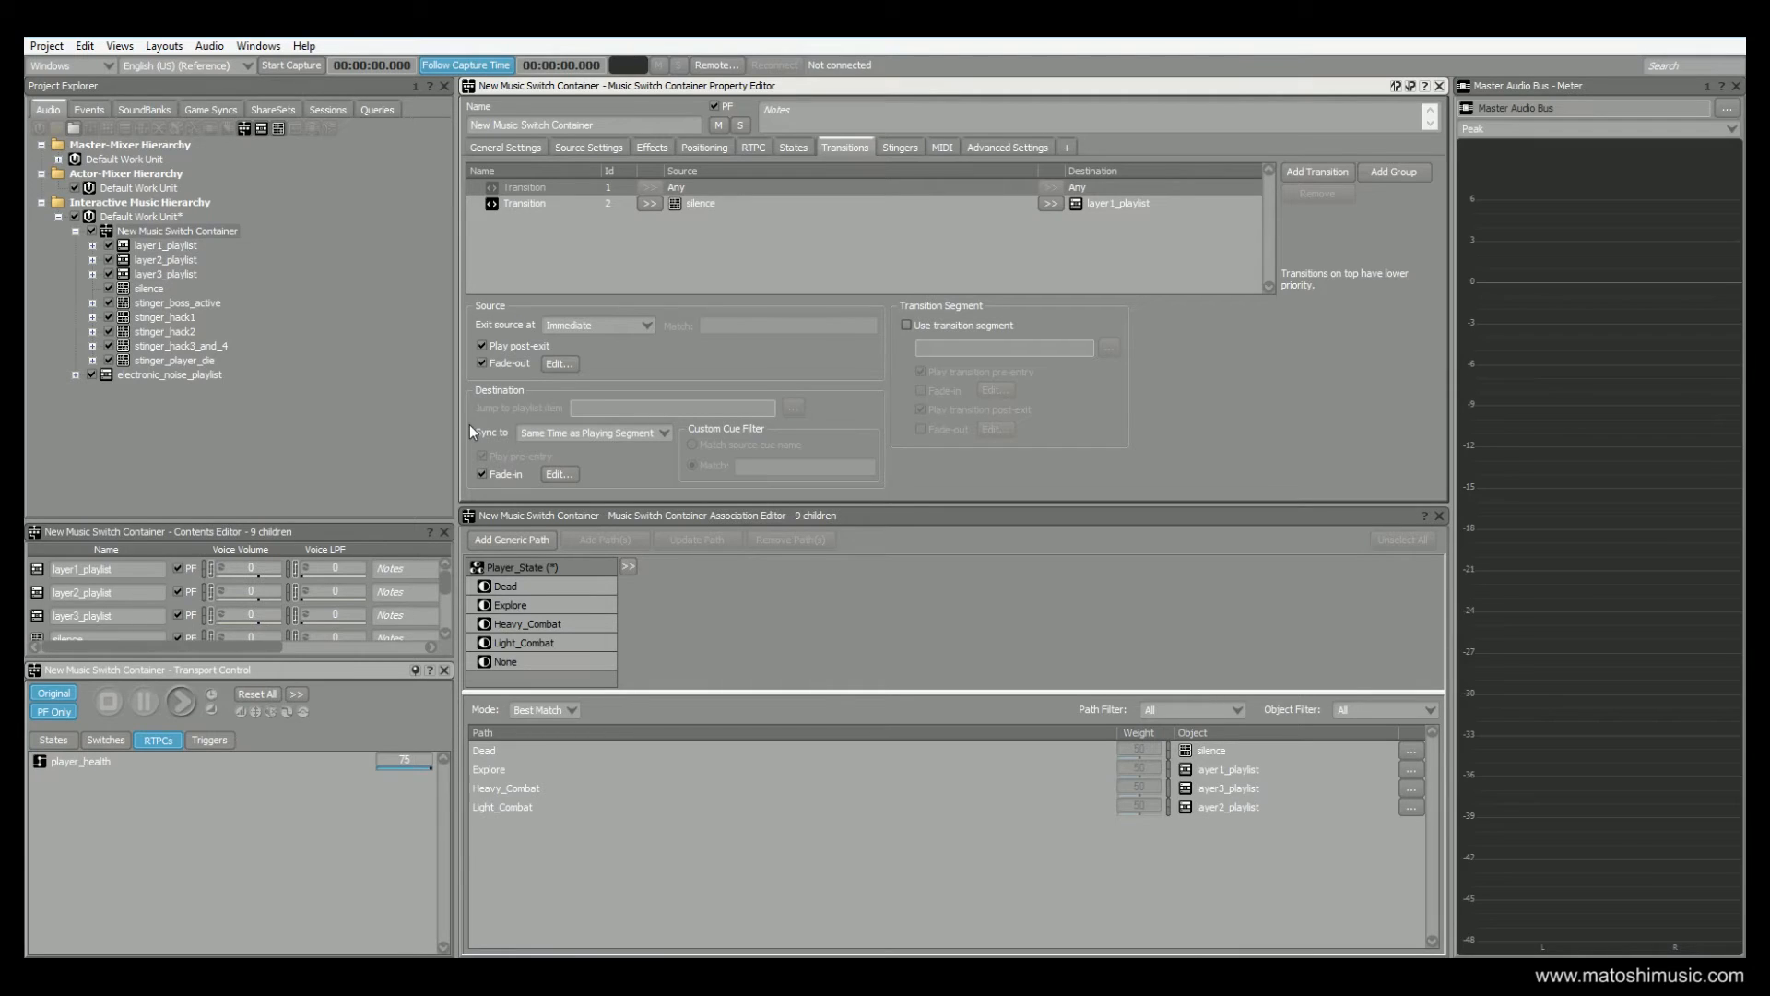
# View the silence to layer1_playlist transition settings, and open the silence segment
pyautogui.click(717, 202)
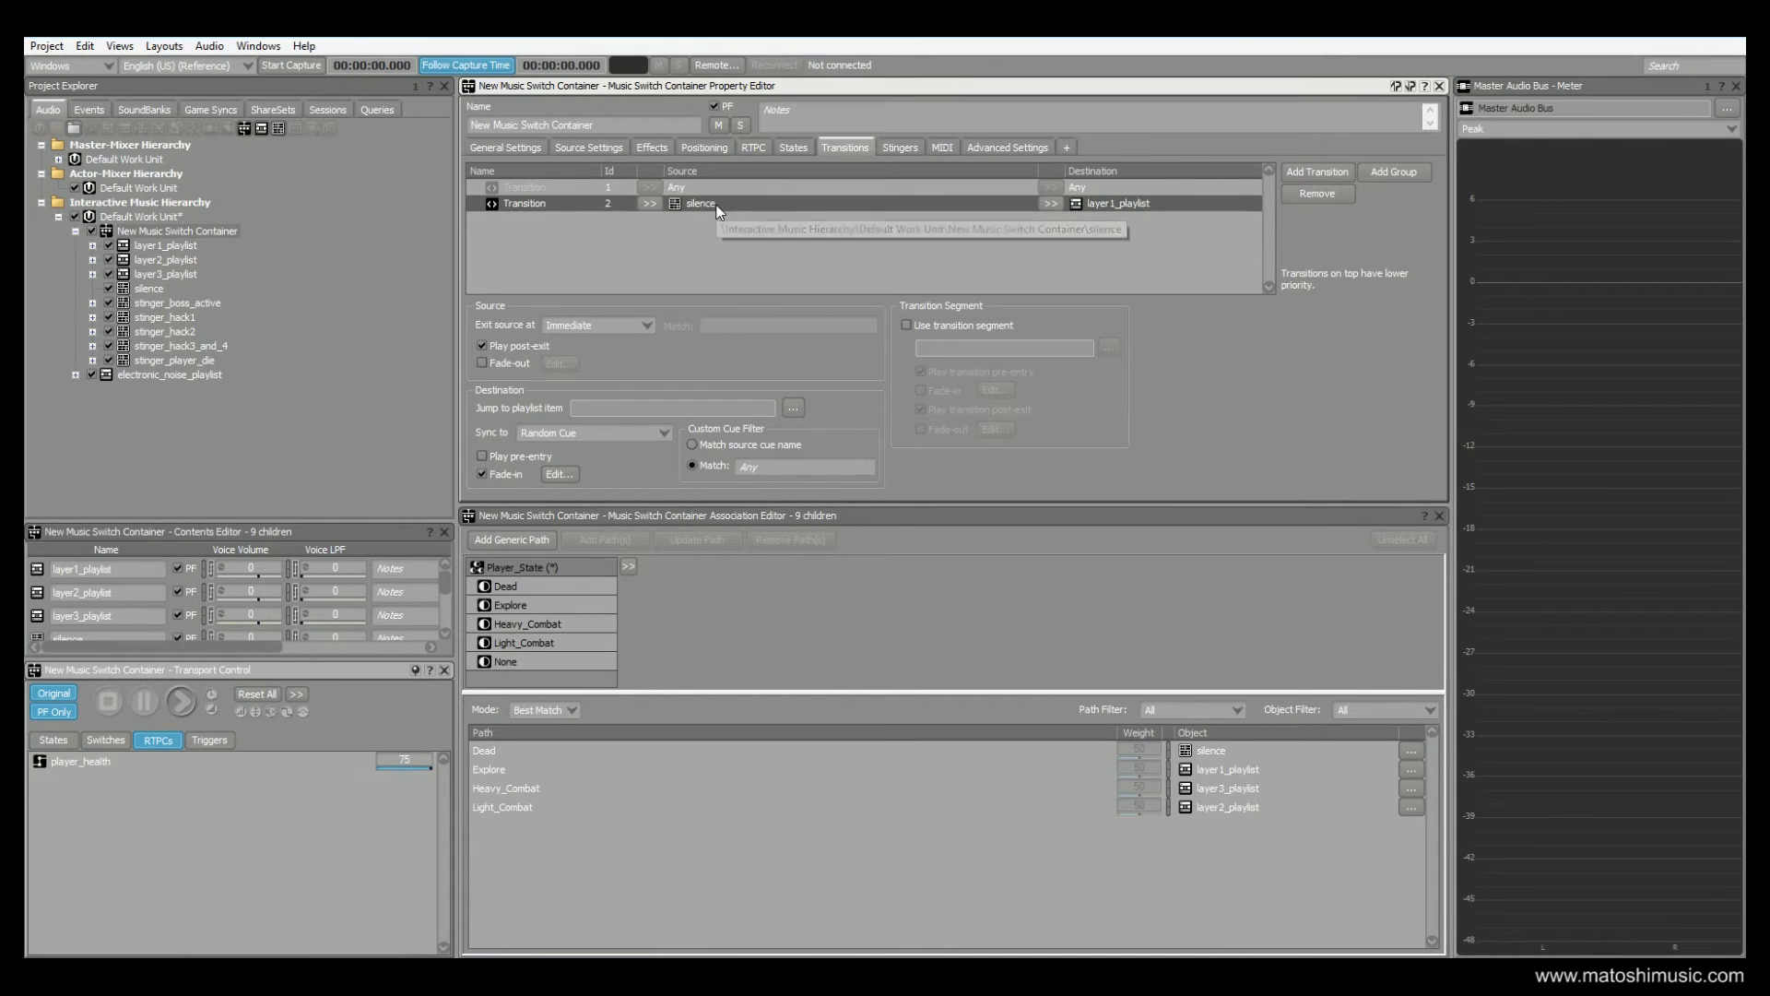
pyautogui.click(148, 288)
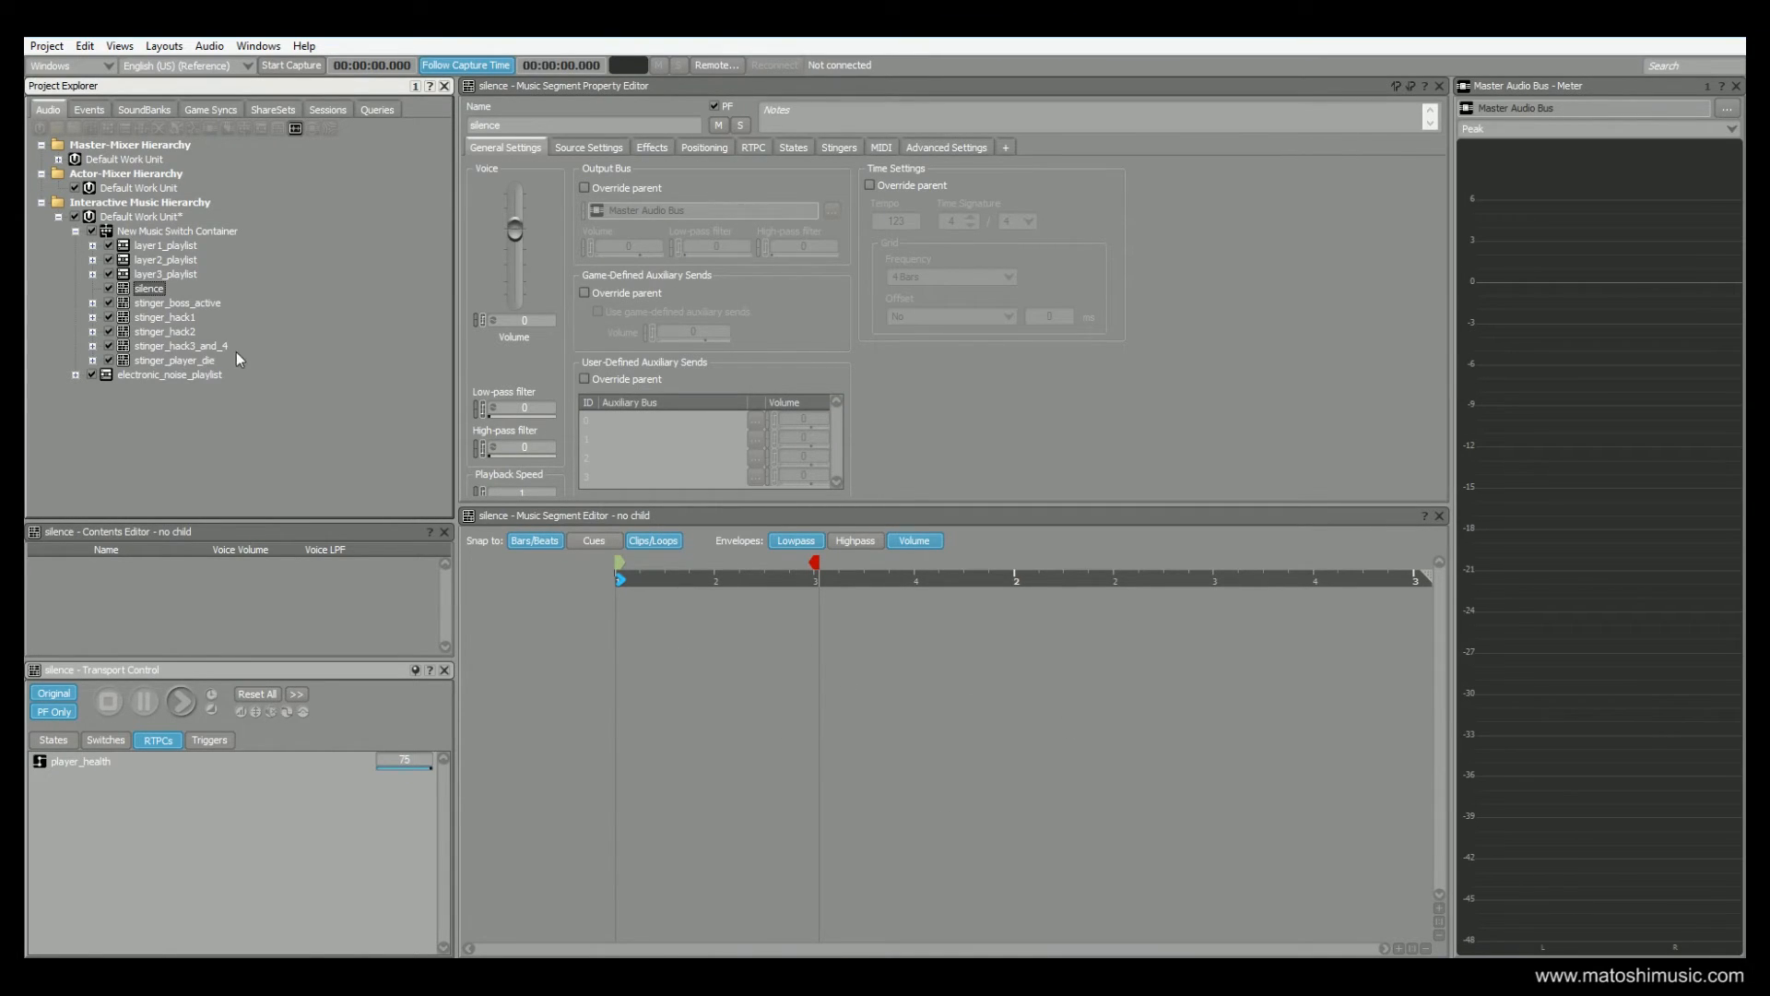
# Return to the New Music Switch Container and highlight the Dead state to check its music association
pyautogui.click(153, 232)
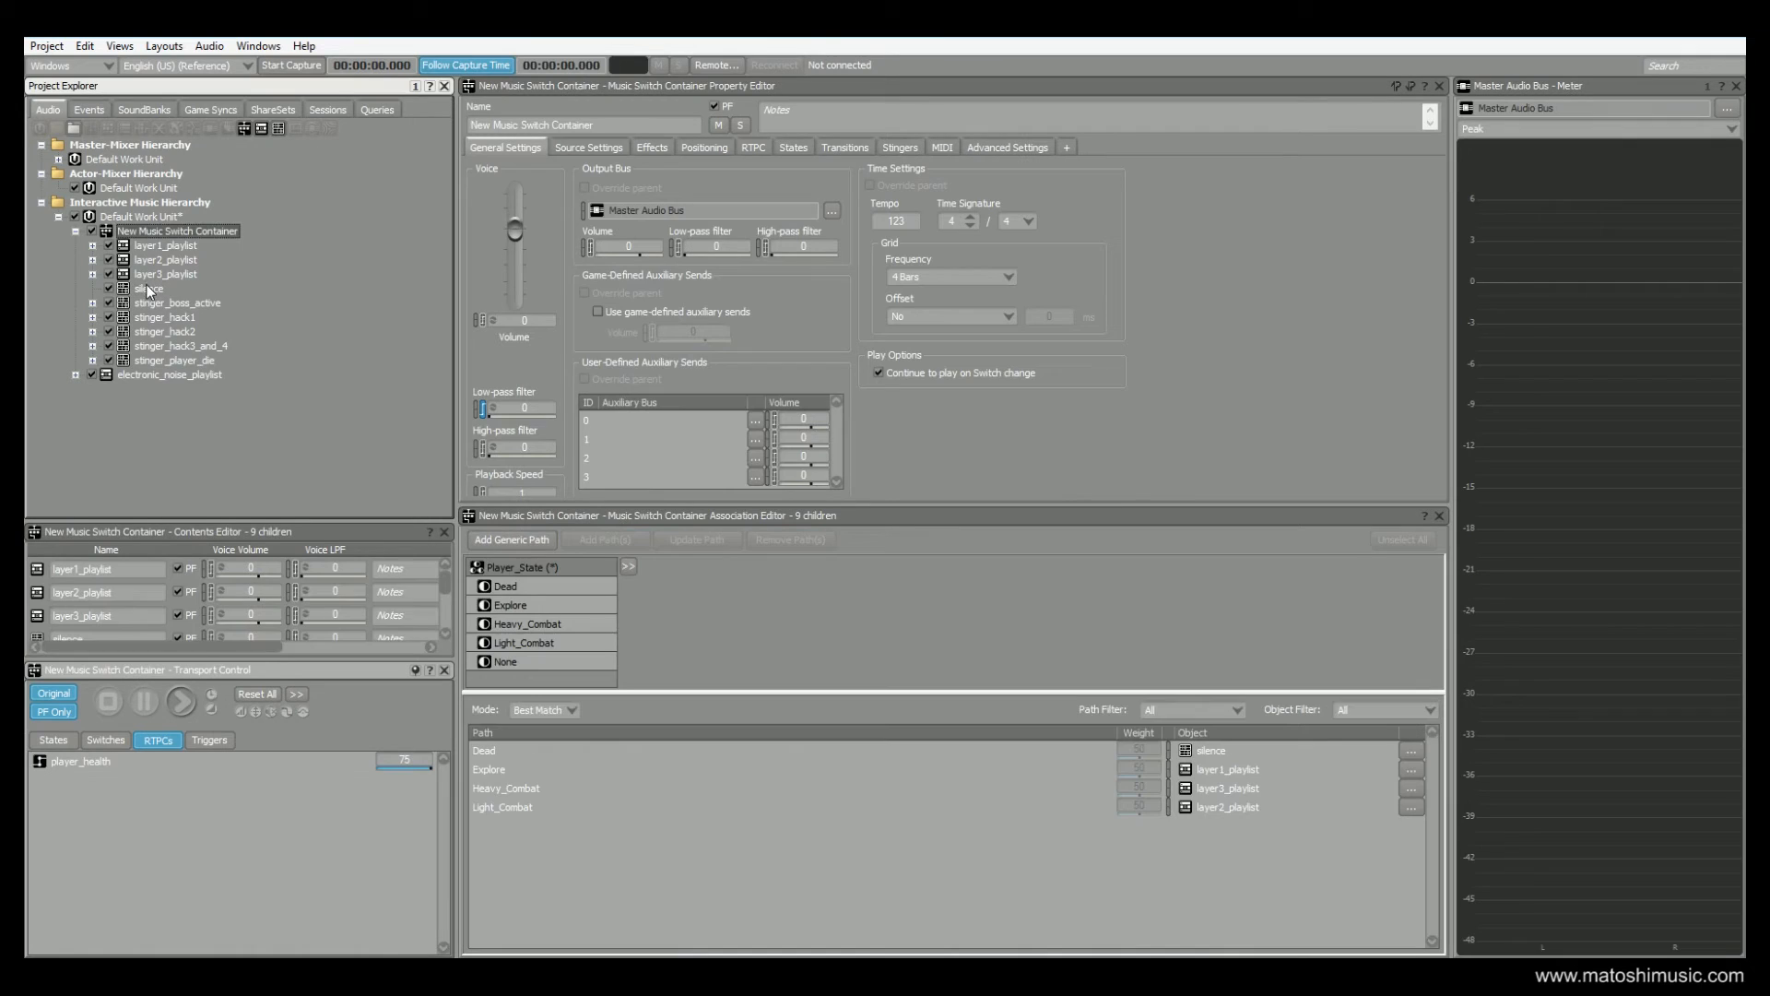
pyautogui.click(519, 587)
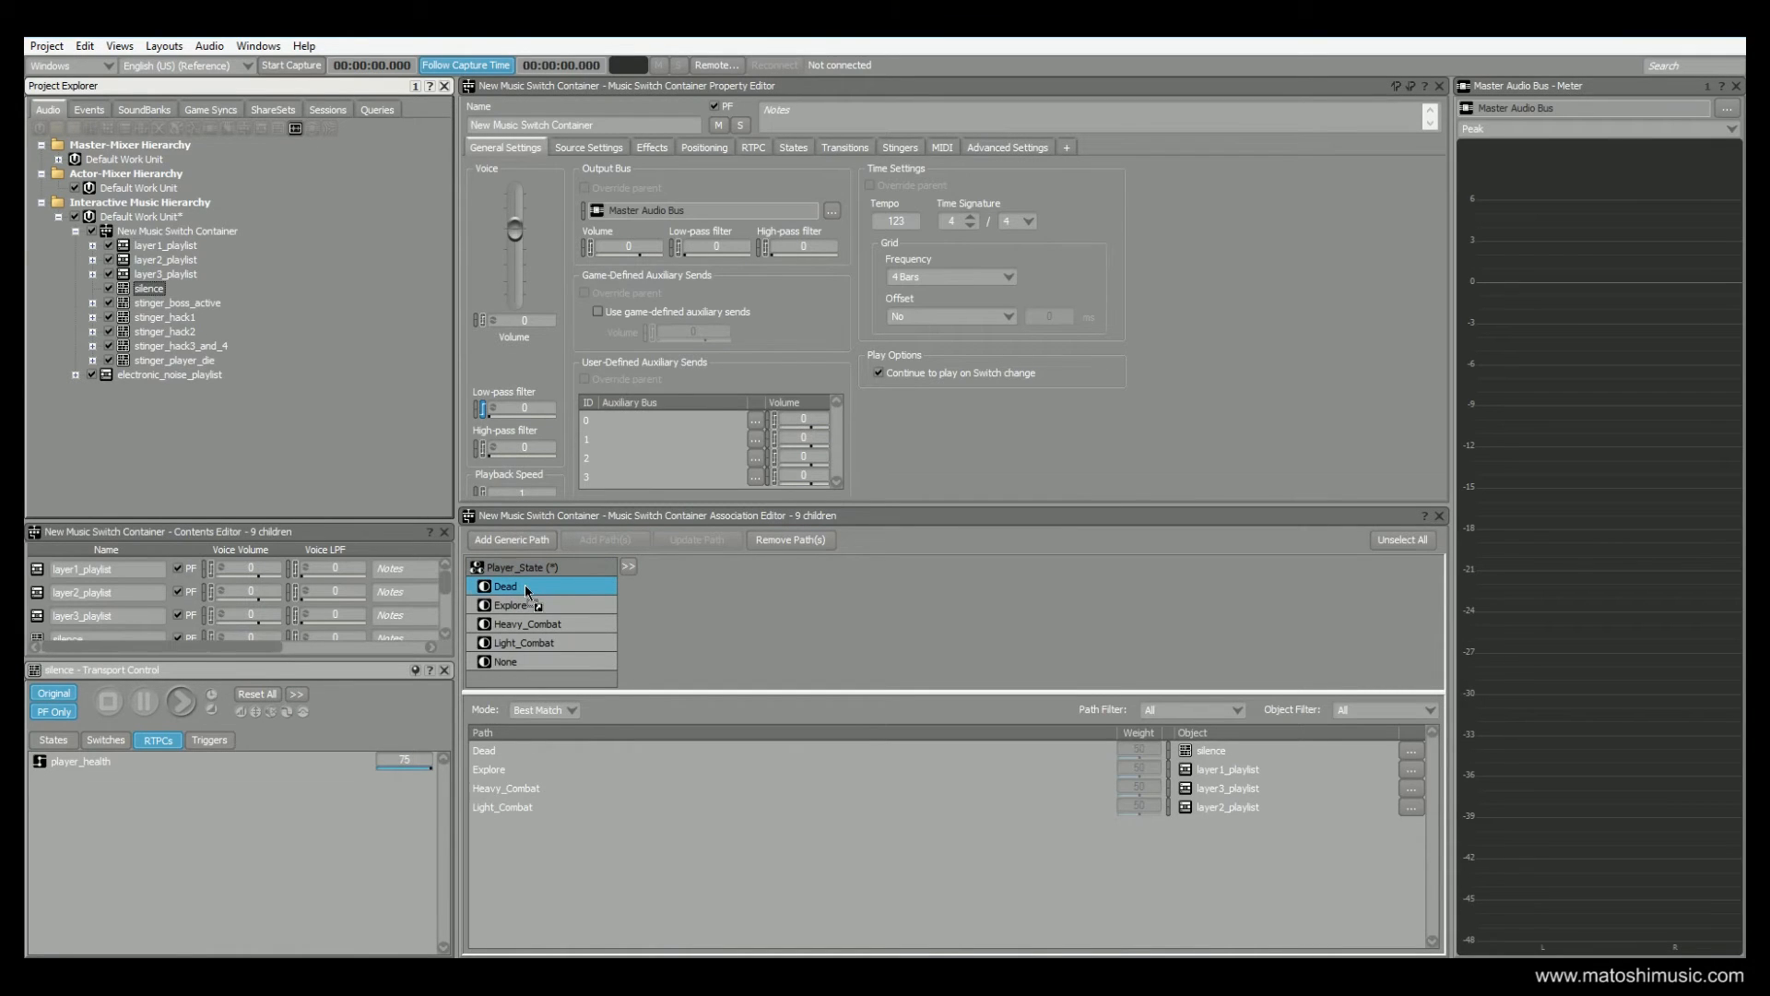
pyautogui.click(525, 586)
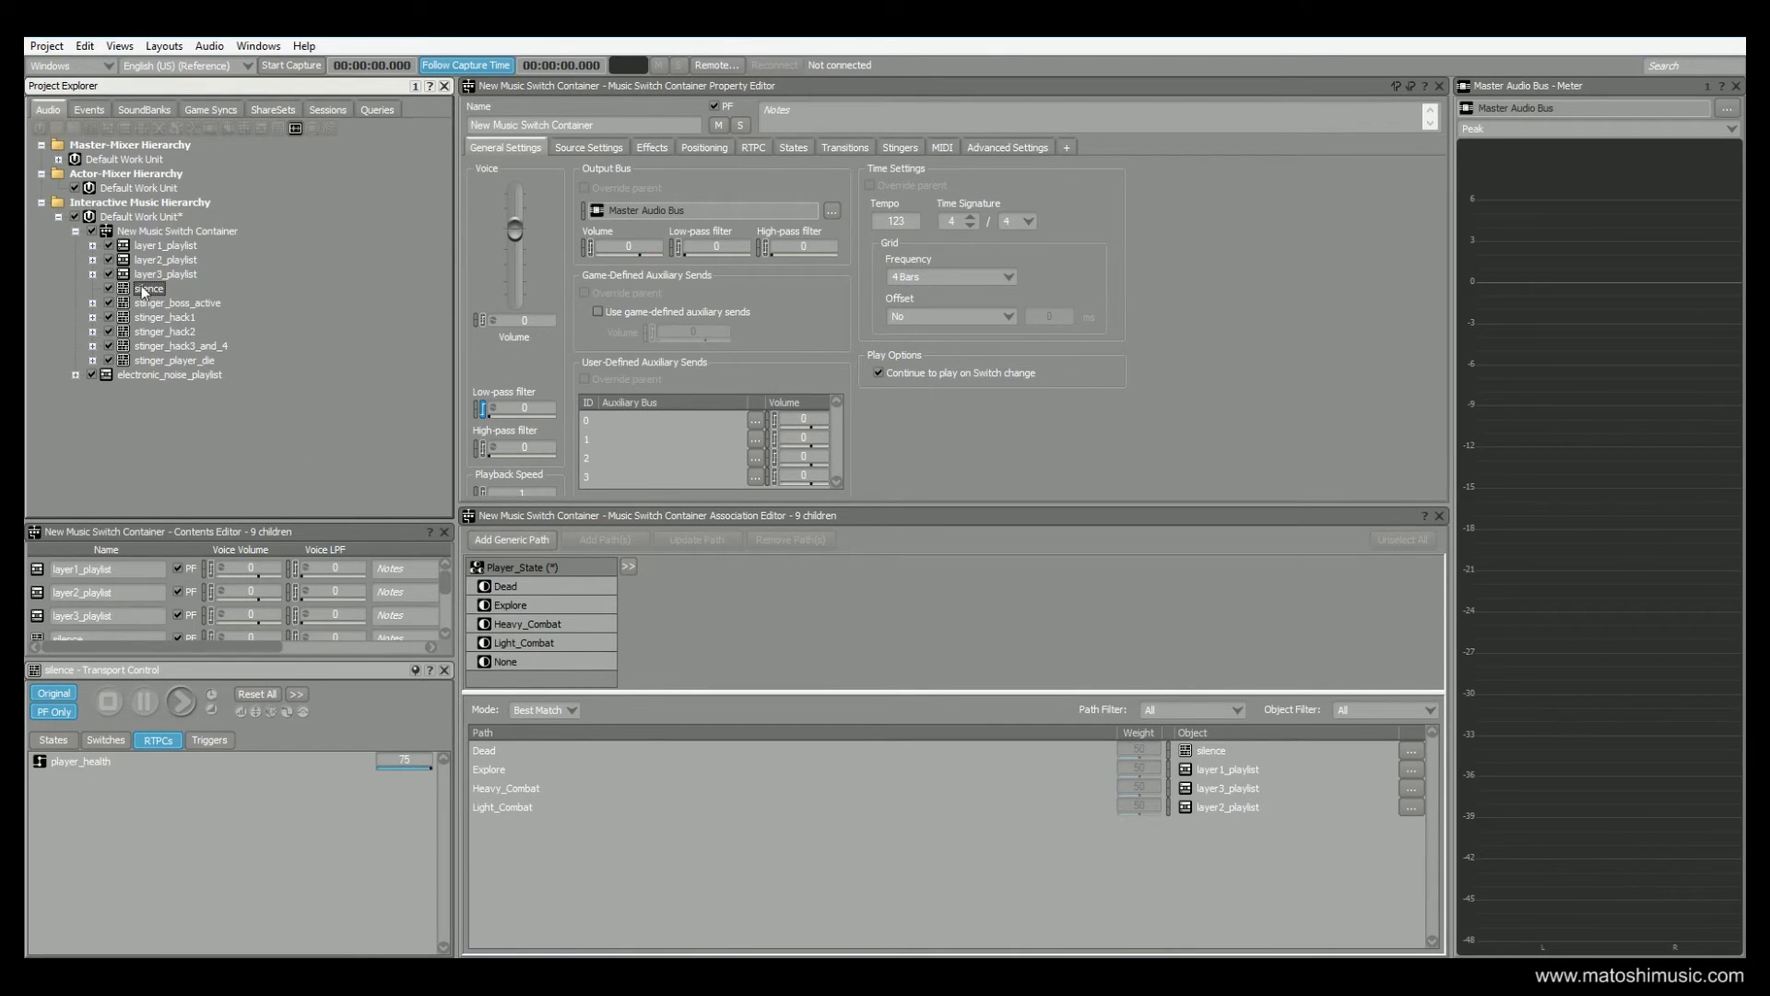
# View the New Music Switch Container's silence to layer1_playlist transition and its destination fade-in curve, closing the fade editor
pyautogui.click(152, 230)
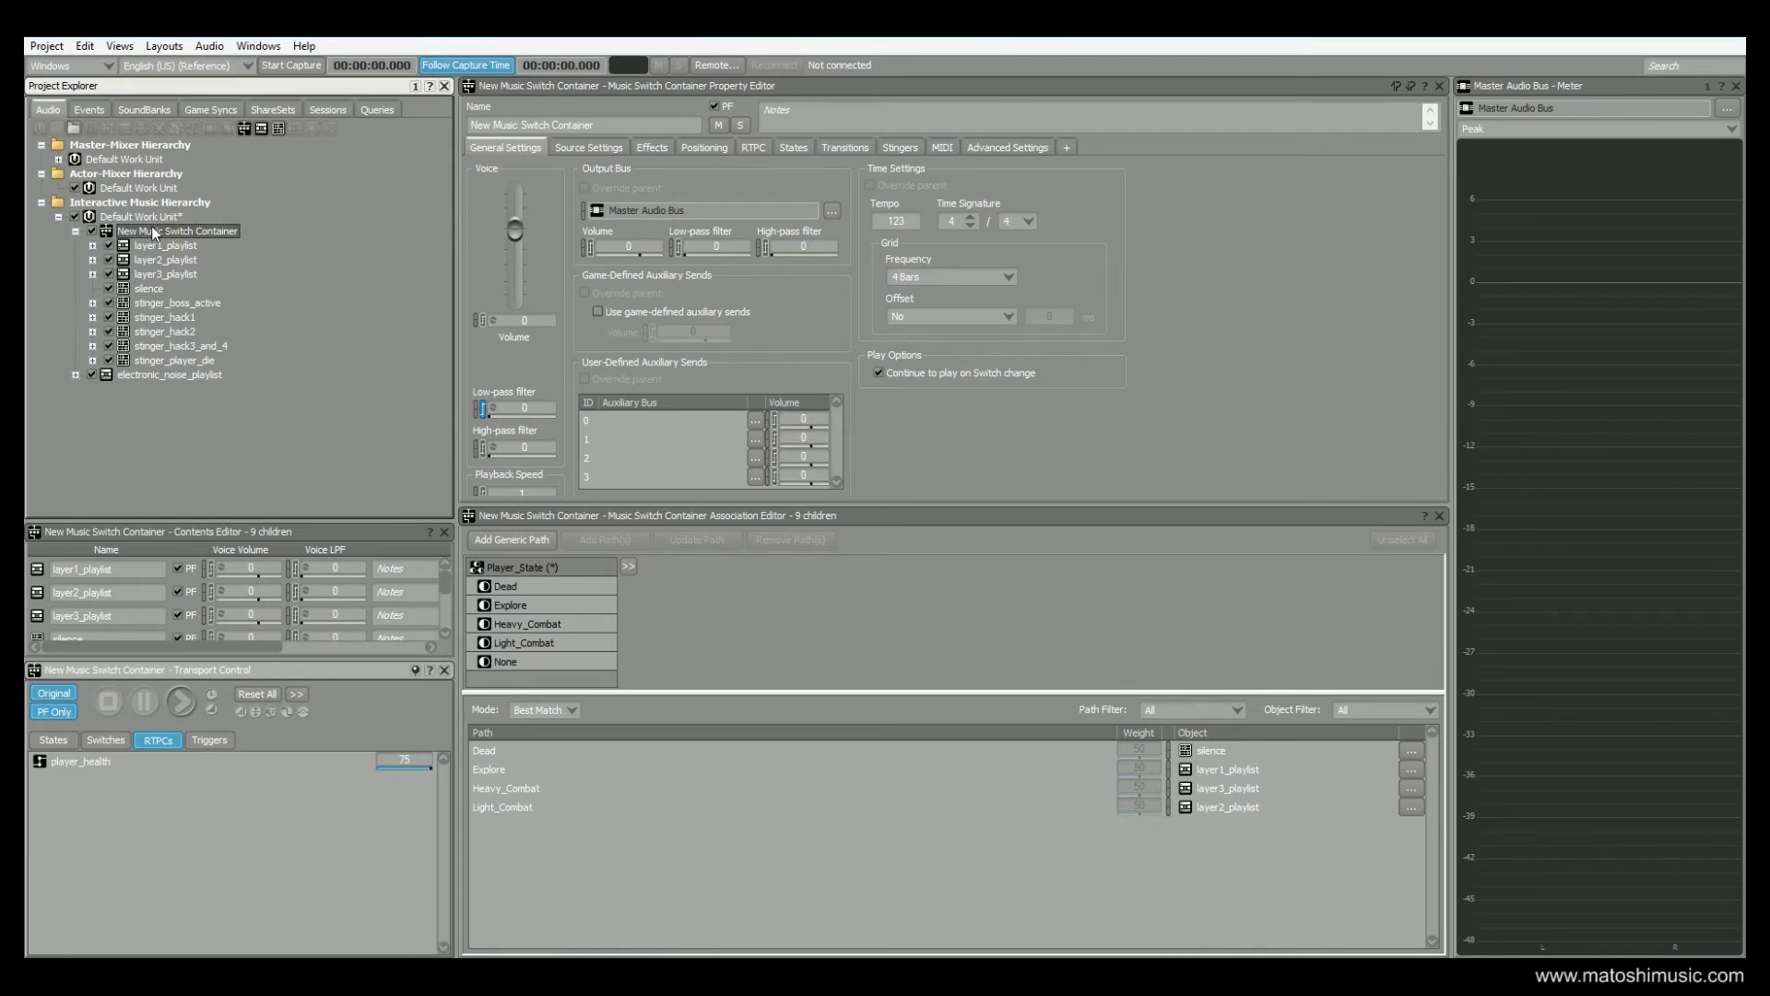
pyautogui.click(836, 147)
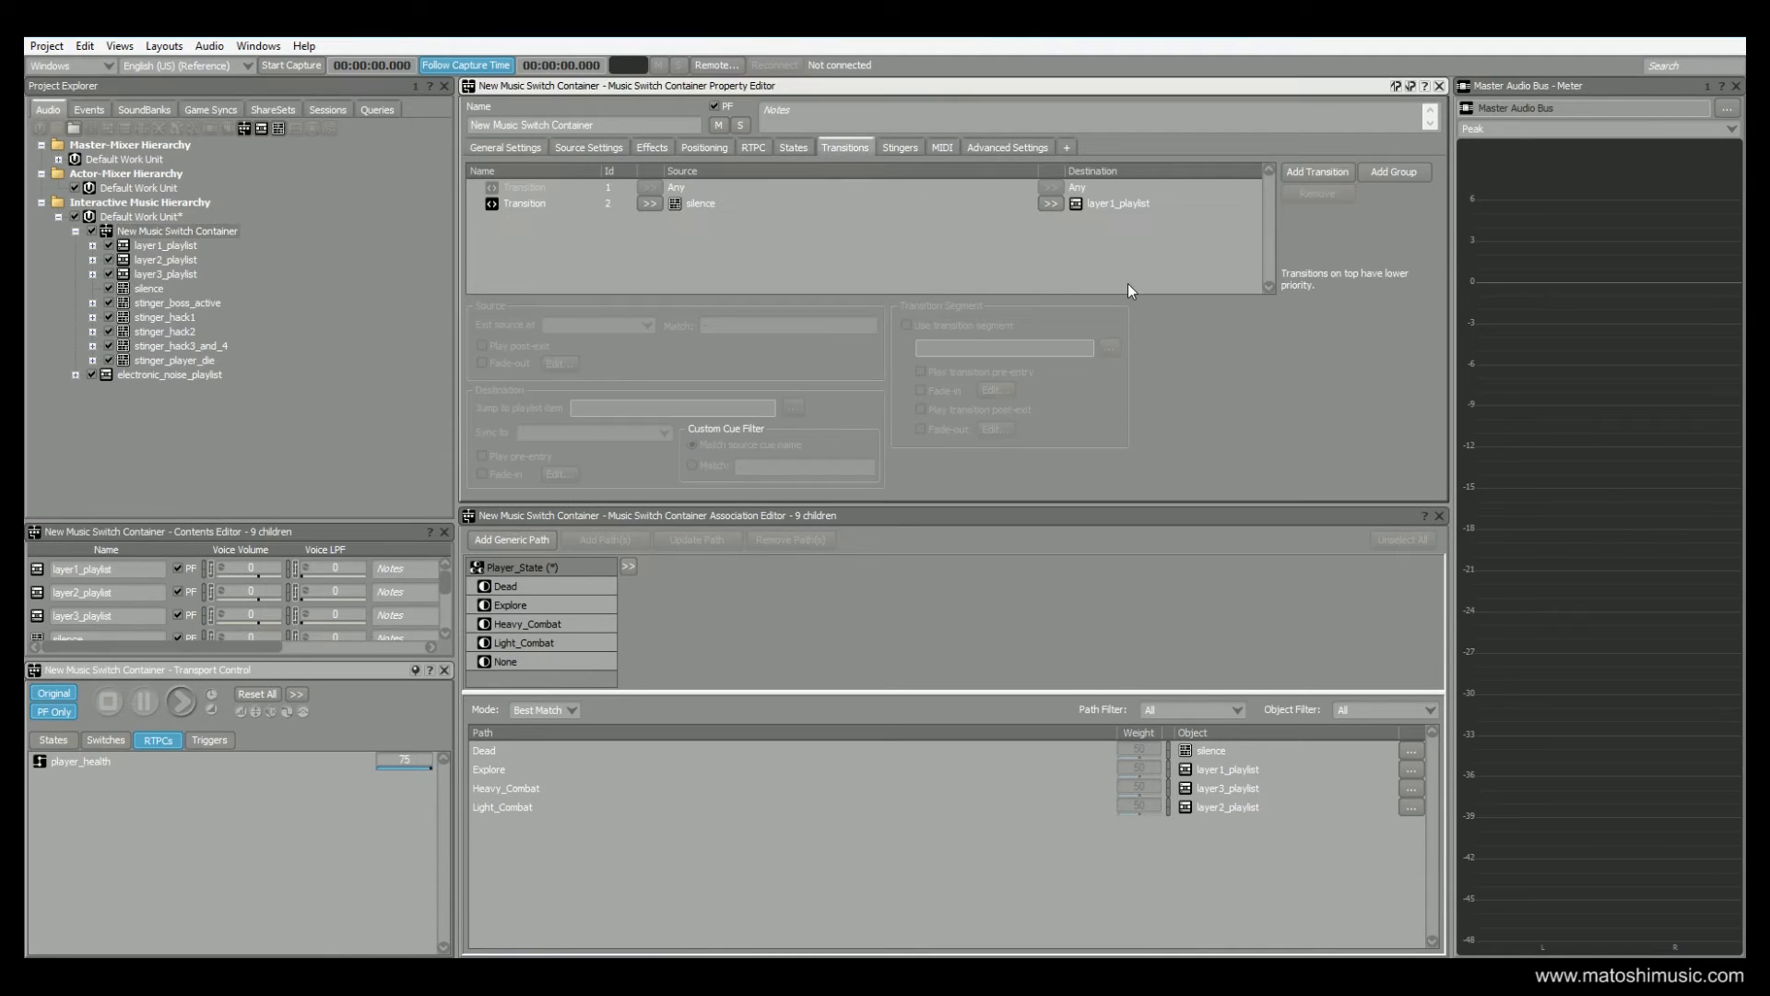
pyautogui.click(1111, 204)
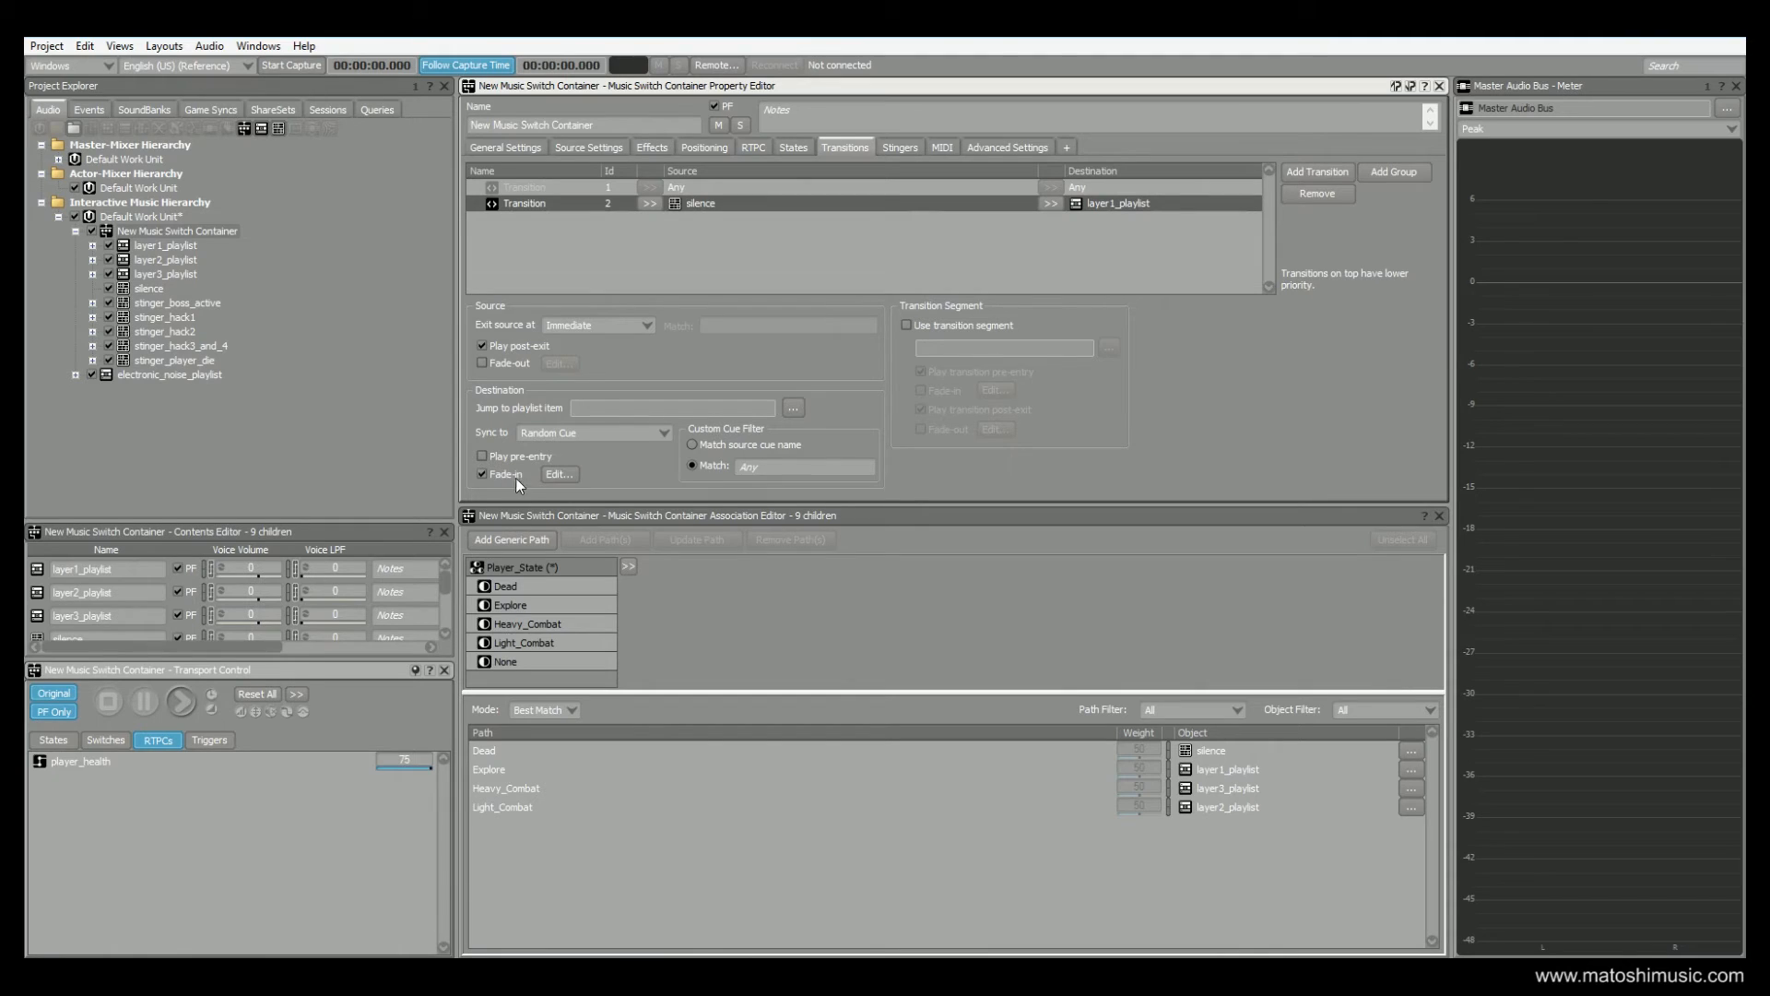
pyautogui.click(557, 474)
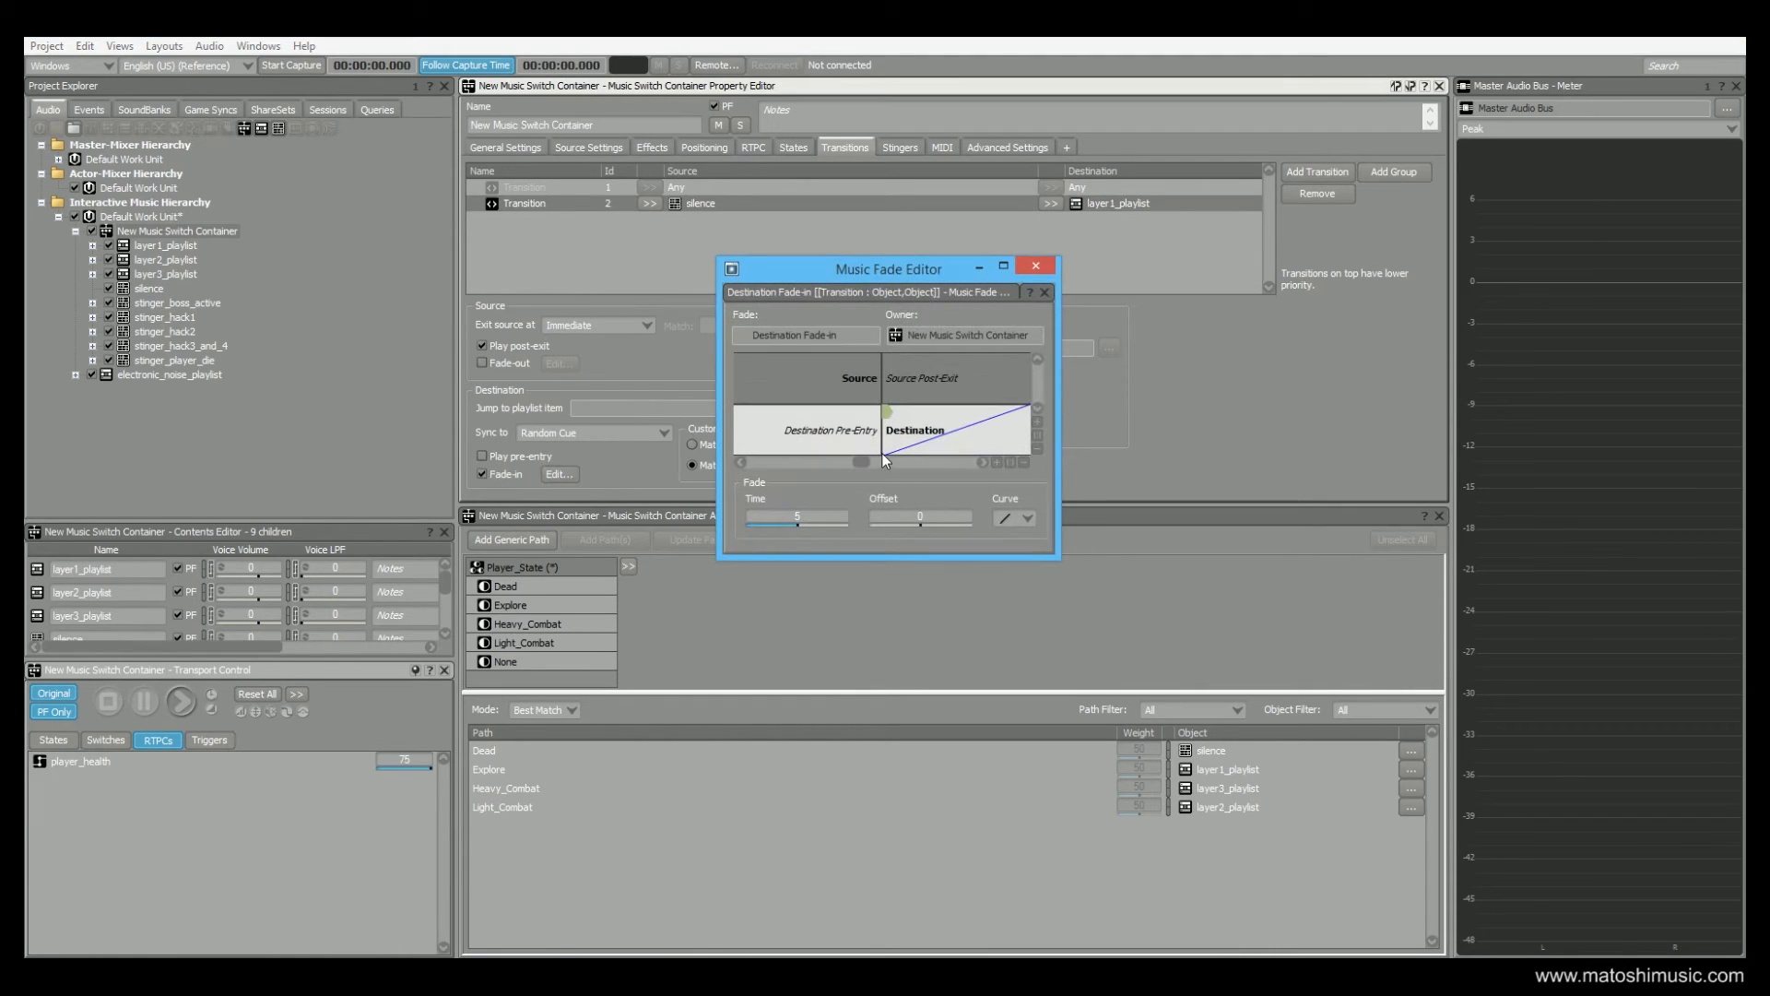
pyautogui.click(1036, 265)
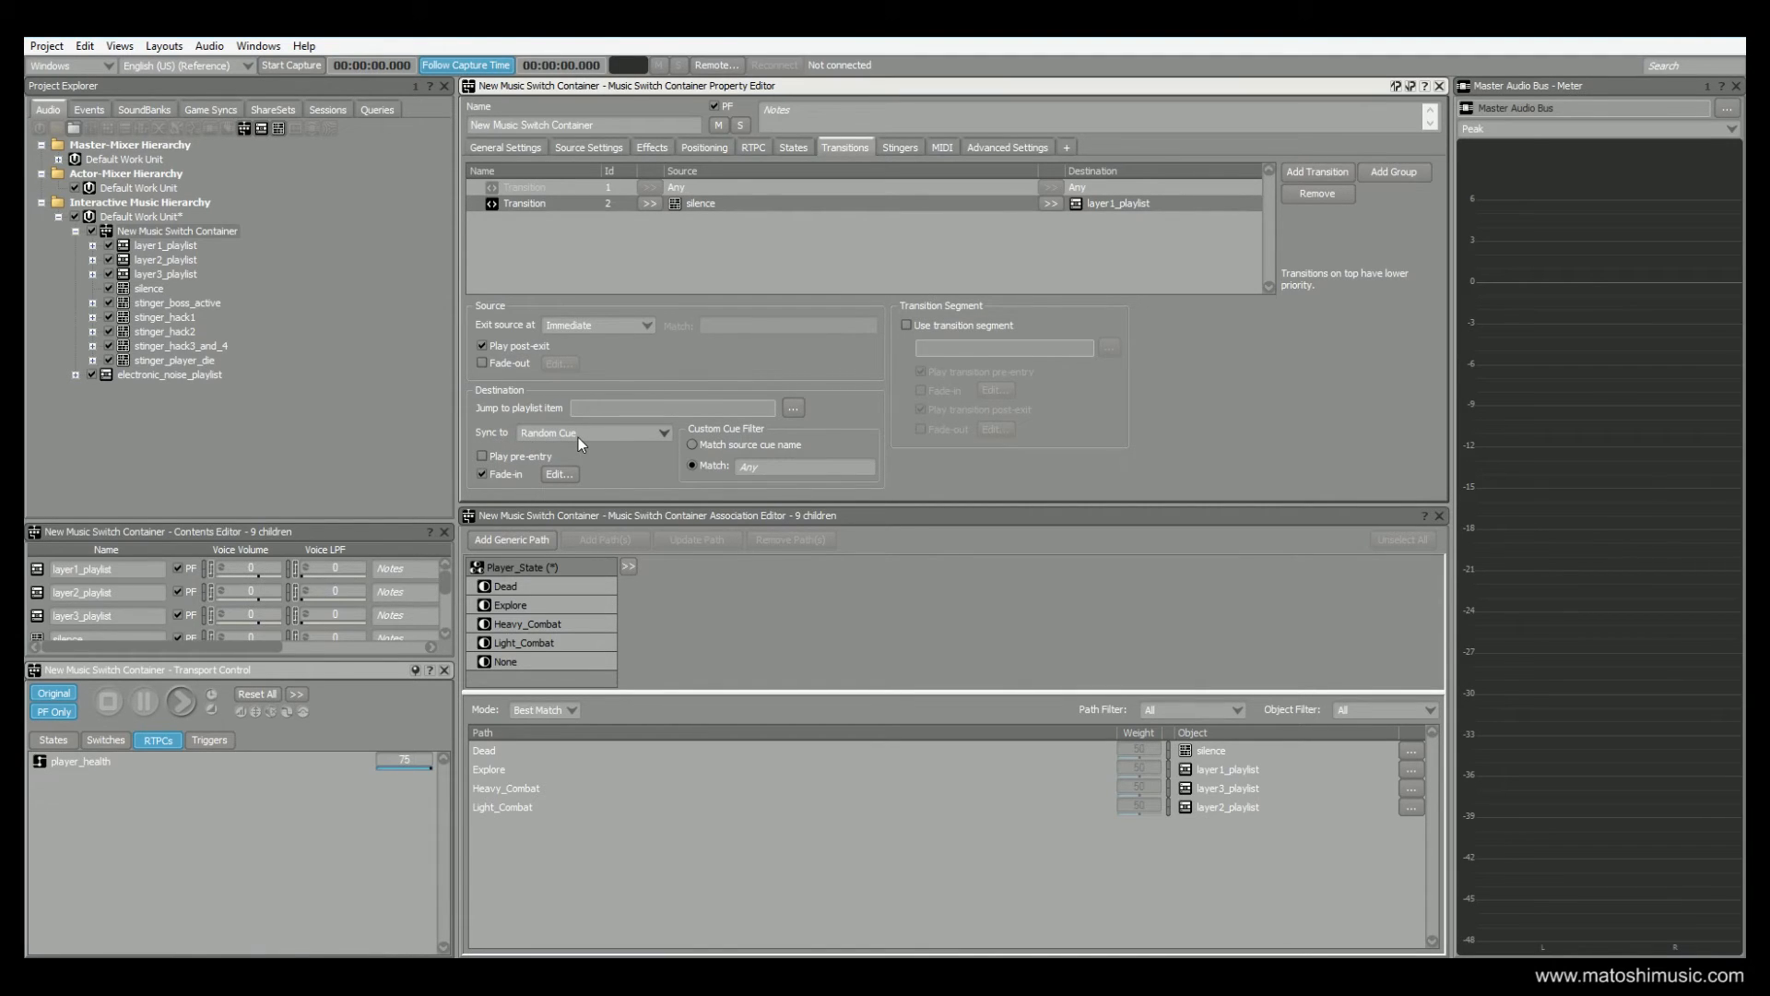
# Expand layer1_playlist and open its mx_layer1 segment to examine the custom cues on the timeline
pyautogui.click(155, 245)
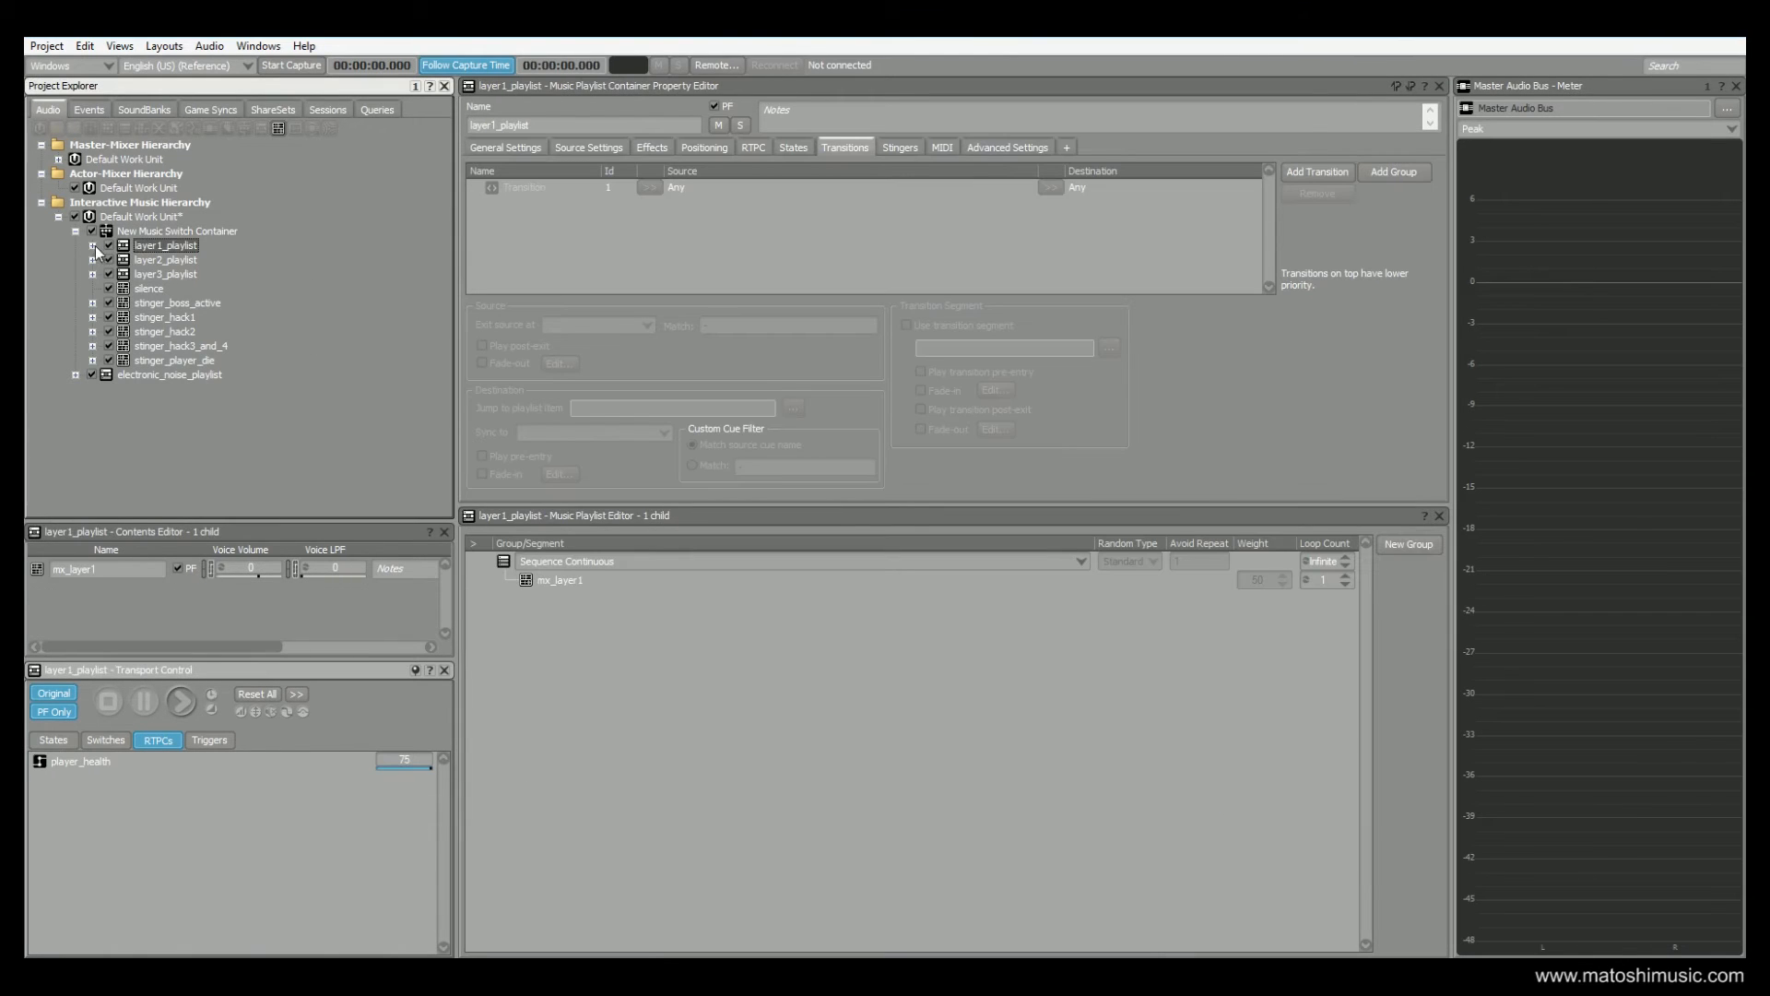
pyautogui.click(92, 245)
pyautogui.click(171, 260)
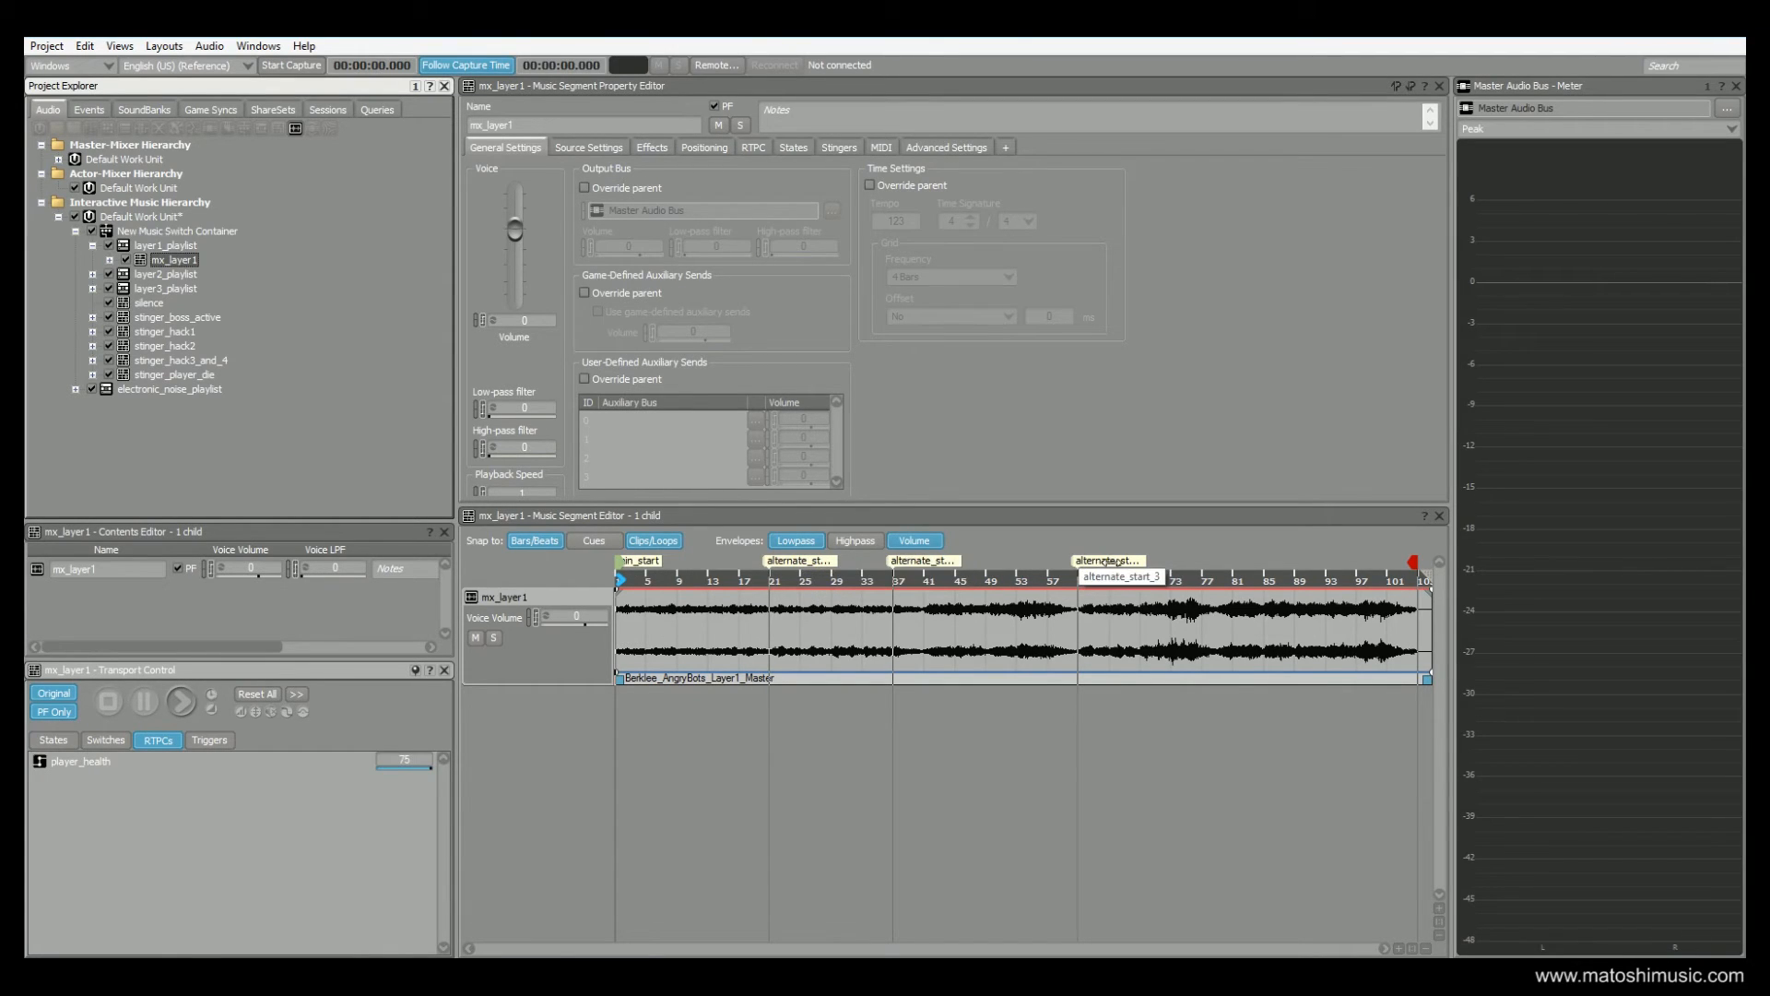
# Return to the New Music Switch Container's transitions and select the one whose source is silence
pyautogui.click(146, 232)
pyautogui.click(843, 148)
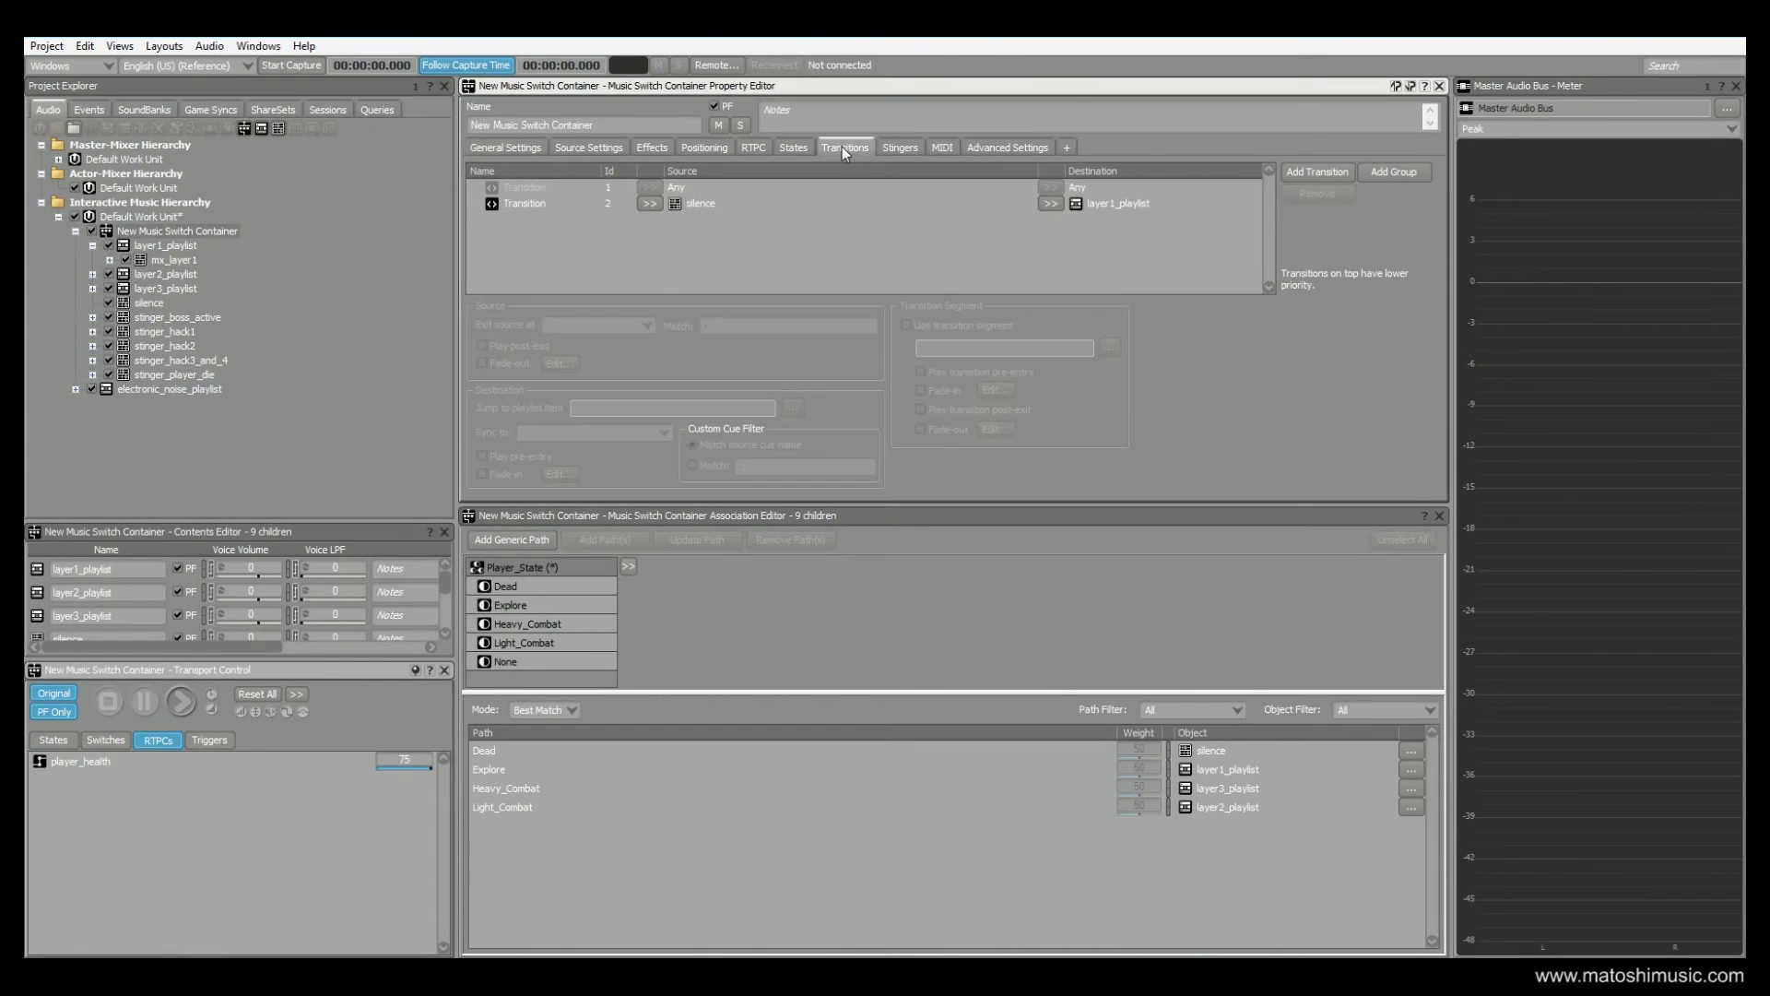
pyautogui.click(707, 212)
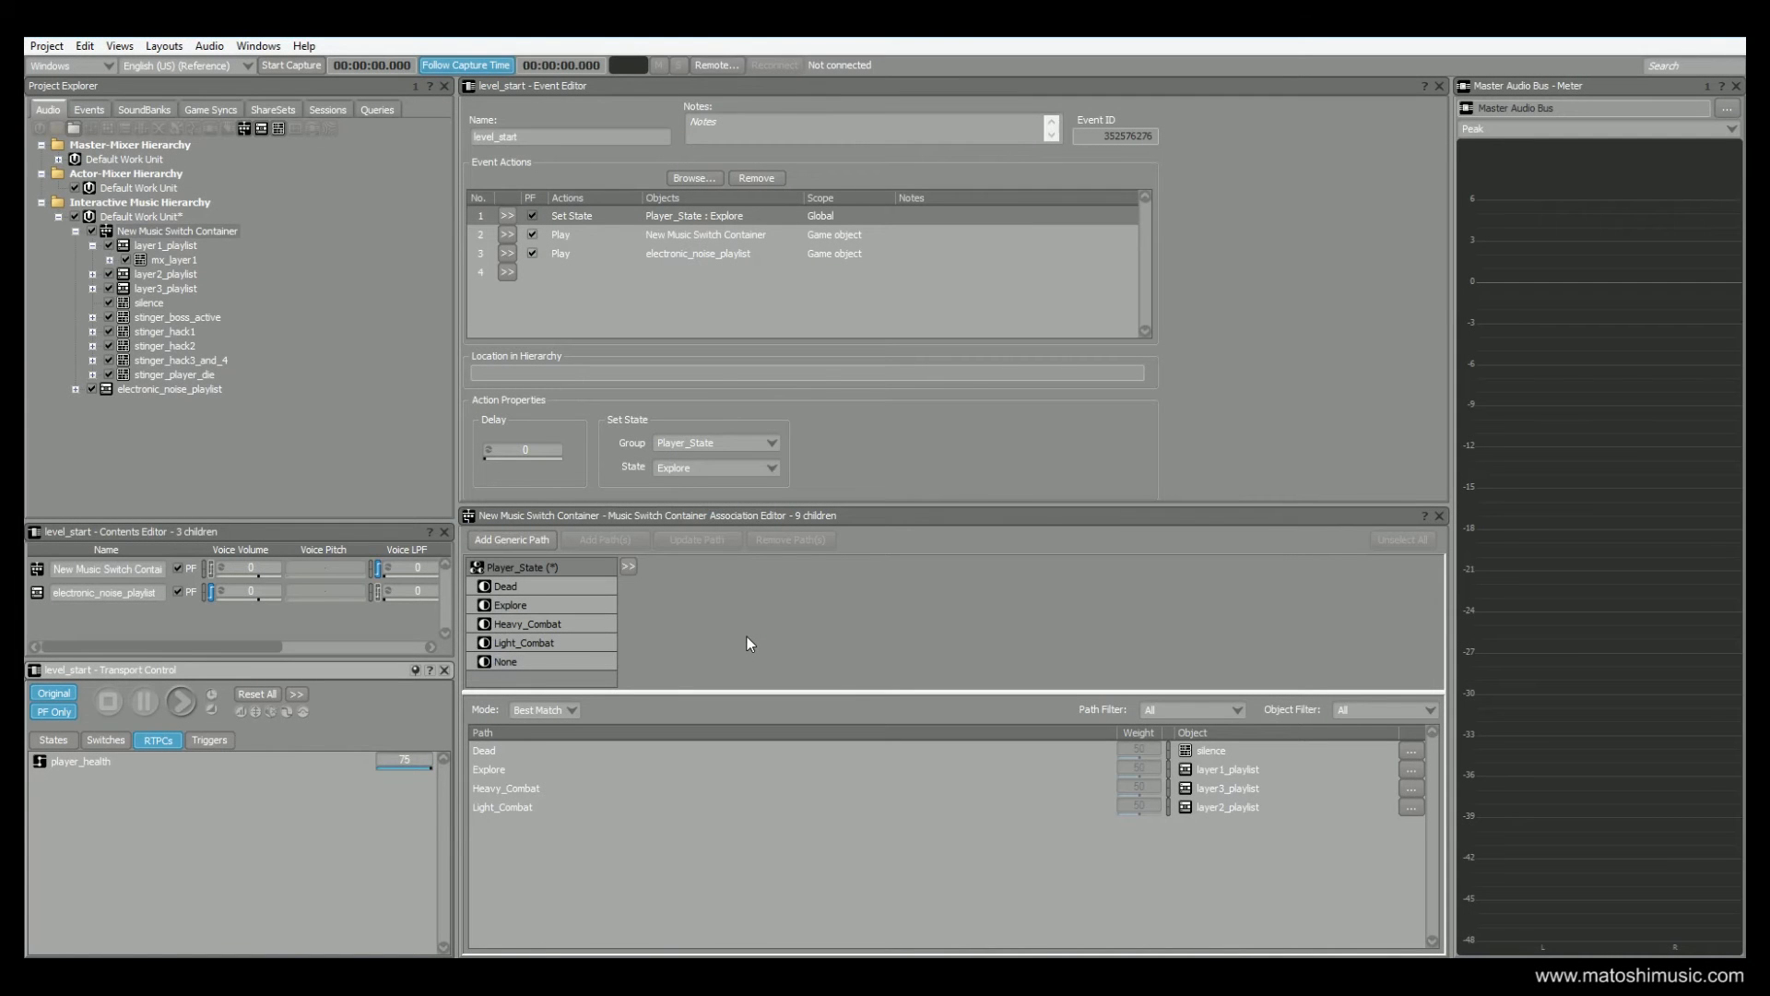
# Open the Soundcaster, play the level_start event followed by player_die to audition the death transition, and stop playback
pyautogui.click(118, 45)
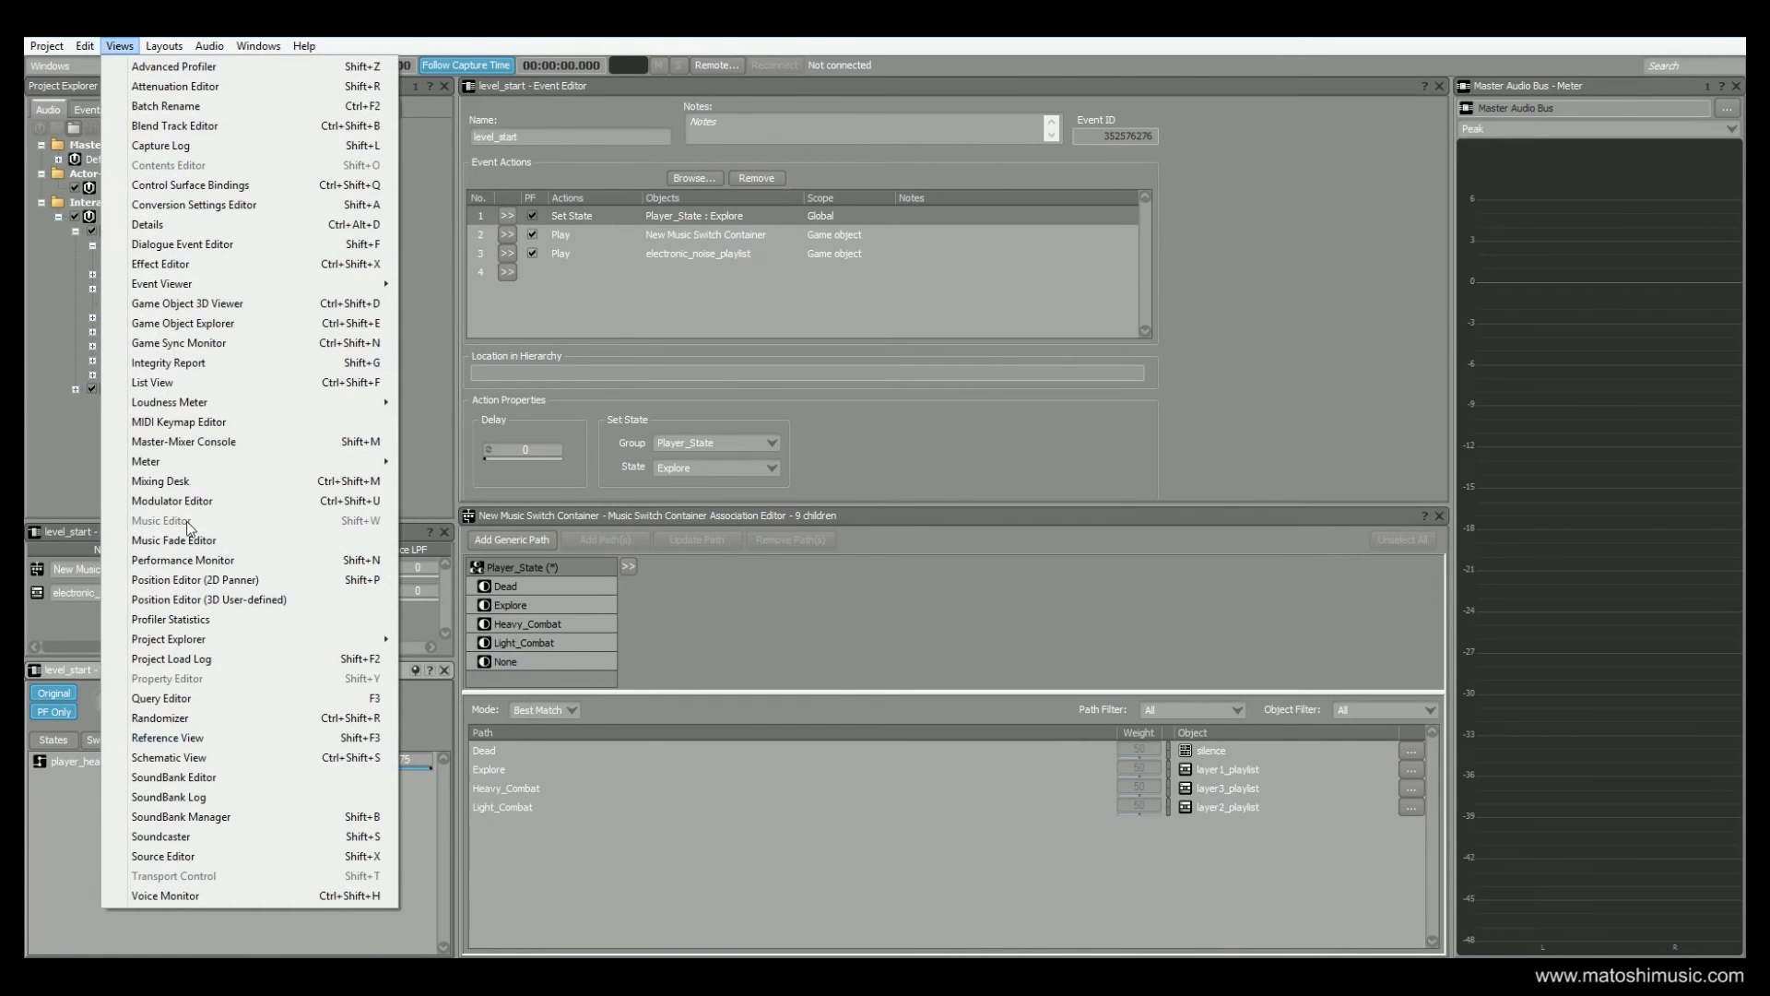
pyautogui.click(207, 839)
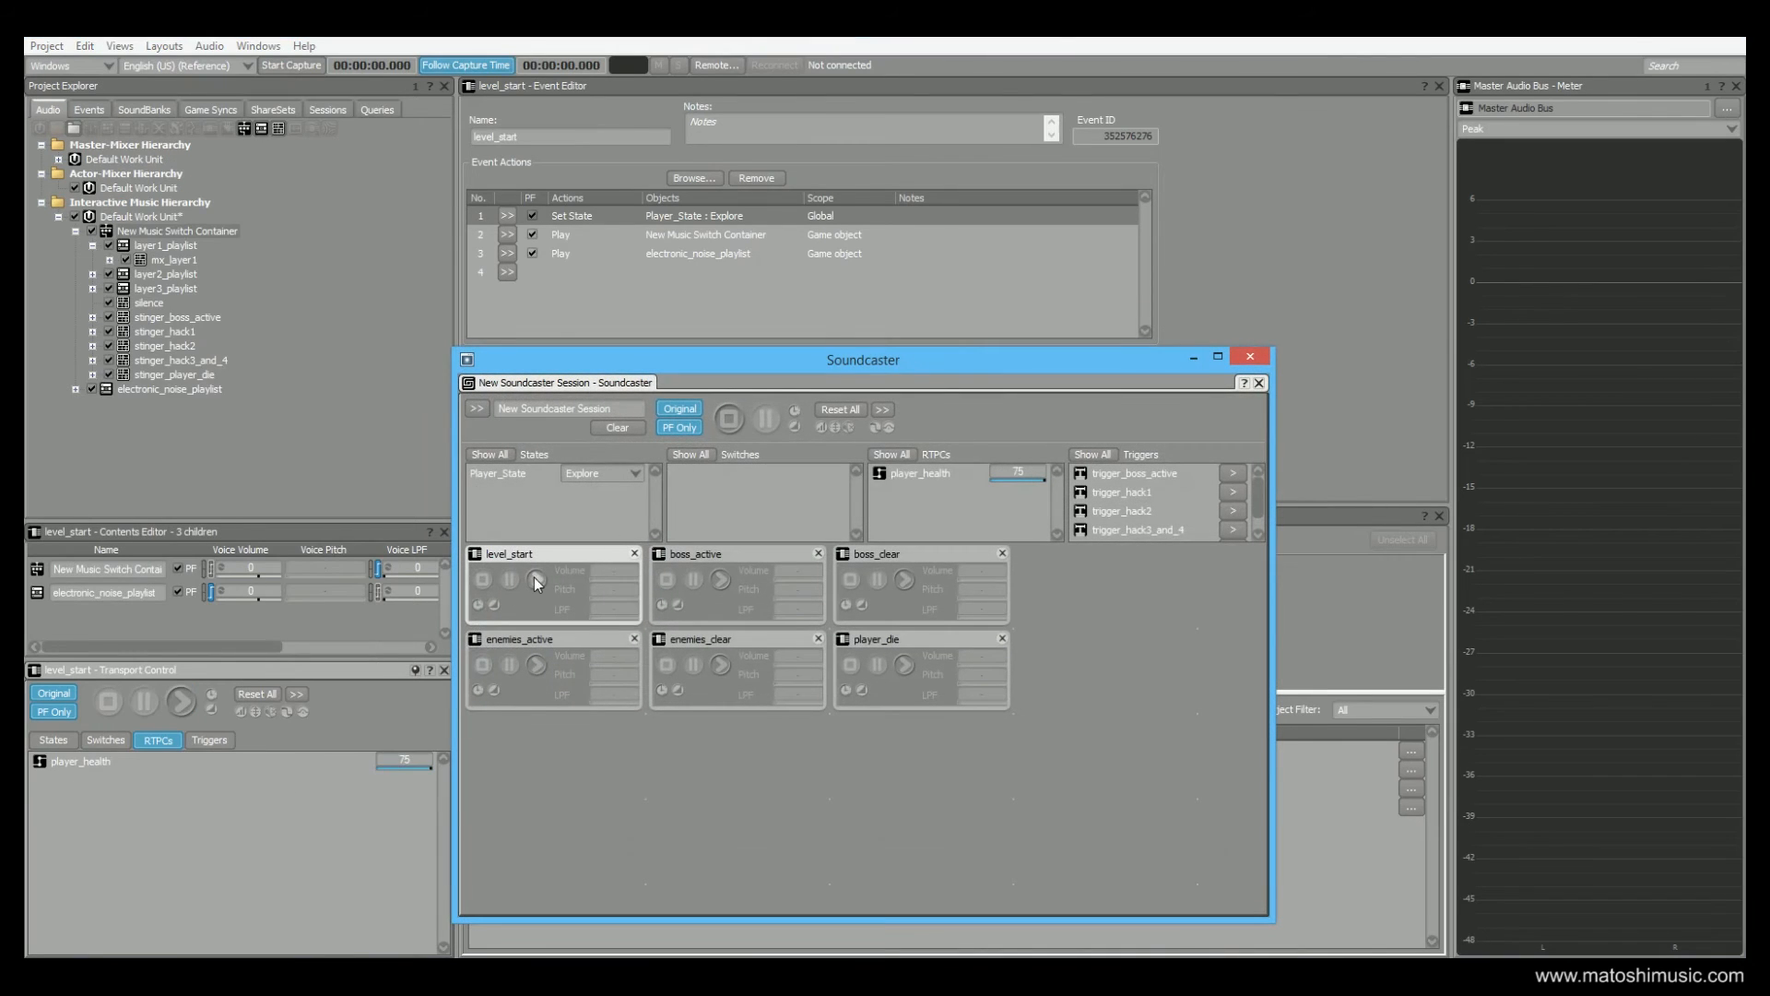
pyautogui.click(537, 579)
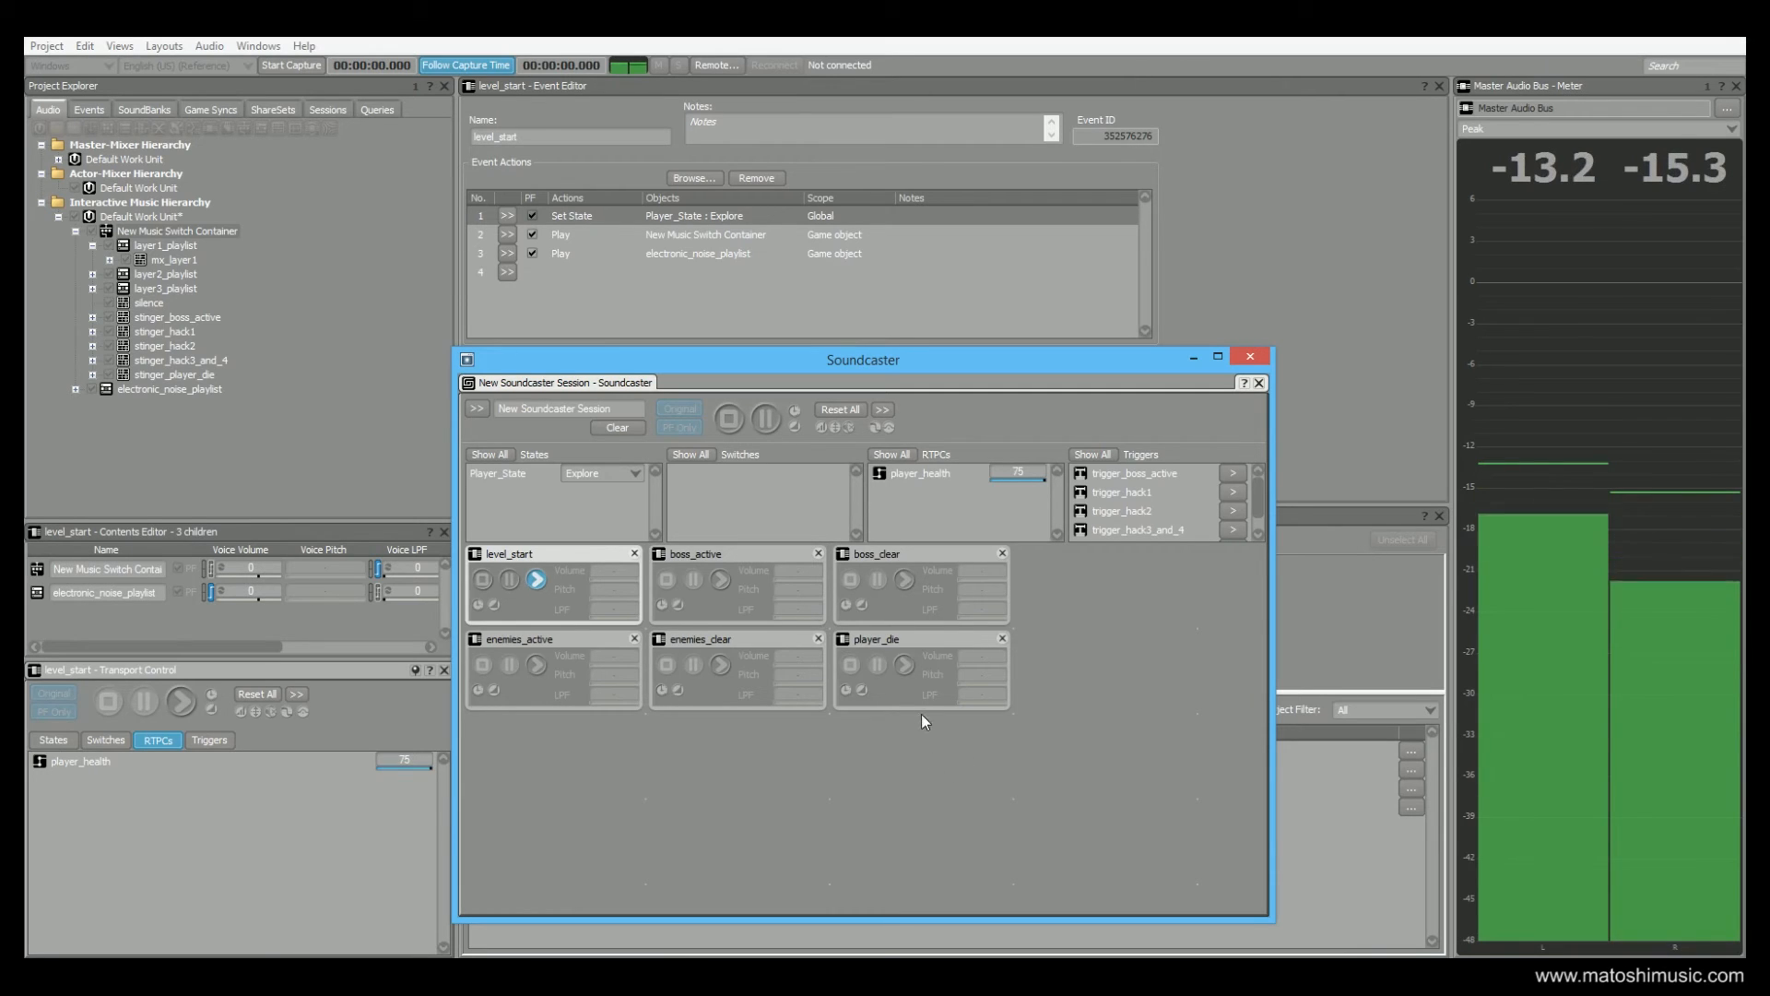
pyautogui.click(904, 665)
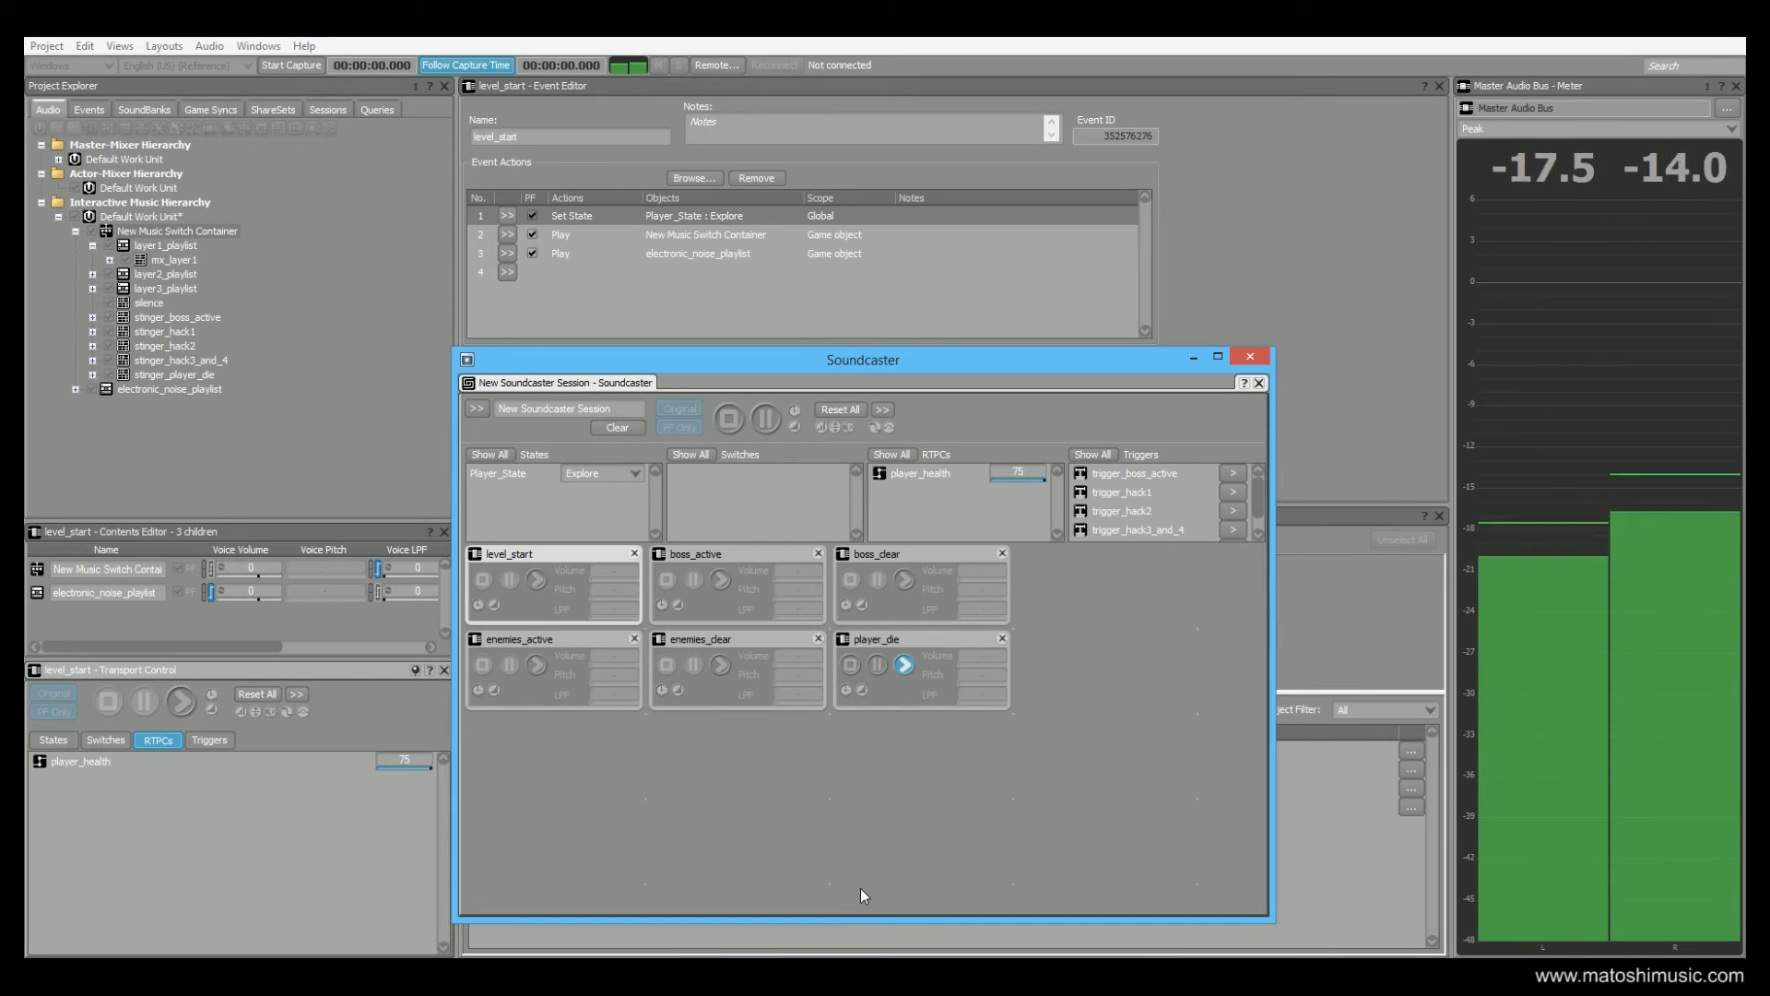
pyautogui.click(849, 663)
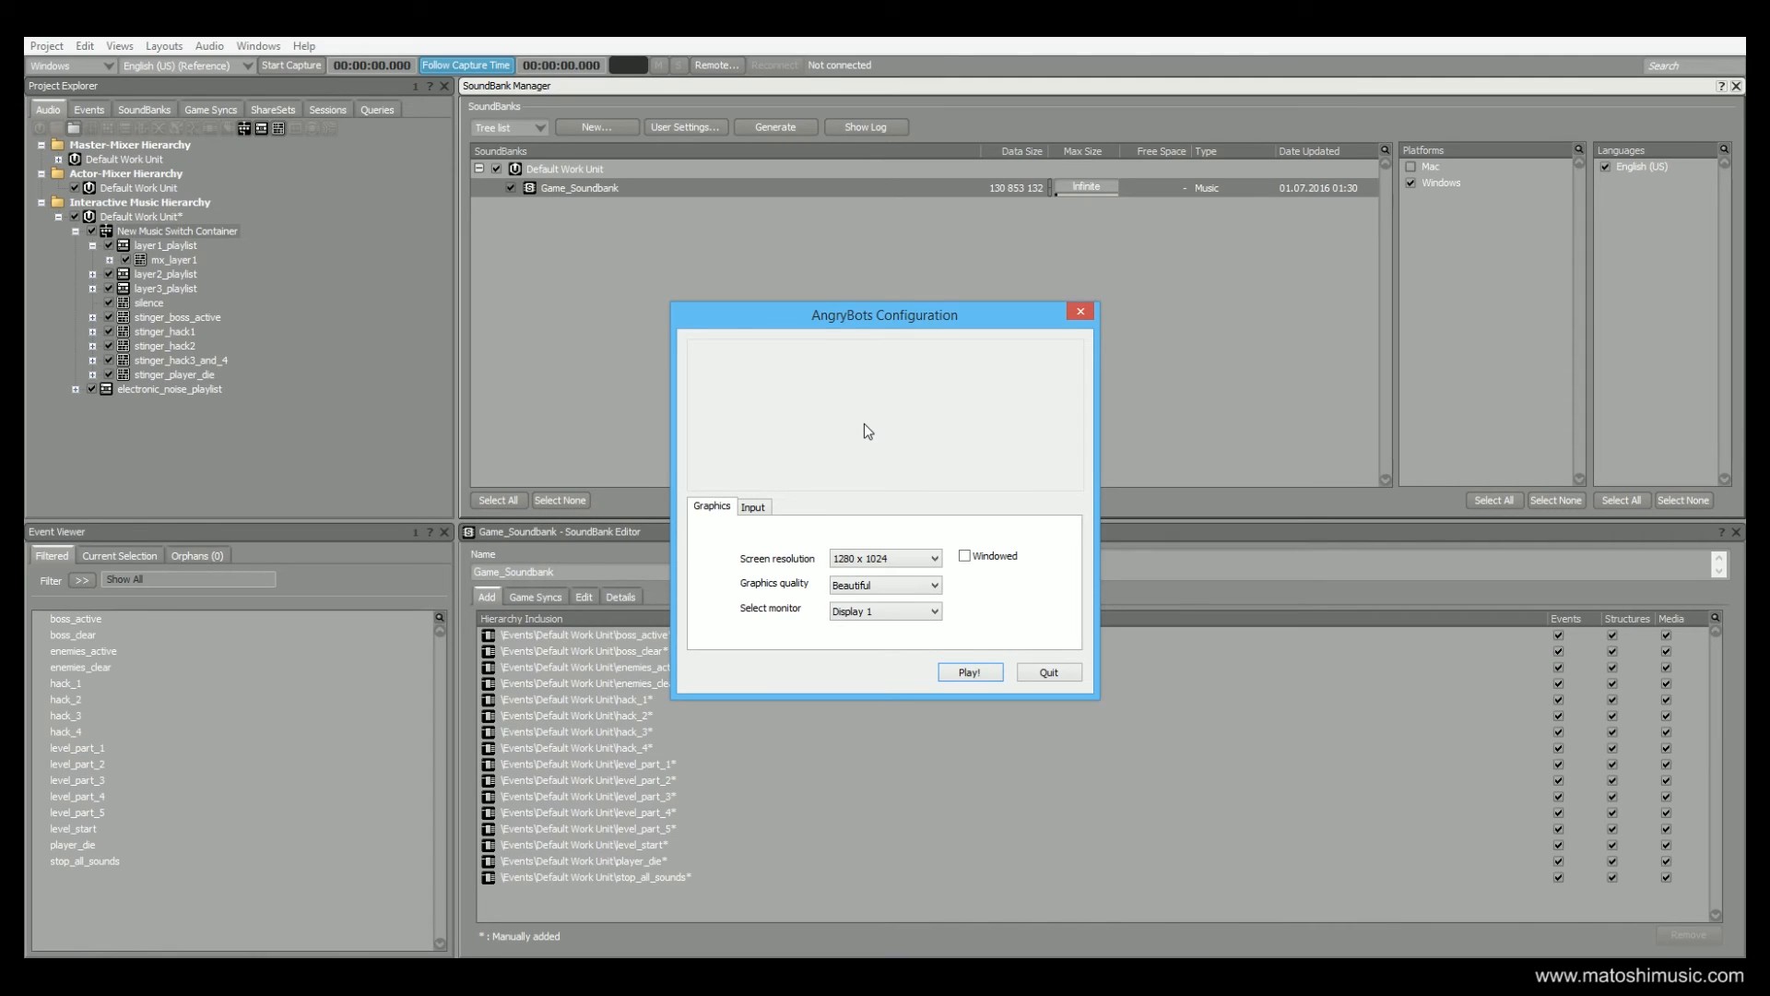
# Launch the AngryBots game with the graphics settings shown in its configuration dialog
pyautogui.click(968, 672)
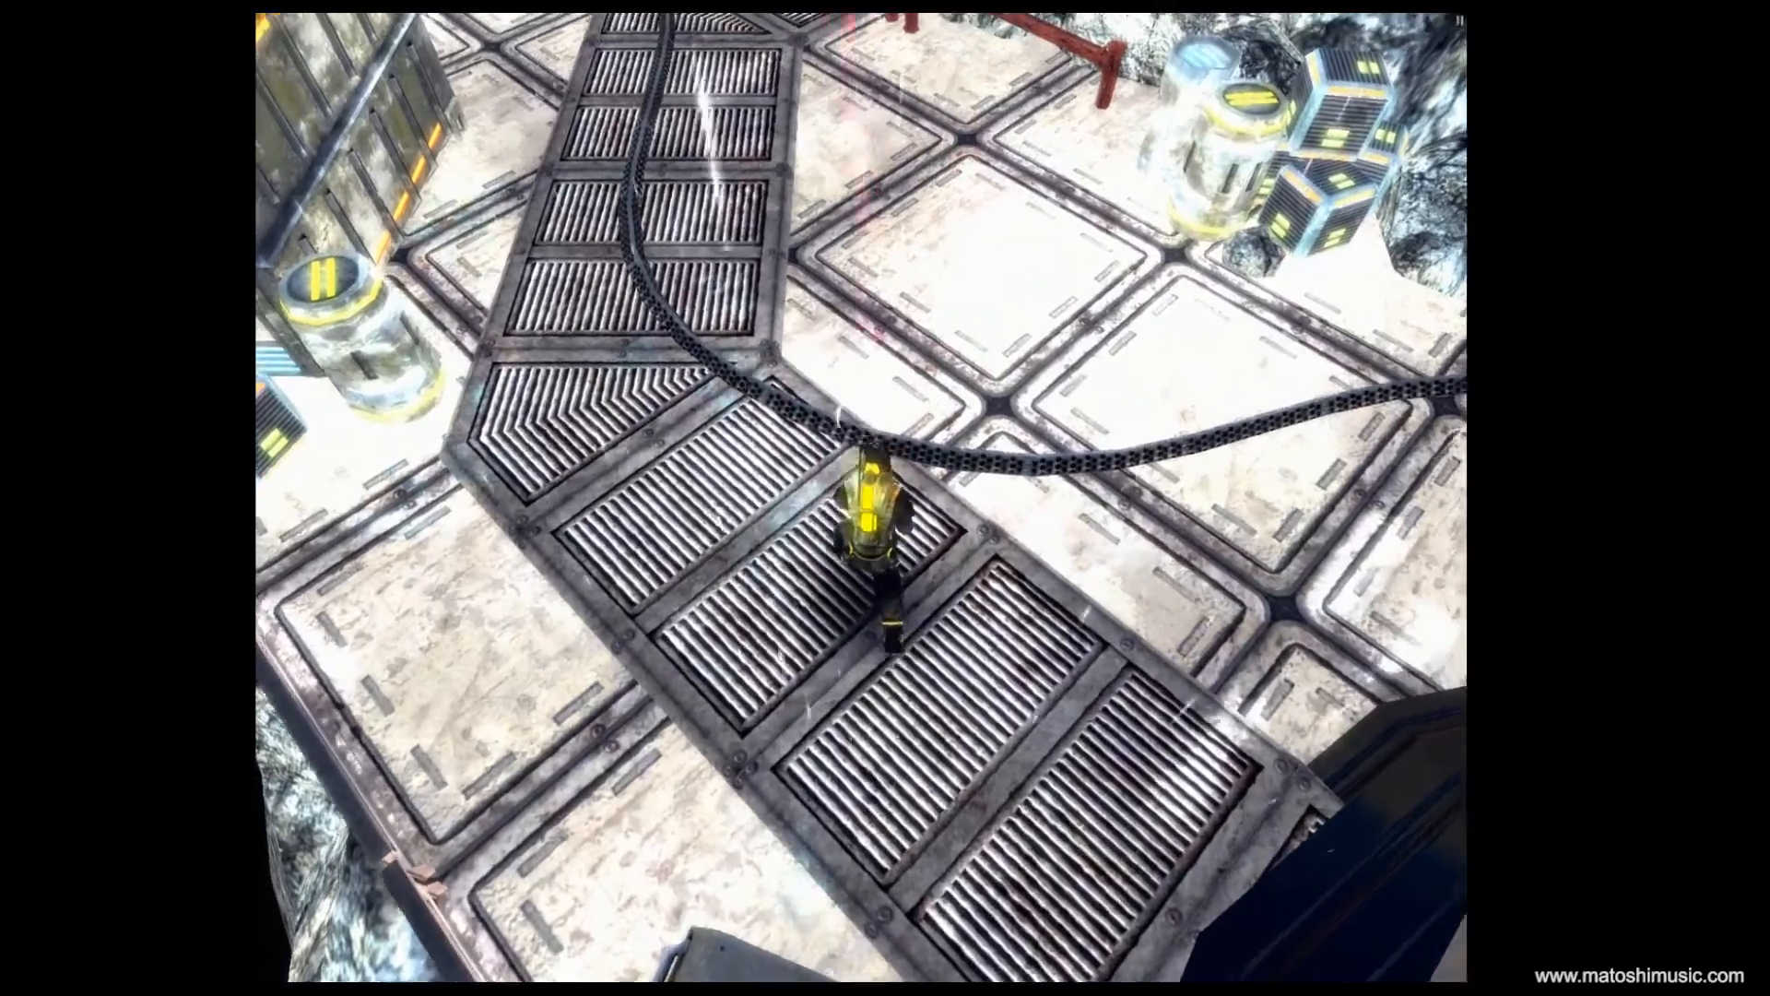
pyautogui.press('w')
pyautogui.press('a')
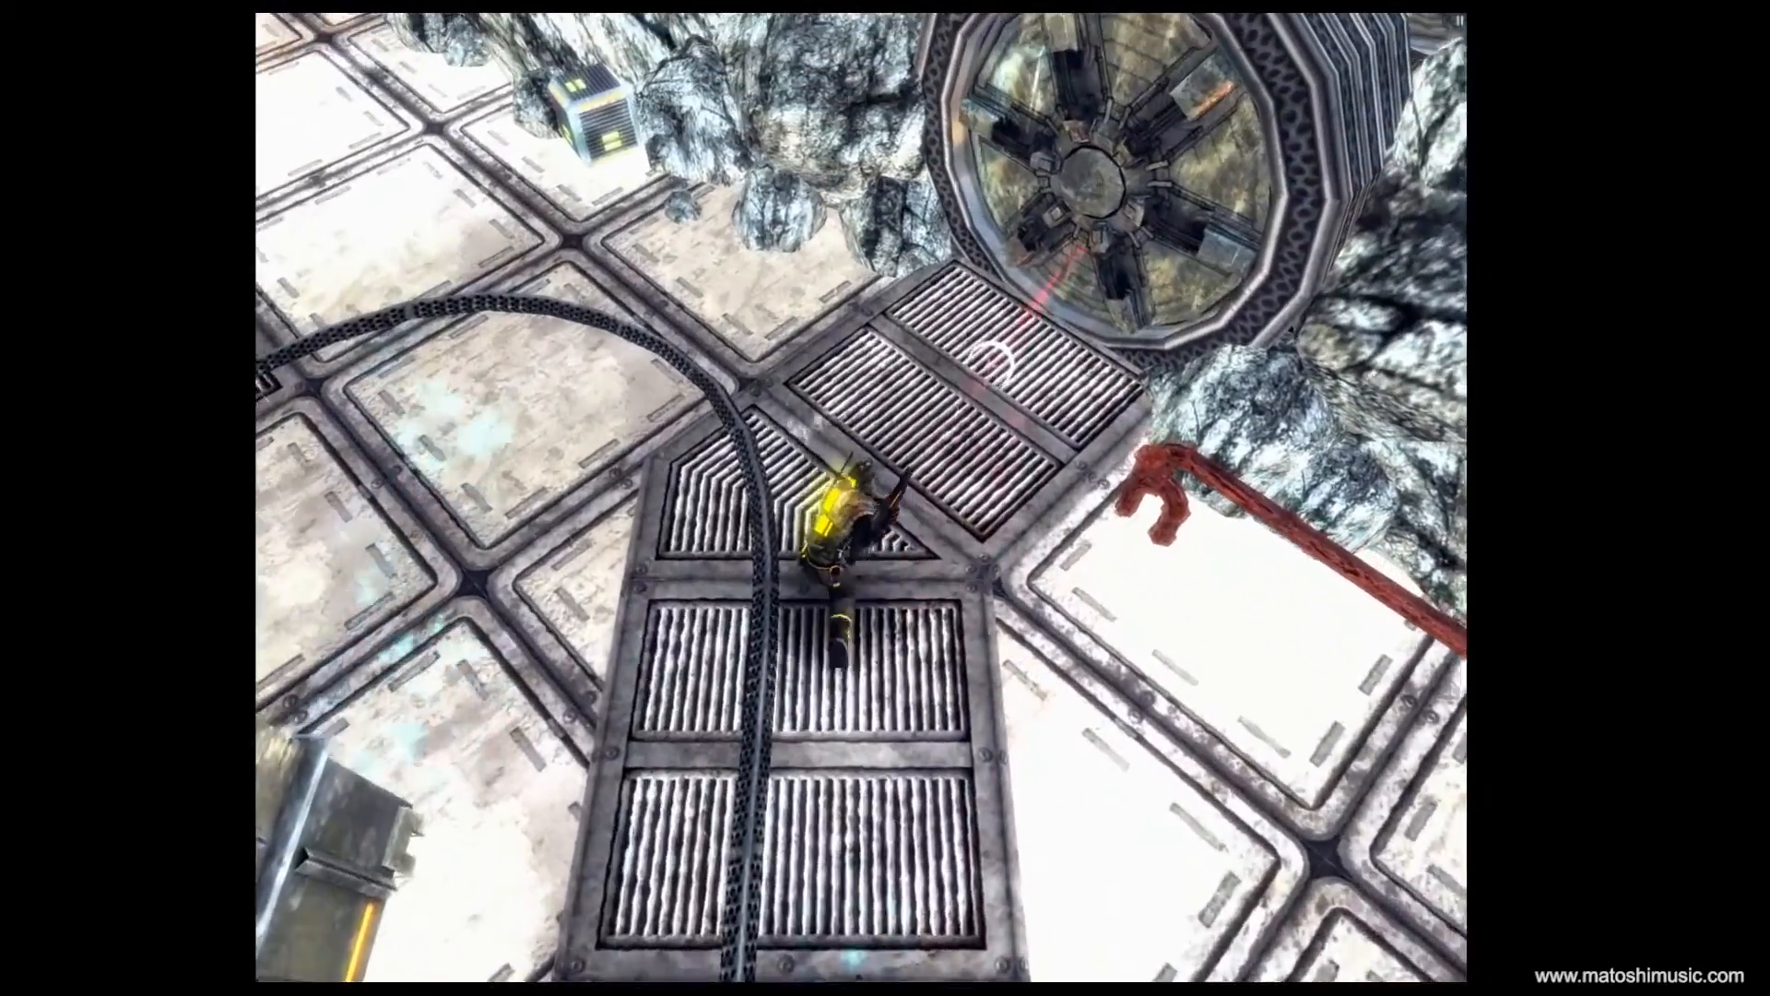
pyautogui.press('d')
pyautogui.press('w')
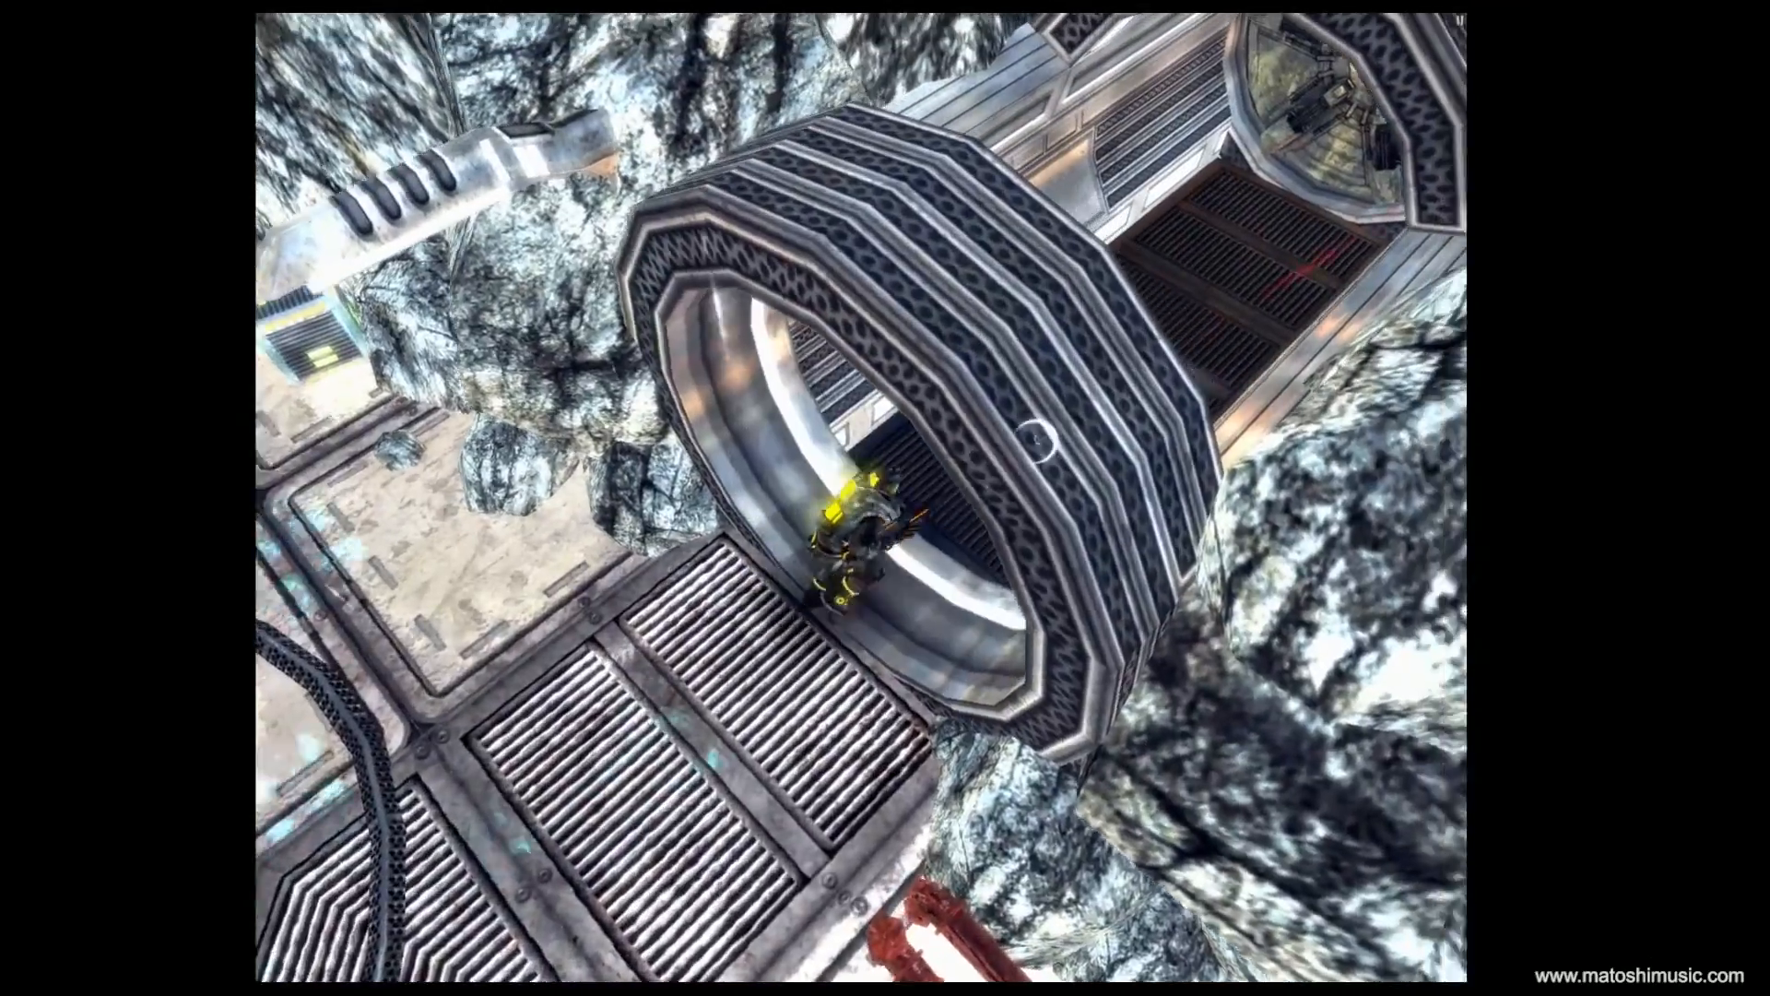
pyautogui.press('w')
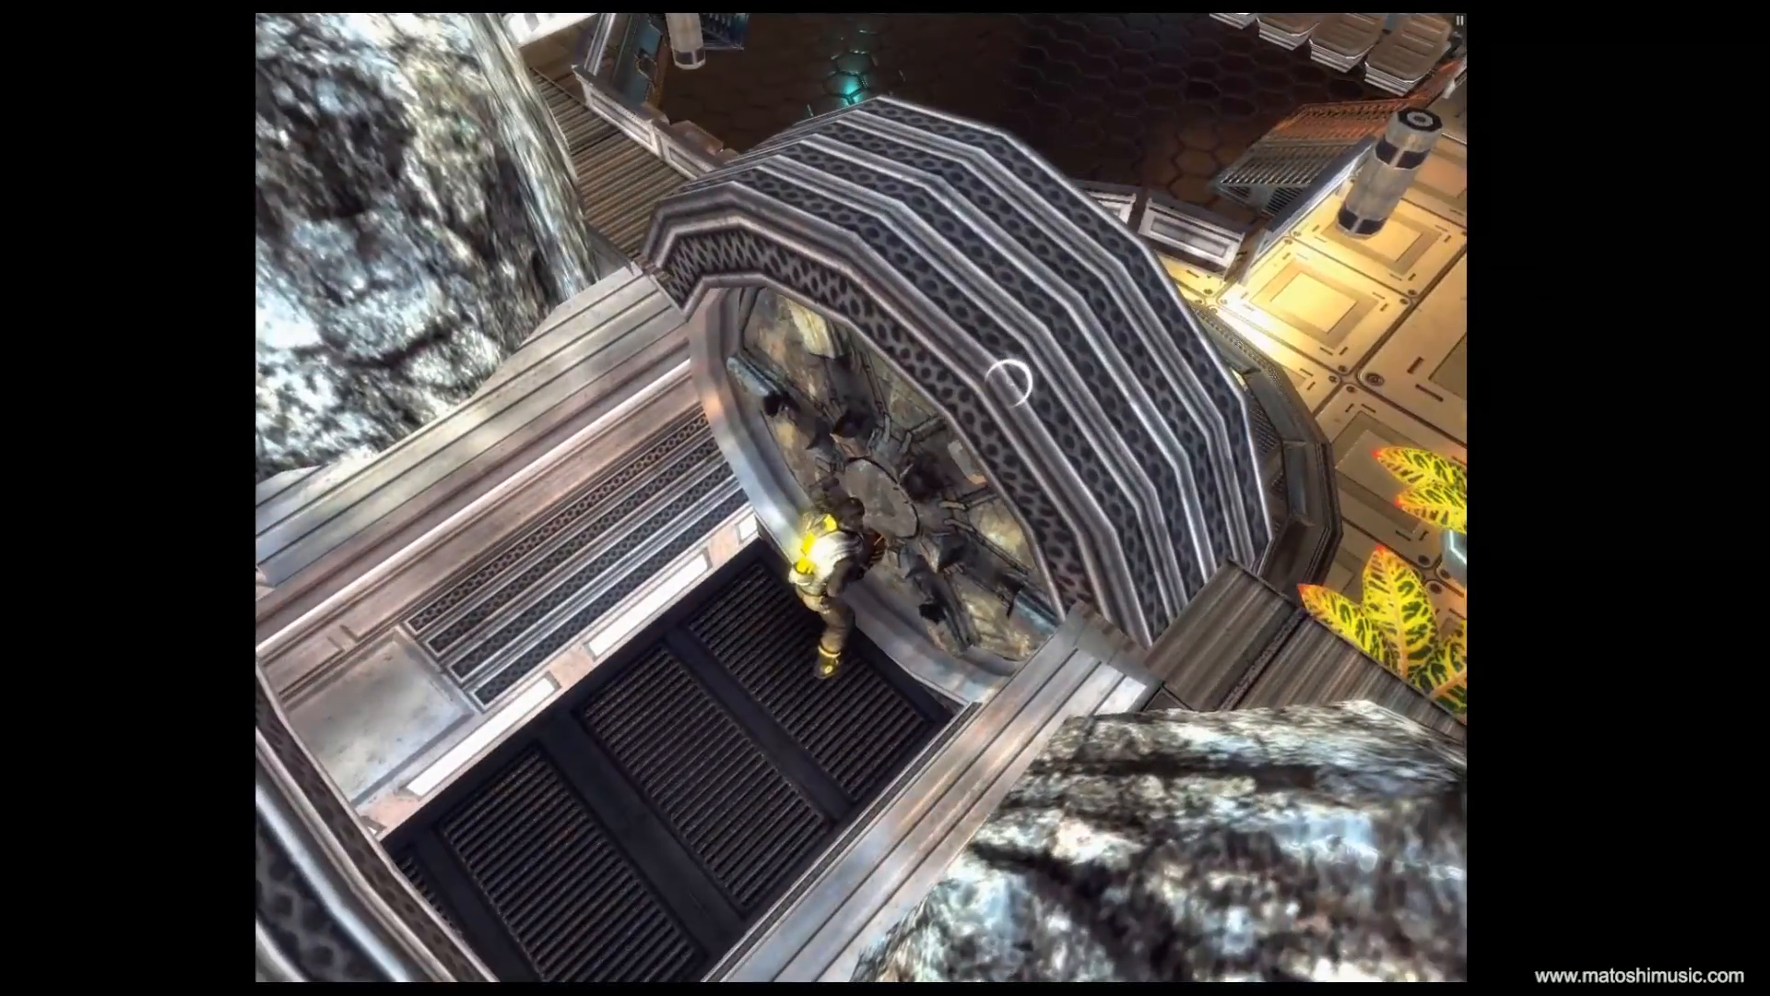
pyautogui.press('w')
pyautogui.press('d')
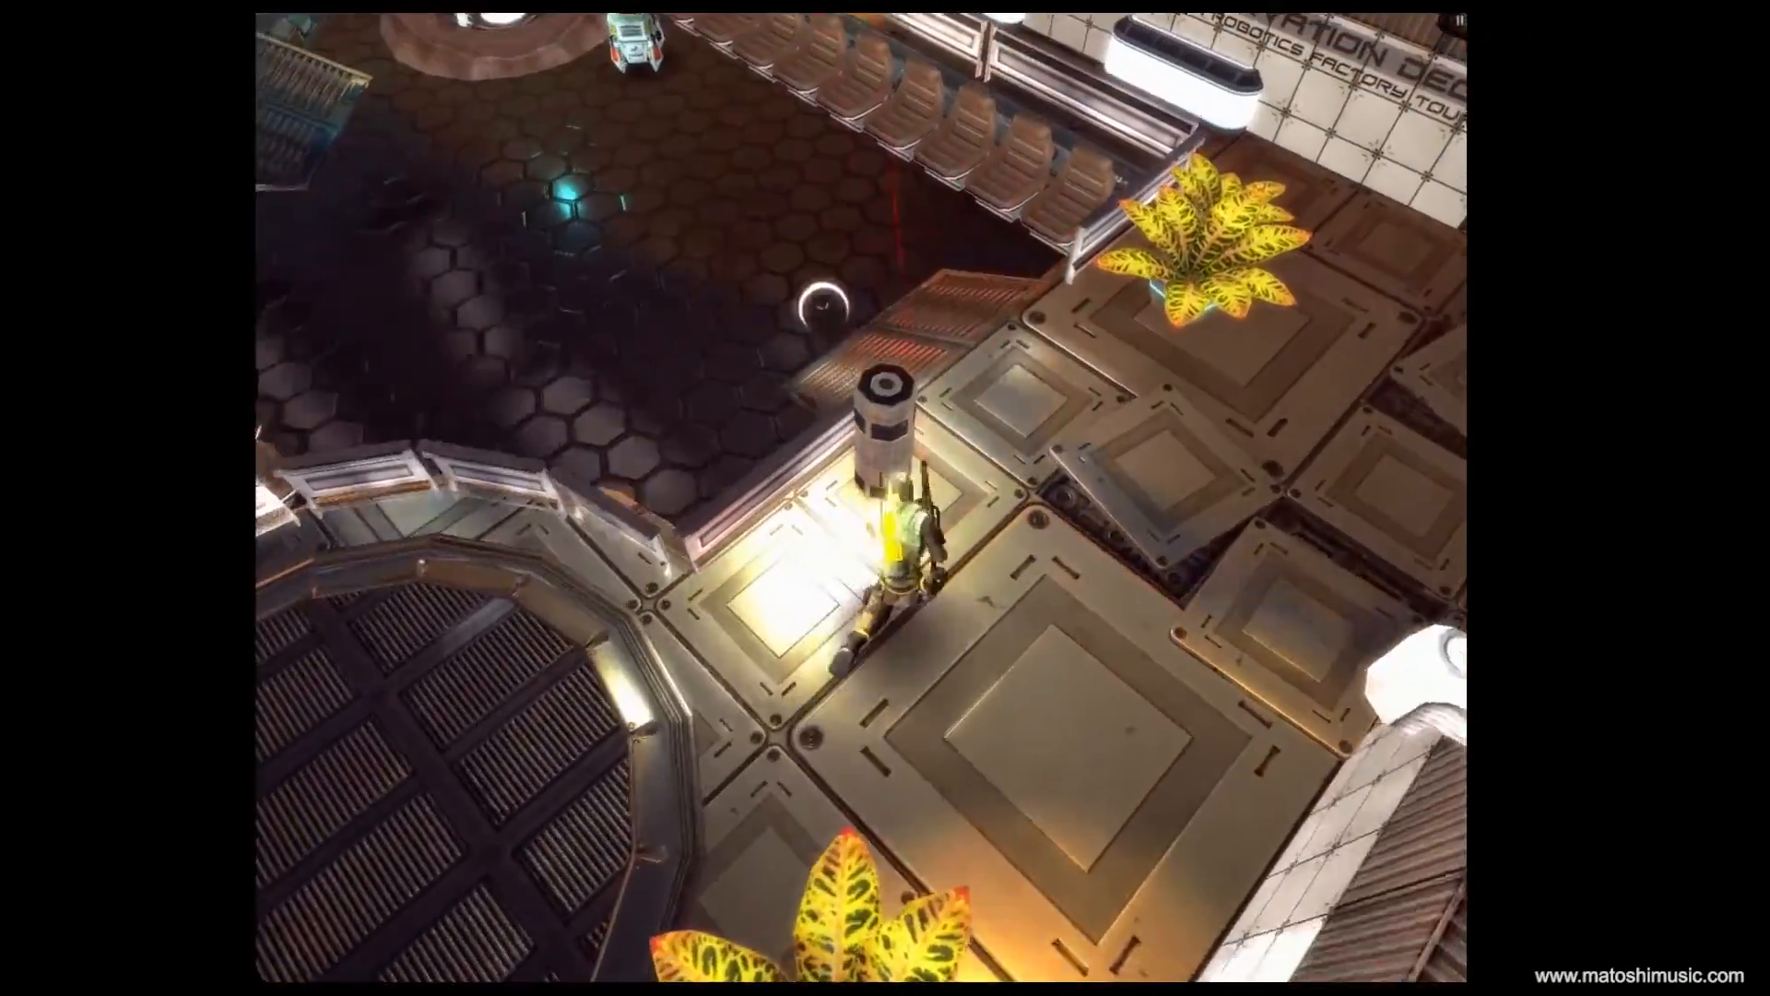
pyautogui.click(602, 278)
pyautogui.press('w')
pyautogui.press('a')
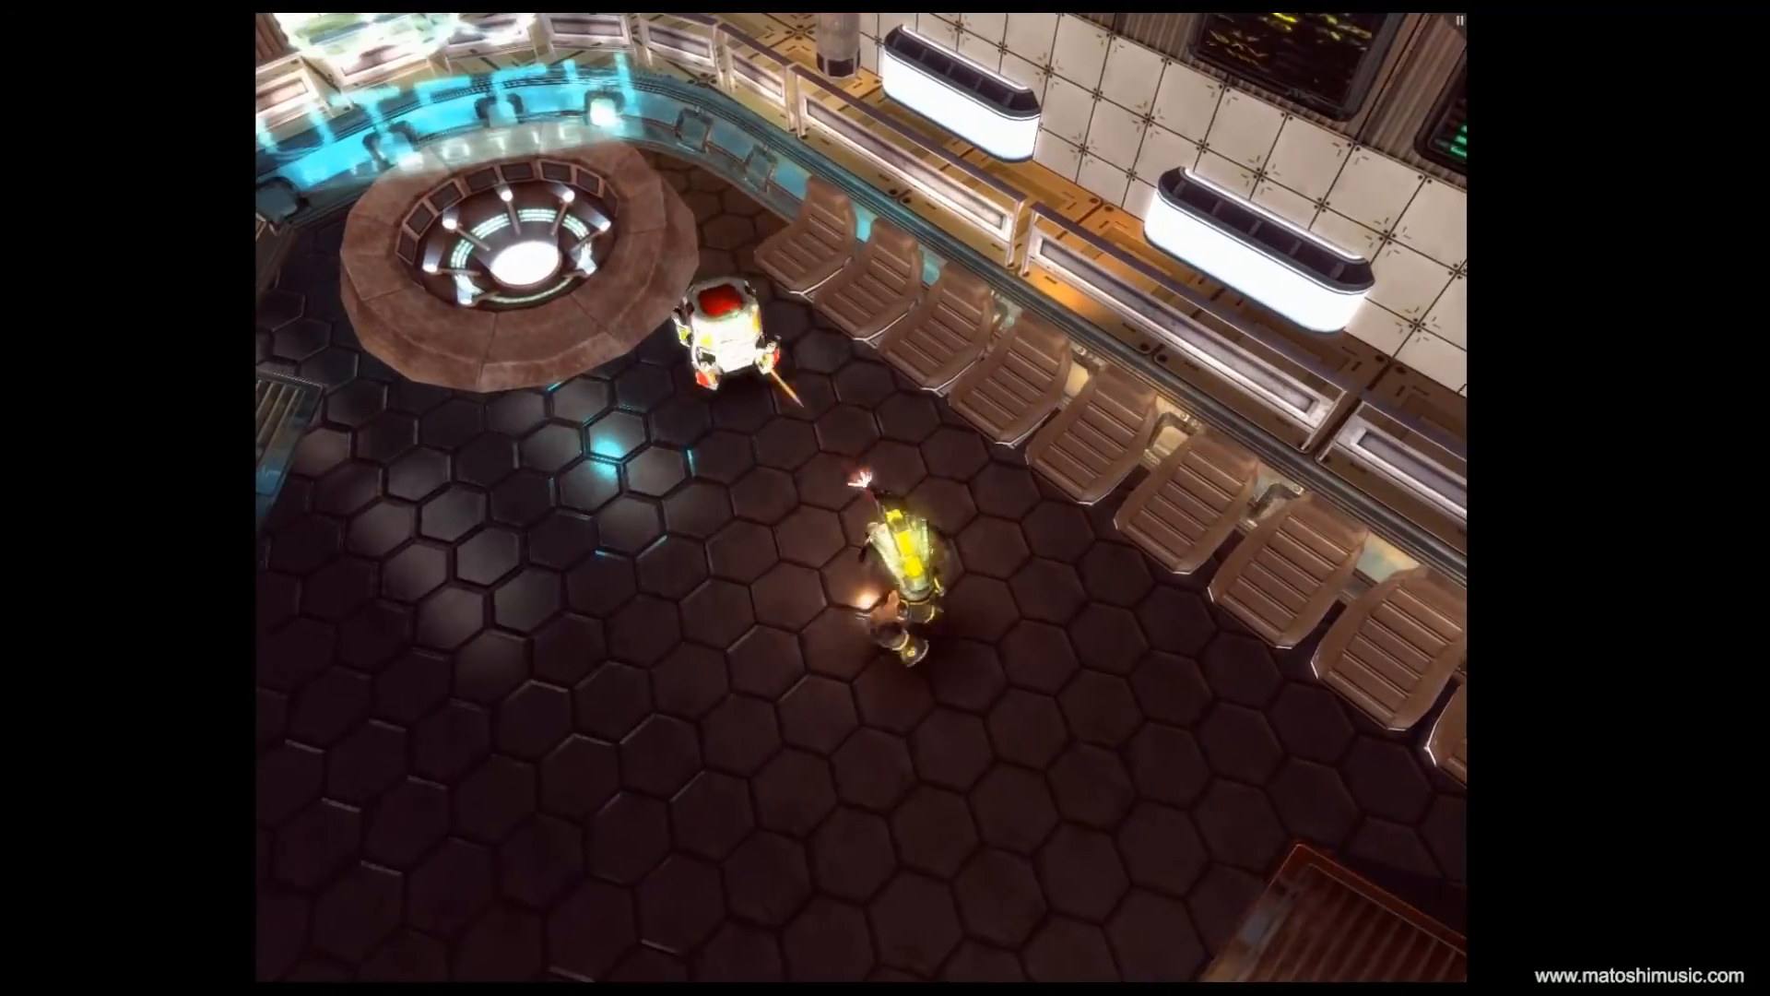
pyautogui.press('a')
pyautogui.press('w')
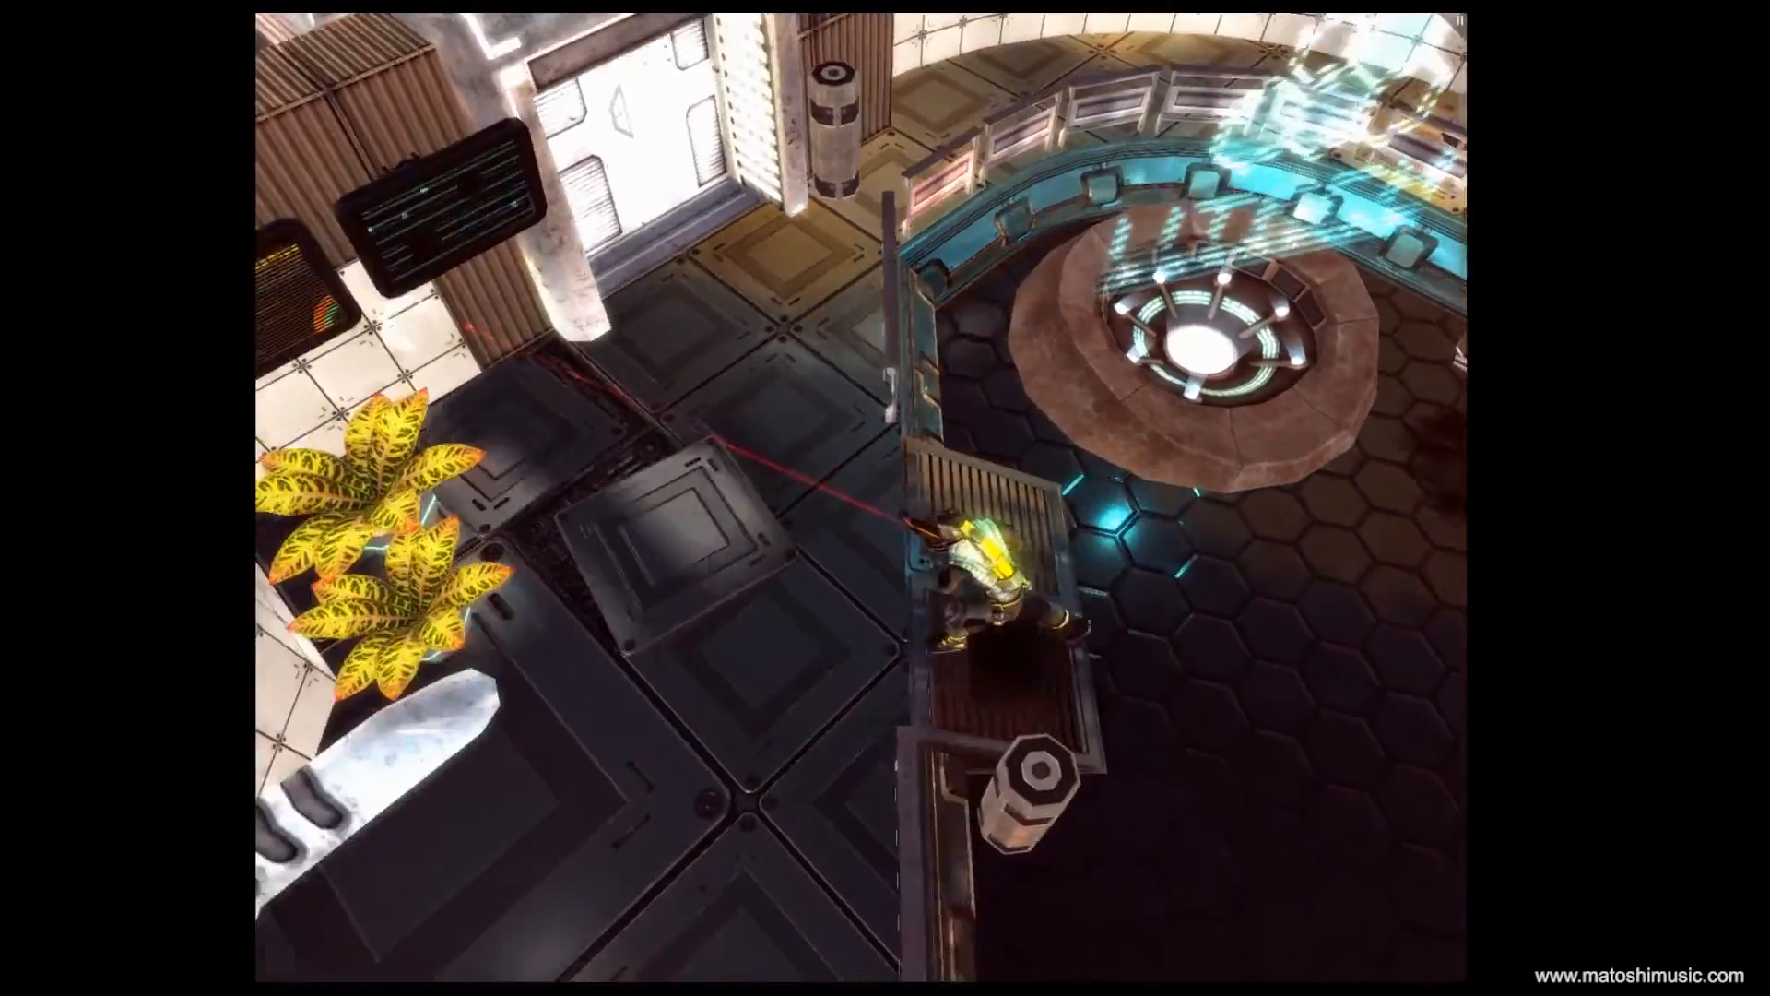
pyautogui.press('w')
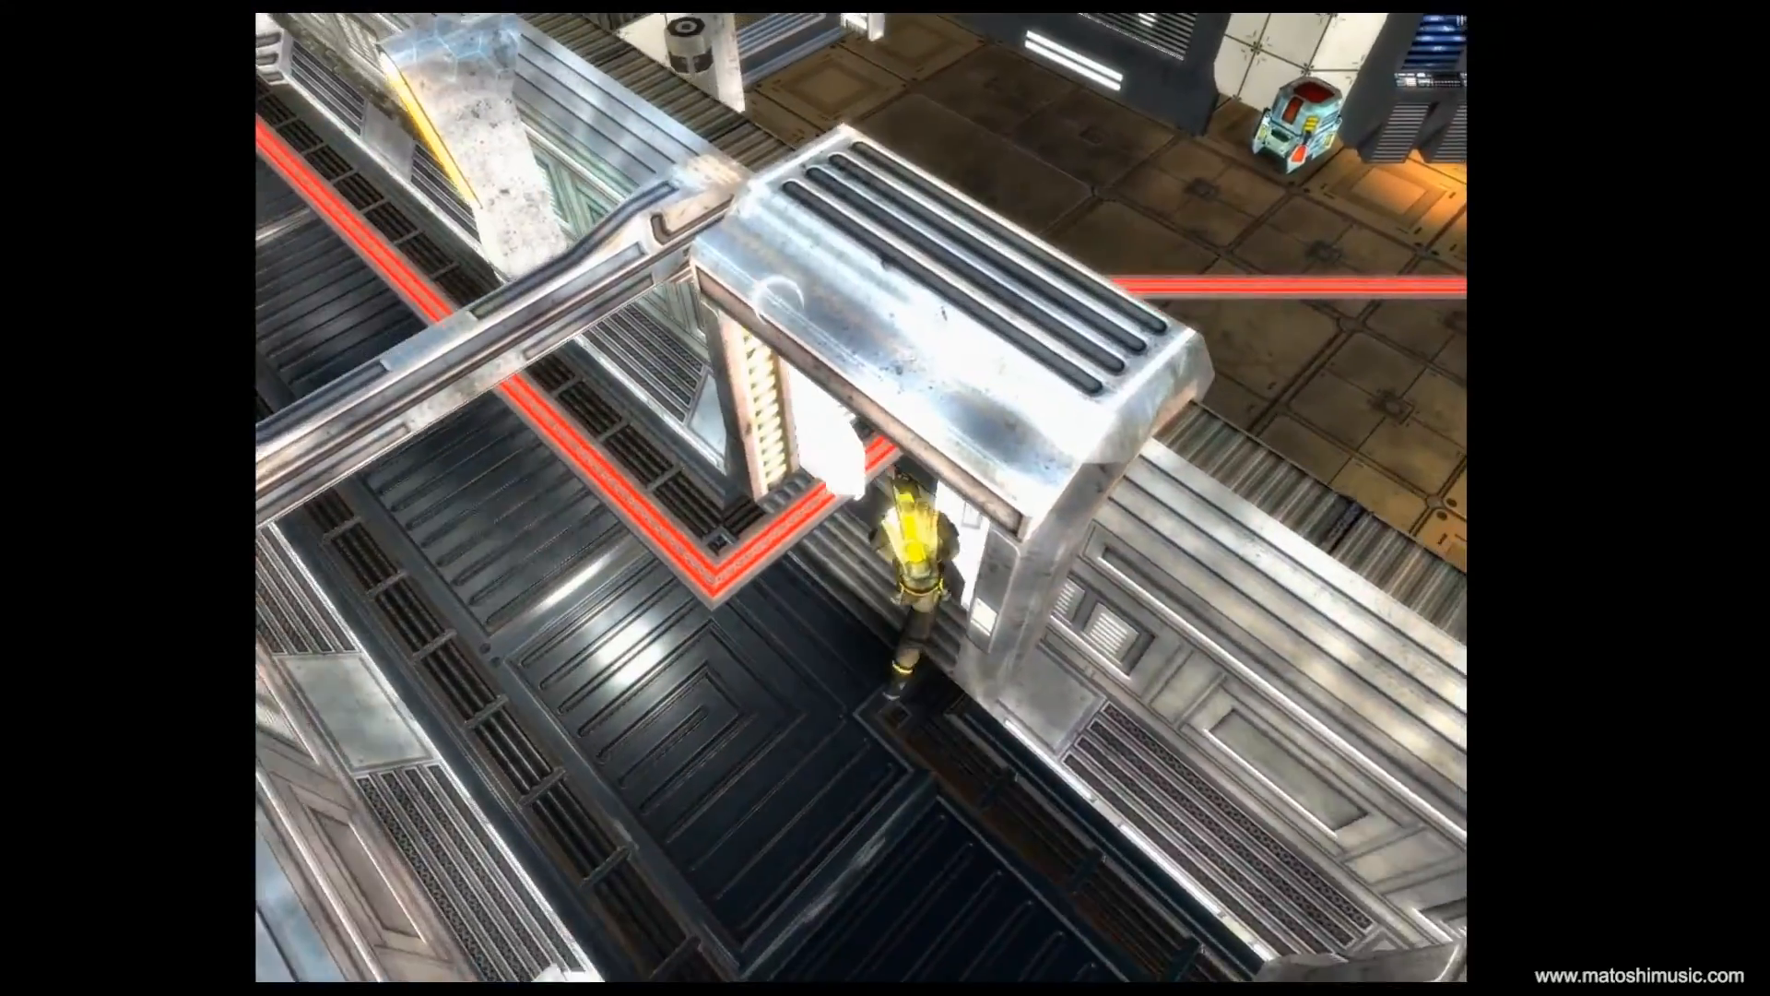
pyautogui.press('w')
pyautogui.press('d')
pyautogui.click(957, 304)
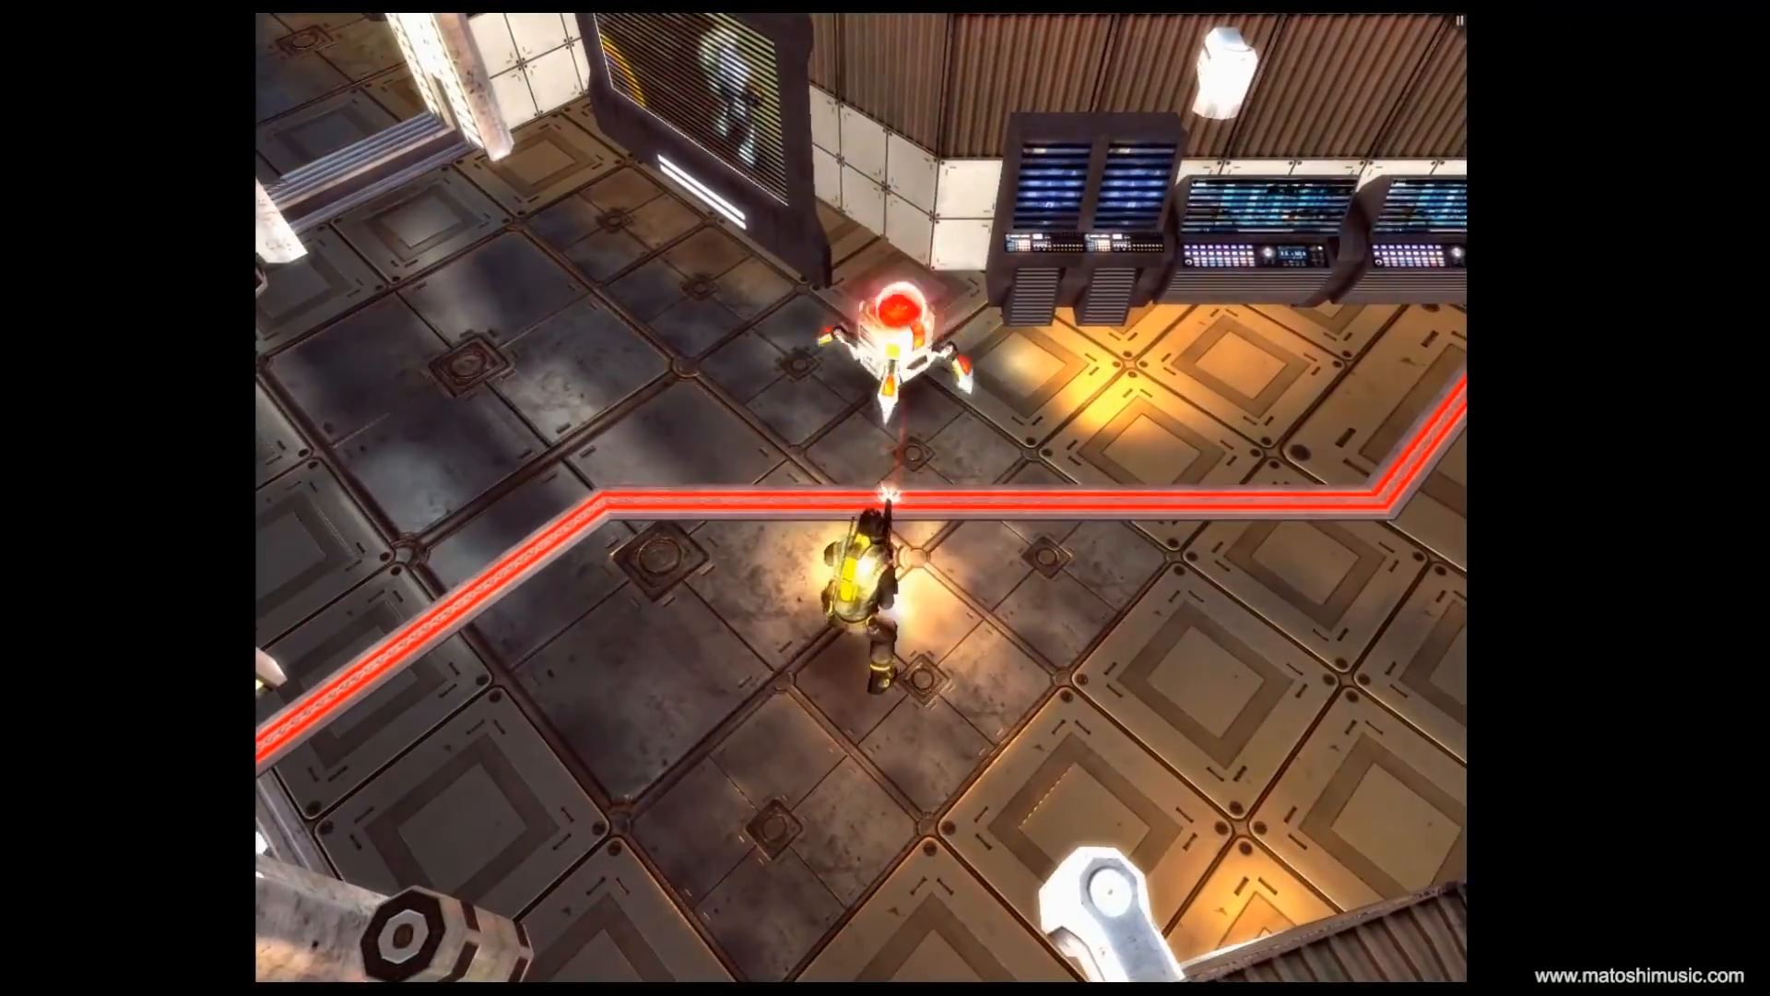